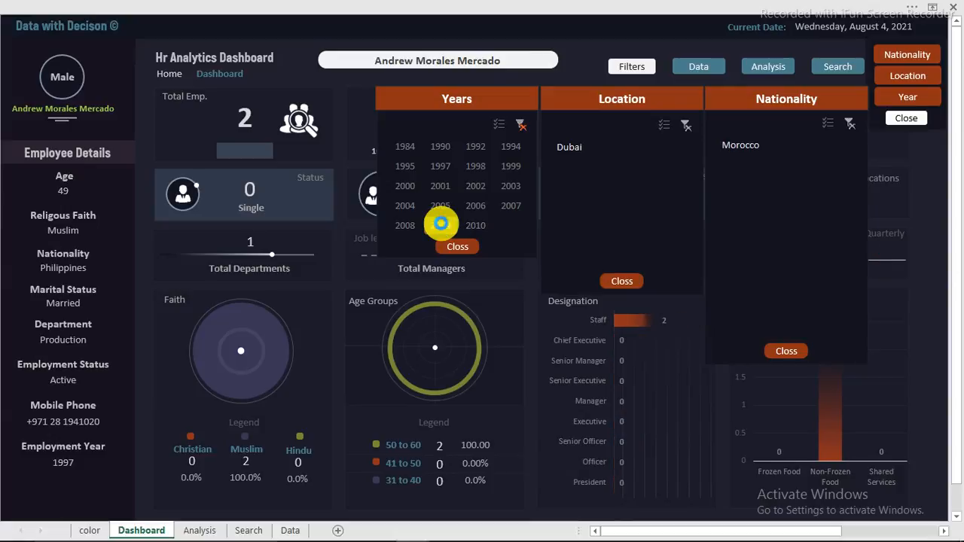
# Step: Clear the 2009 hire-year filter and close the Location, Nationality and filter panels
pyautogui.click(441, 225)
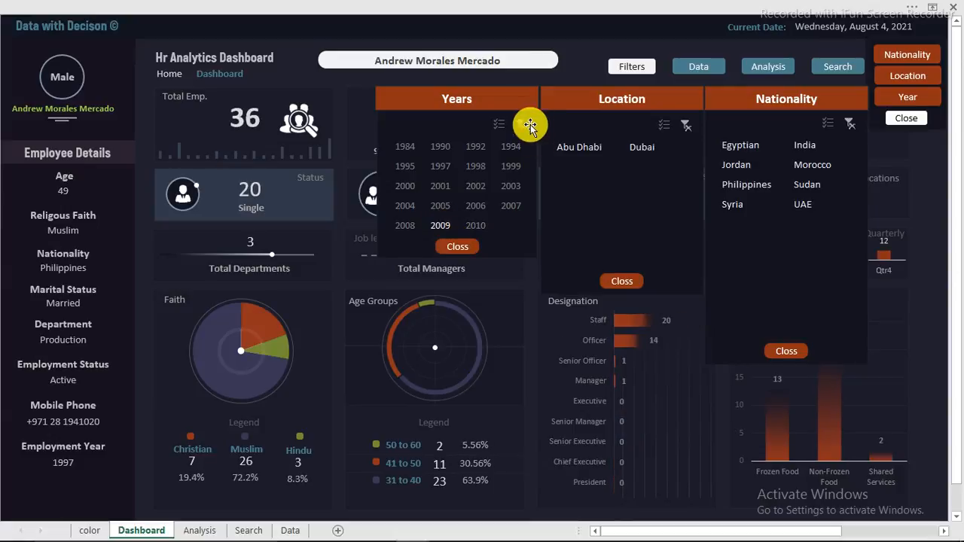
pyautogui.click(455, 246)
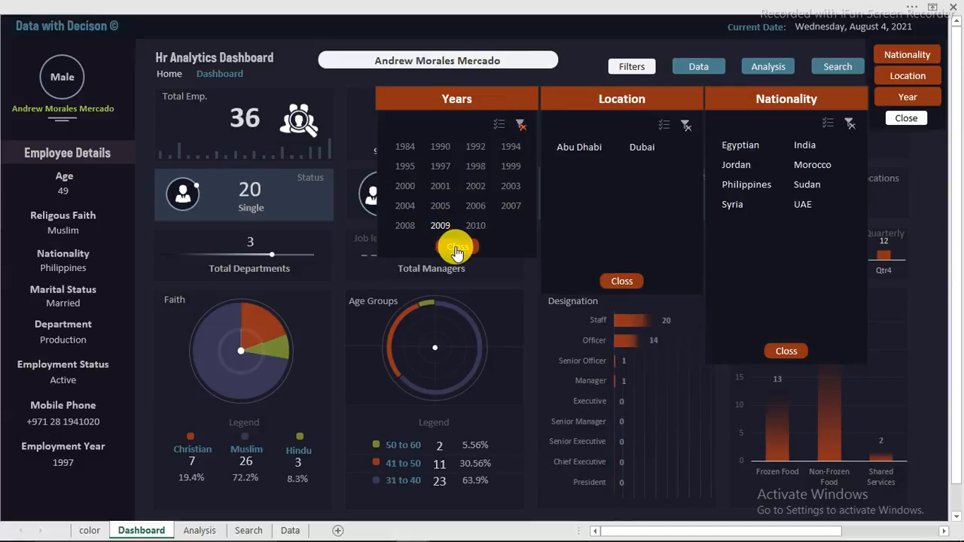
pyautogui.click(622, 281)
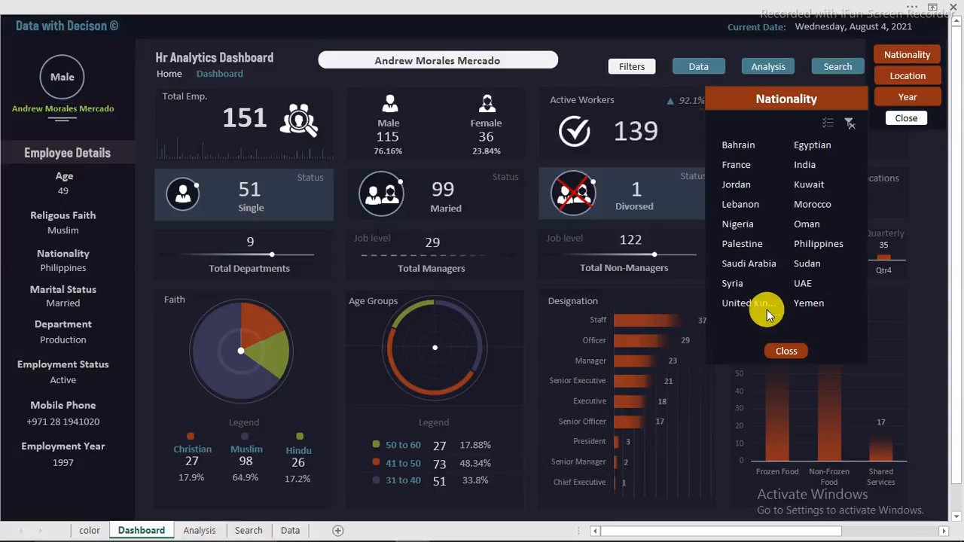
pyautogui.click(782, 352)
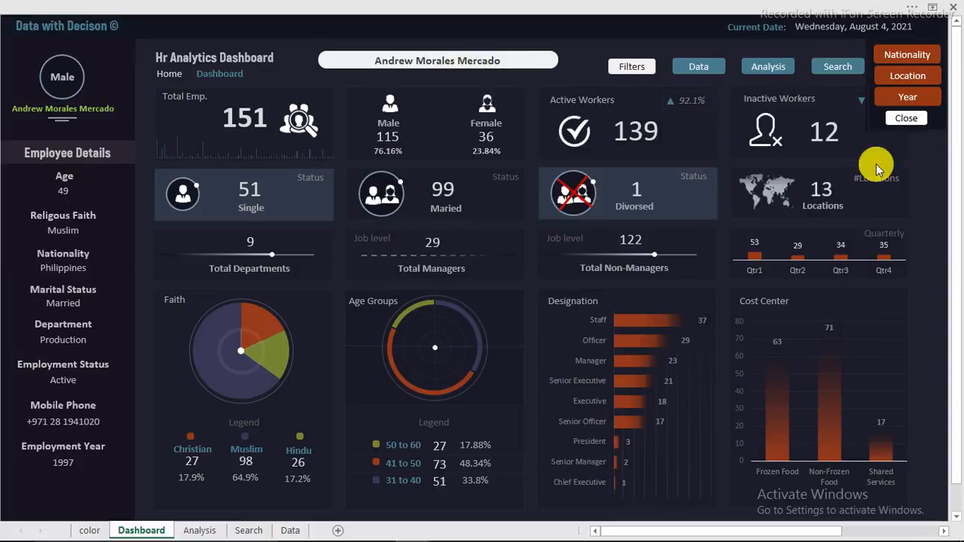
pyautogui.click(902, 122)
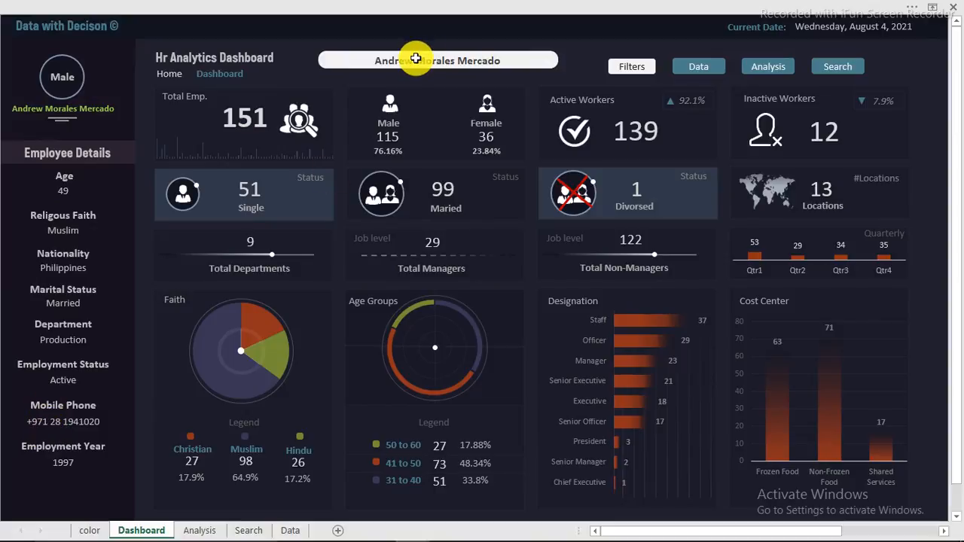
# Step: Replace the search box name with another employee's name and run the search
pyautogui.press('Delete')
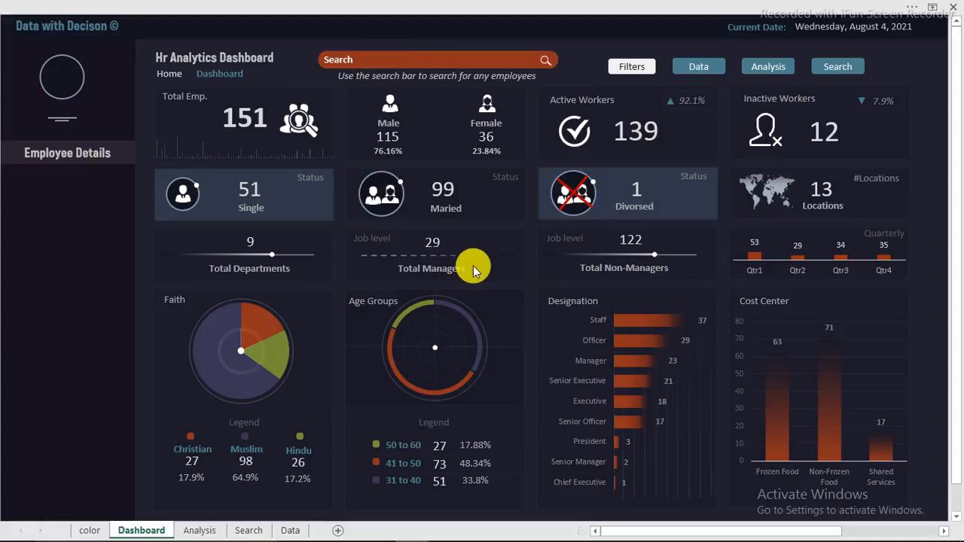
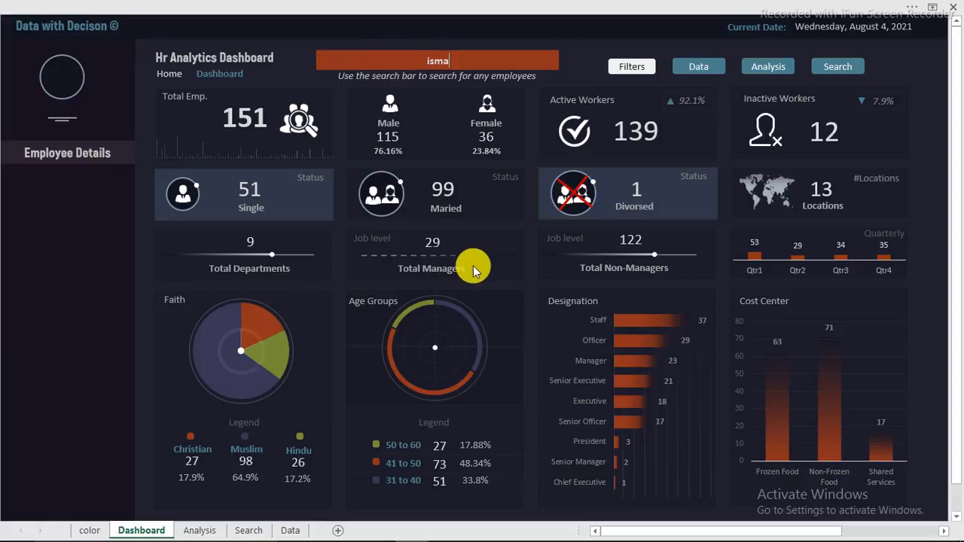
pyautogui.press('Return')
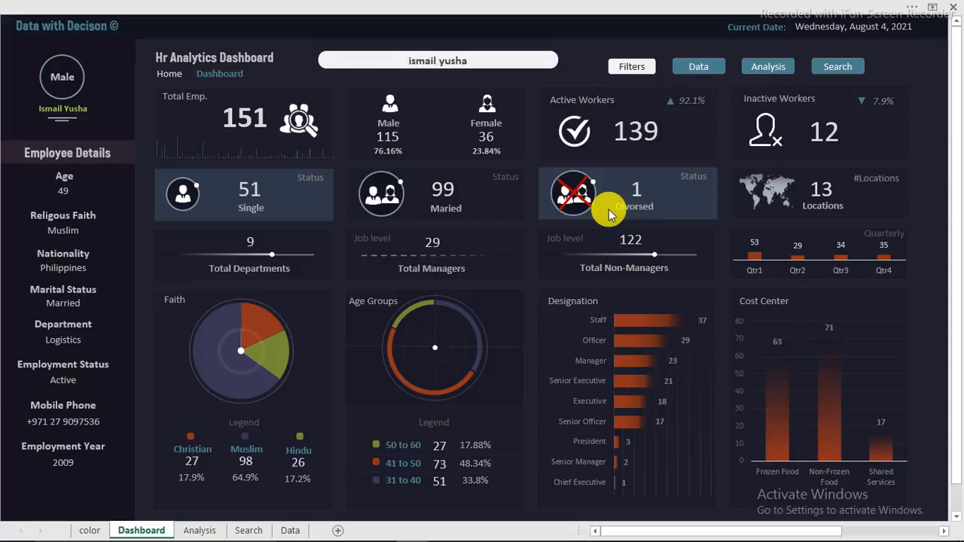
# Step: Search for the unknown name 'your name', then paste the original employee name back
pyautogui.write('your name')
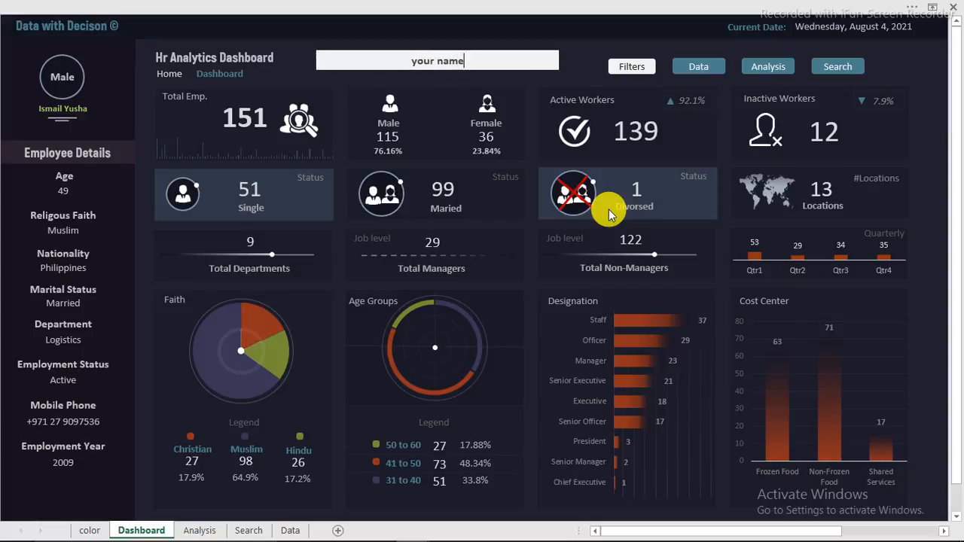
pyautogui.press('Return')
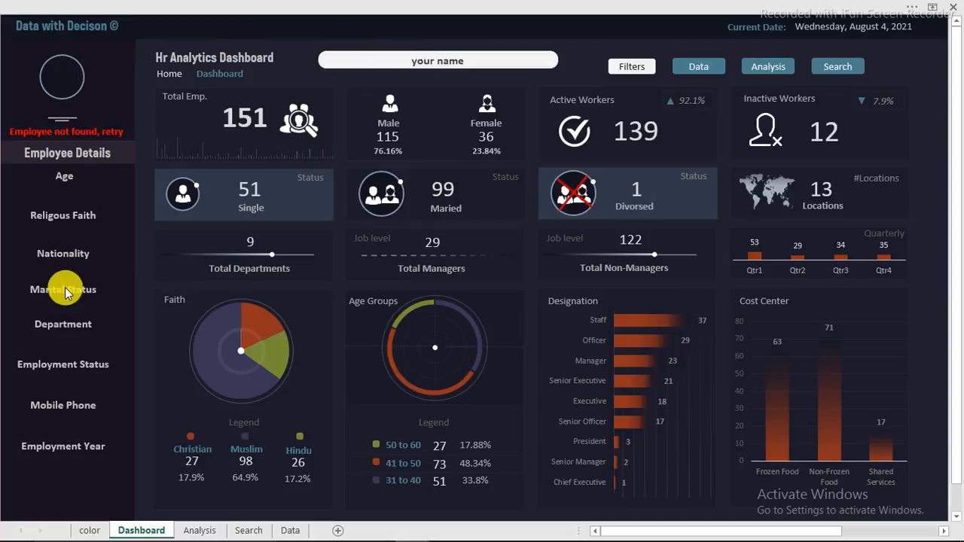
pyautogui.rightClick(439, 65)
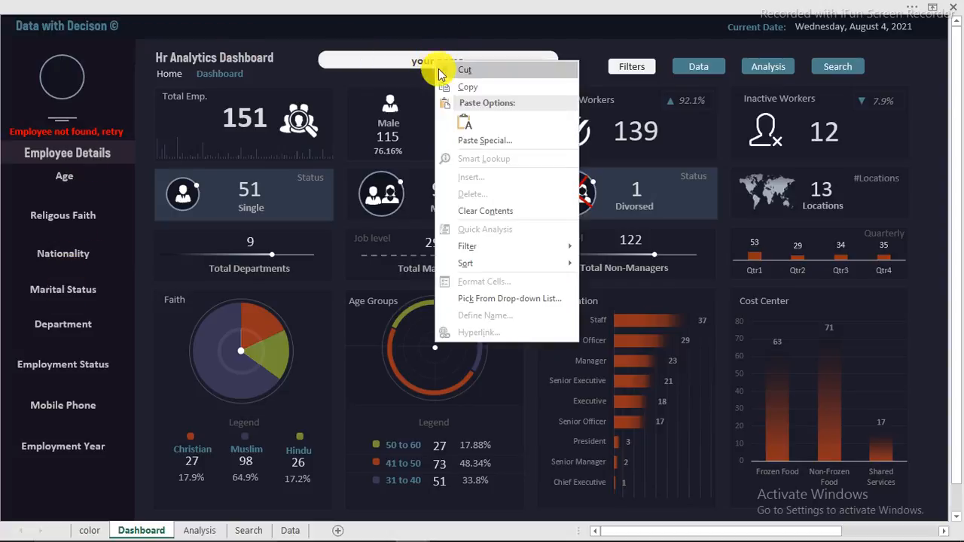
pyautogui.click(464, 123)
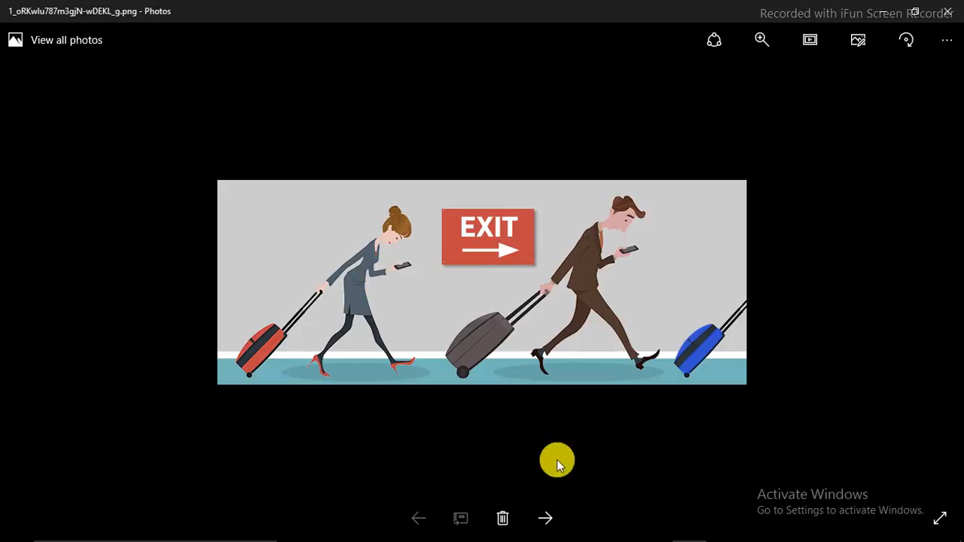
# Step: Advance through the employee pictures in Photos until unnamed.jpg is shown
pyautogui.click(544, 514)
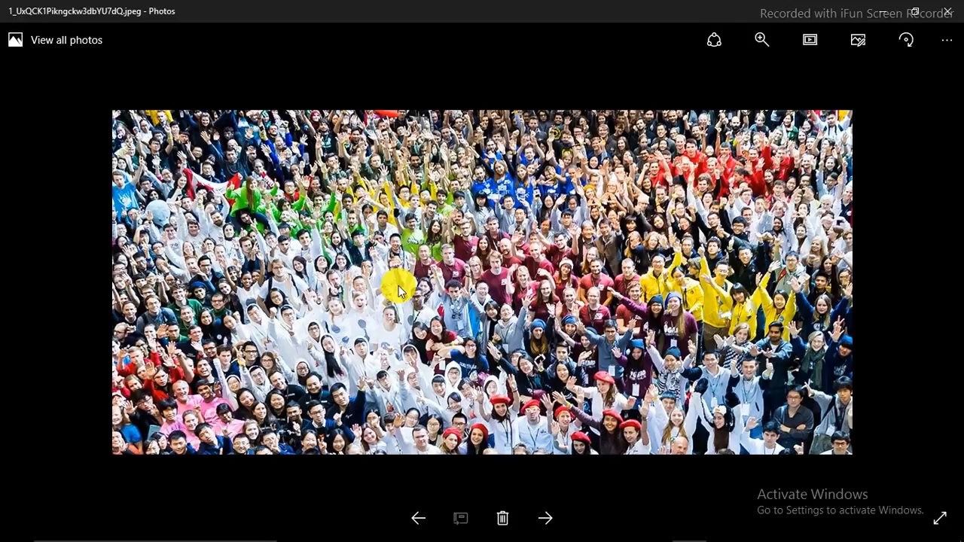
pyautogui.click(545, 517)
pyautogui.click(546, 517)
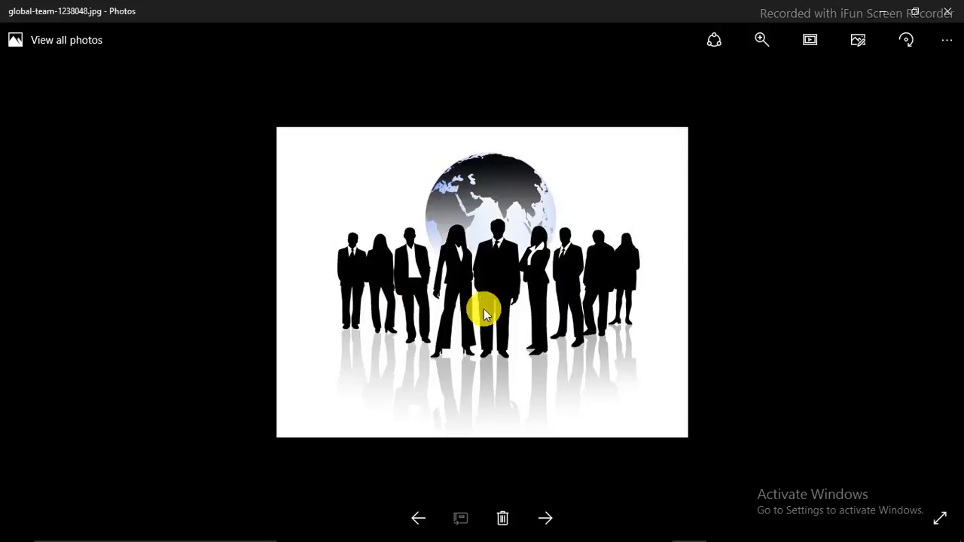
pyautogui.click(546, 518)
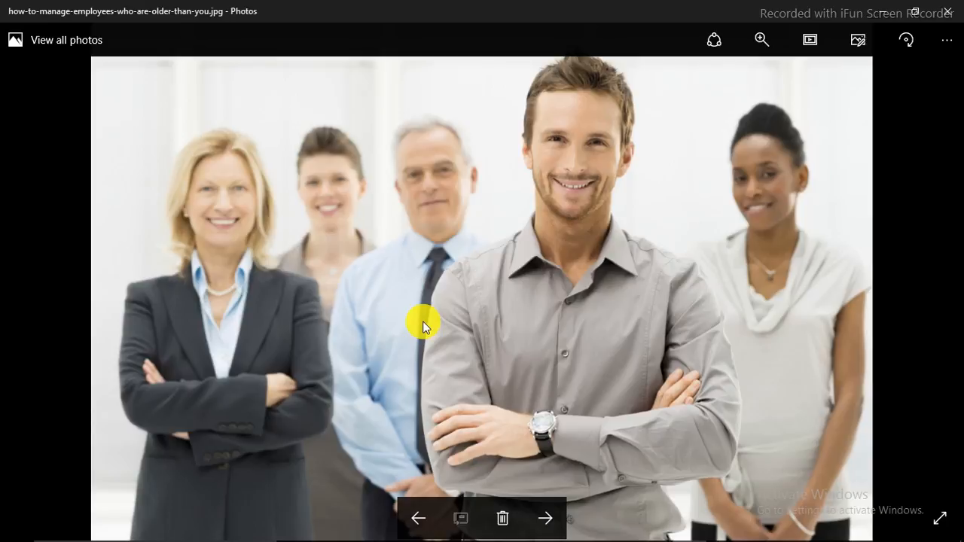
pyautogui.click(547, 519)
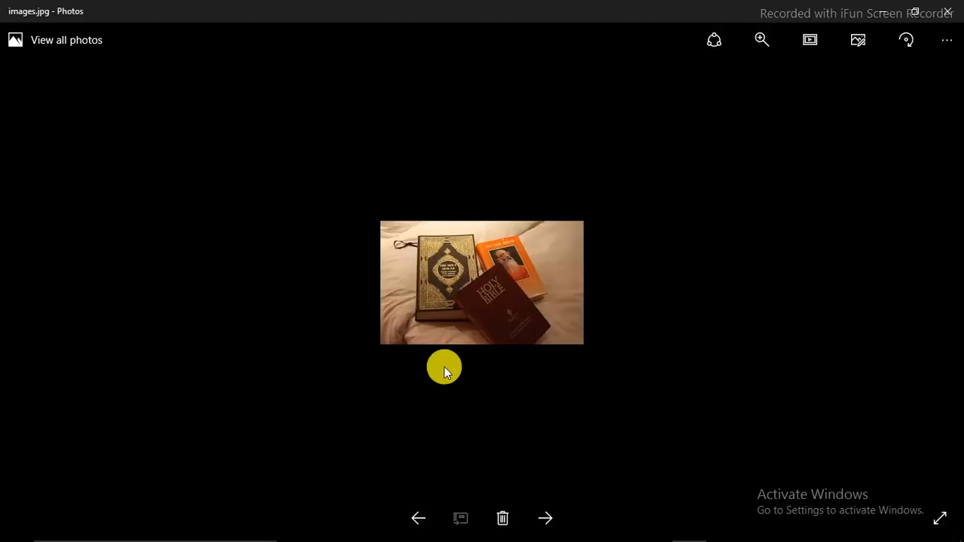
pyautogui.click(547, 518)
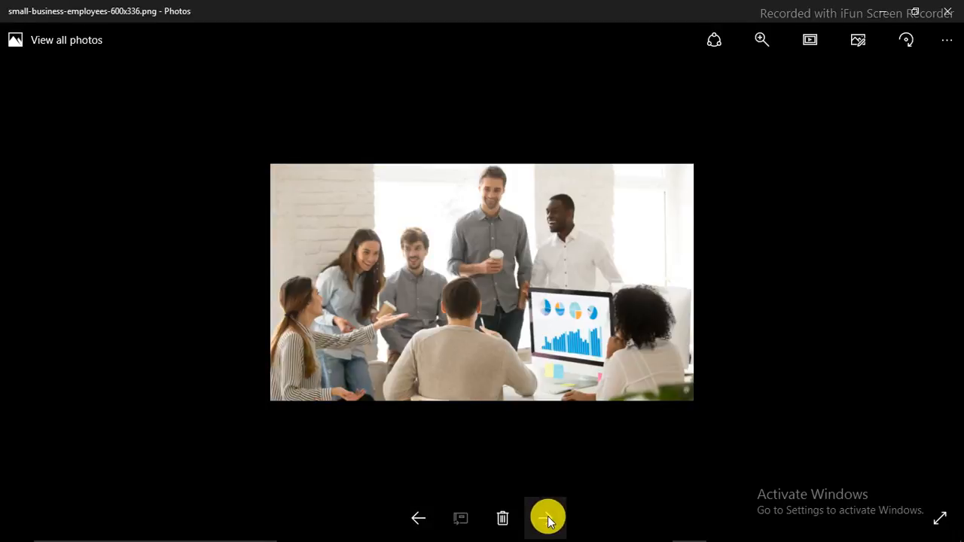
pyautogui.click(547, 518)
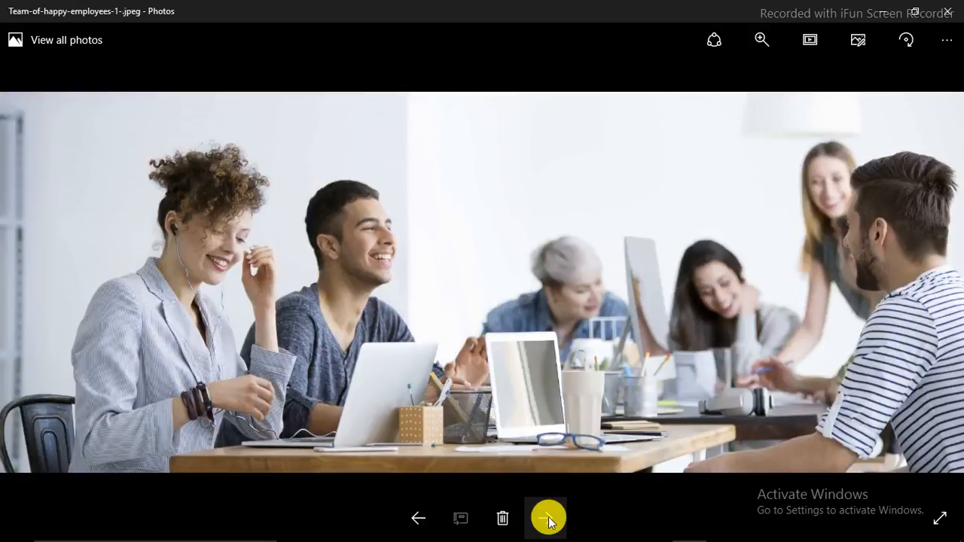
pyautogui.click(547, 518)
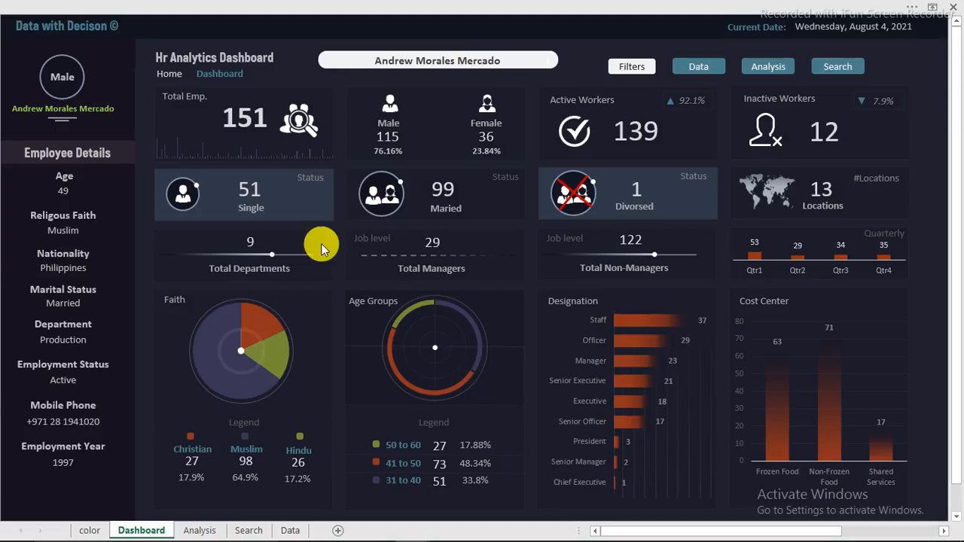
# Step: Filter the dashboard to Nigeria nationality (6 employees), then clear that filter and close the panel
pyautogui.click(649, 65)
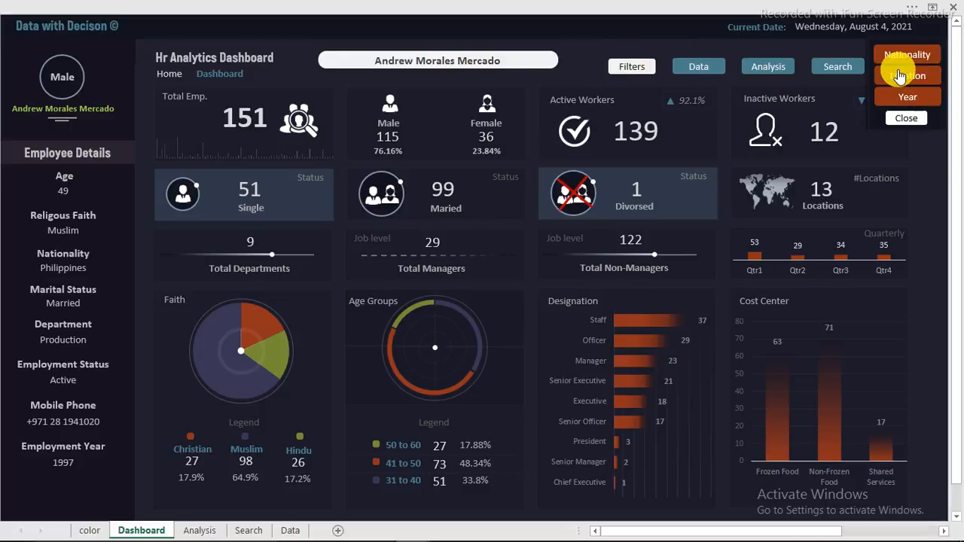
pyautogui.click(893, 56)
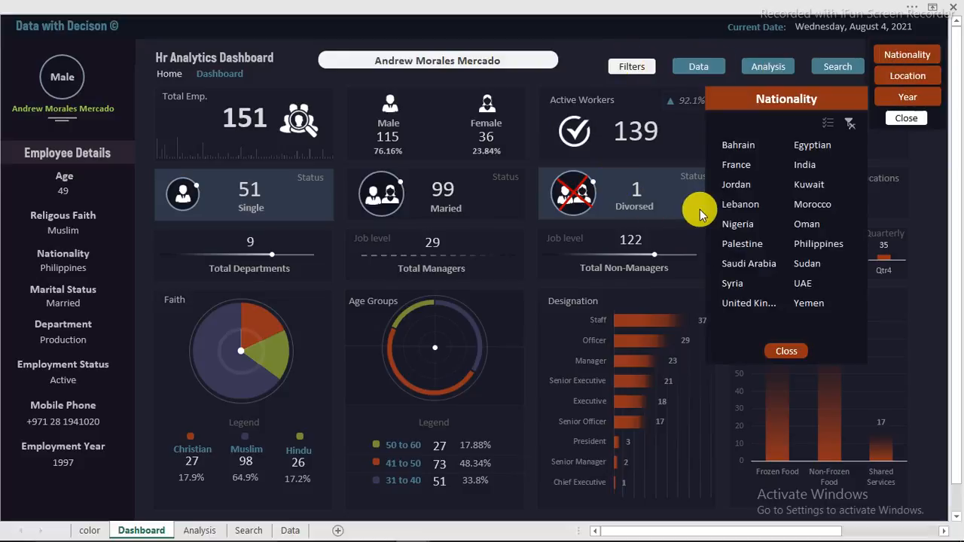
pyautogui.click(745, 225)
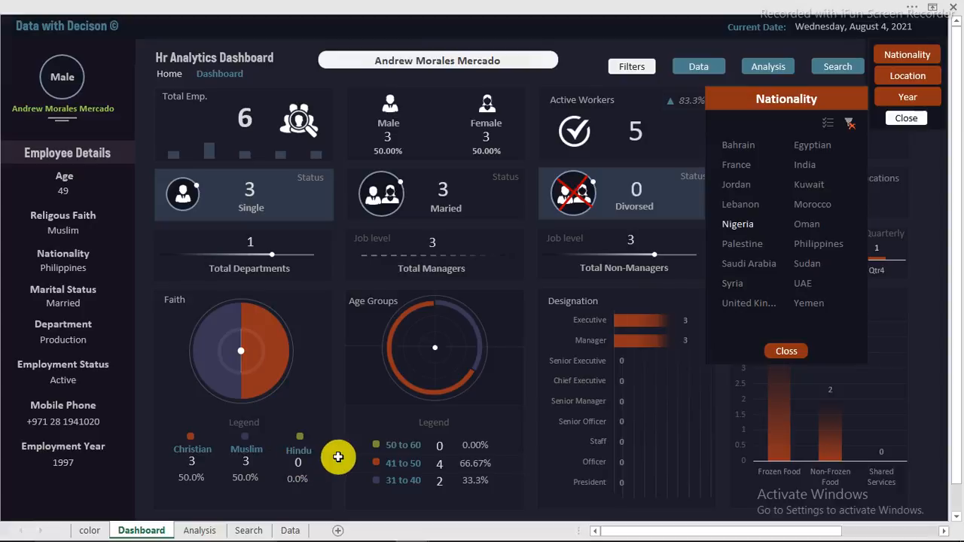
pyautogui.click(850, 123)
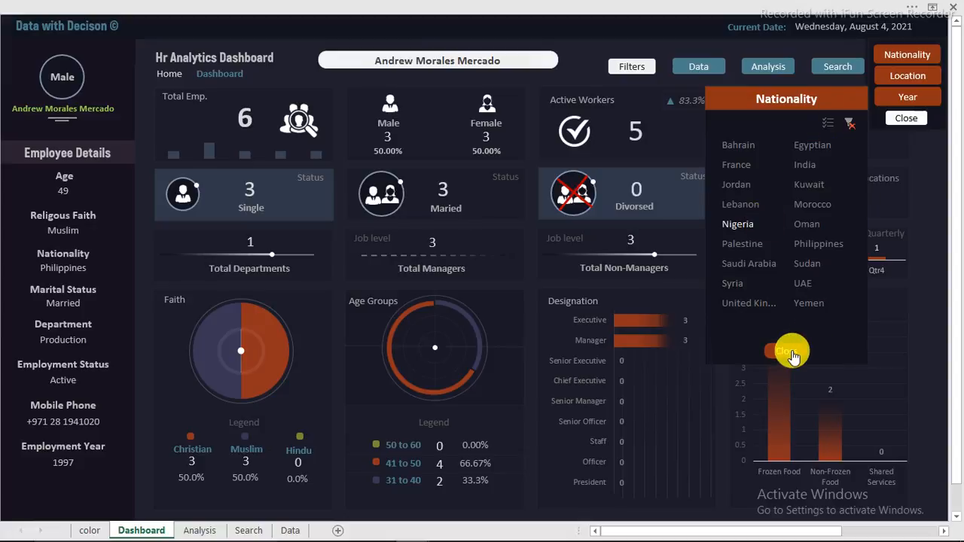
pyautogui.click(787, 352)
# Step: Filter the dashboard to the Abu Dhabi location, showing 42 employees, and close the panel
pyautogui.click(908, 75)
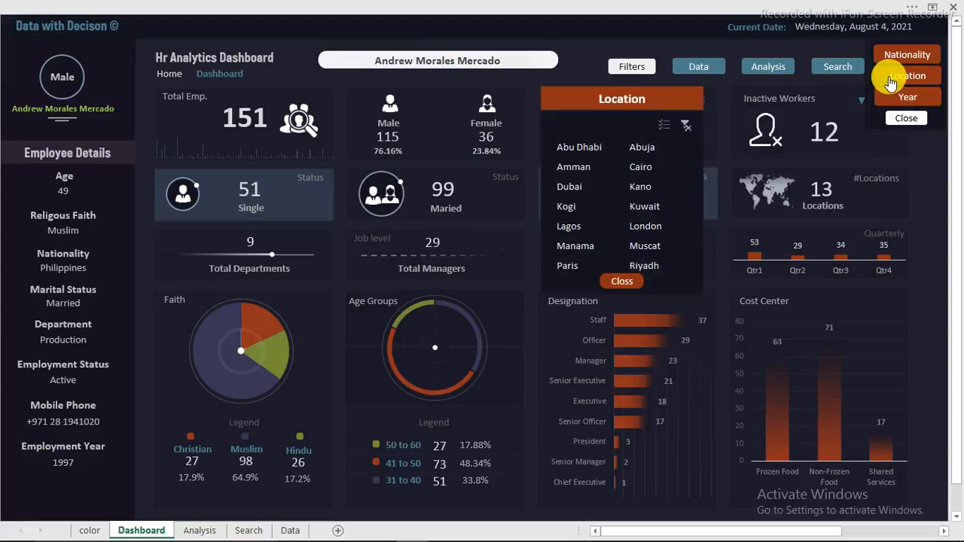
pyautogui.click(586, 146)
pyautogui.click(586, 147)
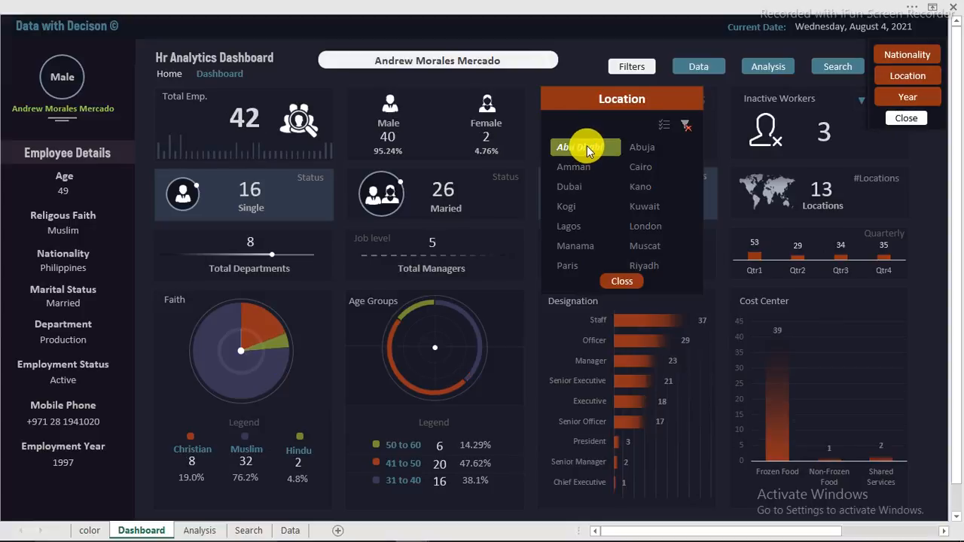
pyautogui.click(620, 282)
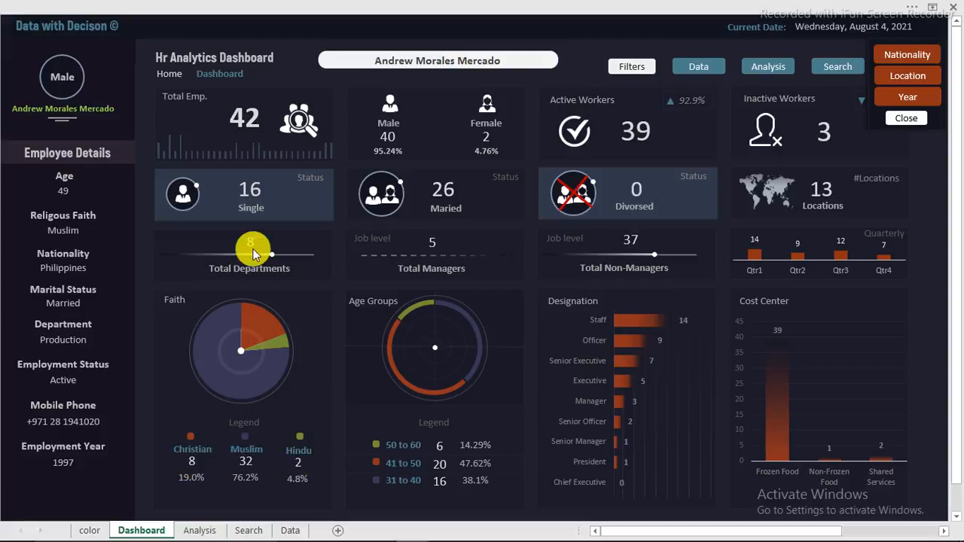
# Step: Check the employee data table, then switch to the Youtube lesson workbook
pyautogui.click(698, 71)
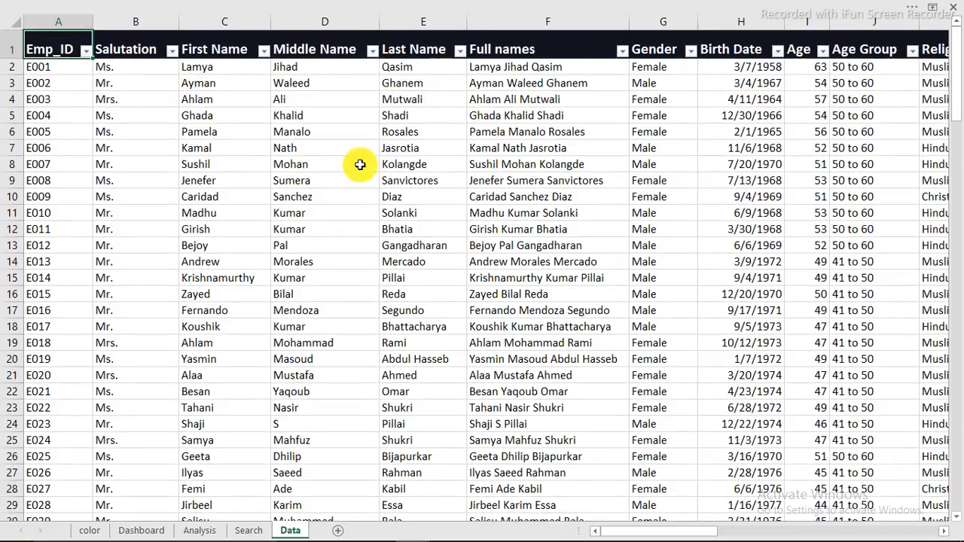
pyautogui.scroll(-5, 700, 203)
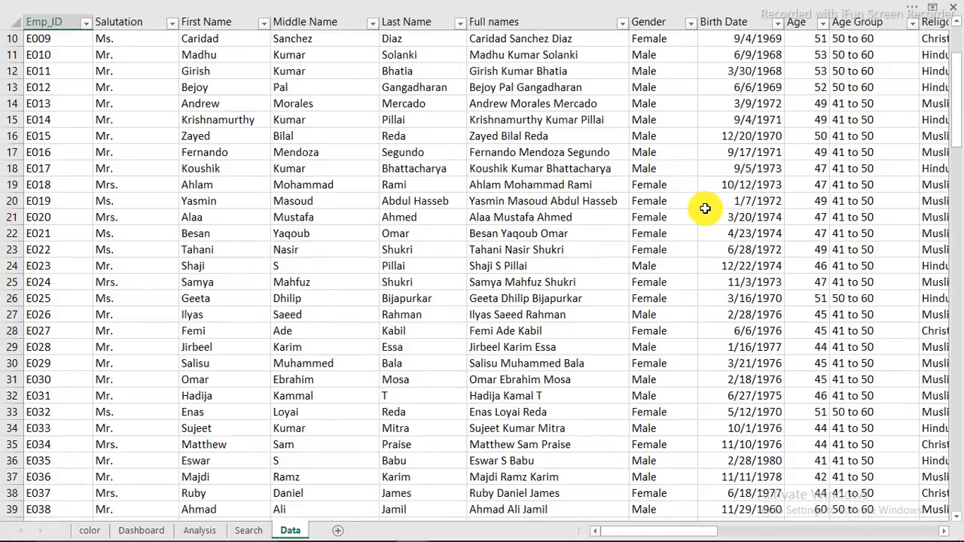
pyautogui.click(143, 531)
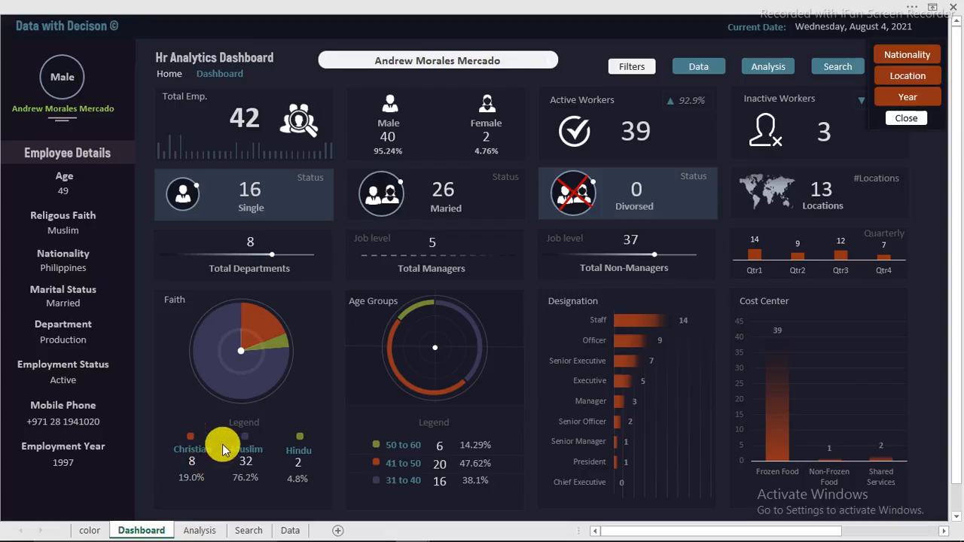
pyautogui.moveTo(366, 531)
pyautogui.moveTo(420, 531)
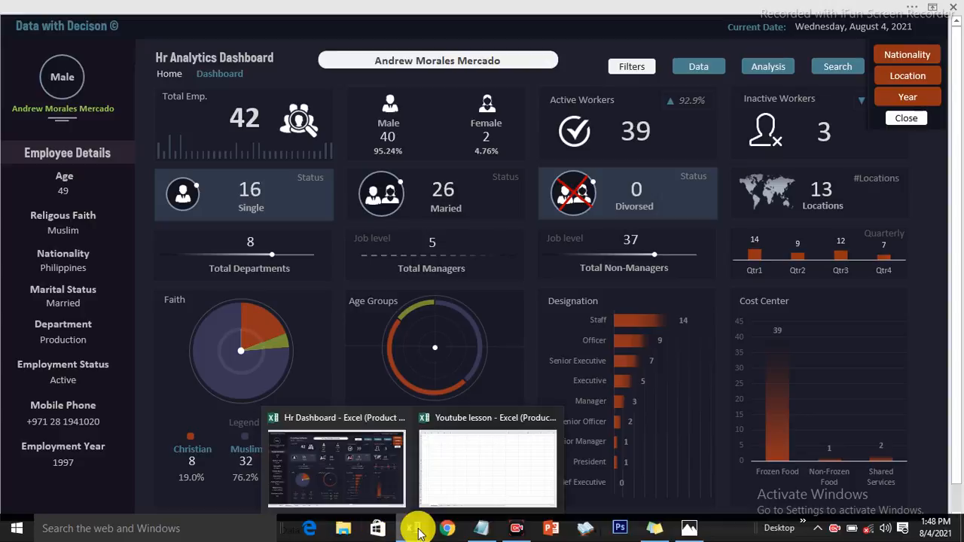
pyautogui.click(478, 478)
# Step: Look through the Analysis, Data and colors sheets of the Youtube lesson workbook
pyautogui.click(288, 223)
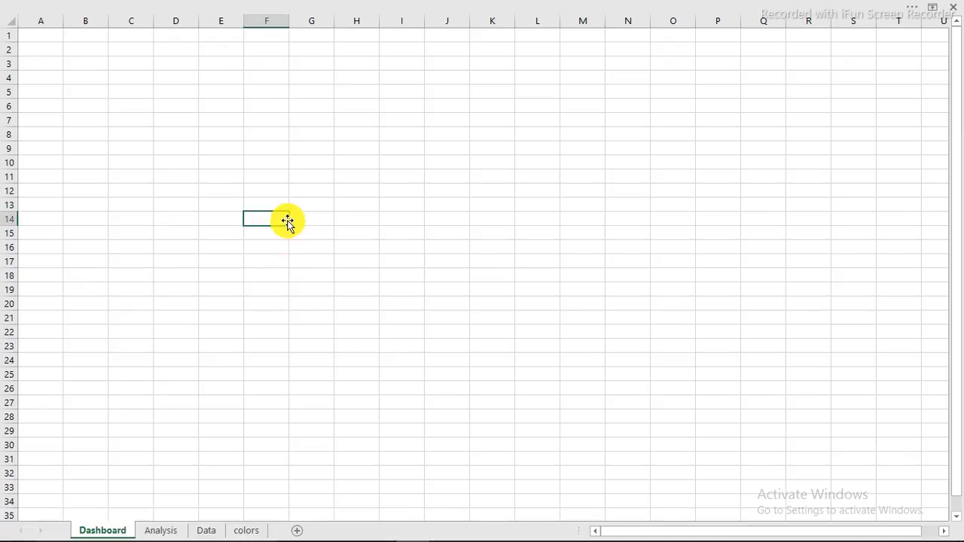
pyautogui.click(161, 531)
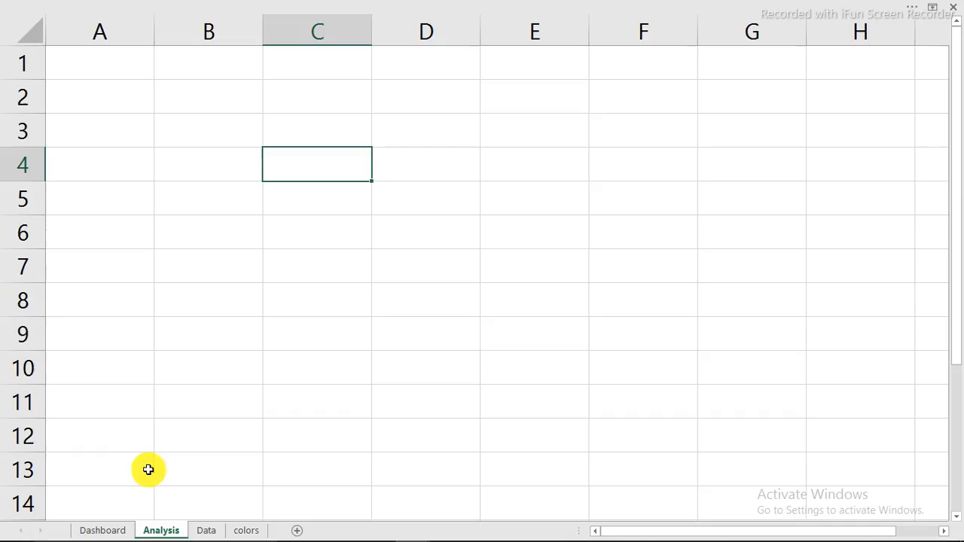
pyautogui.click(211, 530)
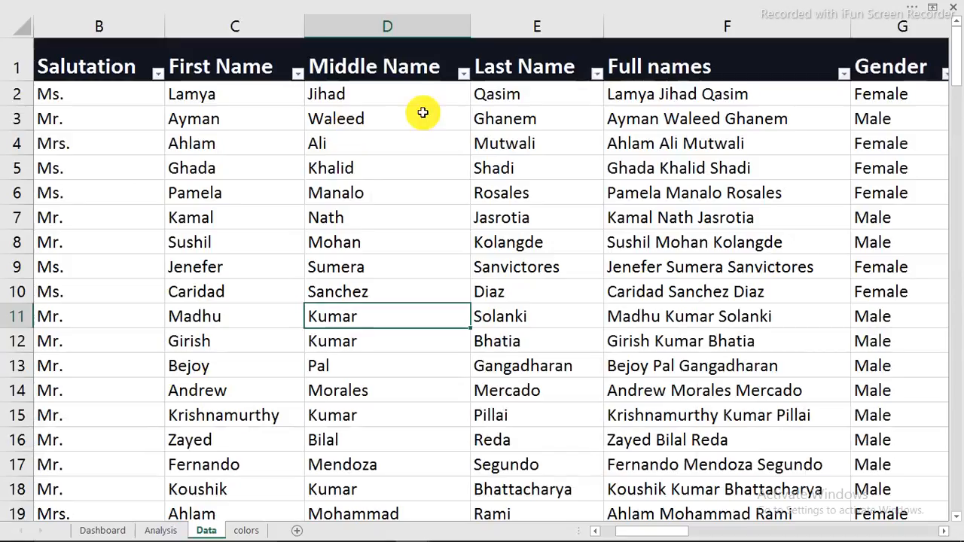
pyautogui.click(246, 530)
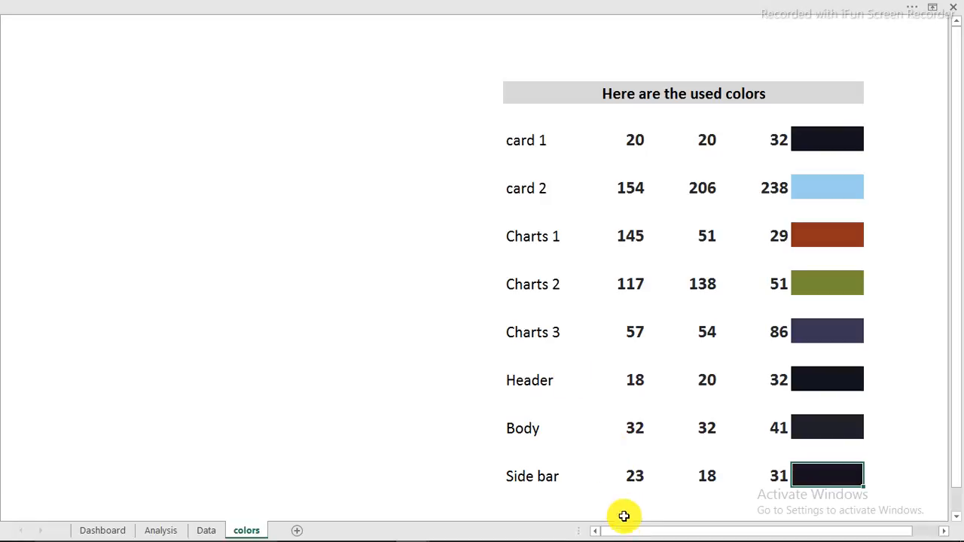
pyautogui.moveTo(620, 532); pyautogui.dragTo(669, 529)
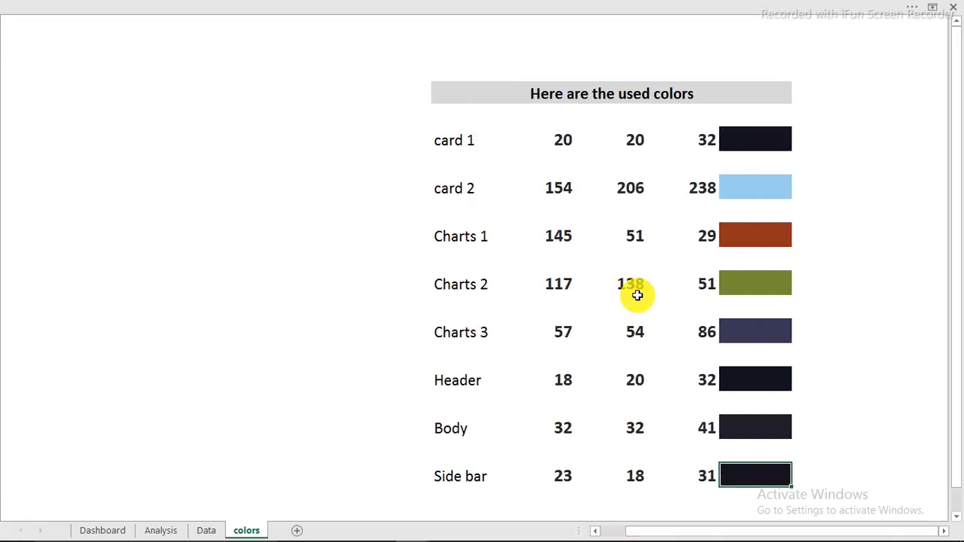
pyautogui.click(638, 296)
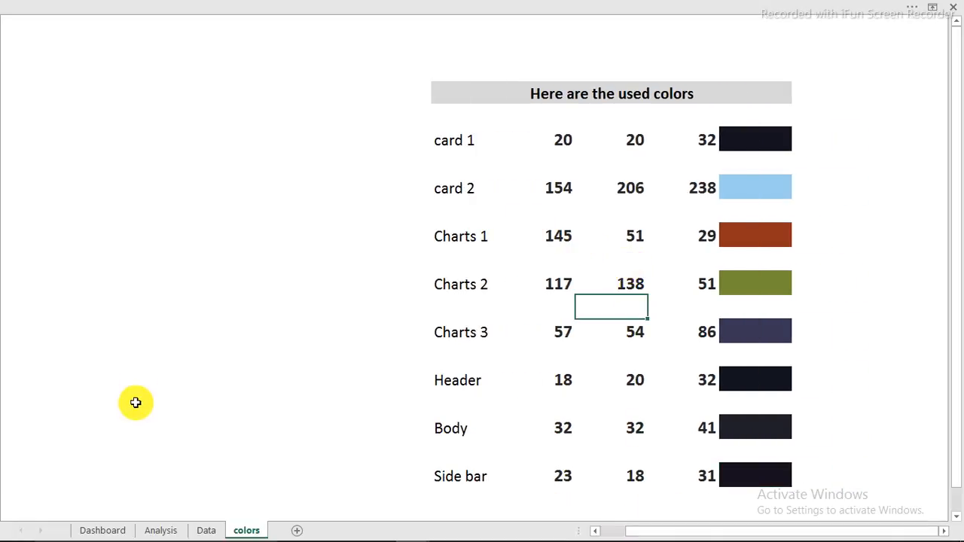
pyautogui.click(98, 533)
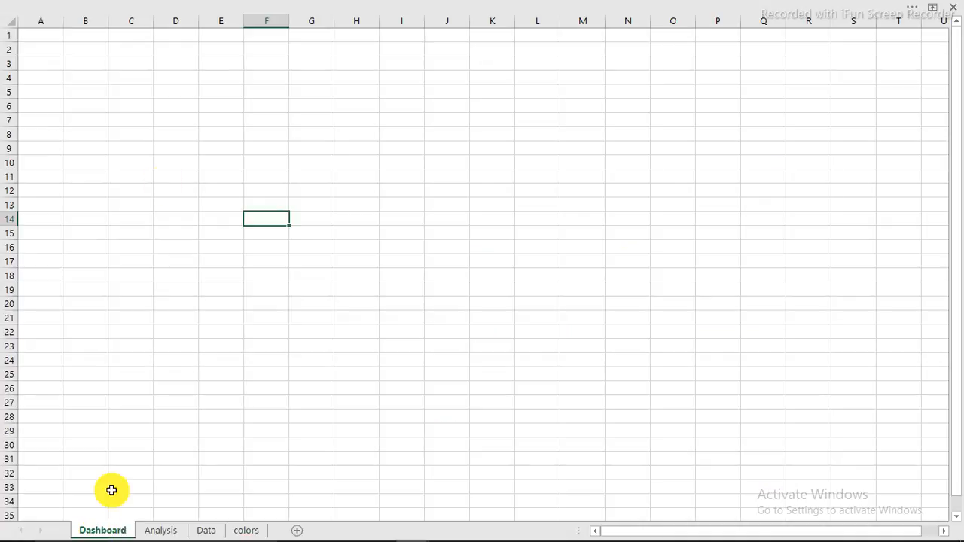
# Step: Hide the row and column headings and gridlines on the Dashboard sheet
pyautogui.click(194, 88)
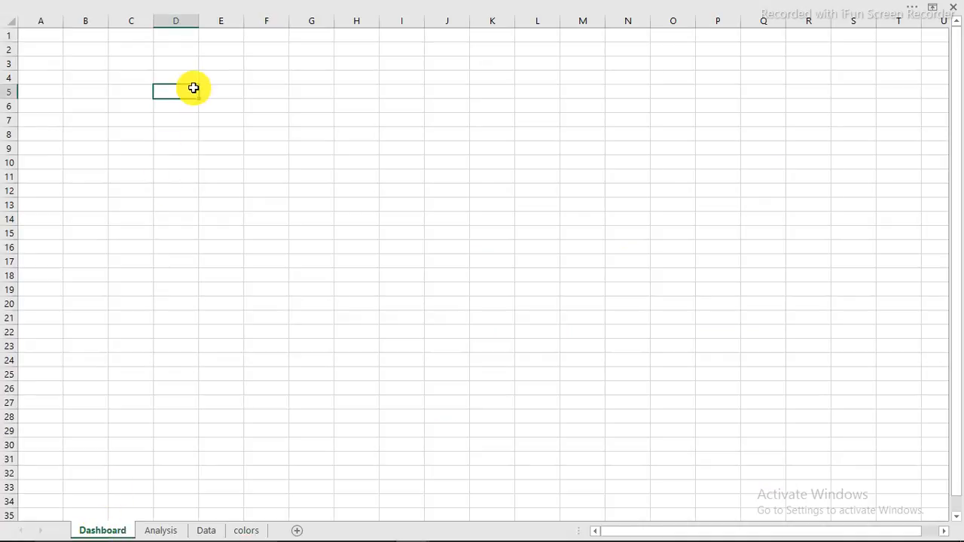
pyautogui.click(311, 6)
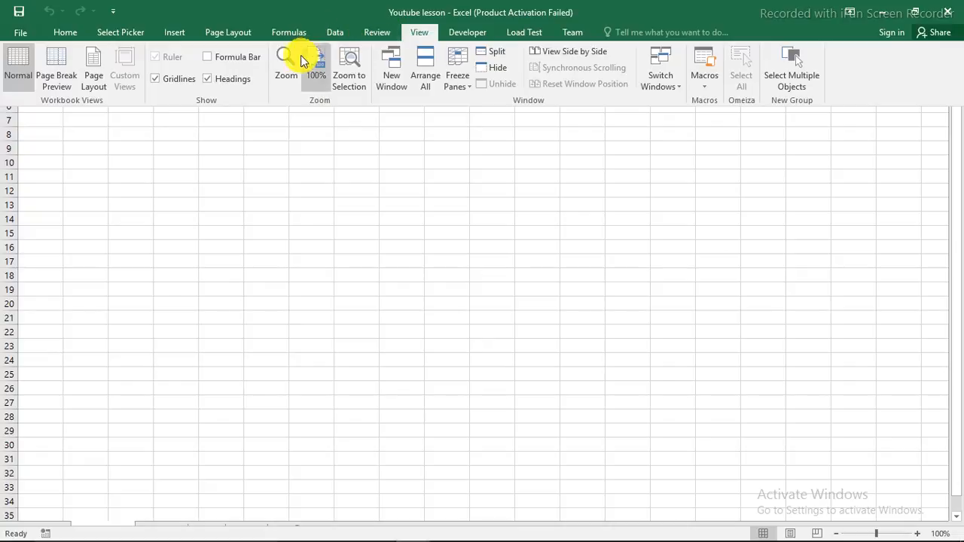
pyautogui.click(211, 78)
pyautogui.click(154, 79)
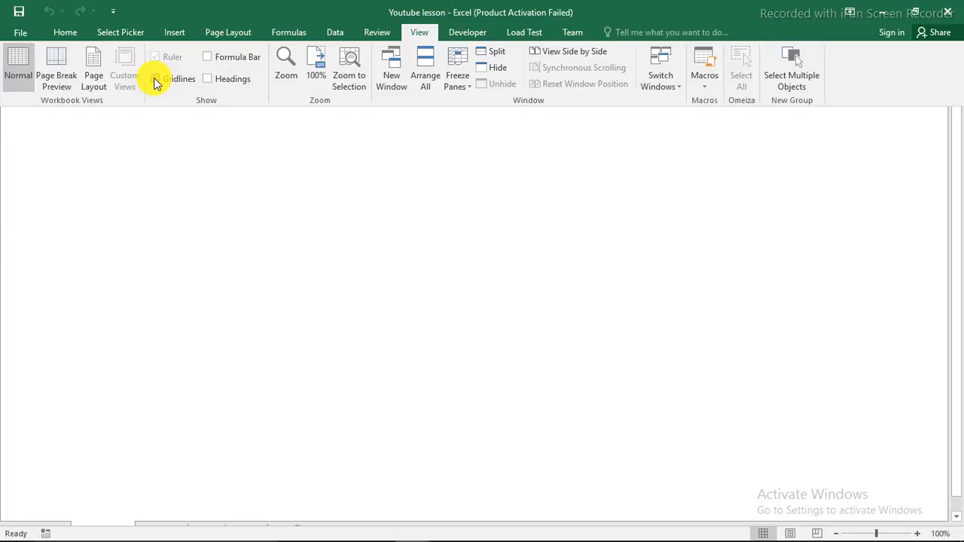
pyautogui.click(369, 217)
pyautogui.click(350, 190)
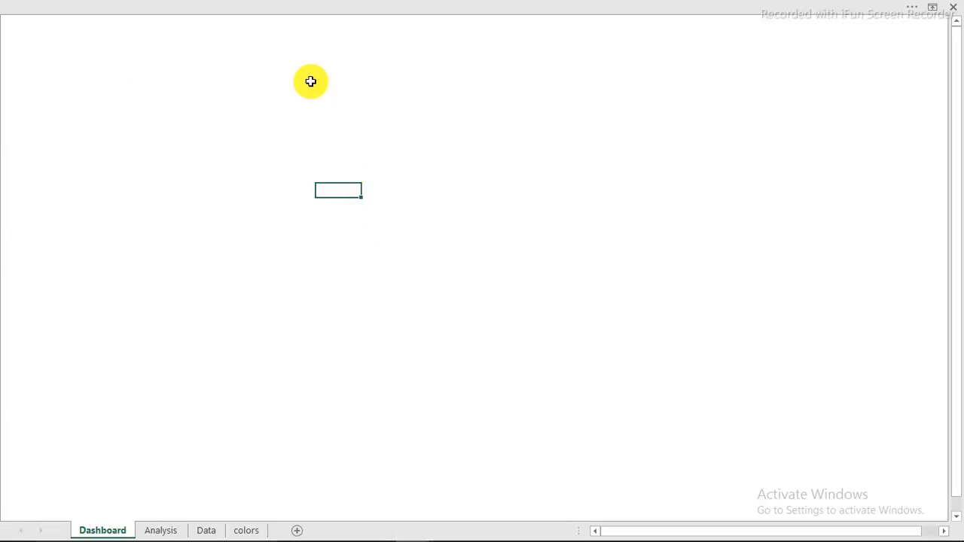
pyautogui.click(347, 5)
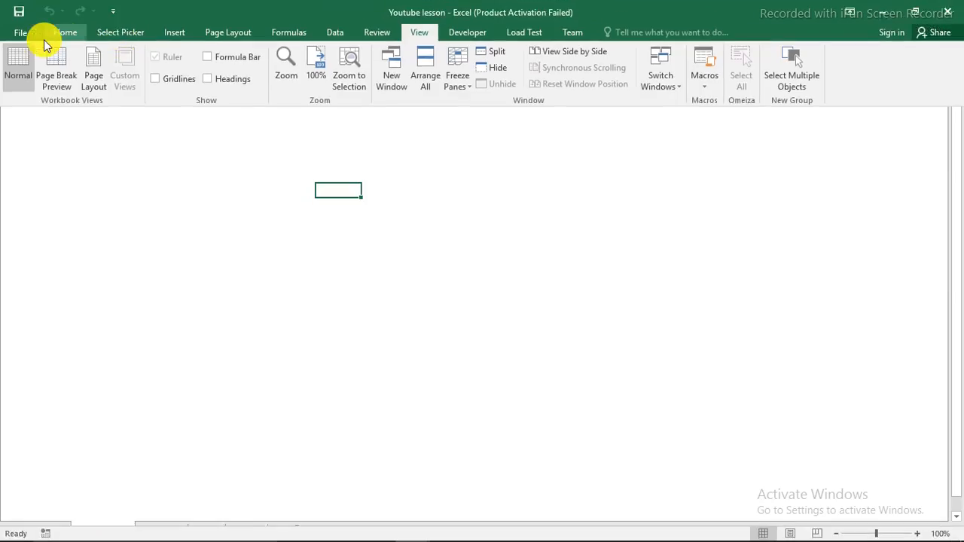
# Step: Start a Save As in the Hr dashboard folder named 'Hr dashboard youtube lesson'
pyautogui.click(17, 36)
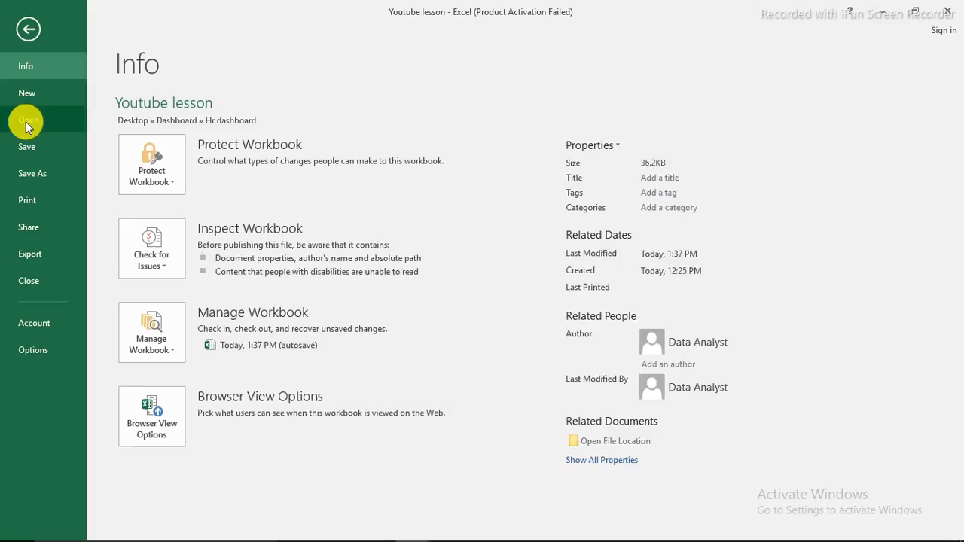
pyautogui.click(30, 175)
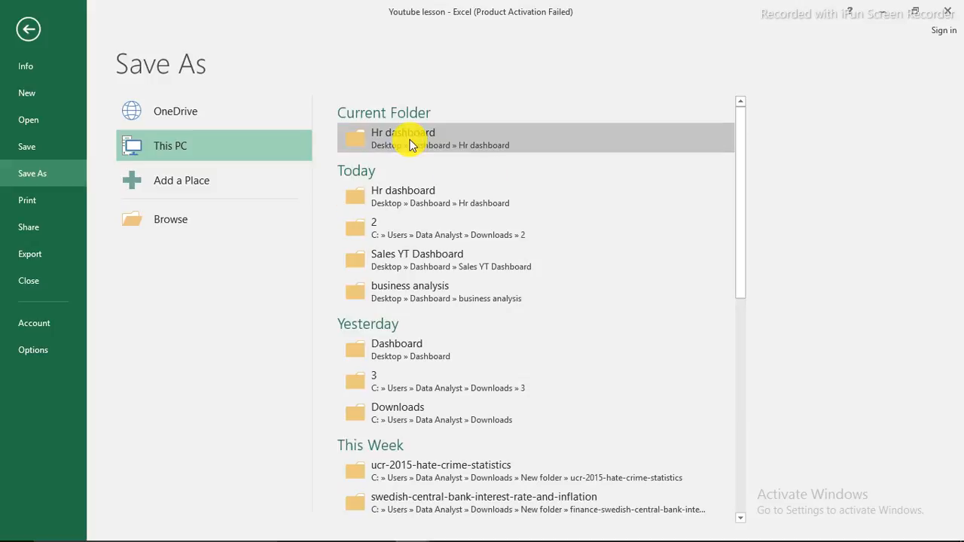
pyautogui.click(407, 140)
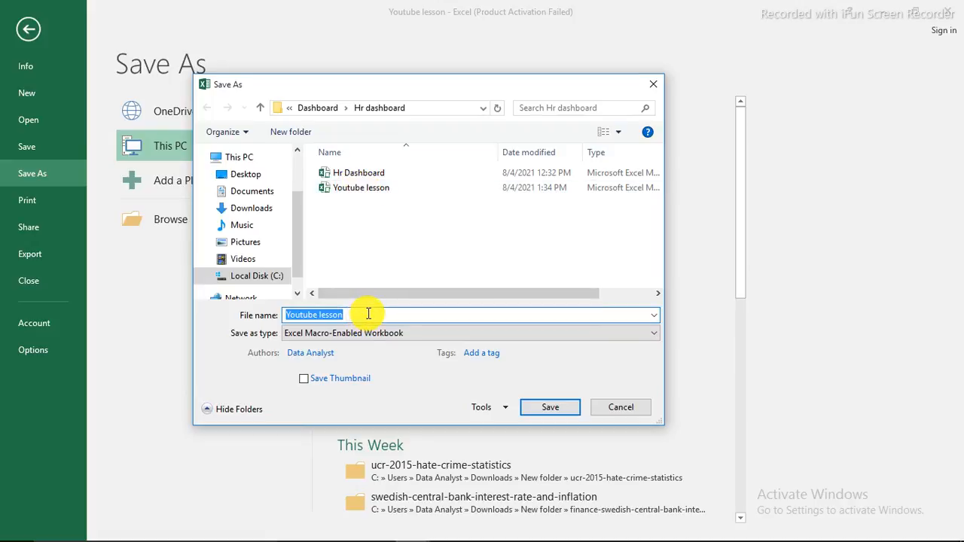
pyautogui.write('Hra')
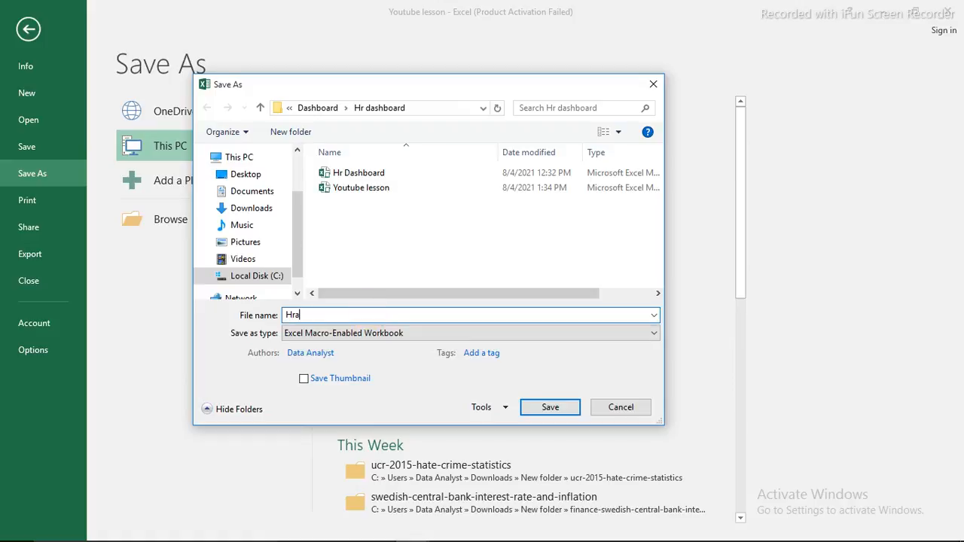
pyautogui.press('BackSpace')
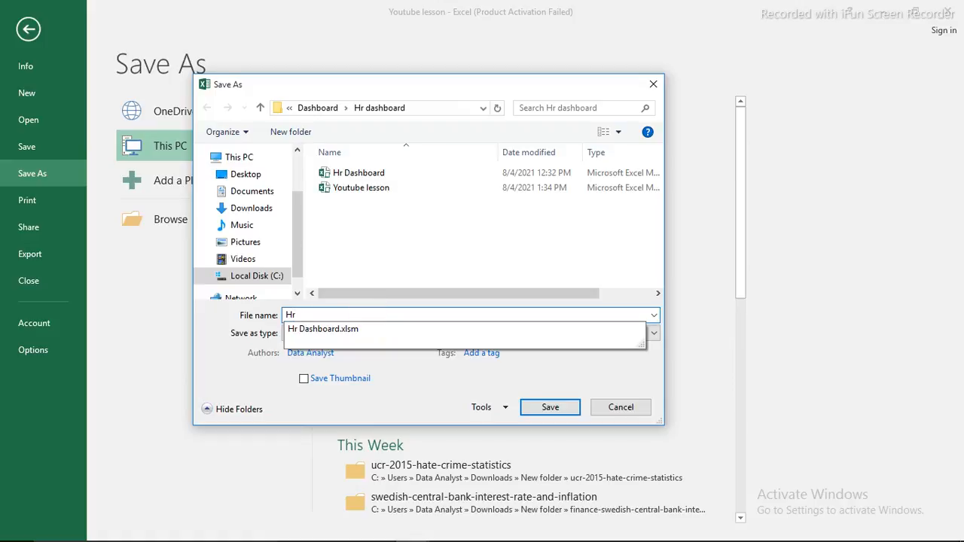
pyautogui.write('dashboard youtube lesson')
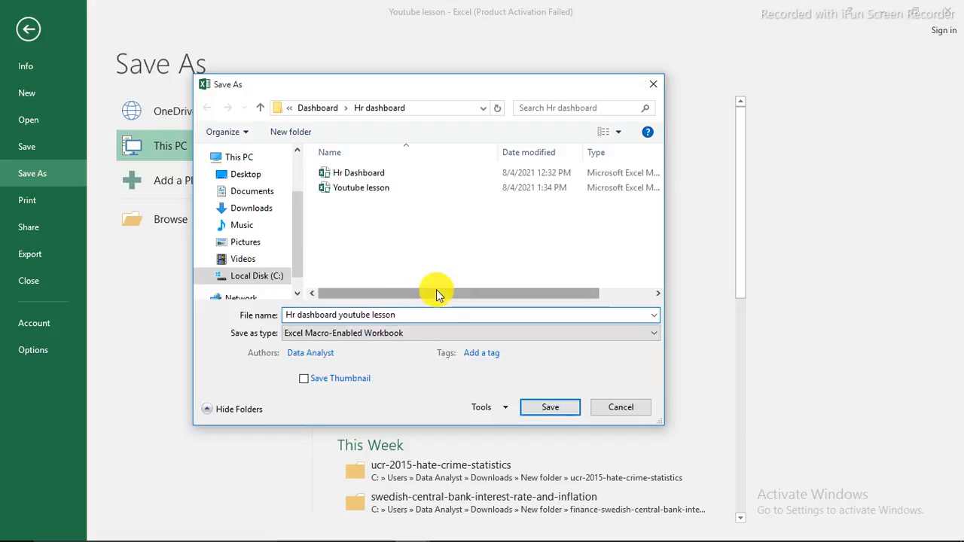
# Step: Switch the format to Excel Workbook and back to Macro-Enabled, then cancel saving
pyautogui.click(441, 333)
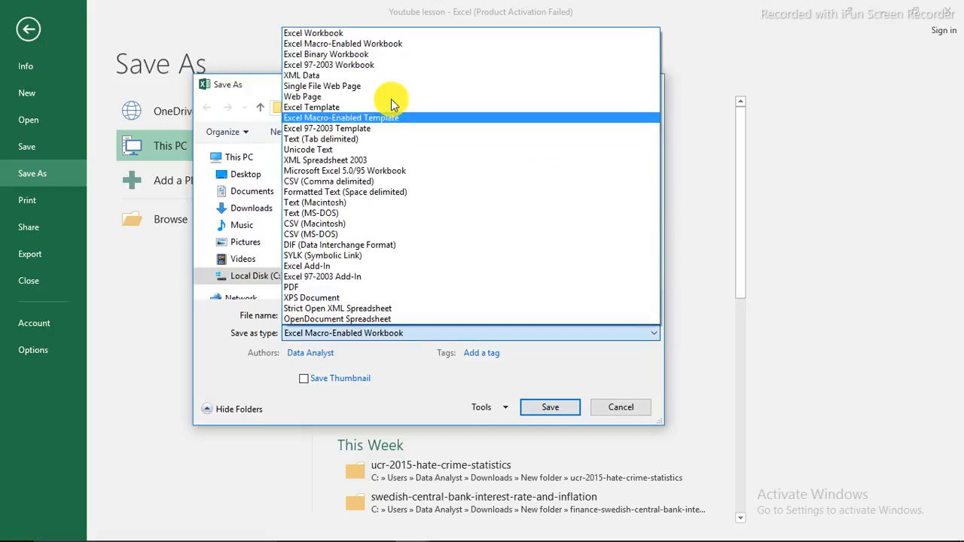
pyautogui.click(348, 33)
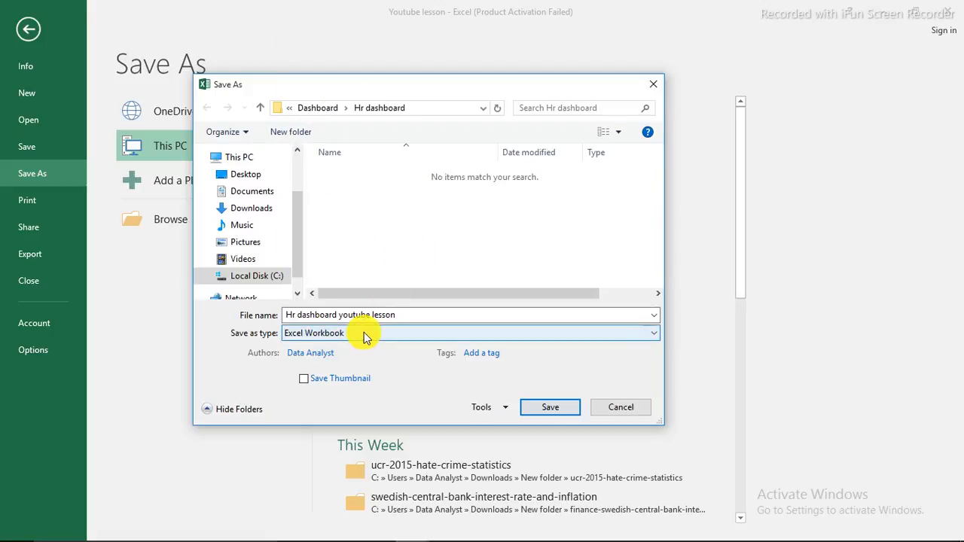
pyautogui.click(365, 335)
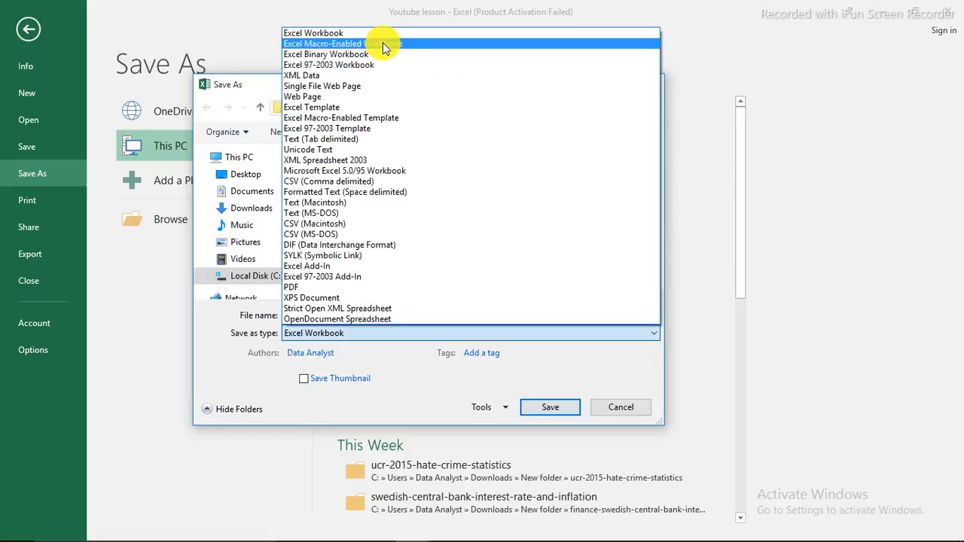
pyautogui.click(383, 45)
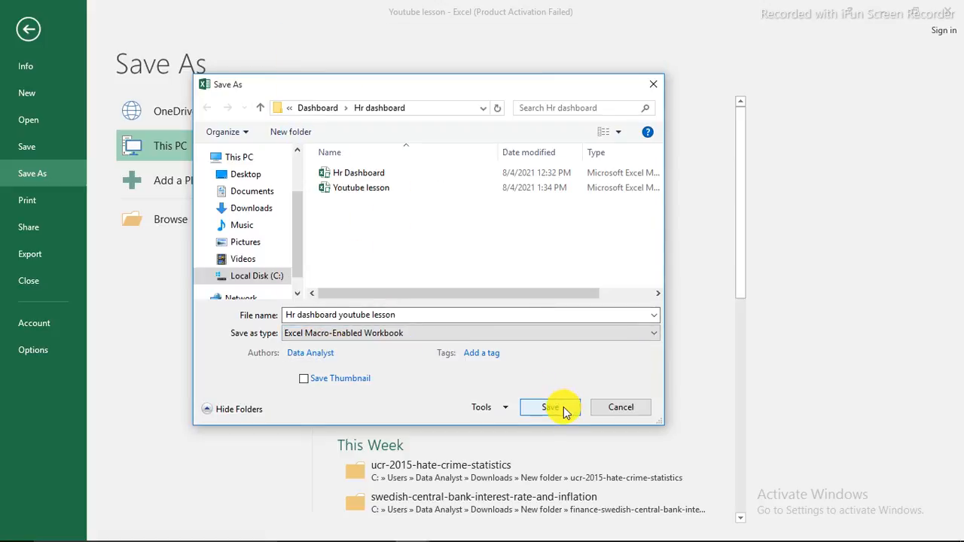
pyautogui.click(621, 407)
# Step: Copy the Body colour swatch's formatting from the colors sheet with Format Painter
pyautogui.click(28, 32)
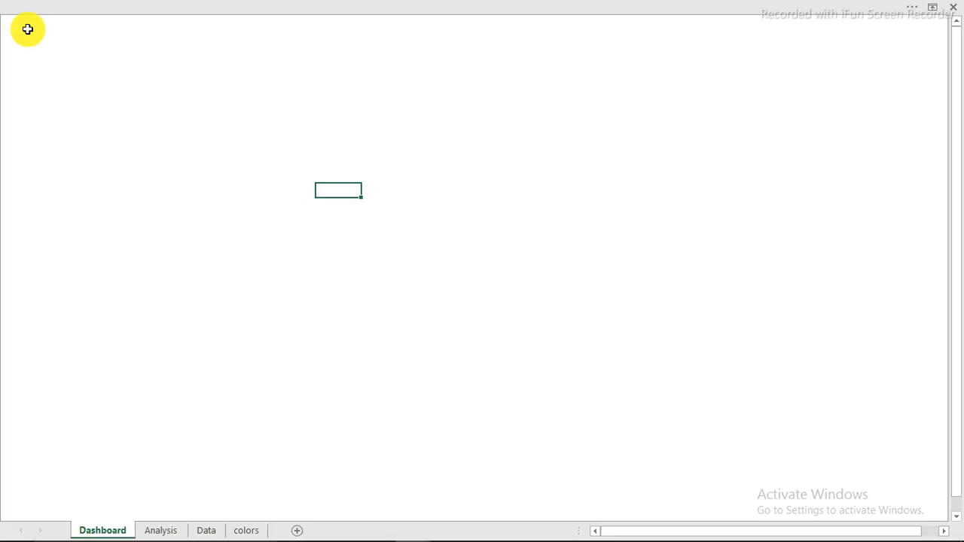
pyautogui.click(246, 151)
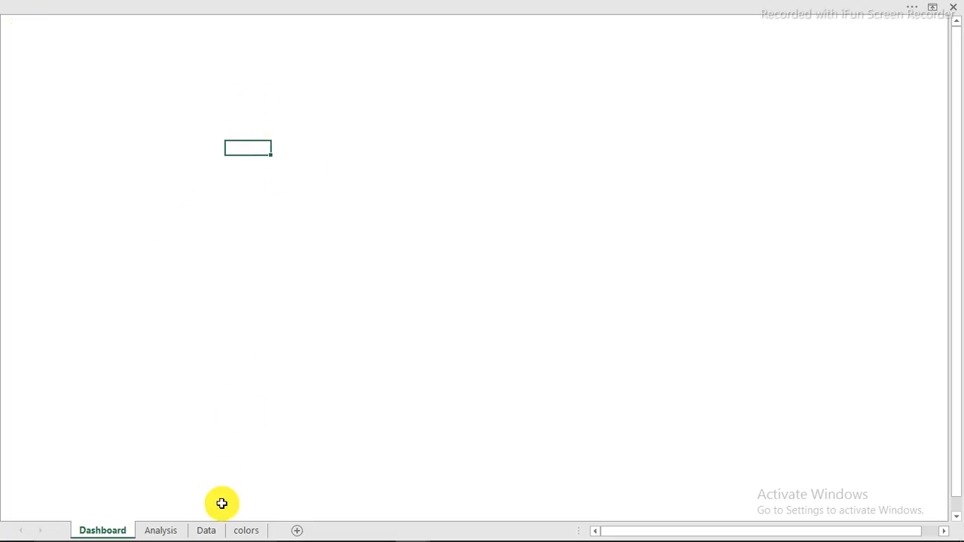
pyautogui.click(240, 531)
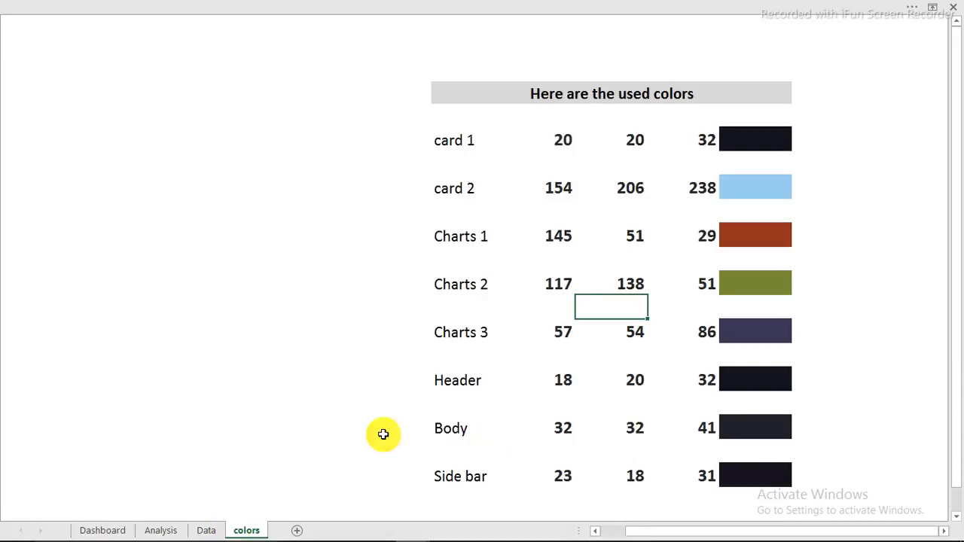
pyautogui.click(745, 432)
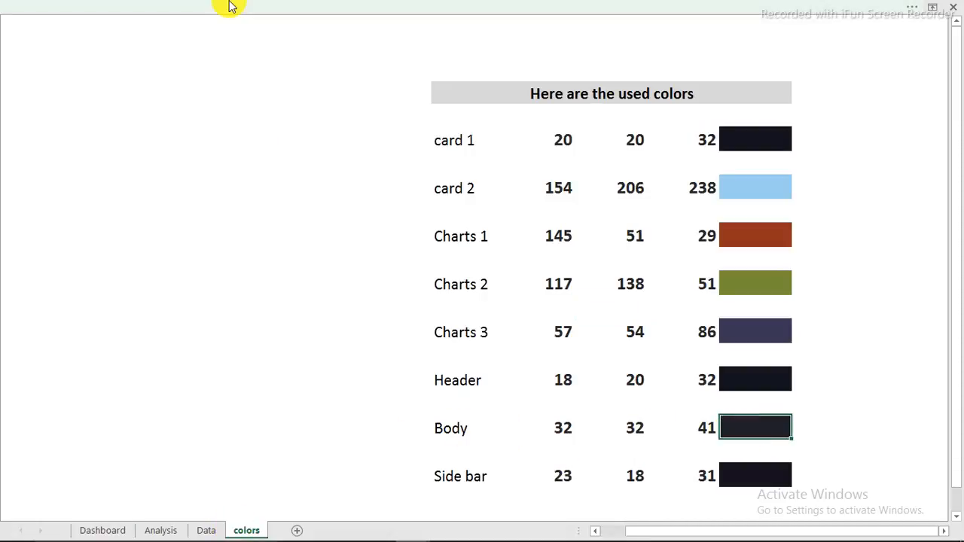
pyautogui.click(121, 8)
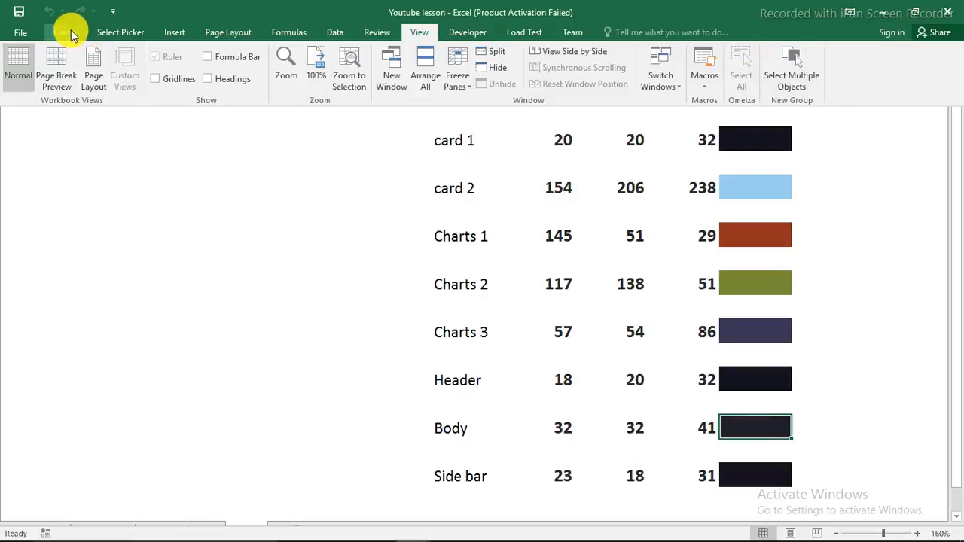
pyautogui.click(68, 32)
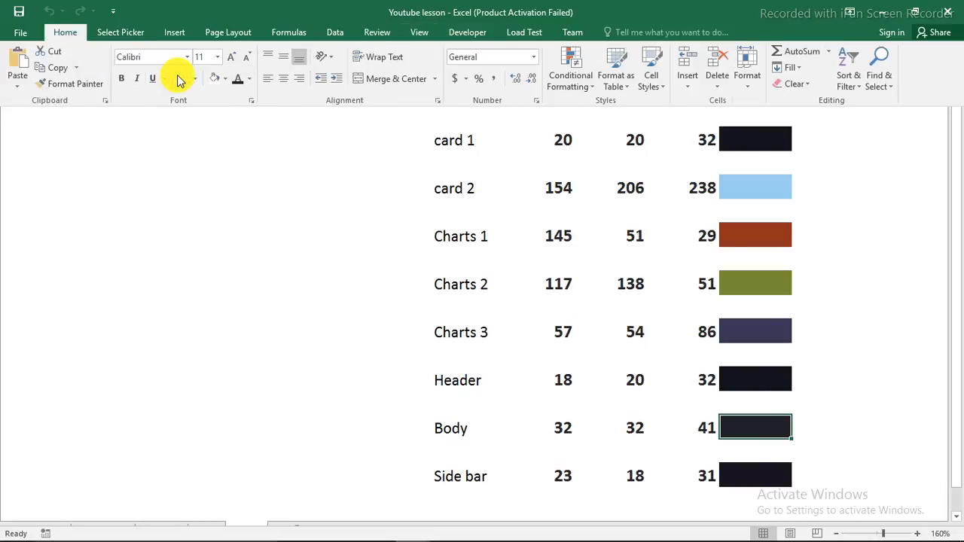
pyautogui.click(66, 83)
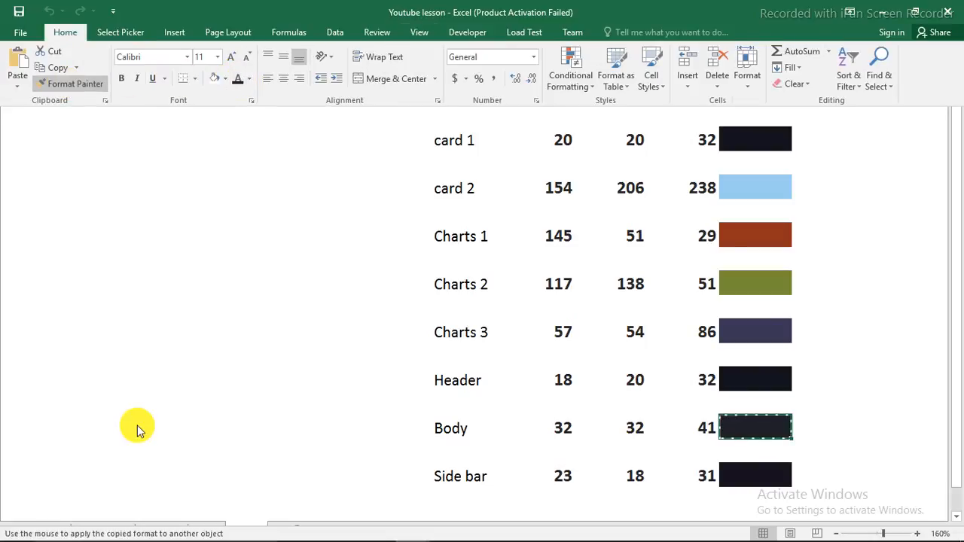
# Step: Paint the dark Body fill across the Dashboard sheet's area
pyautogui.click(84, 527)
pyautogui.click(98, 530)
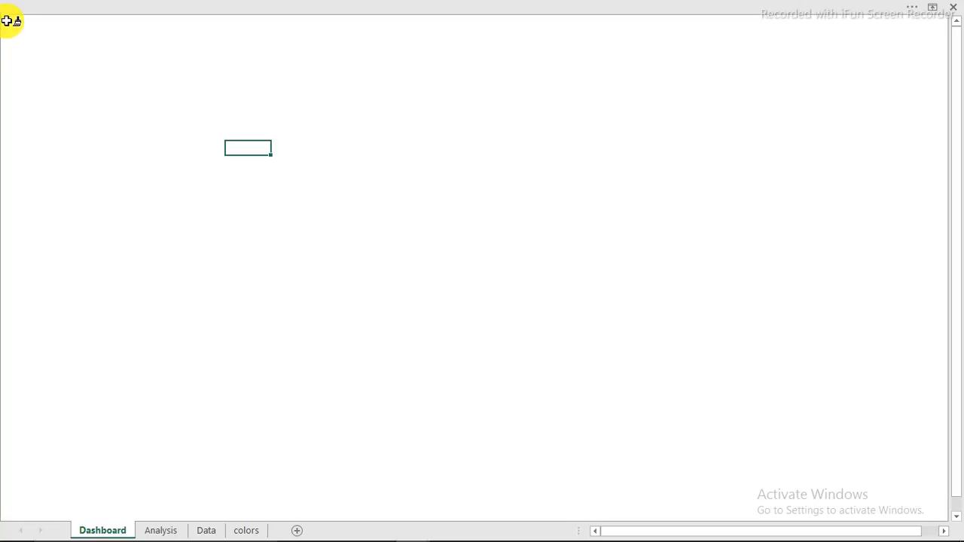
pyautogui.moveTo(635, 387)
pyautogui.mouseDown()
pyautogui.moveTo(845, 515)
pyautogui.moveTo(904, 538)
pyautogui.moveTo(727, 534)
pyautogui.mouseUp()
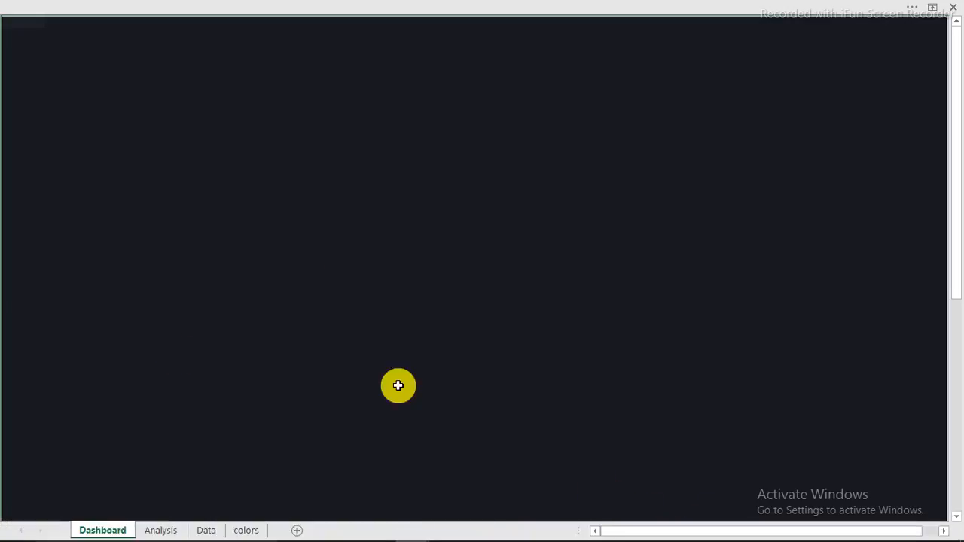
pyautogui.click(293, 248)
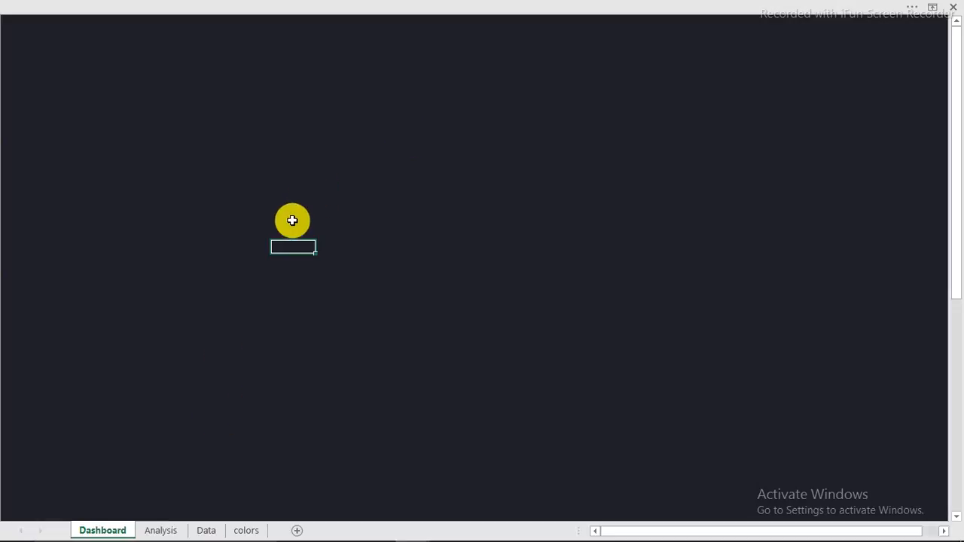
pyautogui.click(246, 531)
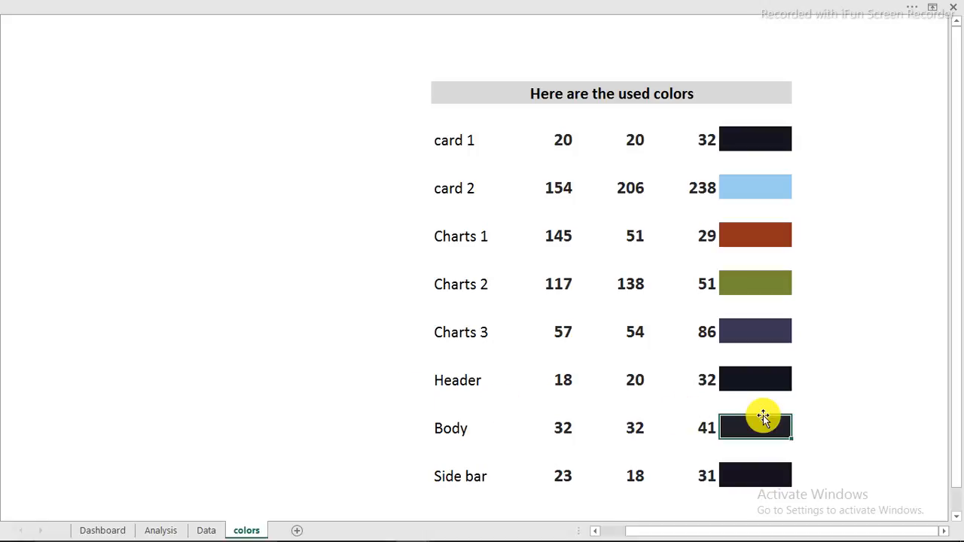
pyautogui.click(743, 381)
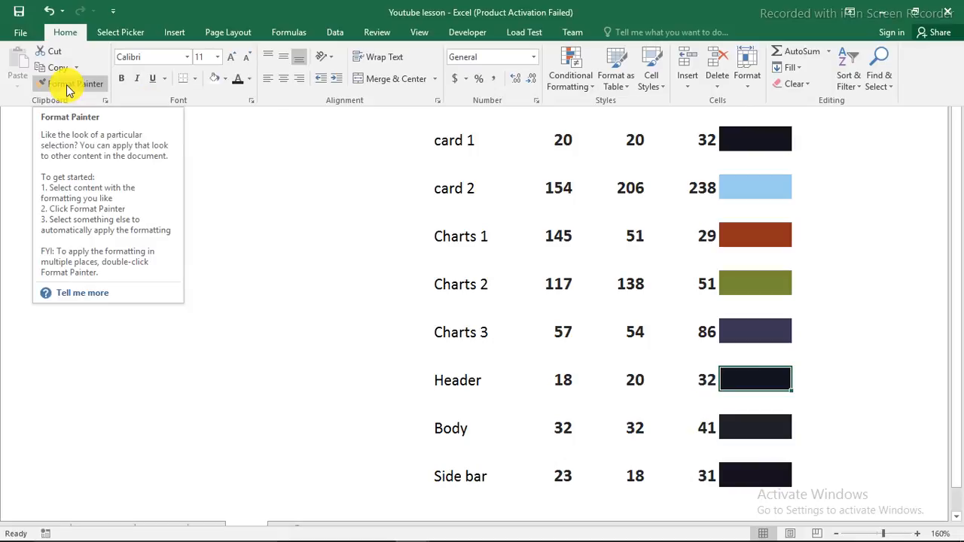
# Step: Format-paint the Header colour across the Dashboard's top rows
pyautogui.click(66, 87)
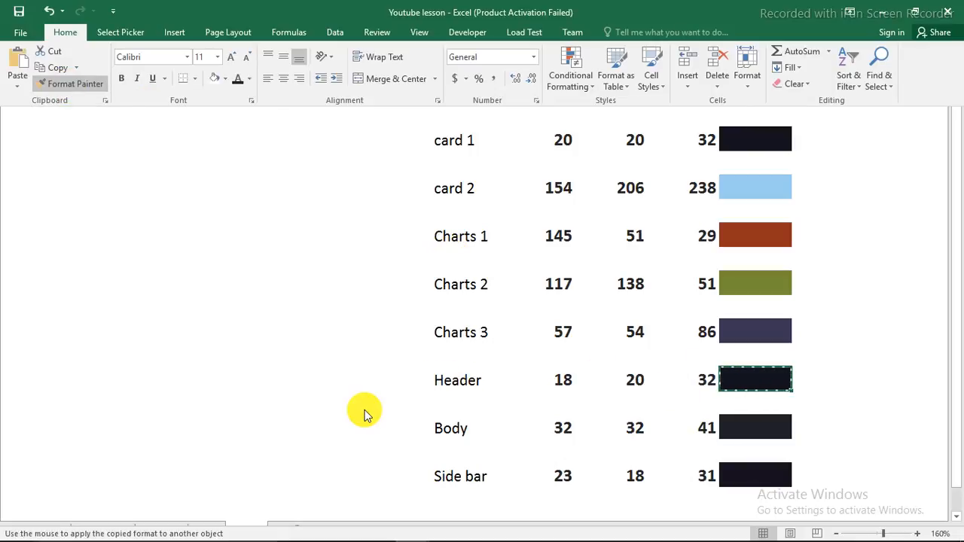
pyautogui.click(92, 533)
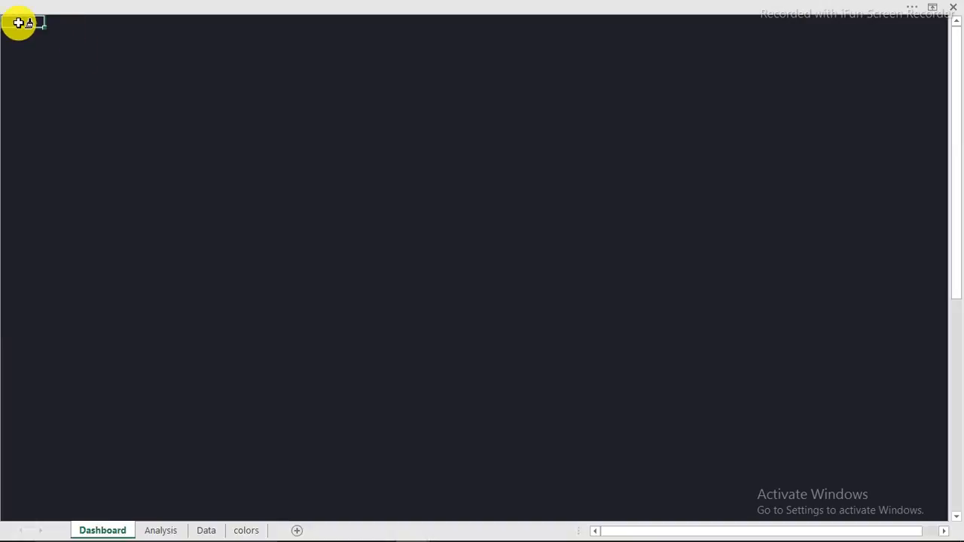
pyautogui.moveTo(19, 22)
pyautogui.mouseDown()
pyautogui.moveTo(23, 35)
pyautogui.moveTo(932, 45)
pyautogui.moveTo(934, 36)
pyautogui.mouseUp()
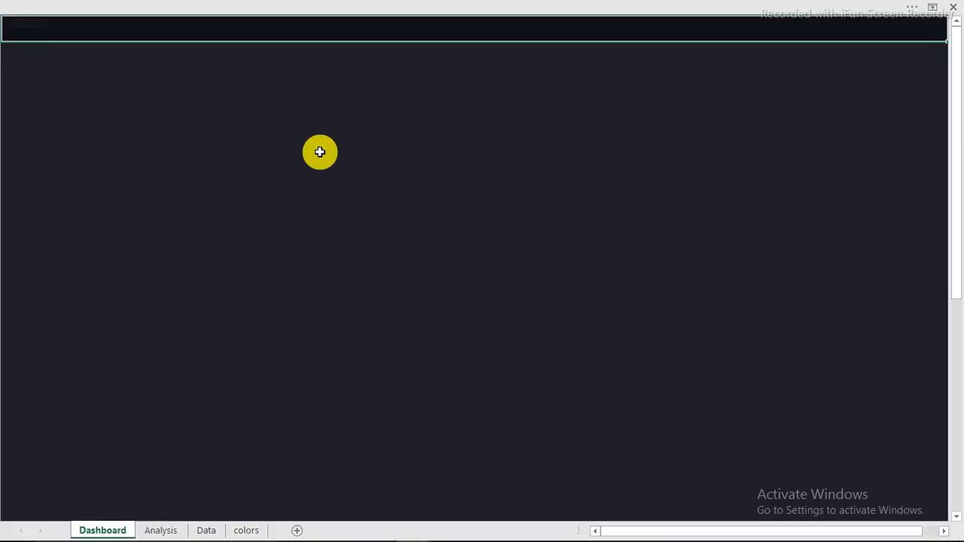
pyautogui.click(319, 152)
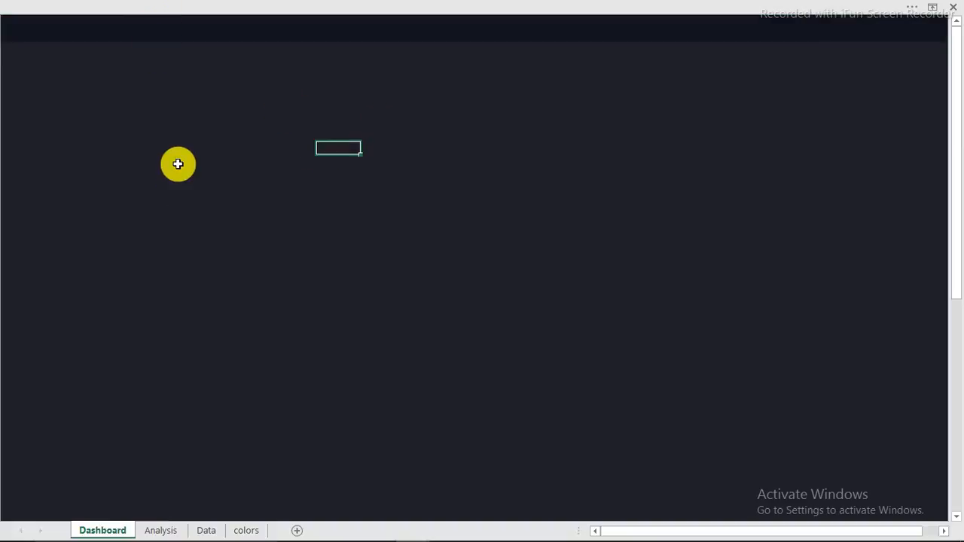
pyautogui.click(248, 531)
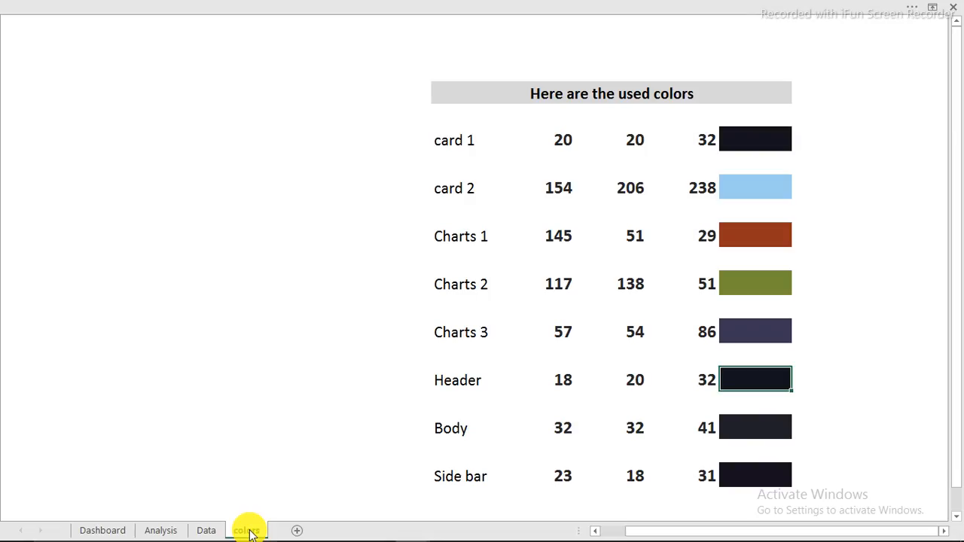
# Step: Format-paint the Side bar colour down the Dashboard's left columns below the header
pyautogui.click(758, 477)
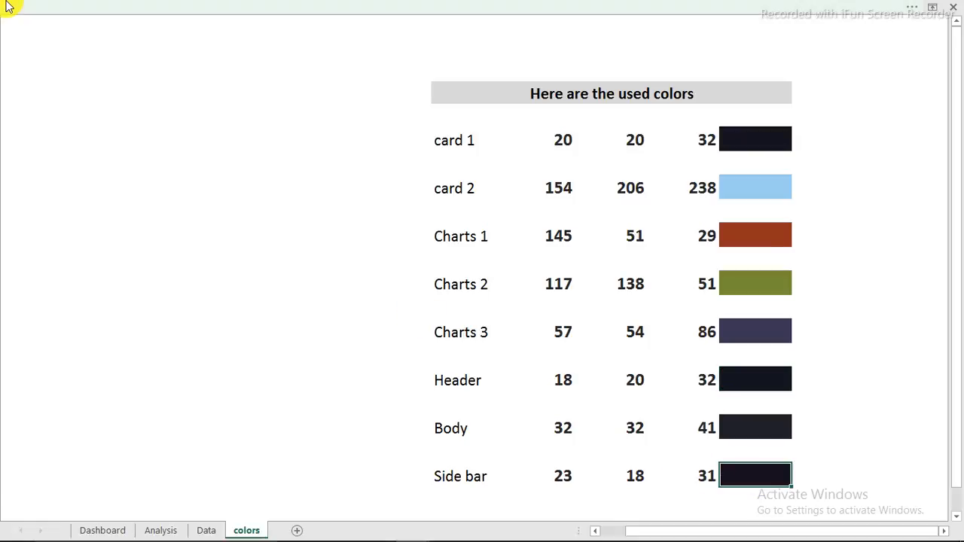
pyautogui.click(22, 19)
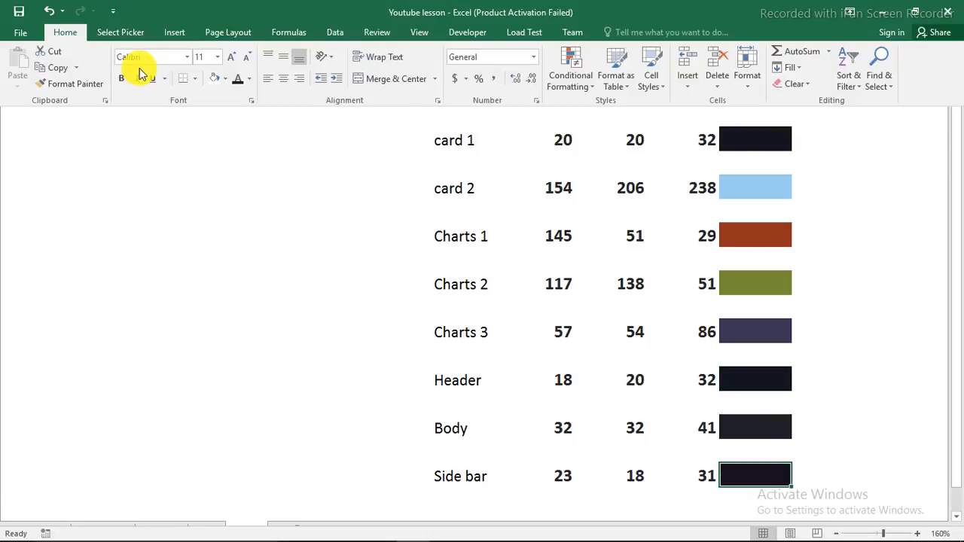
pyautogui.click(76, 83)
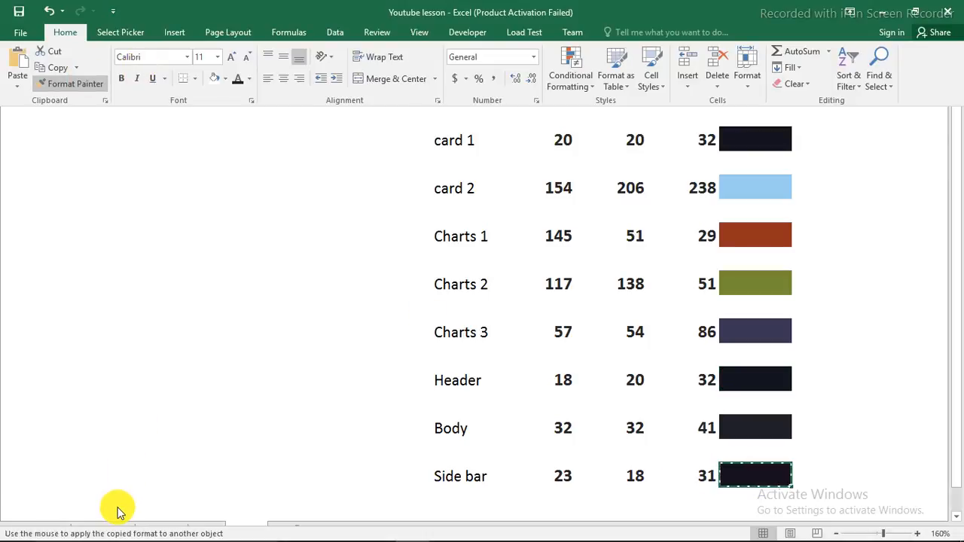
pyautogui.click(89, 529)
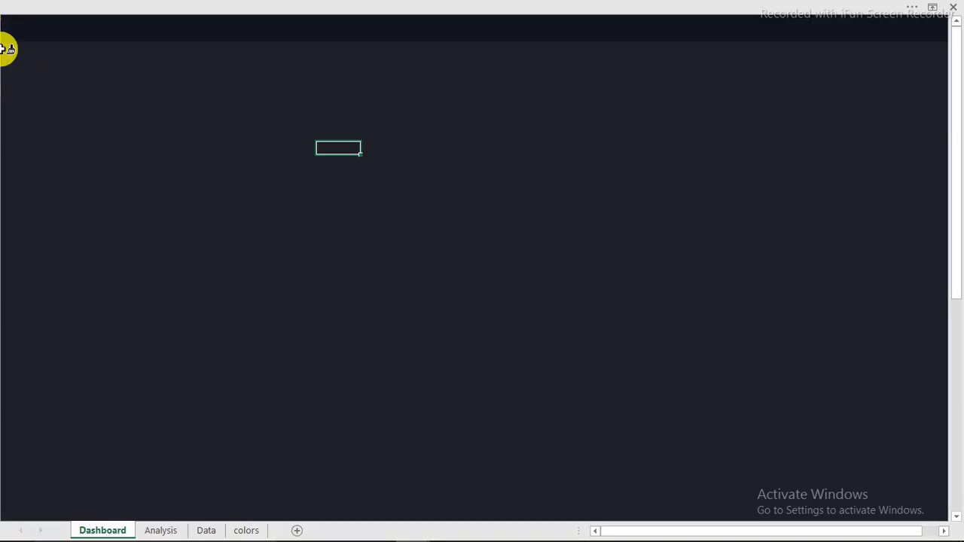
pyautogui.moveTo(8, 49)
pyautogui.mouseDown()
pyautogui.moveTo(108, 135)
pyautogui.moveTo(146, 459)
pyautogui.moveTo(143, 512)
pyautogui.mouseUp()
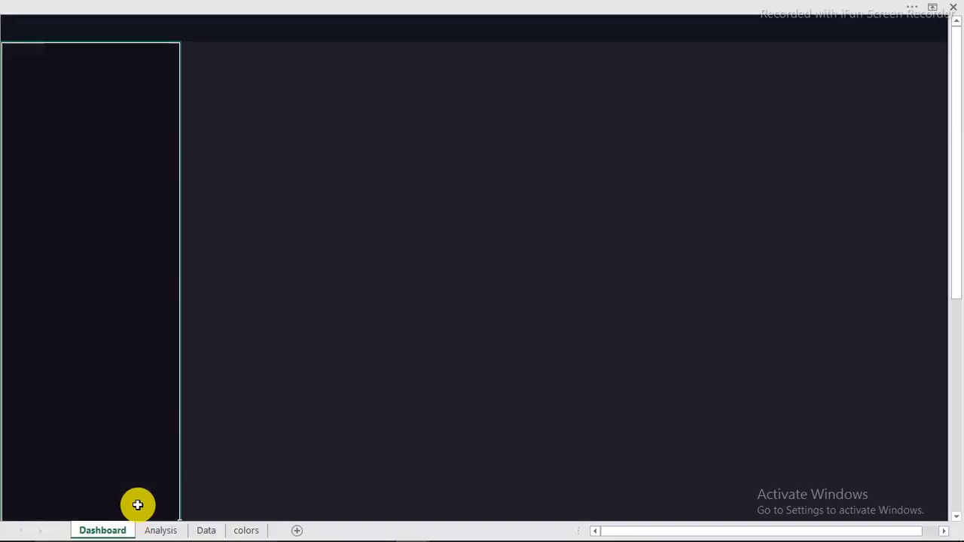
pyautogui.click(82, 247)
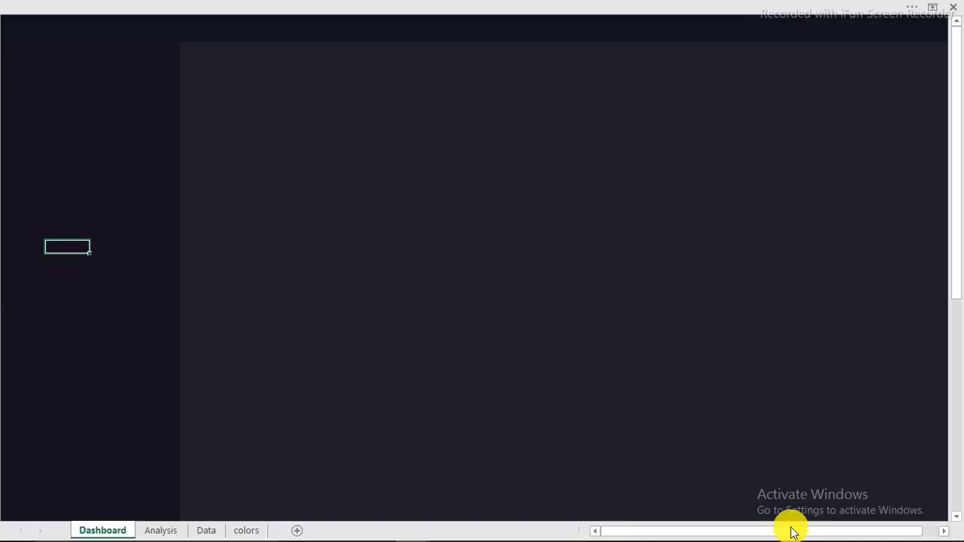
pyautogui.click(338, 134)
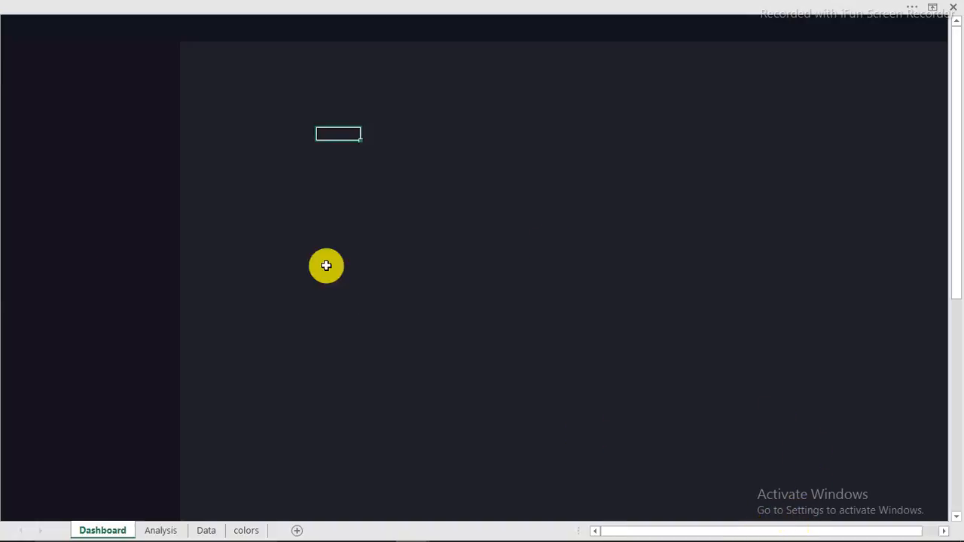
pyautogui.click(49, 141)
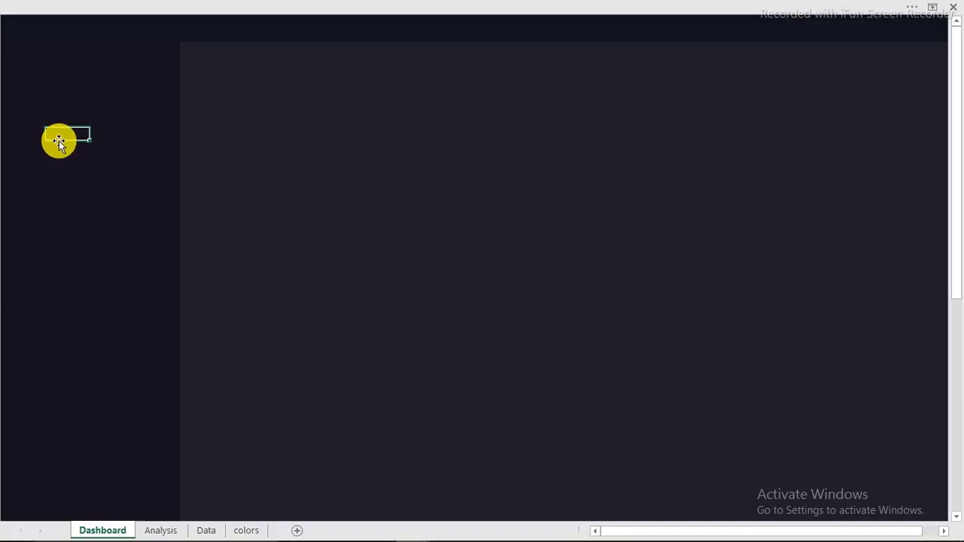
pyautogui.click(236, 118)
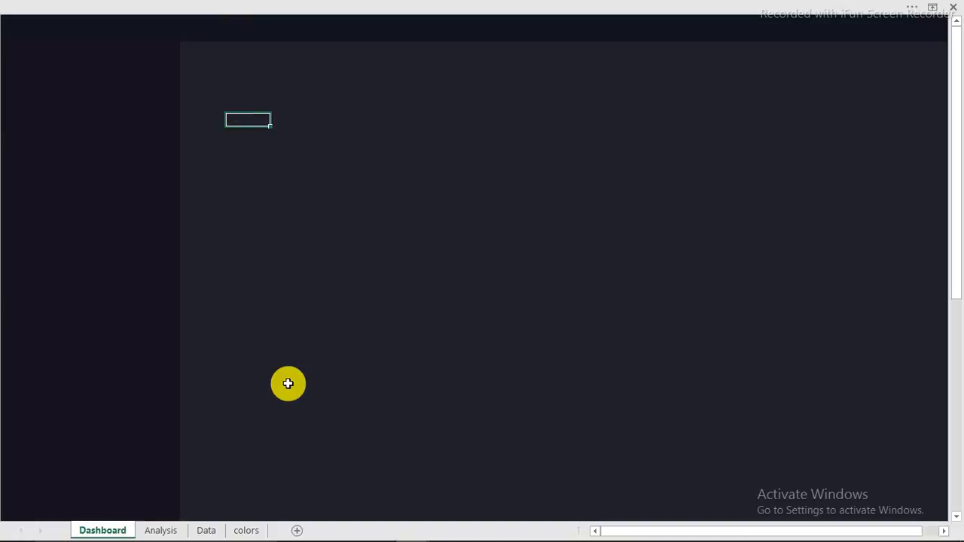
pyautogui.moveTo(413, 525)
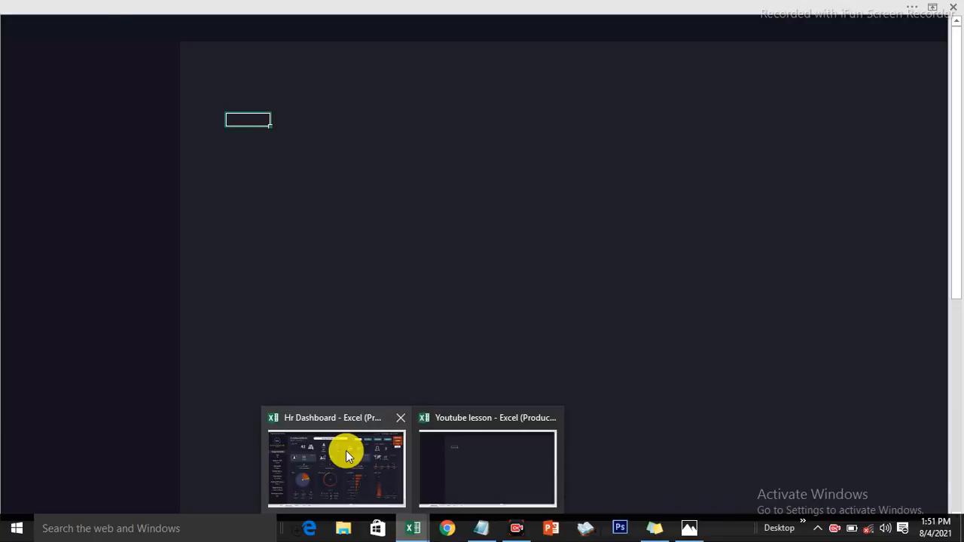
# Step: In the Hr Dashboard workbook, copy the sheet password from Sticky Notes
pyautogui.click(345, 450)
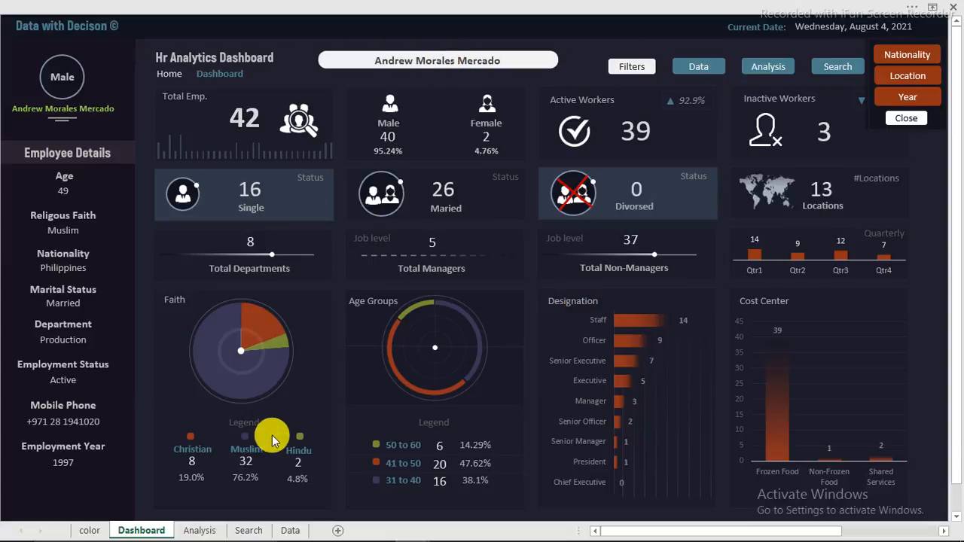
pyautogui.moveTo(369, 536)
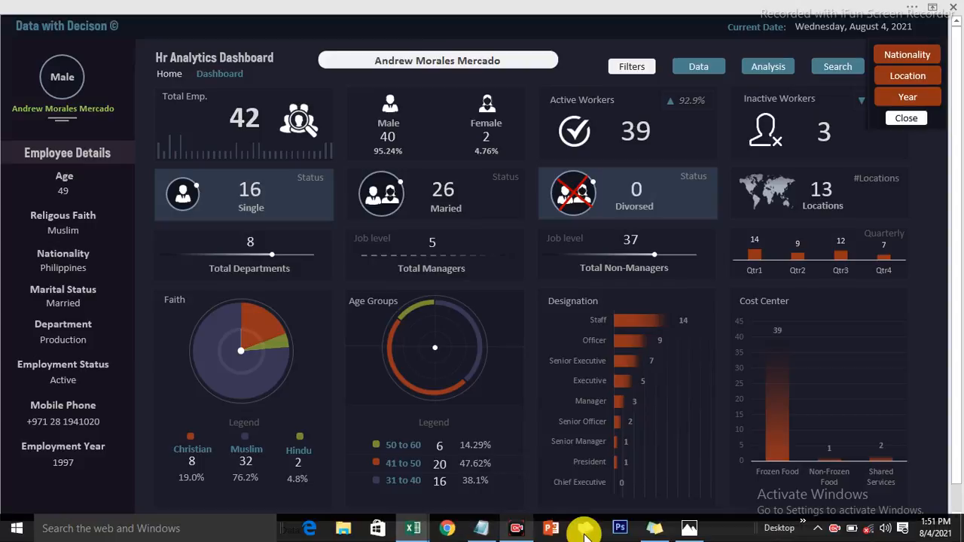
pyautogui.click(657, 528)
pyautogui.moveTo(597, 128); pyautogui.dragTo(692, 127)
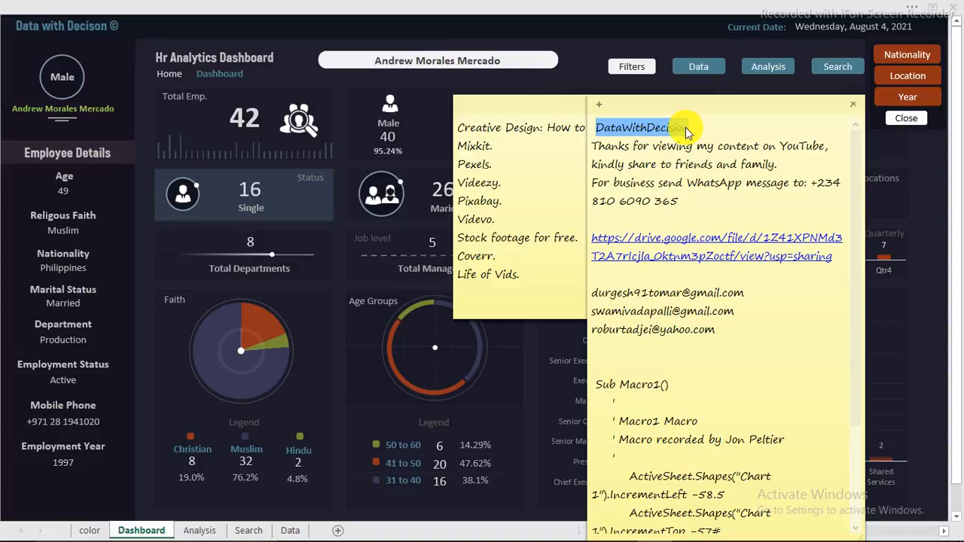
pyautogui.rightClick(687, 132)
pyautogui.click(716, 151)
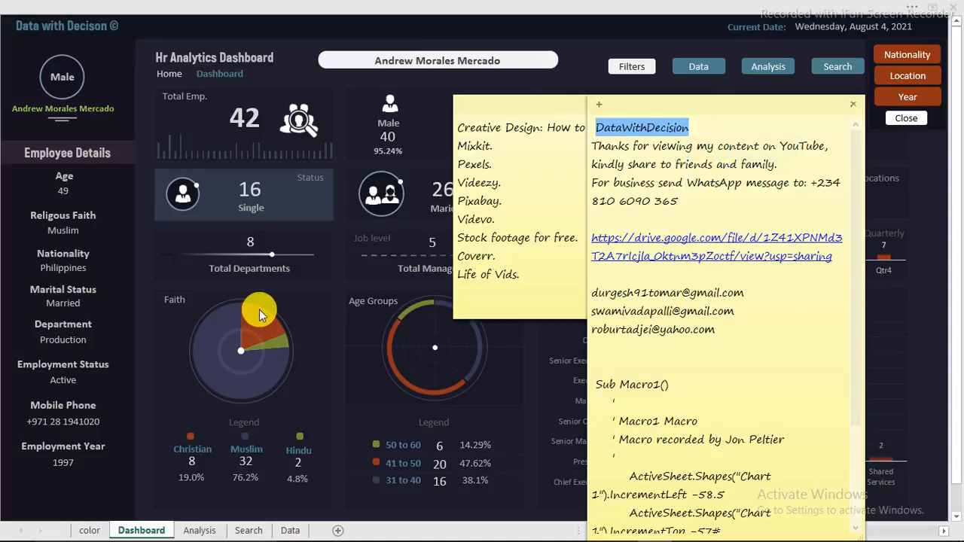
# Step: Unprotect the Hr Dashboard sheet by pasting the copied password into Review > Unprotect Sheet
pyautogui.click(288, 202)
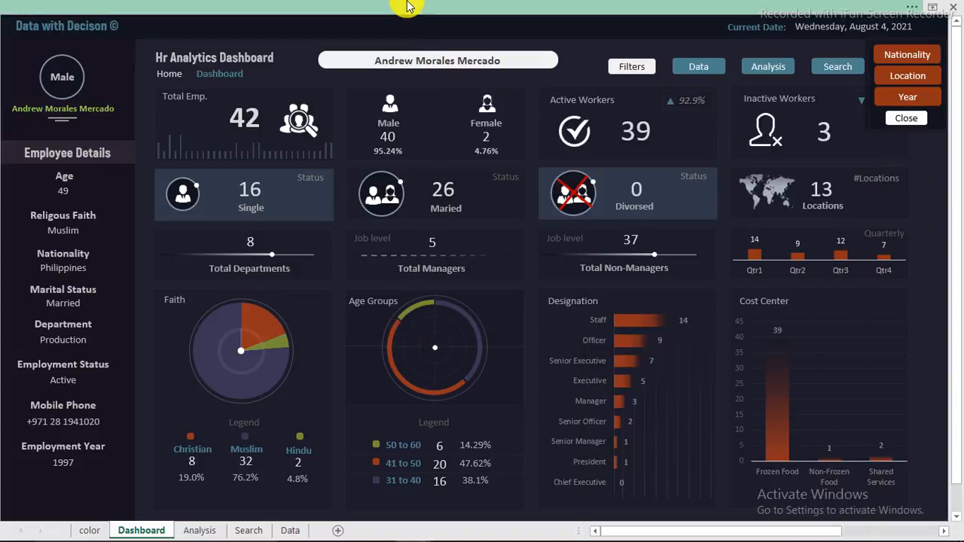
pyautogui.click(532, 7)
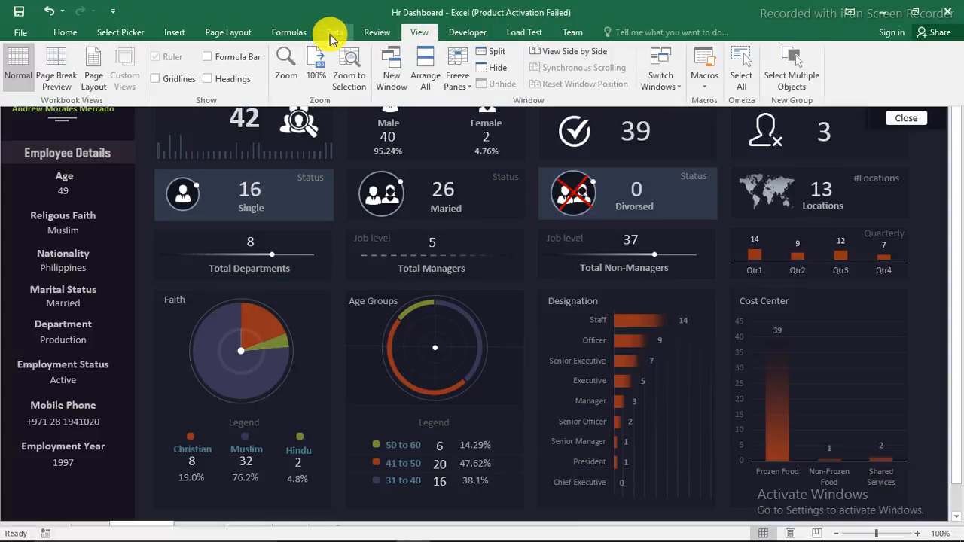
pyautogui.click(374, 32)
pyautogui.click(424, 71)
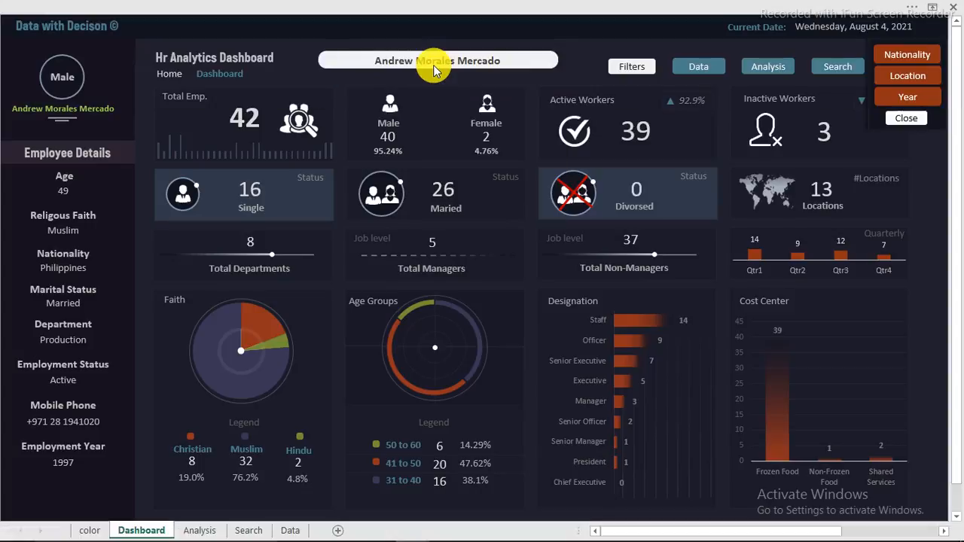
pyautogui.rightClick(742, 240)
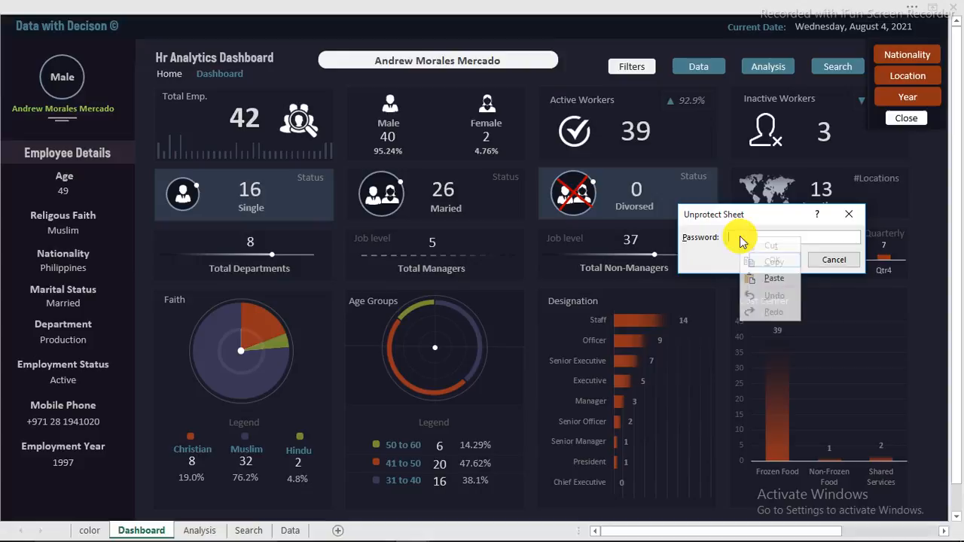
pyautogui.click(764, 279)
pyautogui.click(774, 259)
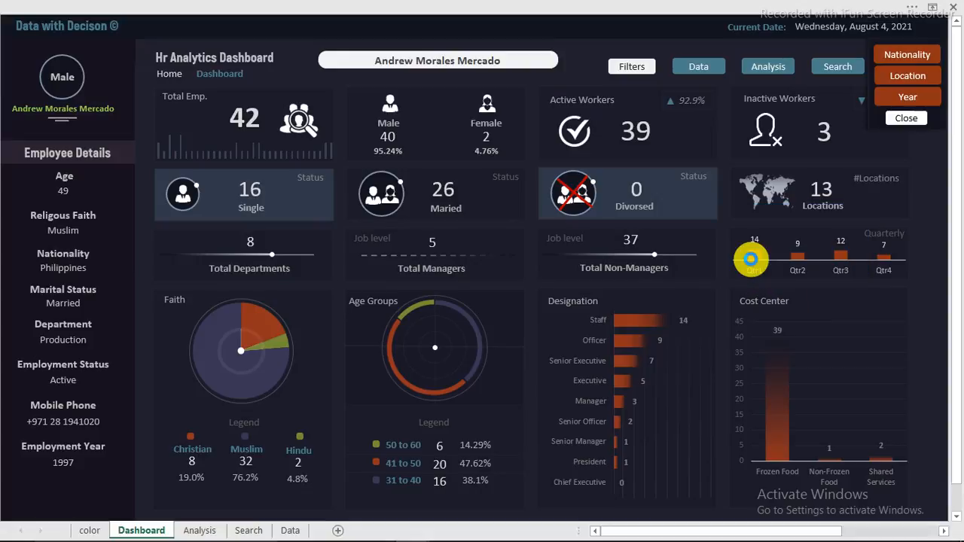
# Step: Select the Employee Details side panel cells, including the Single and Maried boxes, and copy them
pyautogui.click(297, 189)
pyautogui.click(409, 192)
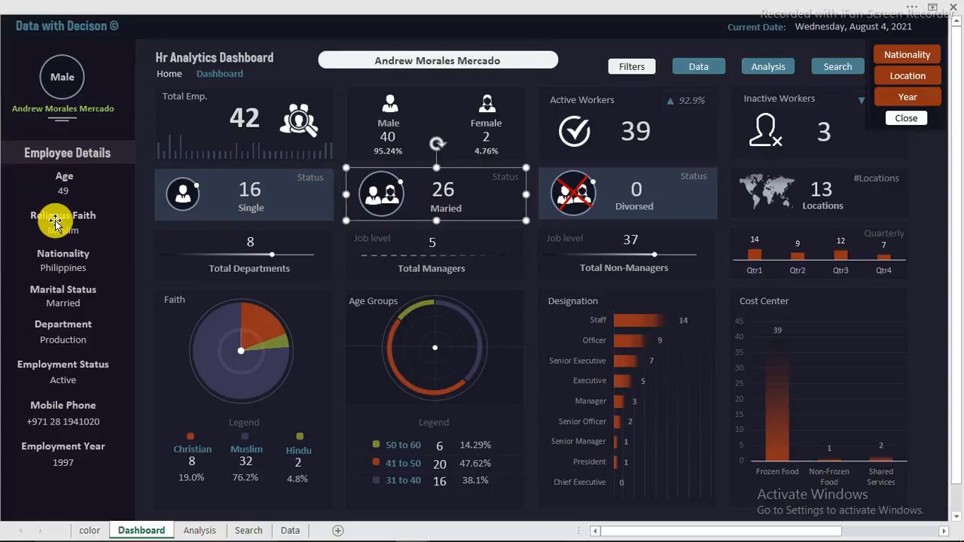
pyautogui.click(108, 501)
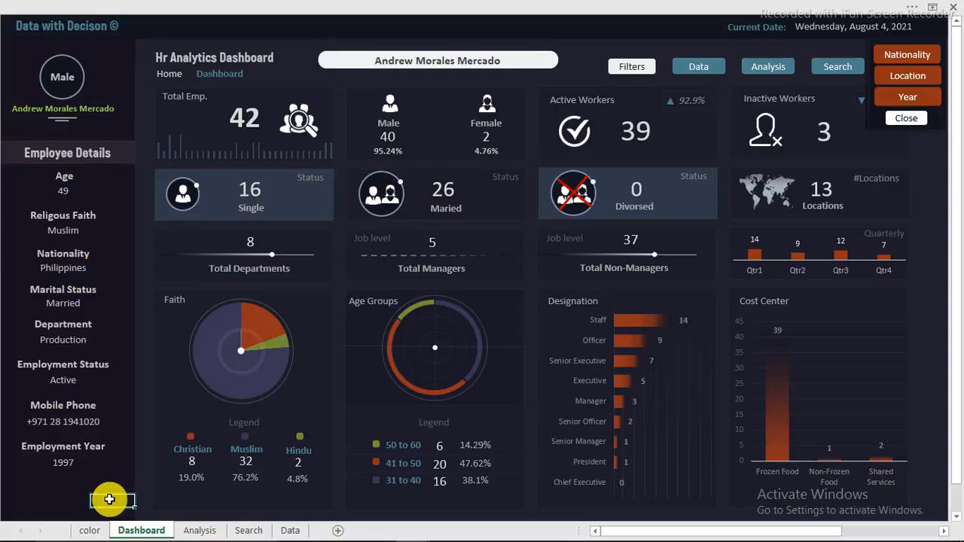
pyautogui.moveTo(119, 514); pyautogui.dragTo(1, 53)
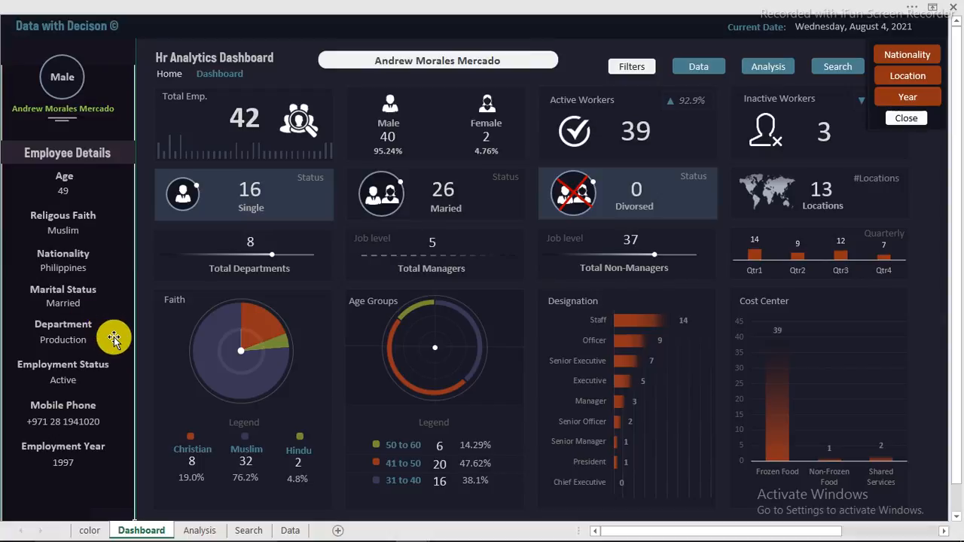
pyautogui.hotkey('ctrl', 'c')
# Step: Paste the Employee Details panel at the top-left cell of the Youtube lesson workbook's Dashboard
pyautogui.moveTo(313, 536)
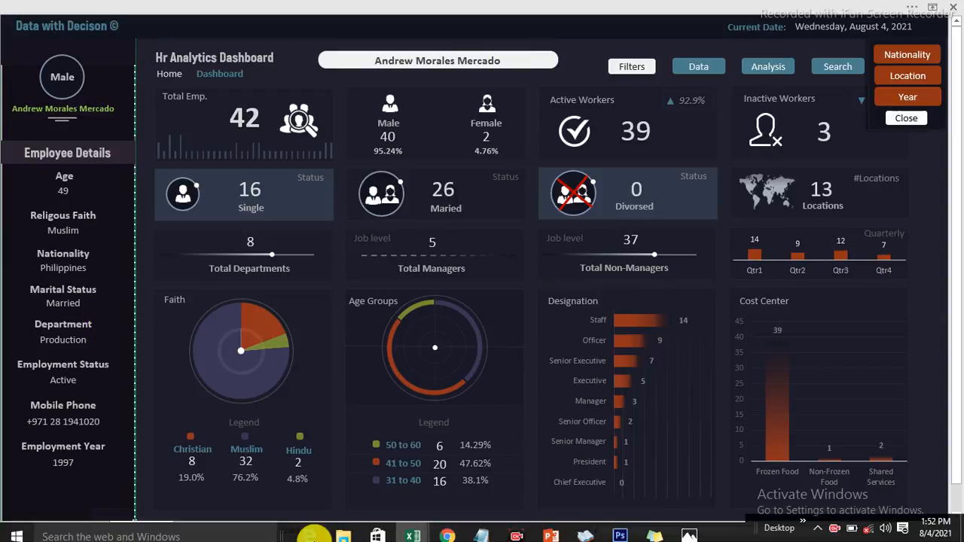
pyautogui.moveTo(413, 531)
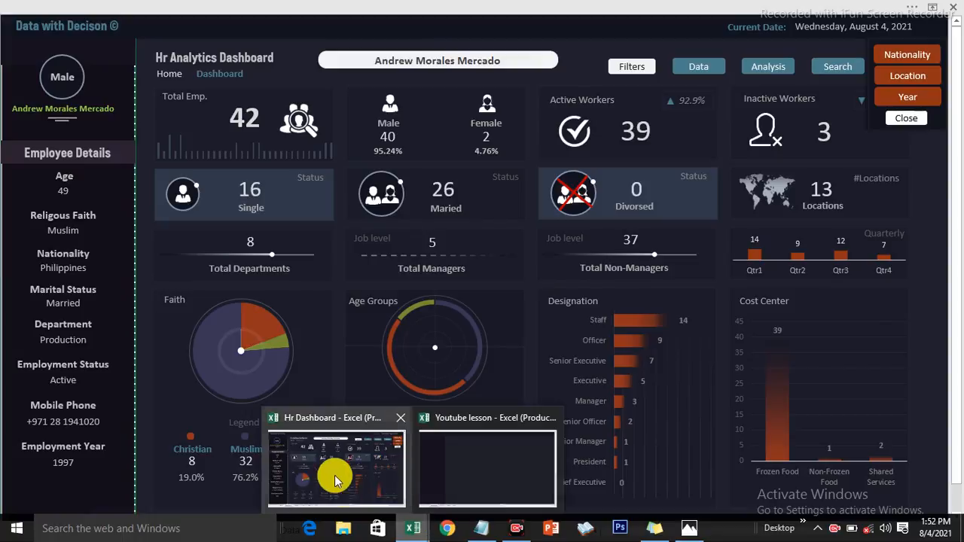
pyautogui.click(454, 475)
pyautogui.click(11, 48)
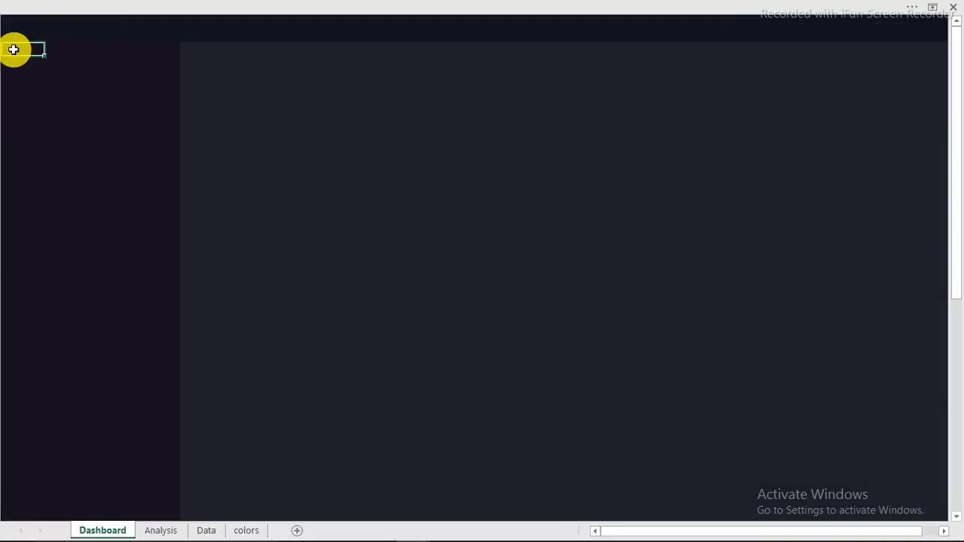
pyautogui.hotkey('ctrl', 'v')
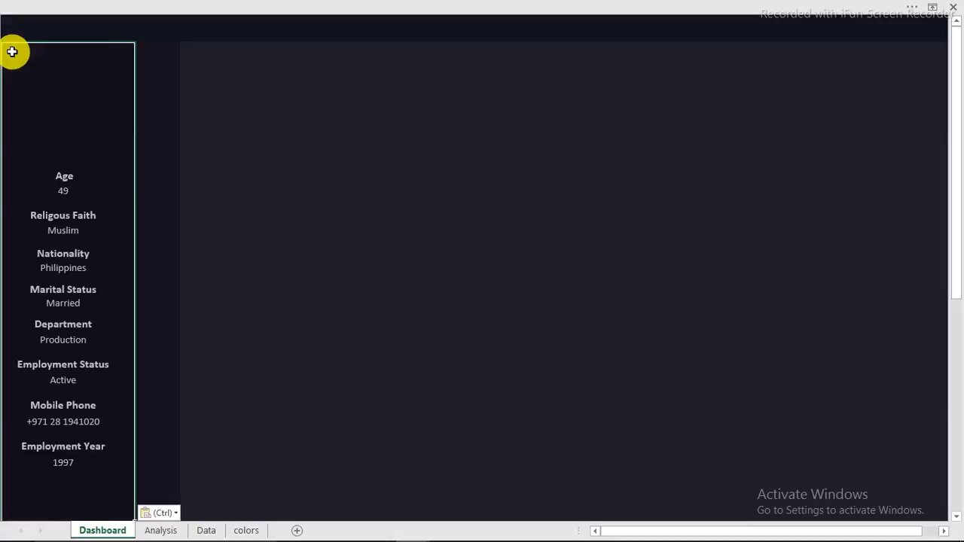
pyautogui.click(87, 181)
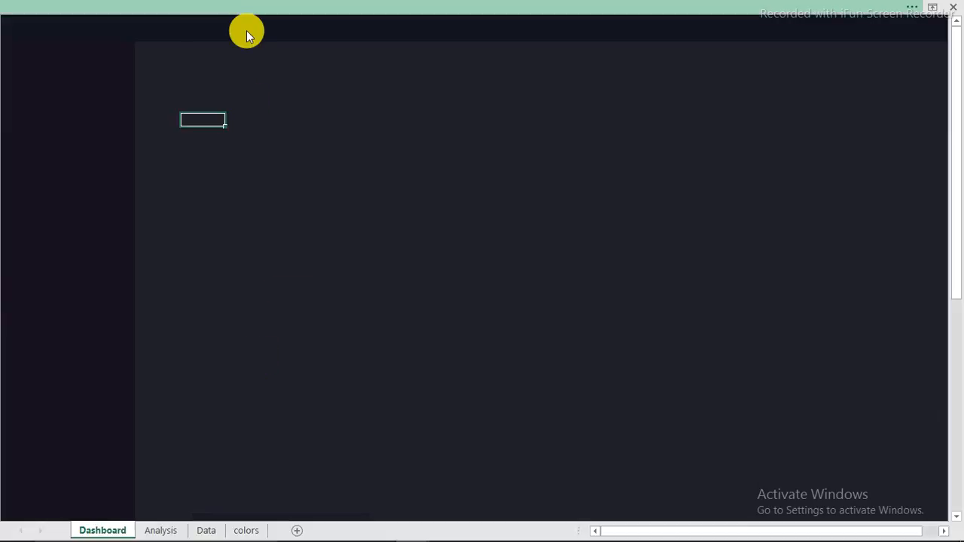
# Step: Draw a rectangle near the Dashboard's top-left, then check the colors sheet palette
pyautogui.click(235, 39)
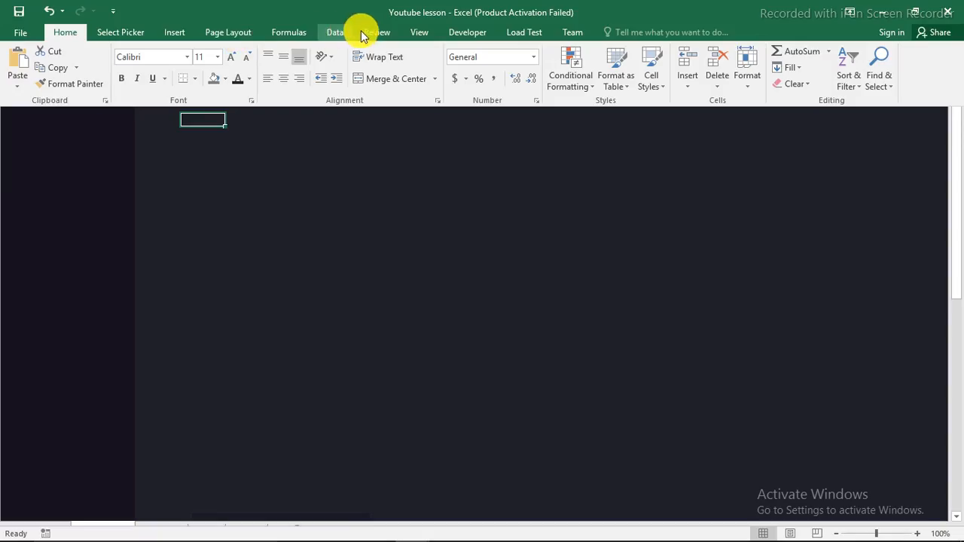
pyautogui.click(174, 34)
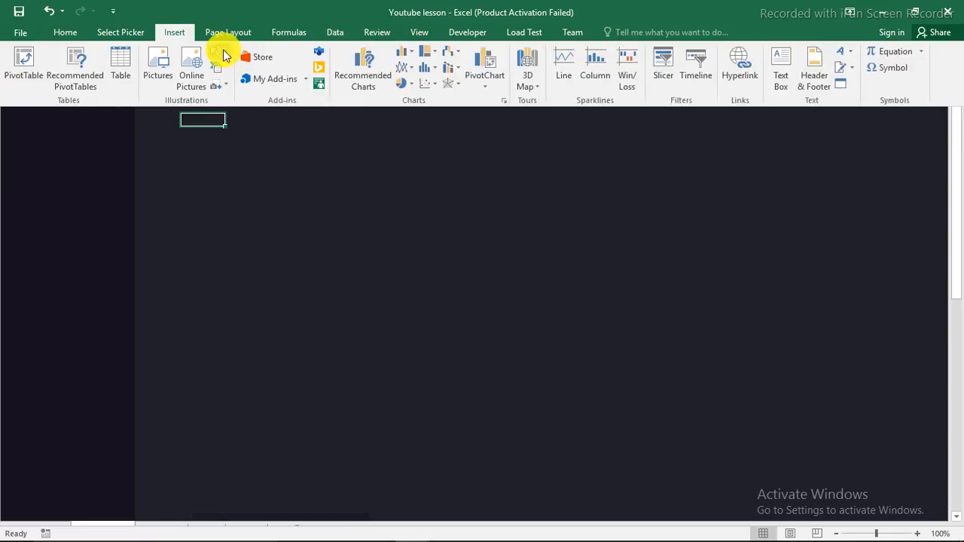
pyautogui.click(224, 55)
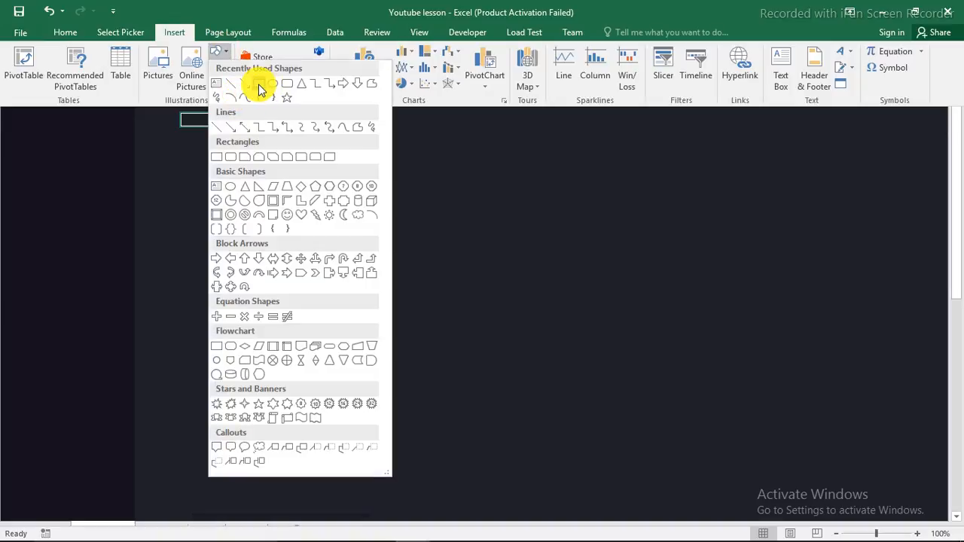
pyautogui.click(258, 85)
pyautogui.moveTo(187, 89); pyautogui.dragTo(394, 170)
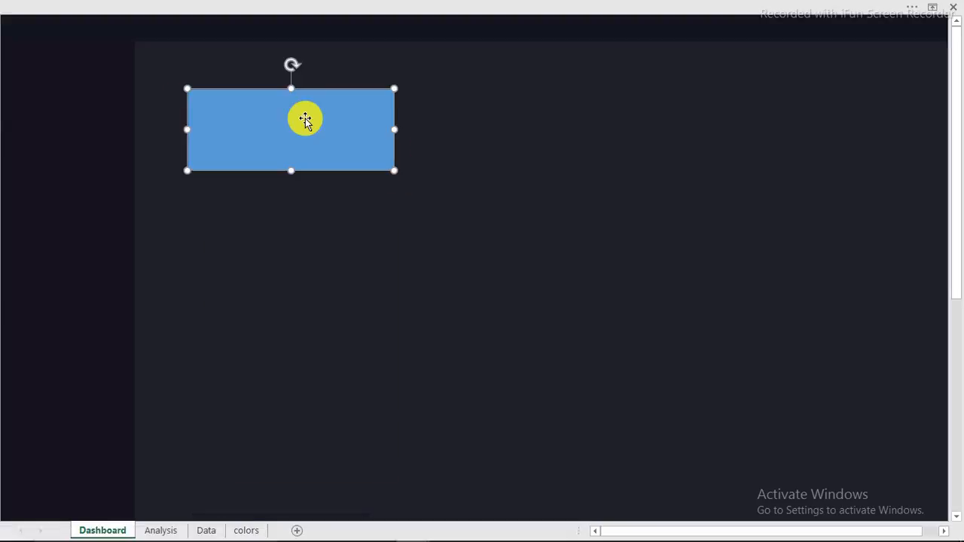
pyautogui.moveTo(304, 118); pyautogui.dragTo(308, 180)
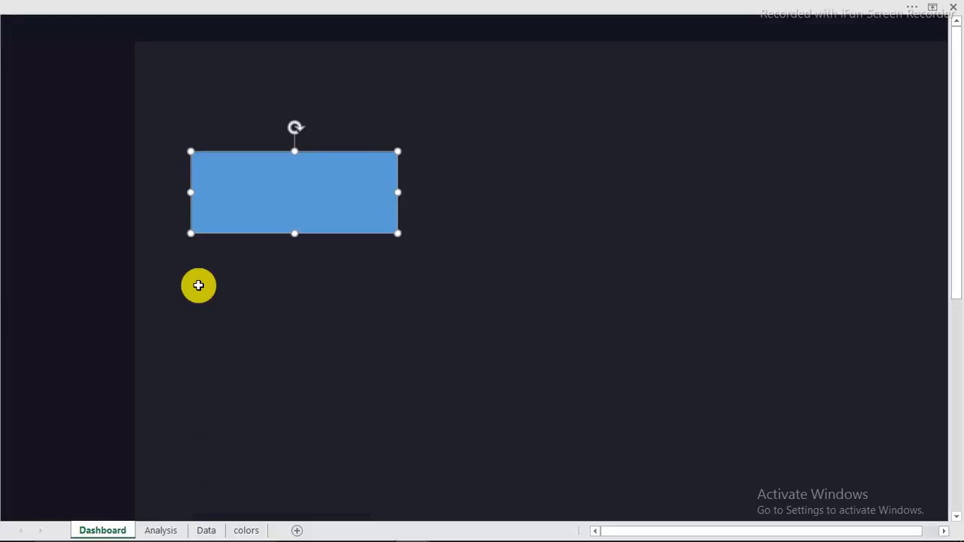
pyautogui.click(245, 530)
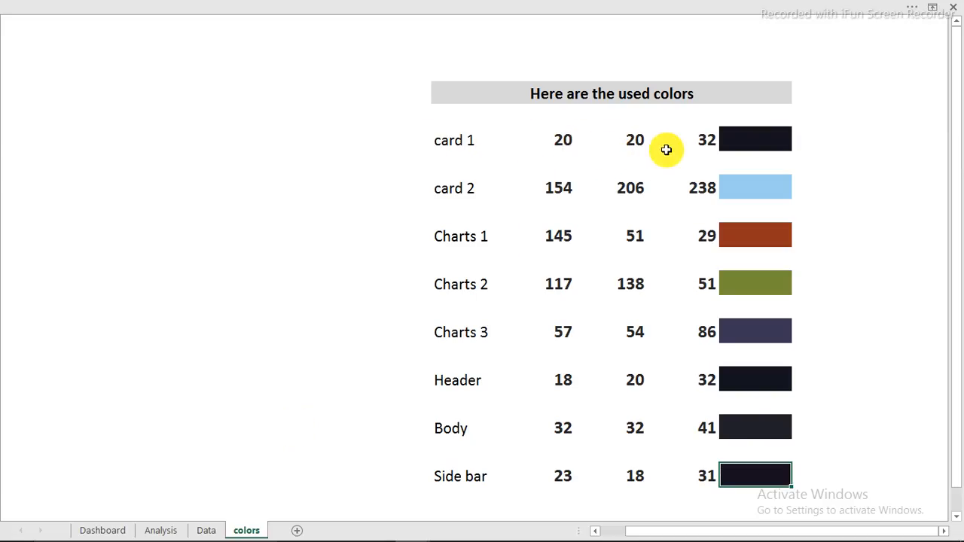
pyautogui.click(108, 531)
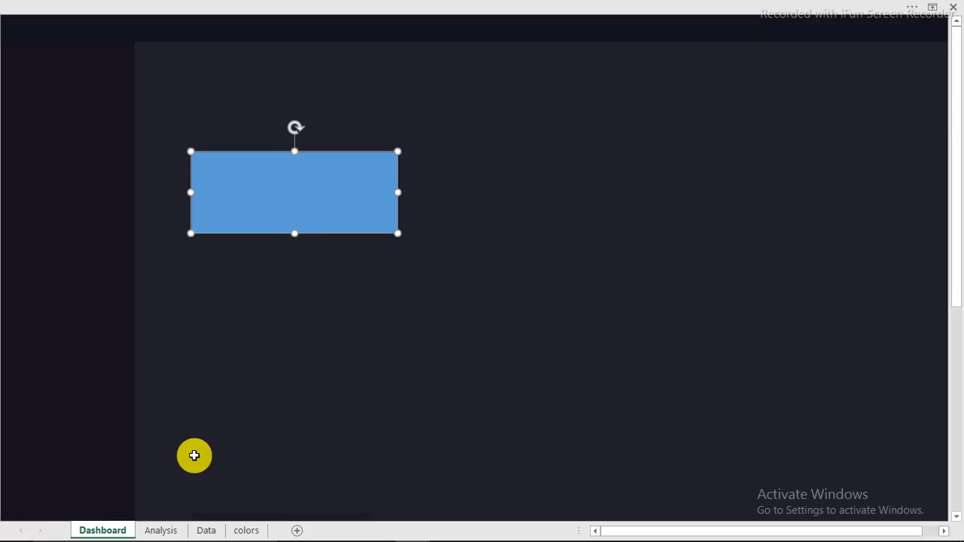
# Step: Change the rectangle's fill from blue (91, 155, 213) to custom RGB 20, 20, 32
pyautogui.rightClick(310, 195)
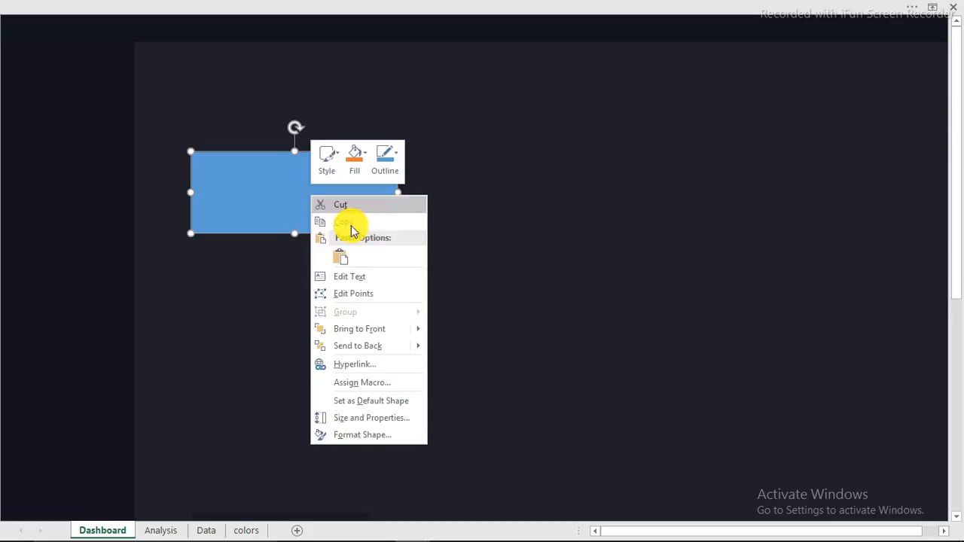
pyautogui.click(350, 433)
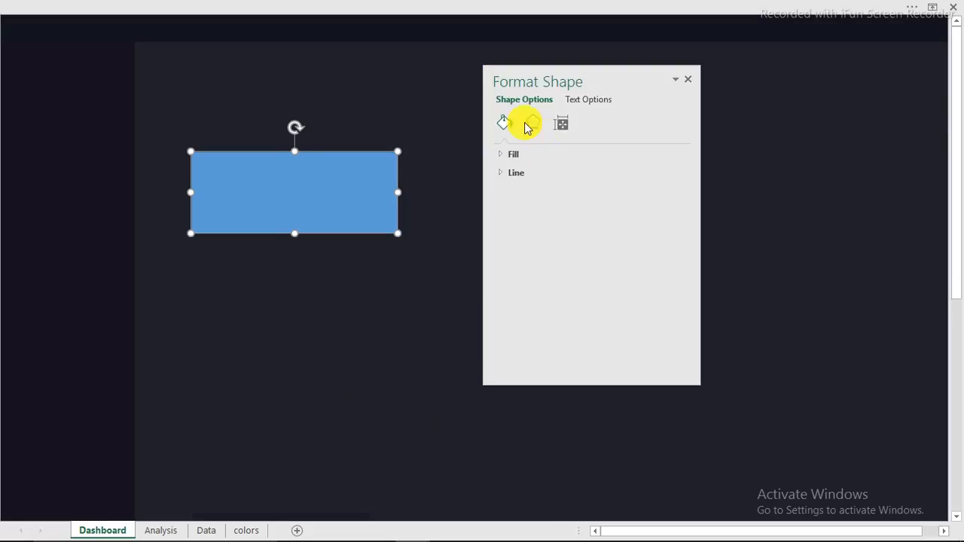
pyautogui.click(519, 155)
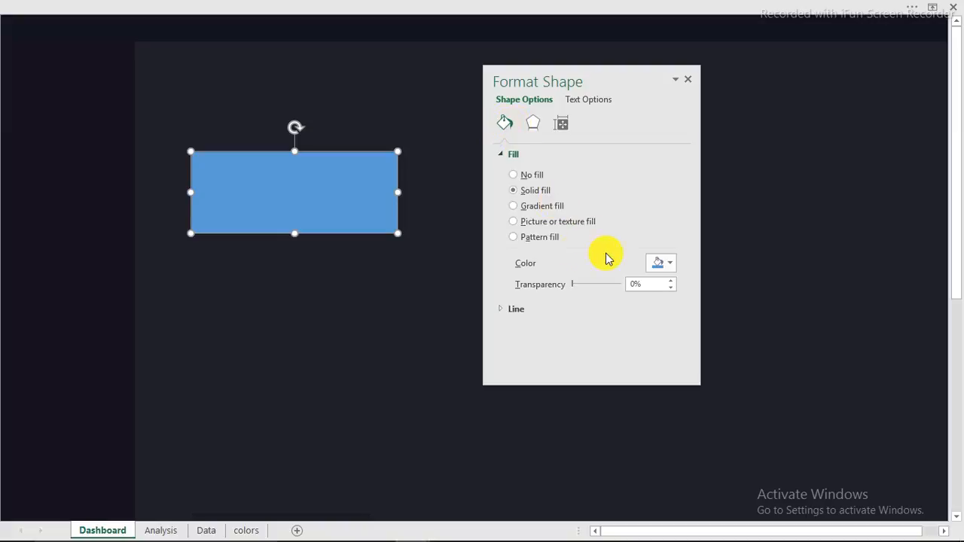
pyautogui.click(667, 263)
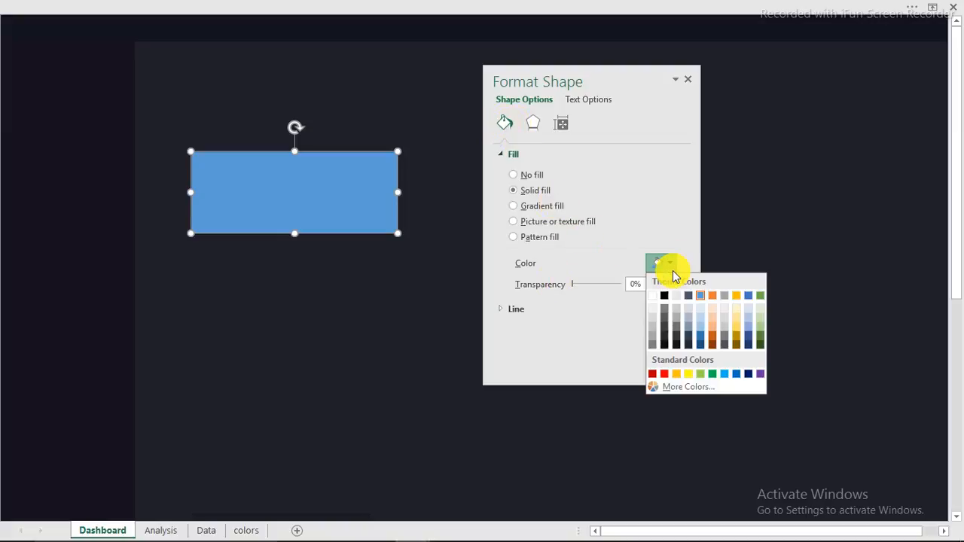
pyautogui.click(683, 389)
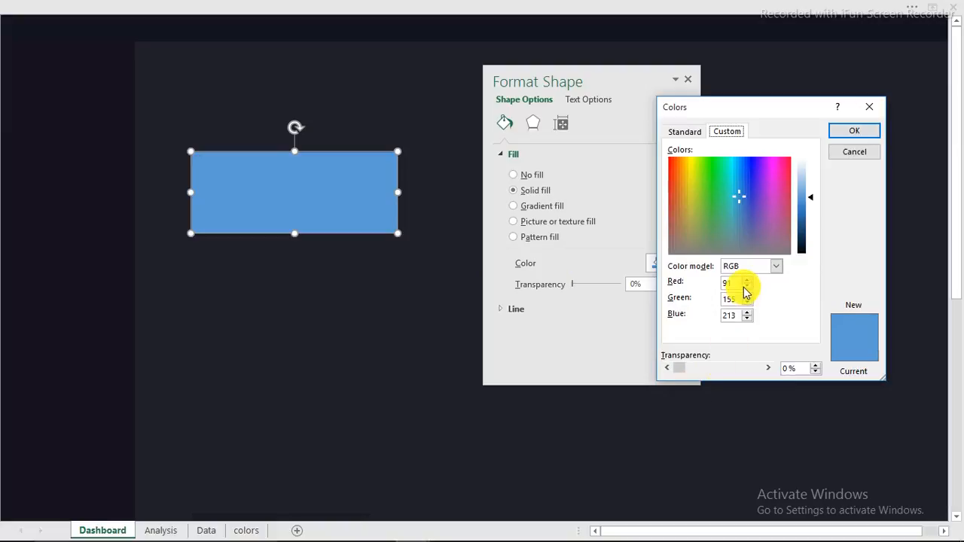
pyautogui.moveTo(734, 284); pyautogui.dragTo(679, 285)
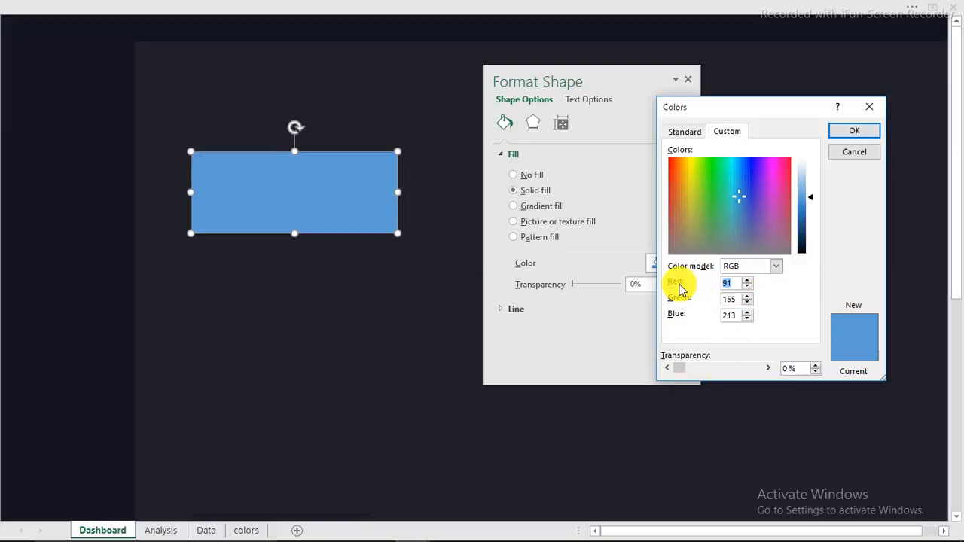
pyautogui.write('20')
pyautogui.moveTo(738, 299); pyautogui.dragTo(655, 295)
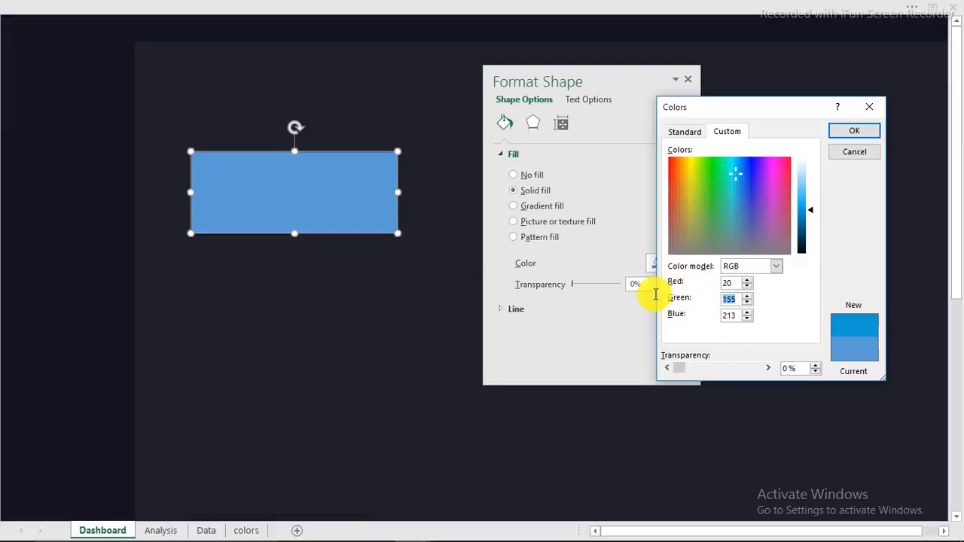
pyautogui.write('20')
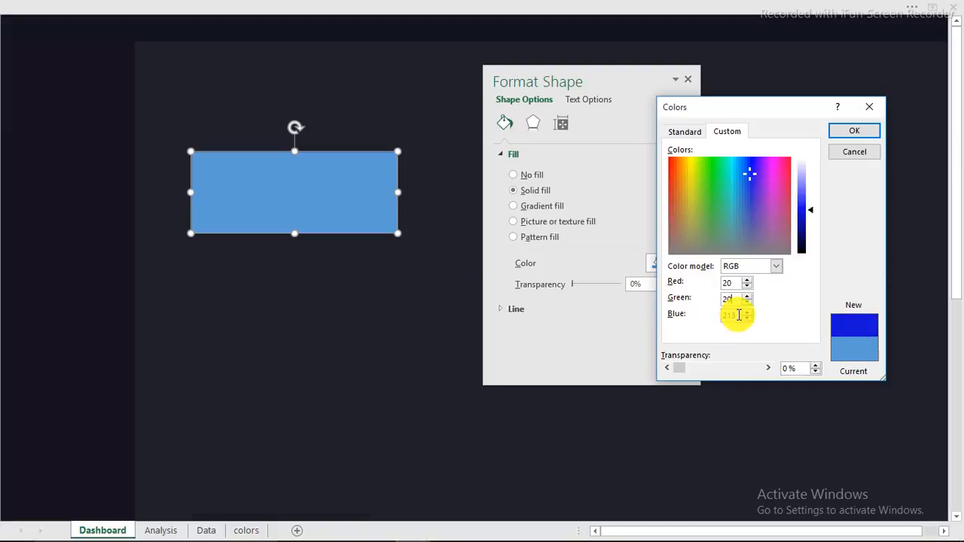
pyautogui.moveTo(739, 315); pyautogui.dragTo(678, 320)
pyautogui.write('32')
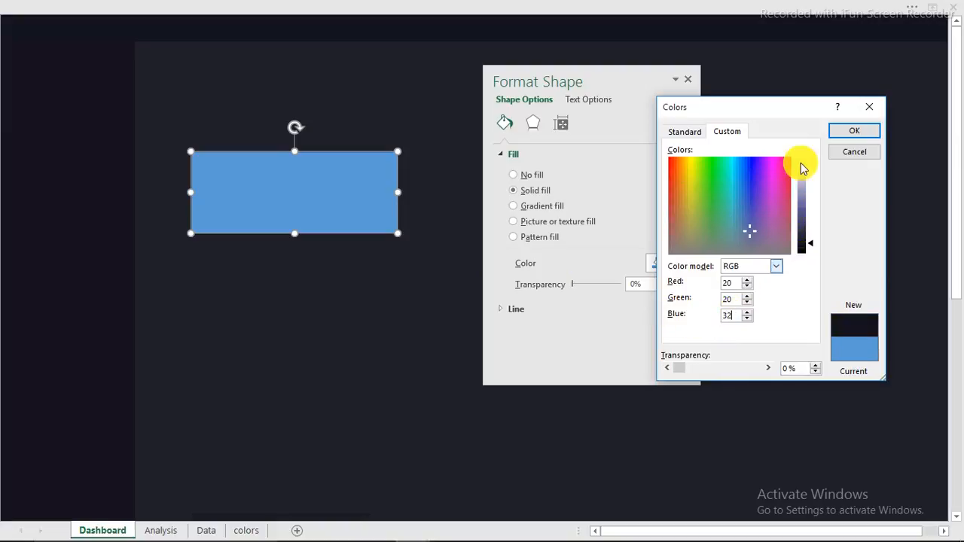
pyautogui.click(850, 132)
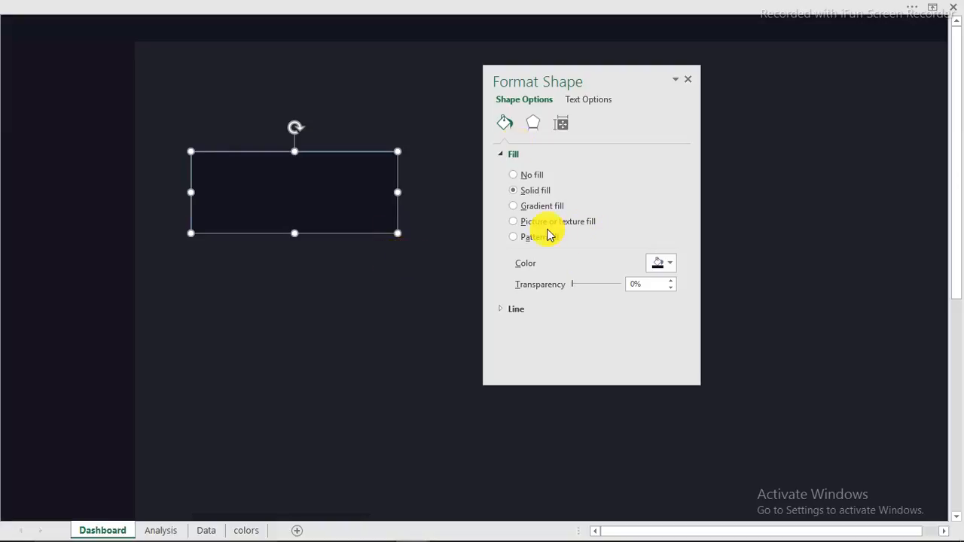
# Step: Remove the card's outline and set its fill transparency to 60%
pyautogui.click(513, 308)
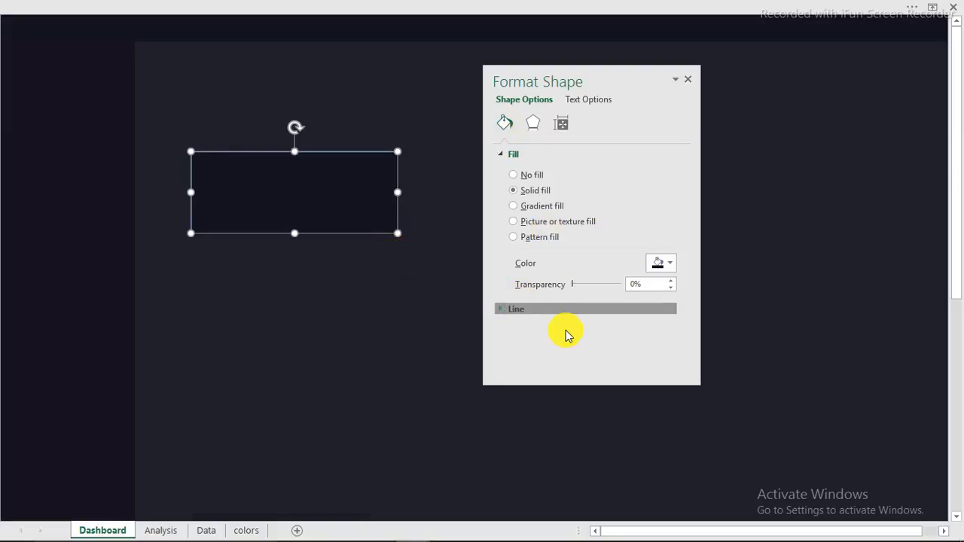
pyautogui.click(524, 332)
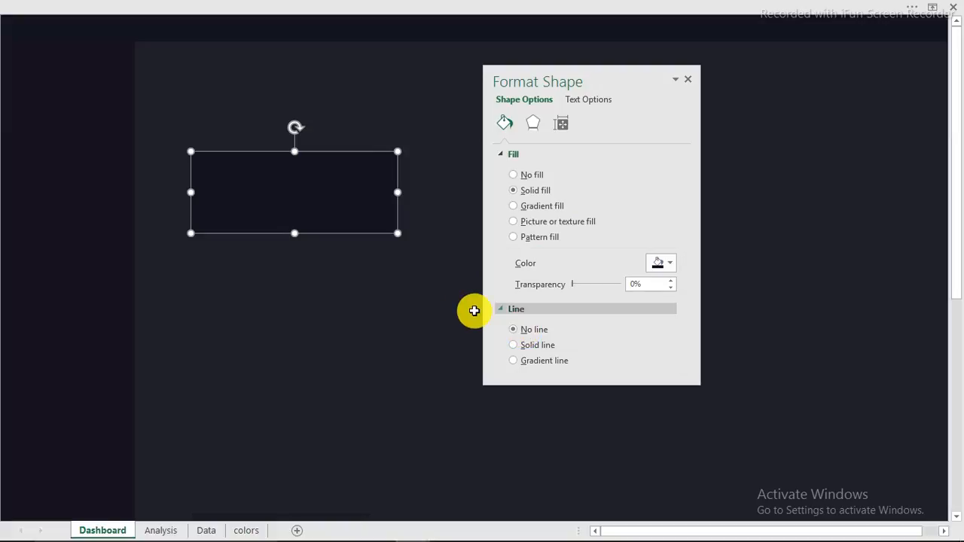
pyautogui.click(424, 276)
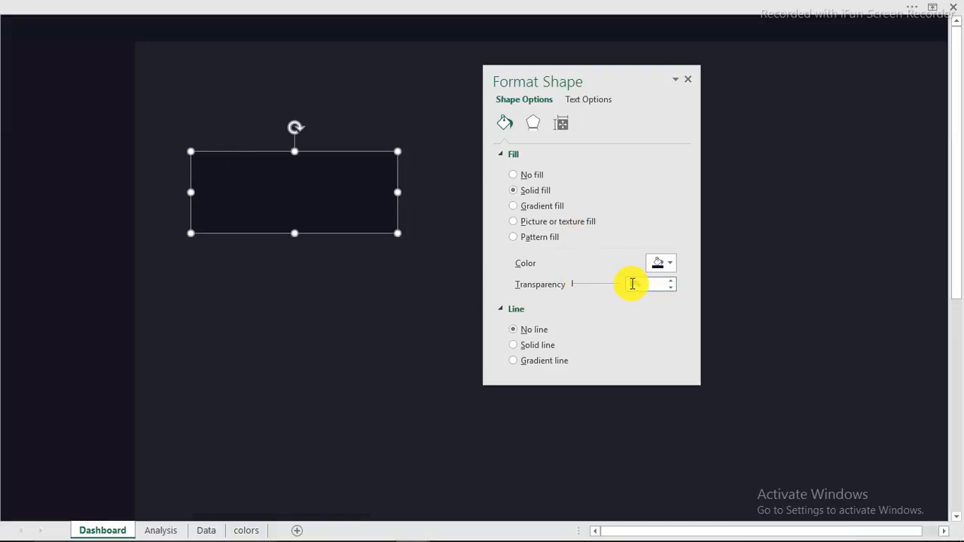
pyautogui.write('60')
pyautogui.press('Return')
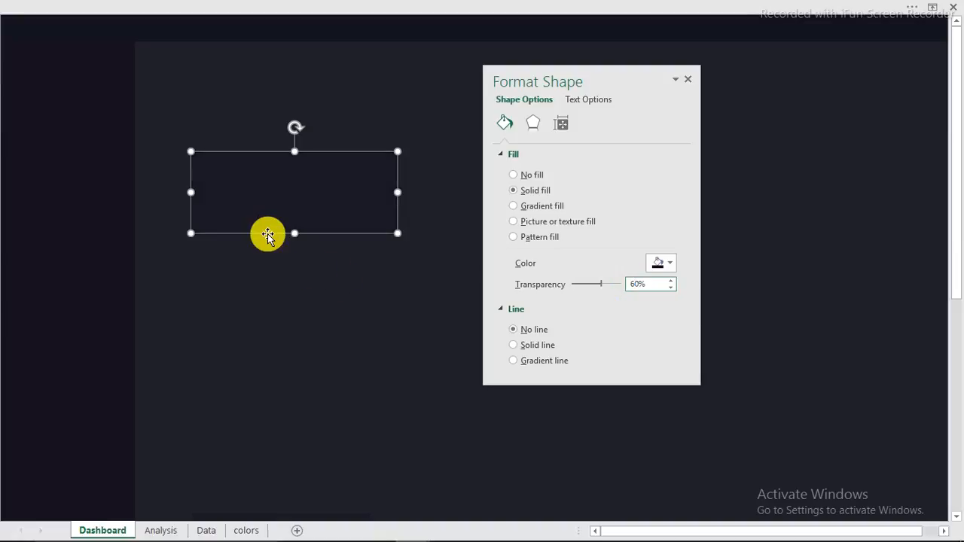
pyautogui.click(329, 275)
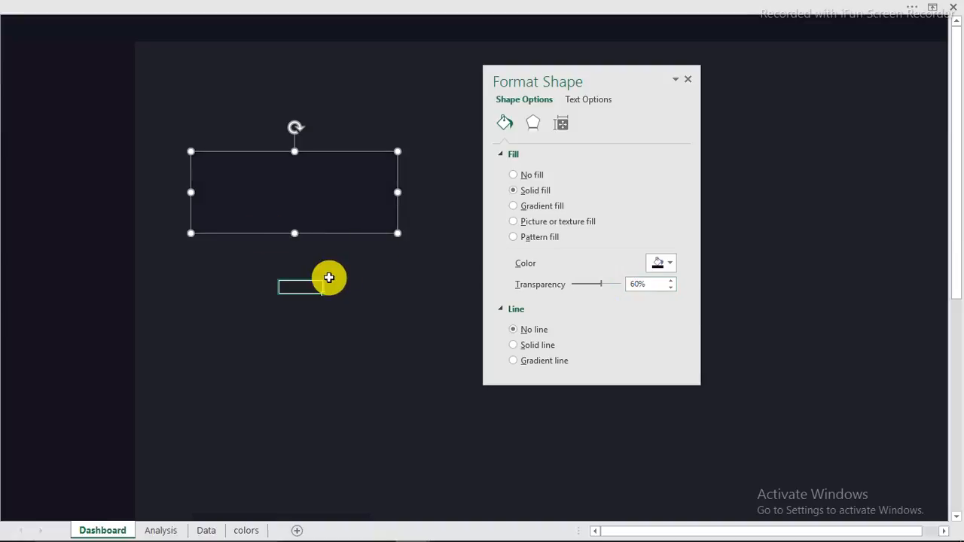
# Step: Give the card a solid outline at 65% transparency and move it up and left
pyautogui.click(272, 182)
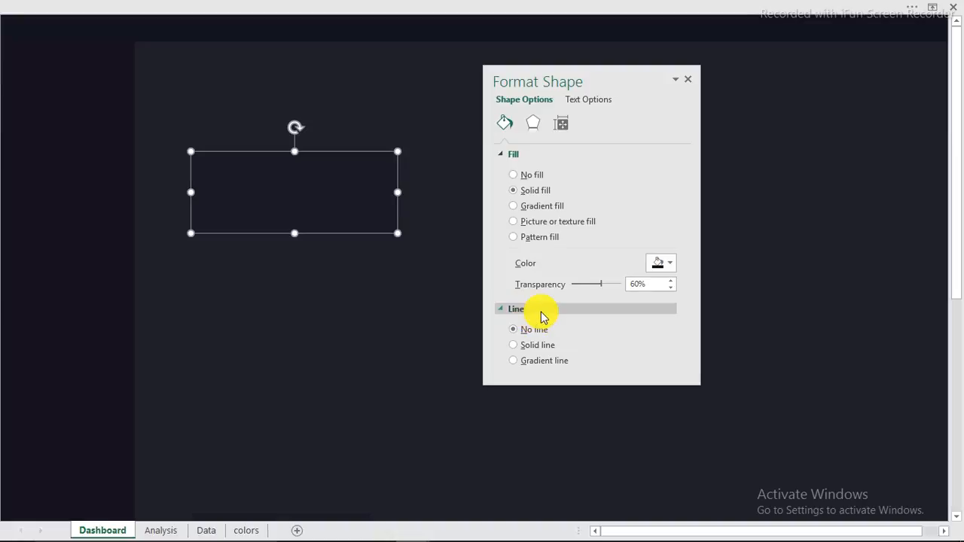
pyautogui.click(537, 345)
pyautogui.scroll(-2, 547, 338)
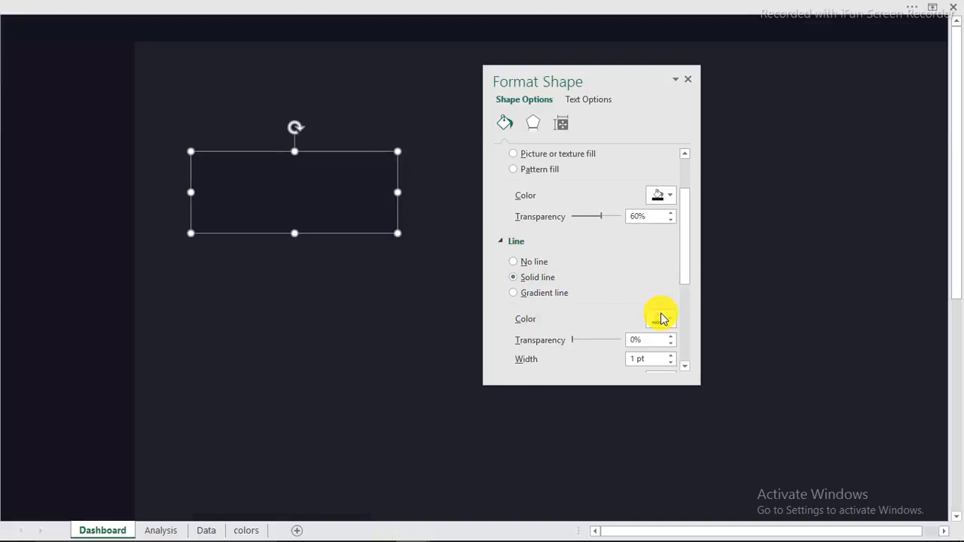
pyautogui.click(671, 327)
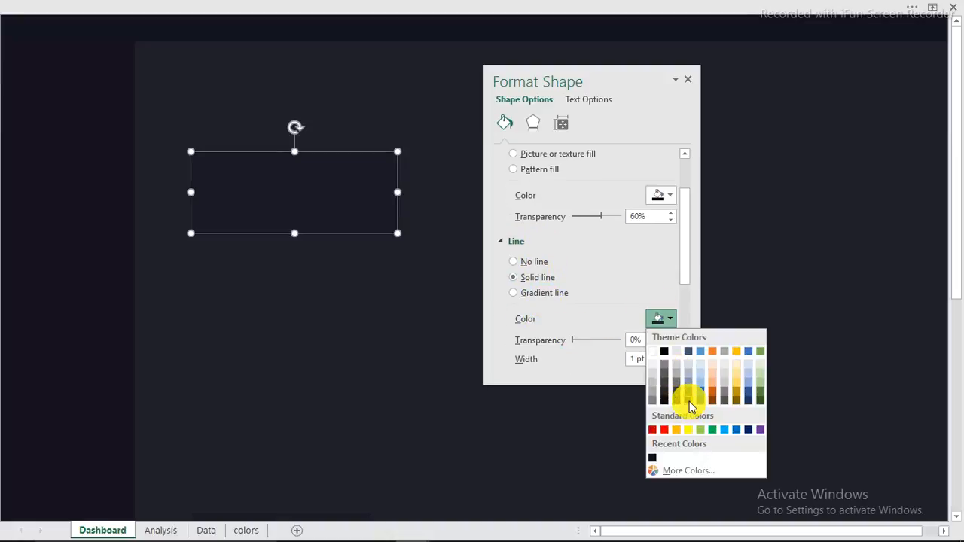
pyautogui.click(687, 400)
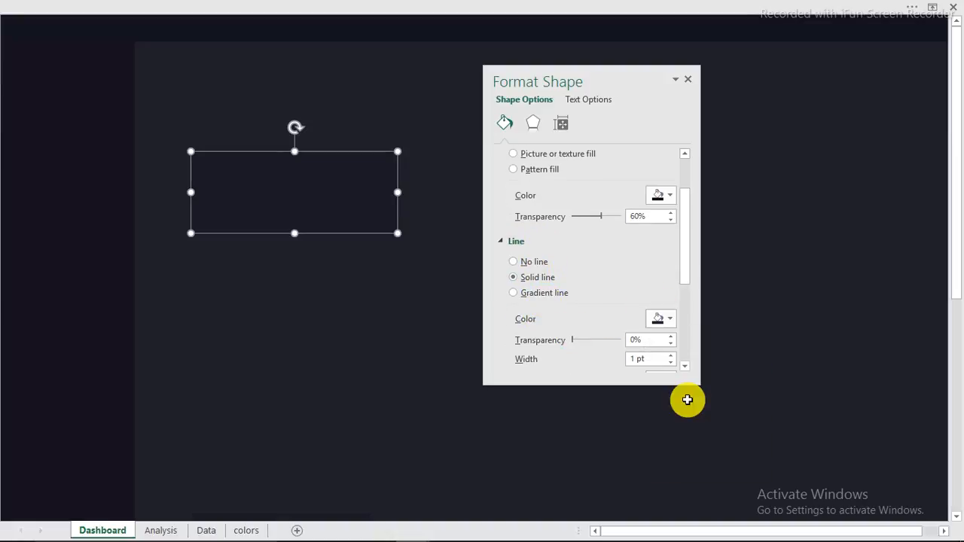
pyautogui.click(633, 340)
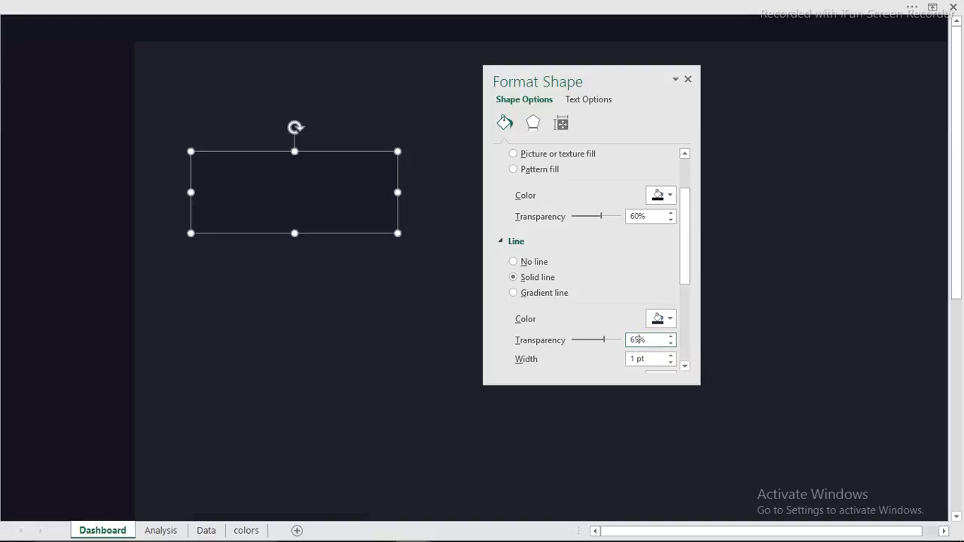
pyautogui.click(312, 359)
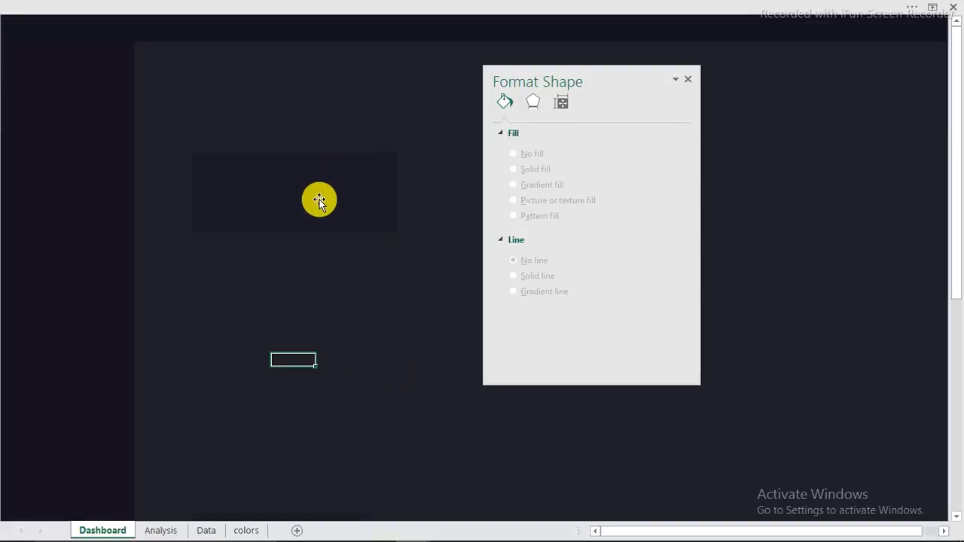
pyautogui.moveTo(314, 201); pyautogui.dragTo(282, 140)
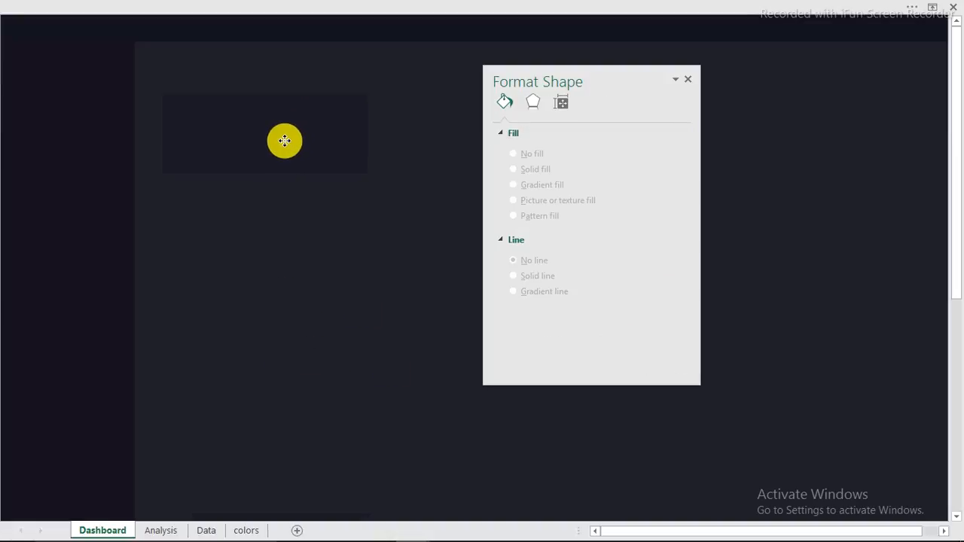
pyautogui.click(689, 79)
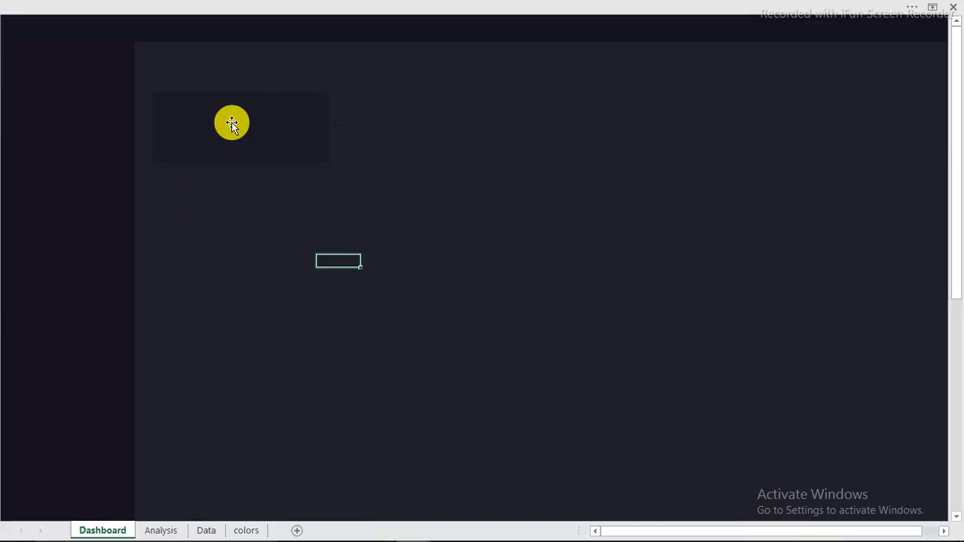
# Step: Duplicate the first card to the right as a second card
pyautogui.click(231, 124)
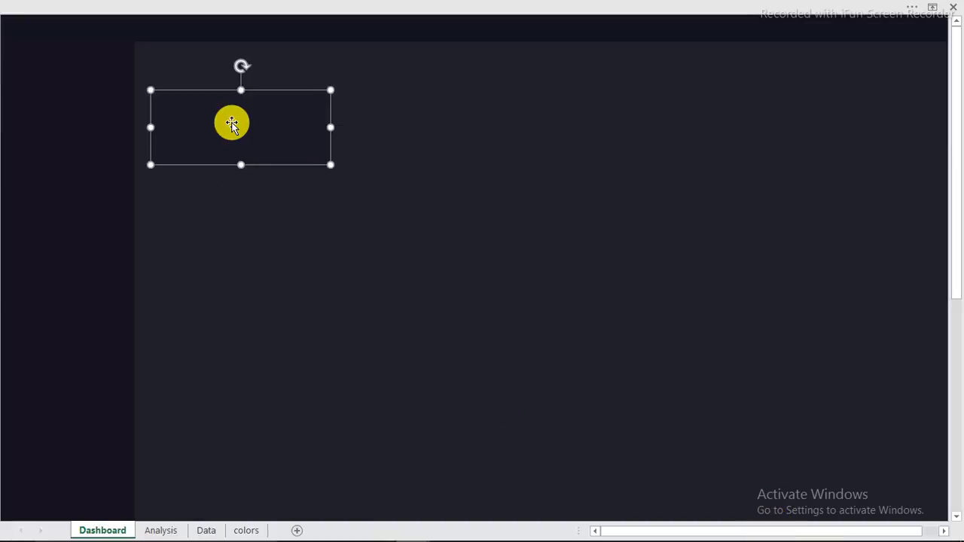
pyautogui.press('Escape')
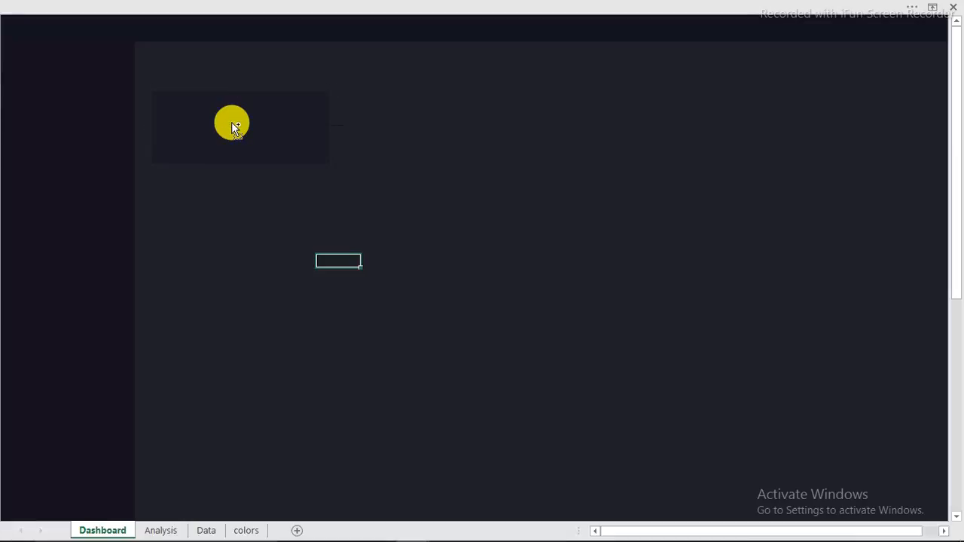
pyautogui.click(231, 123)
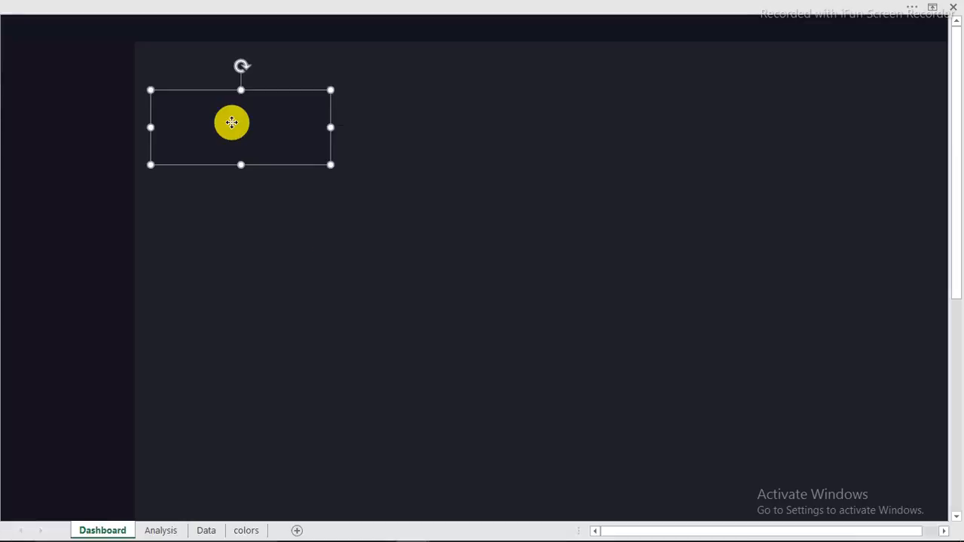
pyautogui.moveTo(231, 123); pyautogui.dragTo(393, 121)
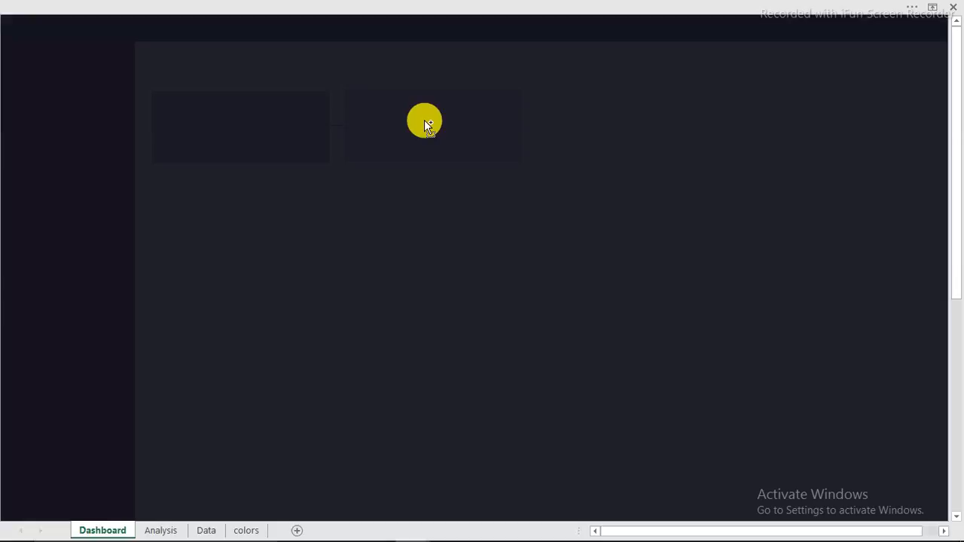
# Step: Copy both cards further right to make four, then start selecting the row
pyautogui.click(425, 121)
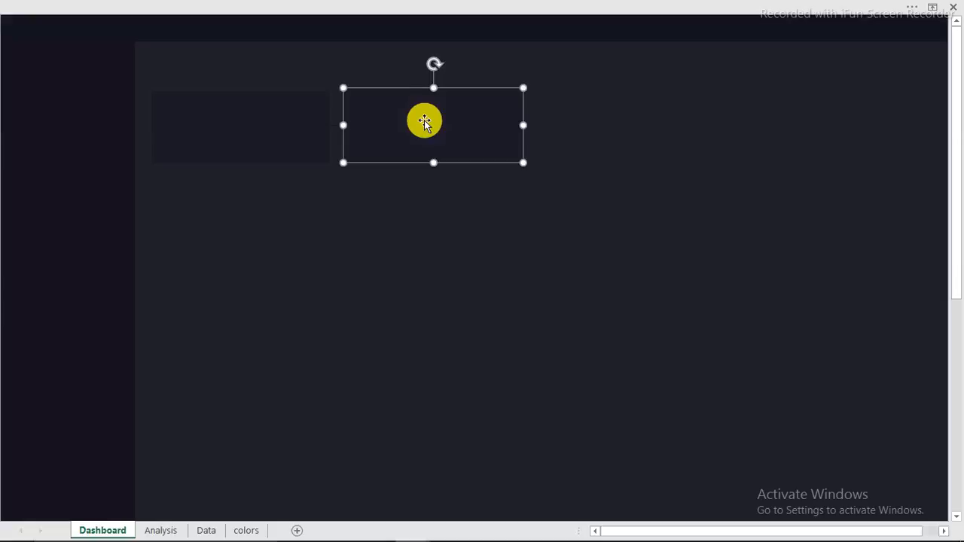
pyautogui.keyDown('ctrl'); pyautogui.click(290, 143); pyautogui.keyUp('ctrl')
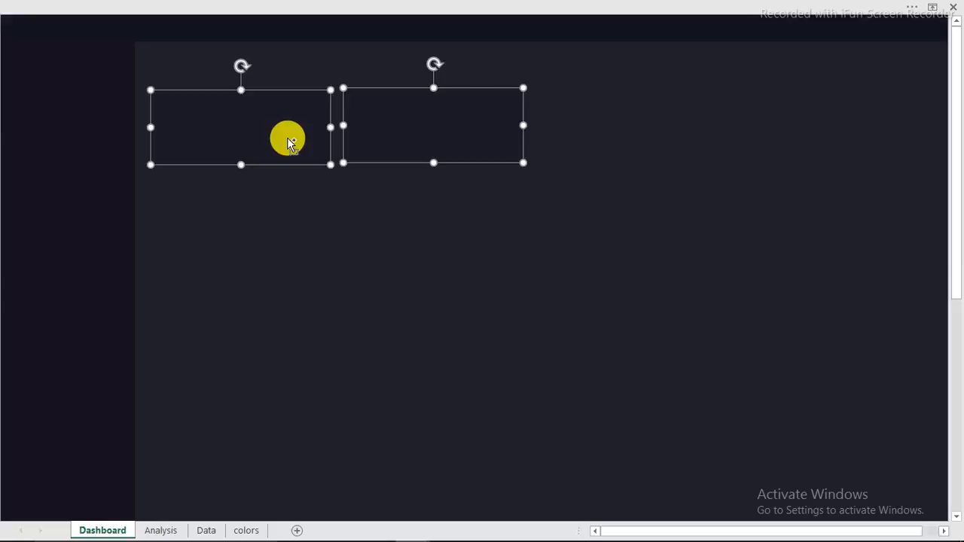
pyautogui.moveTo(290, 143); pyautogui.dragTo(691, 144)
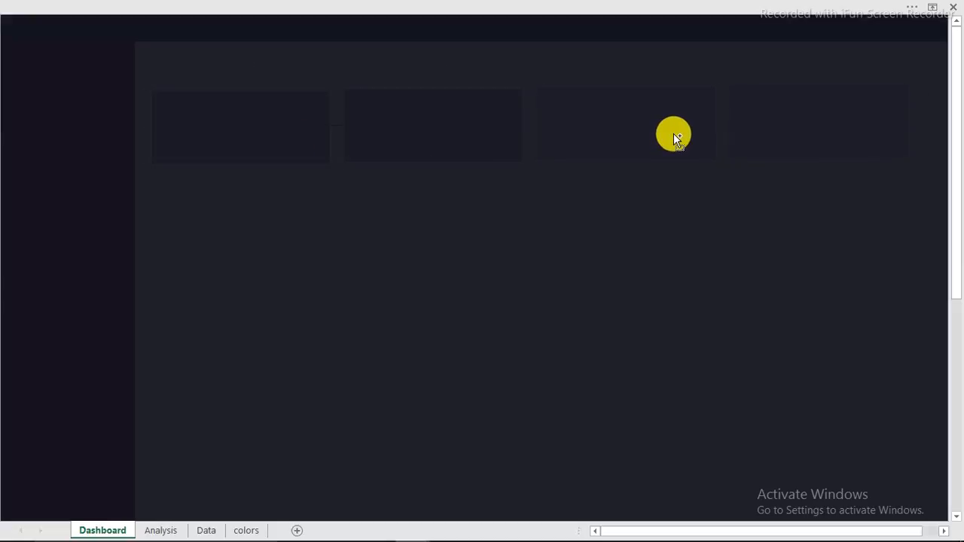
pyautogui.moveTo(671, 133); pyautogui.dragTo(670, 134)
pyautogui.click(577, 241)
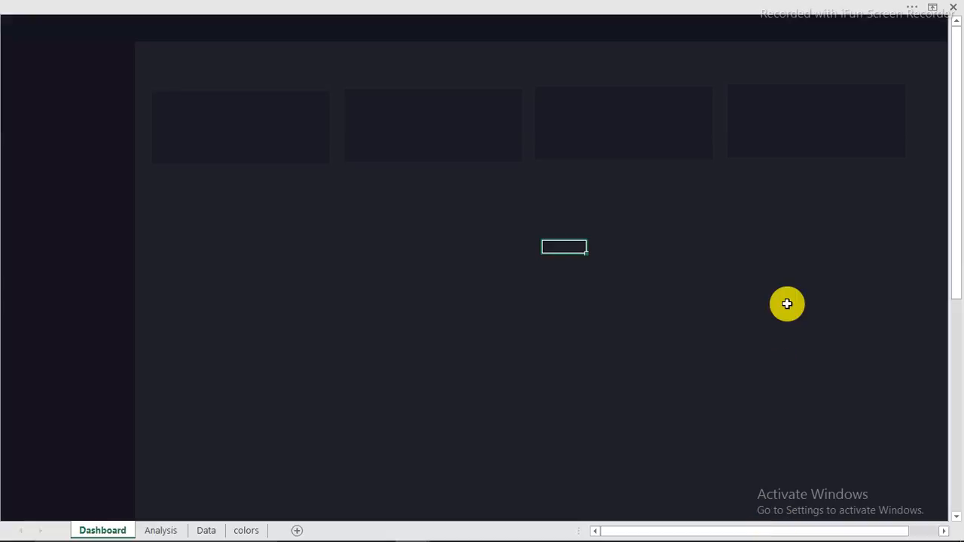
pyautogui.click(775, 137)
pyautogui.keyDown('ctrl'); pyautogui.click(634, 127); pyautogui.keyUp('ctrl')
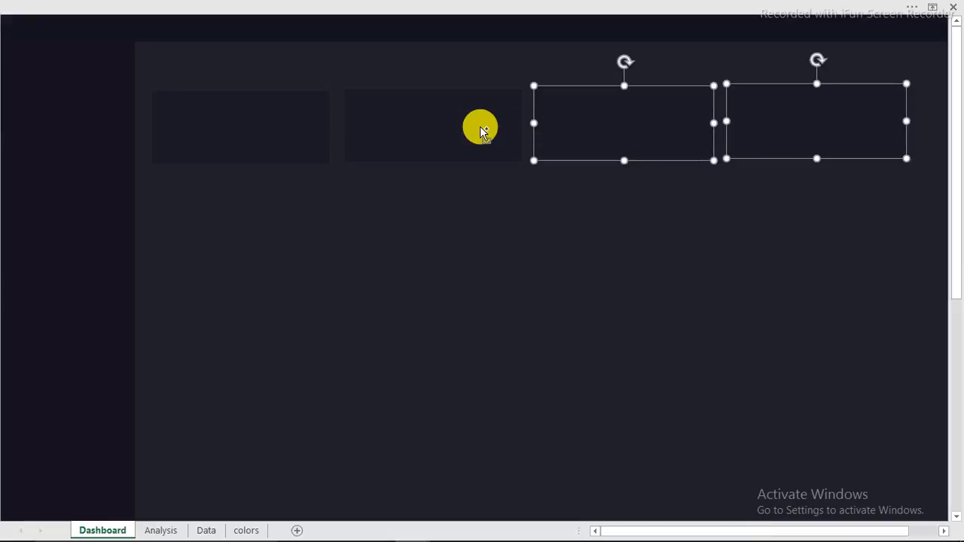
# Step: Space the four selected cards evenly with Align > Distribute Horizontally
pyautogui.keyDown('ctrl'); pyautogui.click(448, 130); pyautogui.keyUp('ctrl')
pyautogui.keyDown('ctrl'); pyautogui.click(301, 130); pyautogui.keyUp('ctrl')
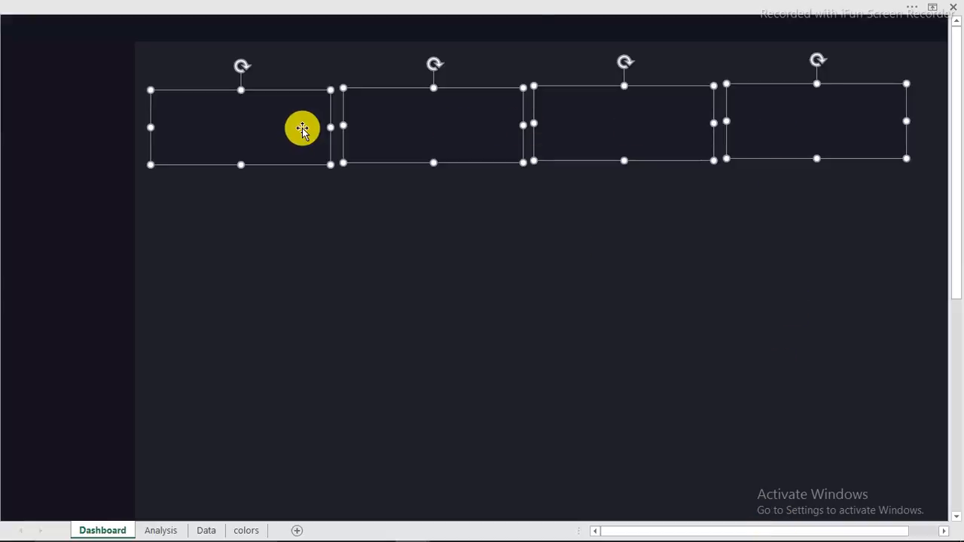
pyautogui.click(540, 24)
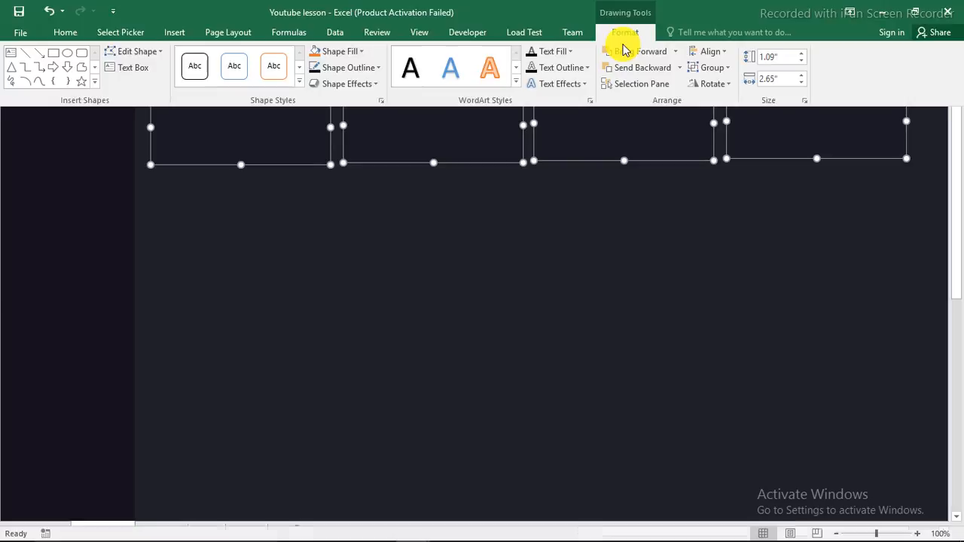
pyautogui.click(719, 53)
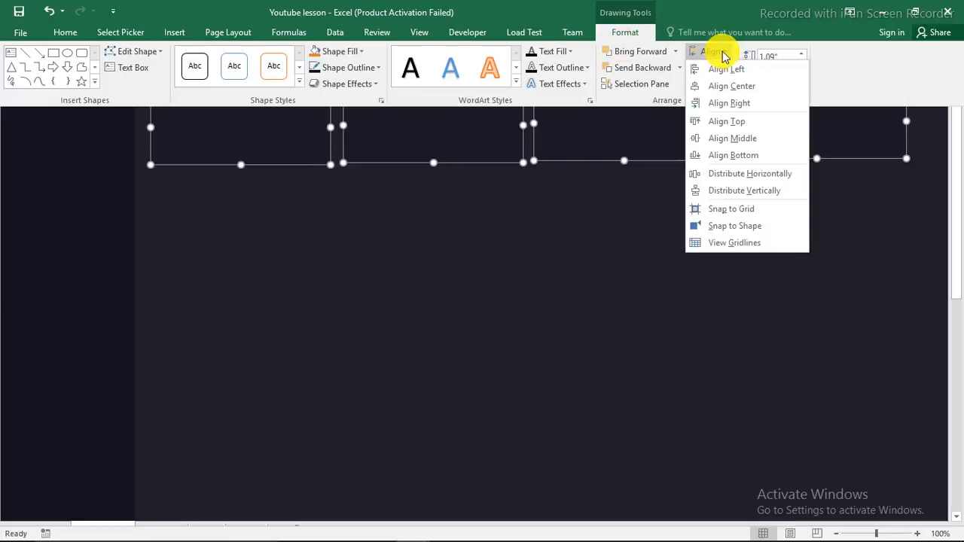
pyautogui.click(747, 178)
pyautogui.hotkey('ctrl', 'shift', 'F1')
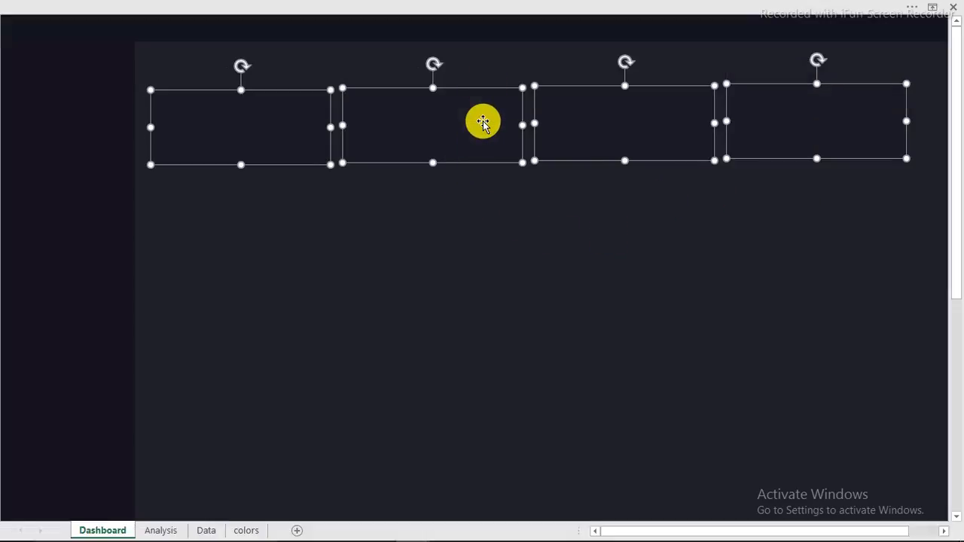
# Step: Reselect all four evenly spaced cards in the top row
pyautogui.press('Escape')
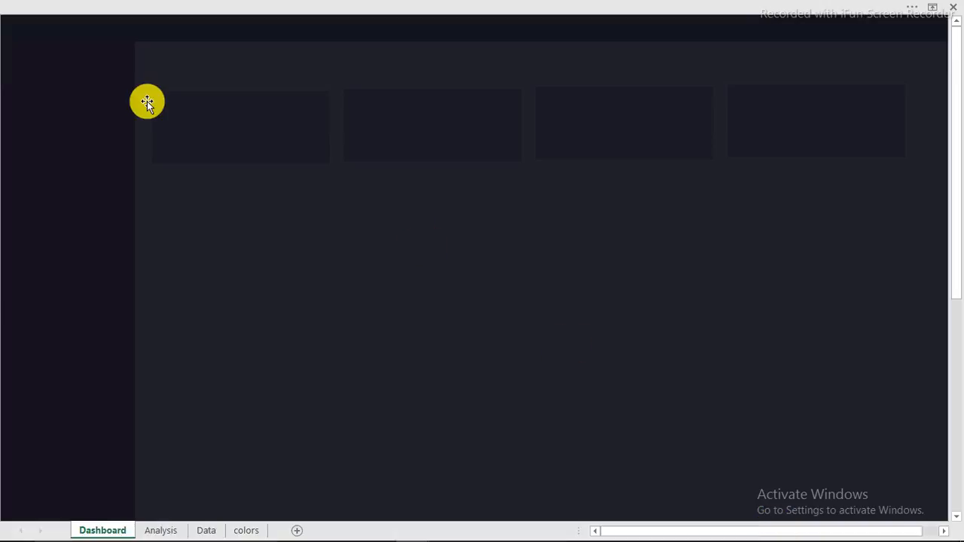
pyautogui.click(199, 135)
pyautogui.keyDown('shift'); pyautogui.click(446, 131); pyautogui.keyUp('shift')
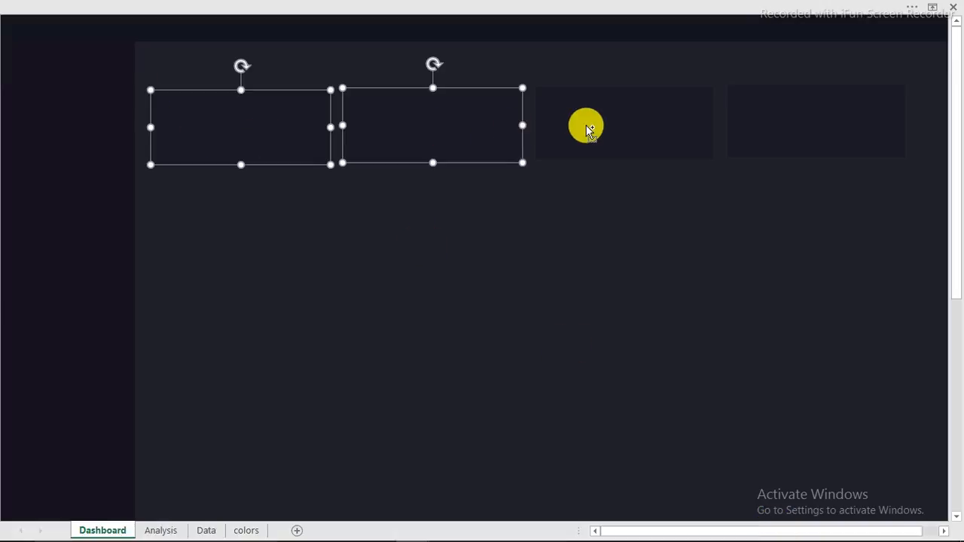
pyautogui.keyDown('shift'); pyautogui.click(589, 130); pyautogui.keyUp('shift')
pyautogui.keyDown('shift'); pyautogui.click(768, 136); pyautogui.keyUp('shift')
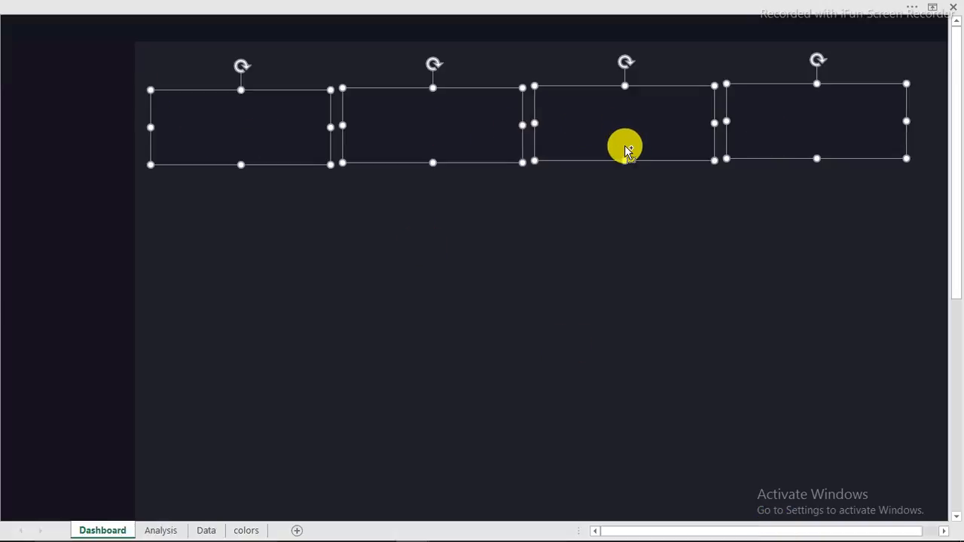
pyautogui.click(625, 166)
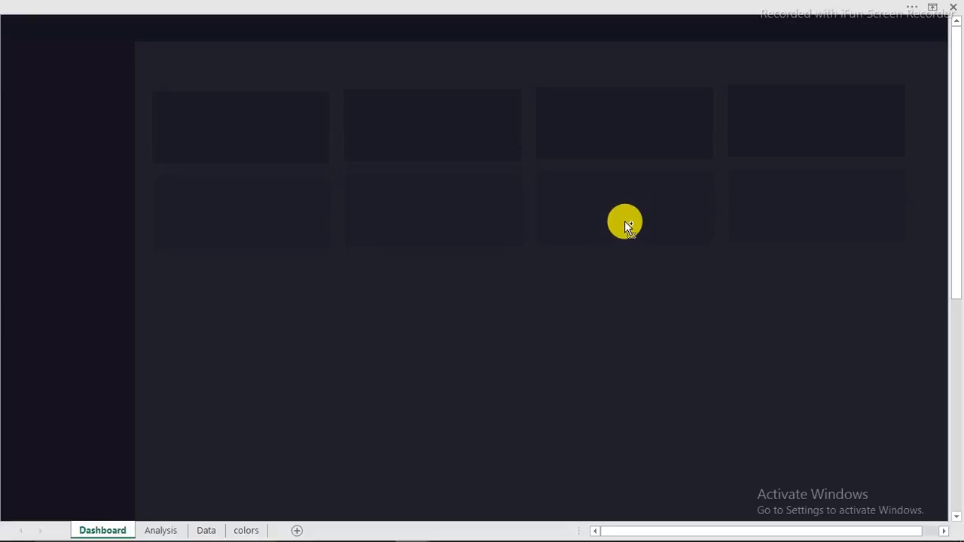
# Step: Copy the card row downward as a second row and make those cards shorter
pyautogui.moveTo(624, 223); pyautogui.dragTo(624, 223)
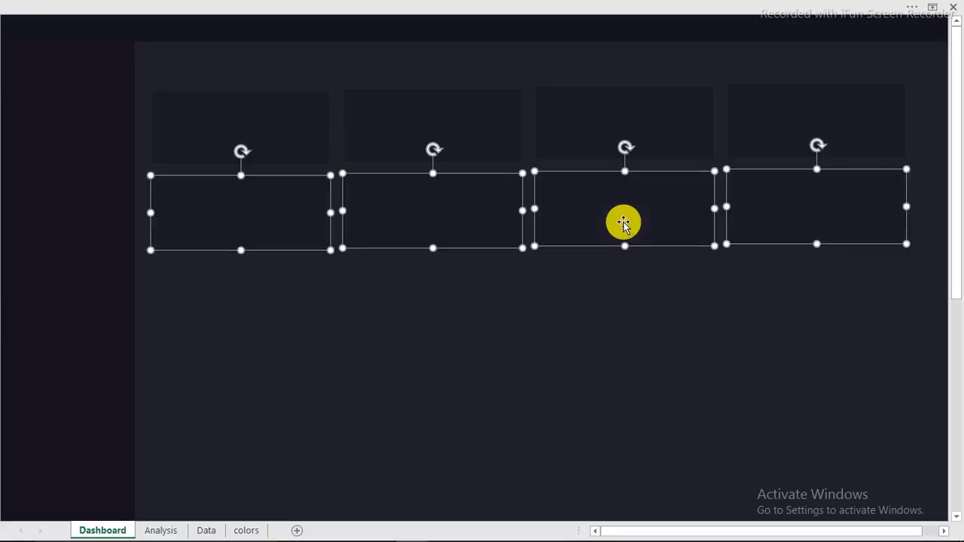
pyautogui.click(544, 296)
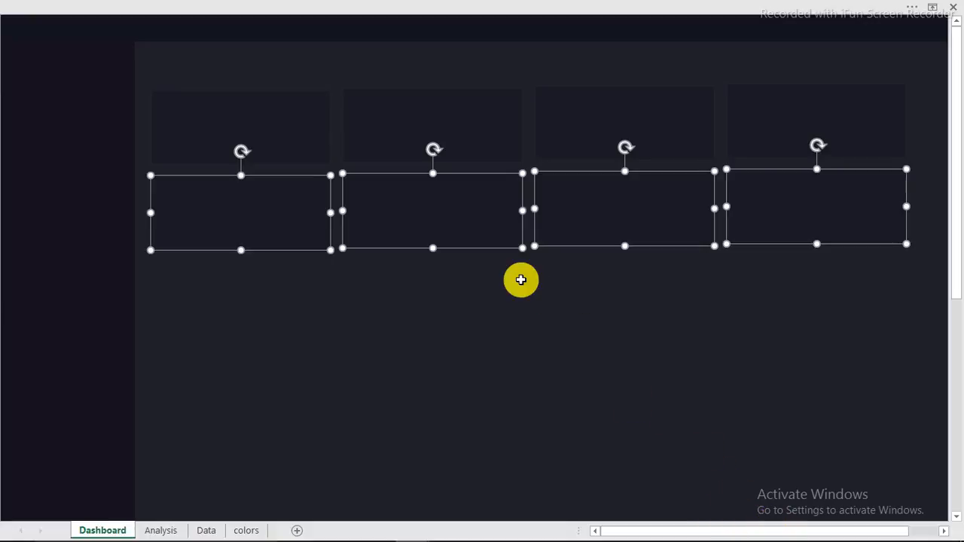
pyautogui.click(624, 241)
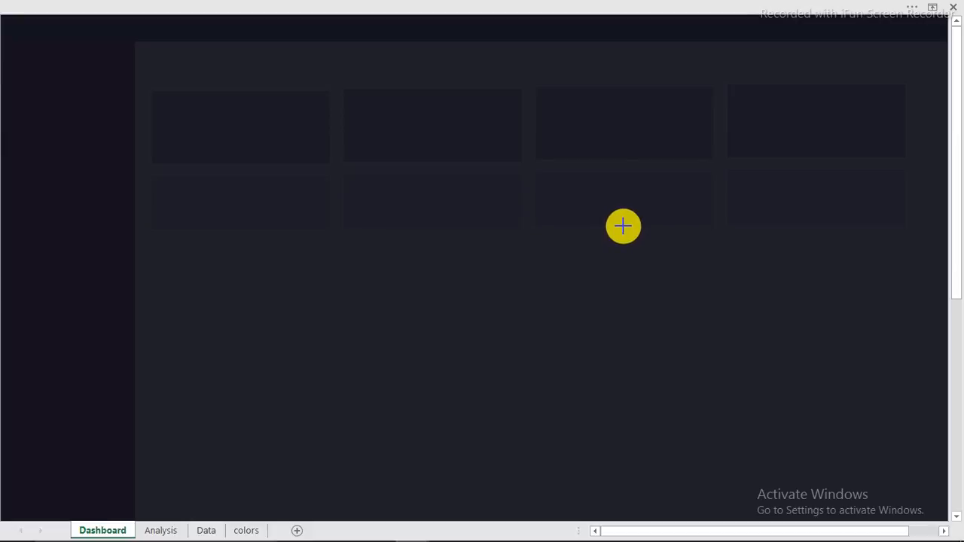
pyautogui.moveTo(624, 227); pyautogui.dragTo(618, 240)
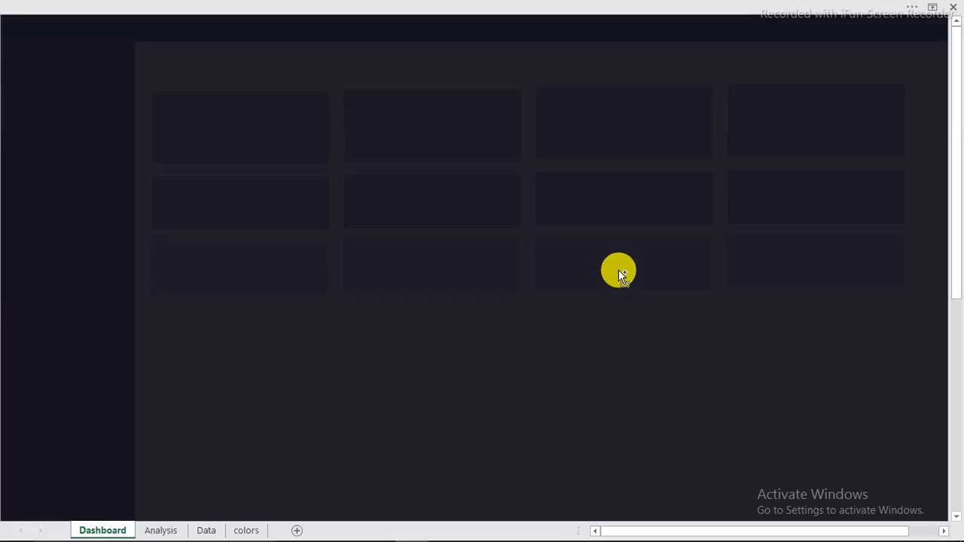
# Step: Copy the second row down as a third row and select its four cards
pyautogui.moveTo(618, 269); pyautogui.dragTo(618, 269)
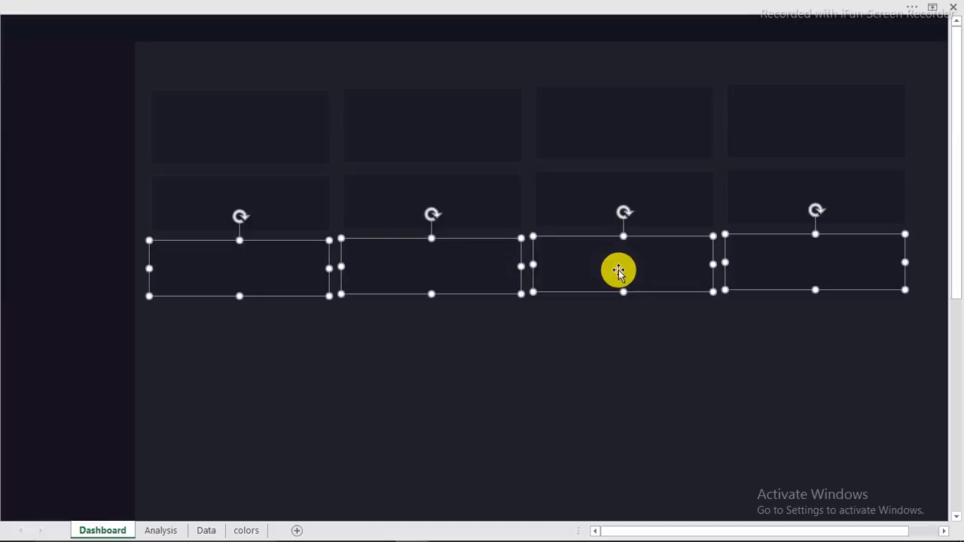
pyautogui.click(526, 380)
pyautogui.click(266, 276)
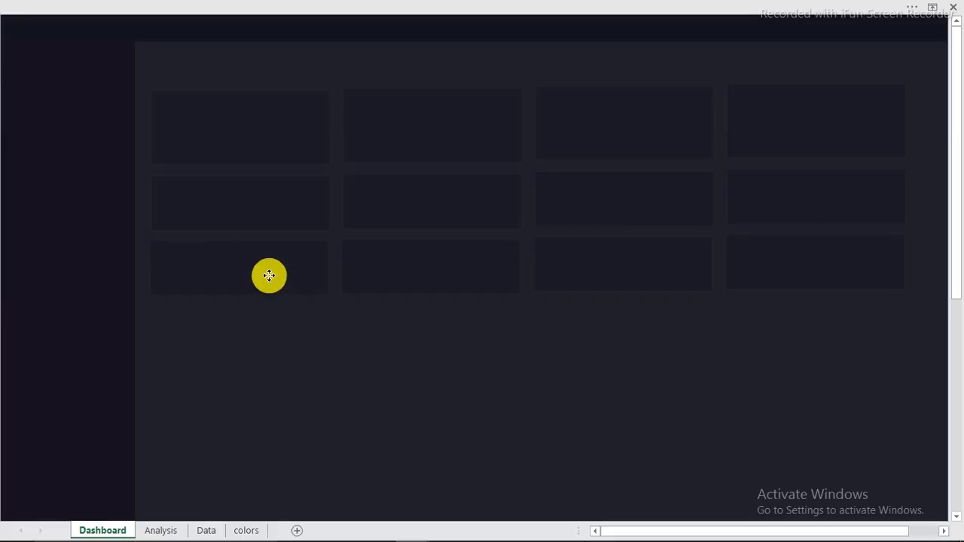
pyautogui.keyDown('ctrl'); pyautogui.click(510, 276); pyautogui.keyUp('ctrl')
pyautogui.keyDown('ctrl'); pyautogui.click(625, 271); pyautogui.keyUp('ctrl')
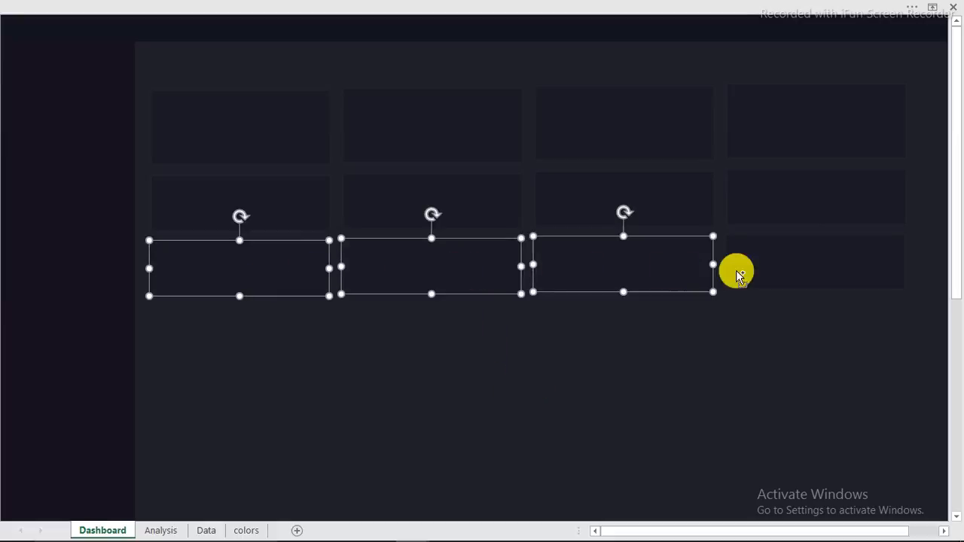
pyautogui.keyDown('ctrl'); pyautogui.click(730, 269); pyautogui.keyUp('ctrl')
pyautogui.click(631, 298)
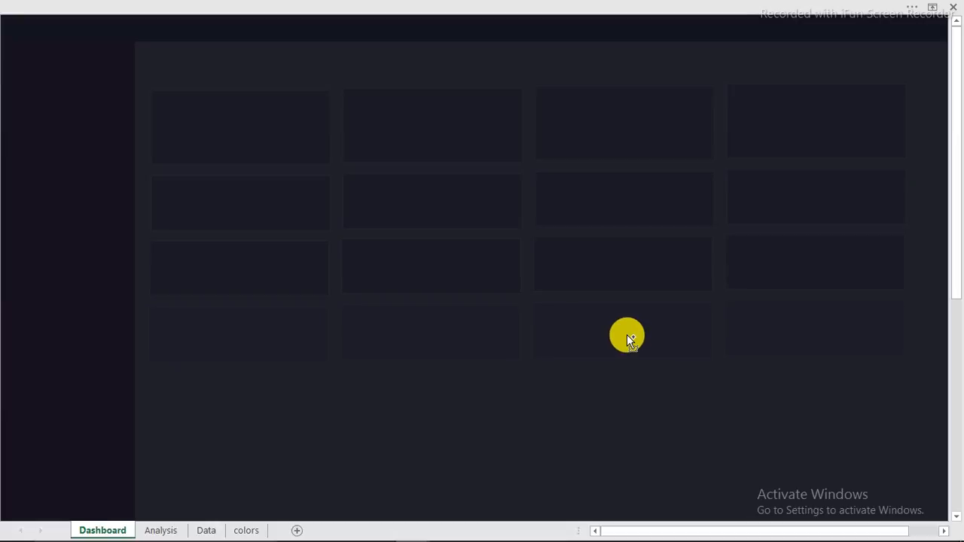
# Step: Copy the third row down and stretch those four cards into tall panels near the sheet bottom
pyautogui.moveTo(627, 334); pyautogui.dragTo(627, 335)
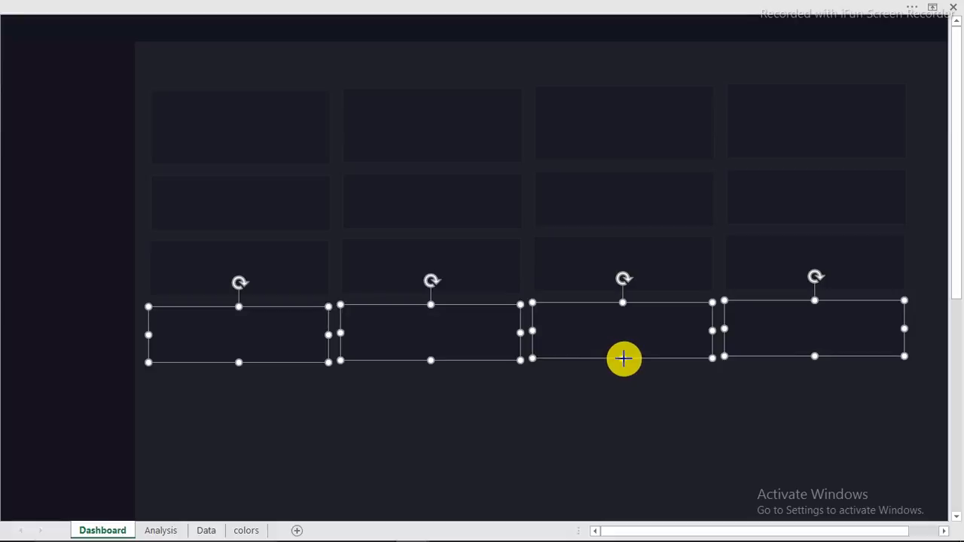
pyautogui.moveTo(624, 359); pyautogui.dragTo(620, 509)
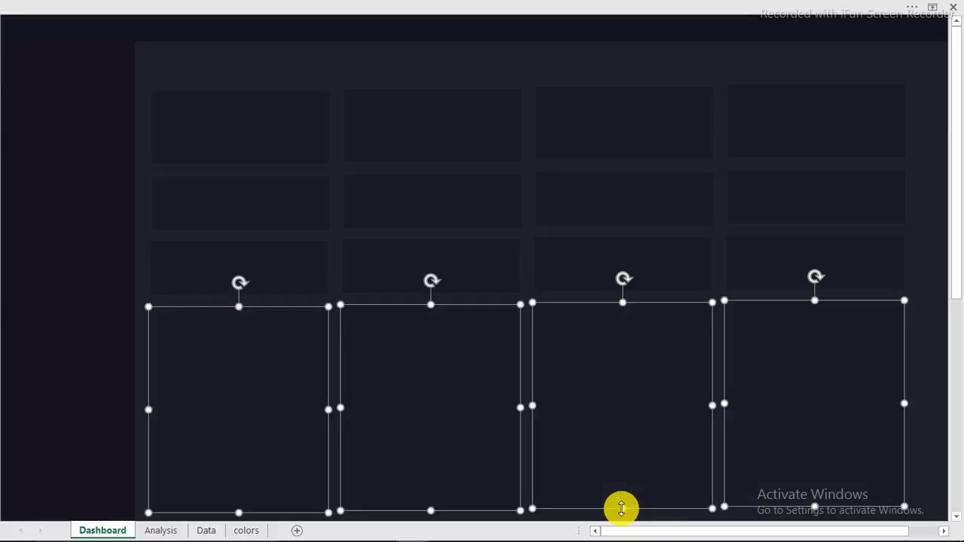
pyautogui.click(622, 509)
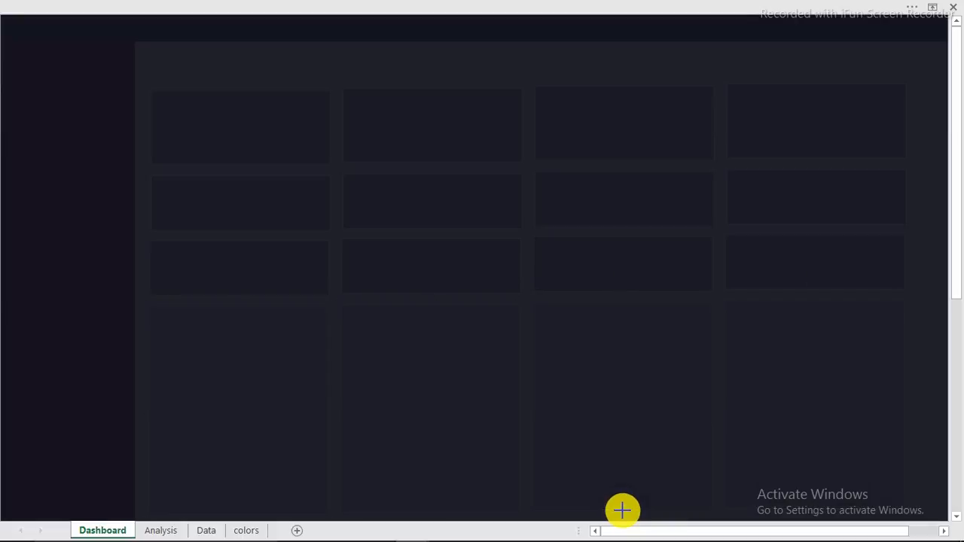
pyautogui.moveTo(622, 511); pyautogui.dragTo(622, 511)
pyautogui.click(352, 72)
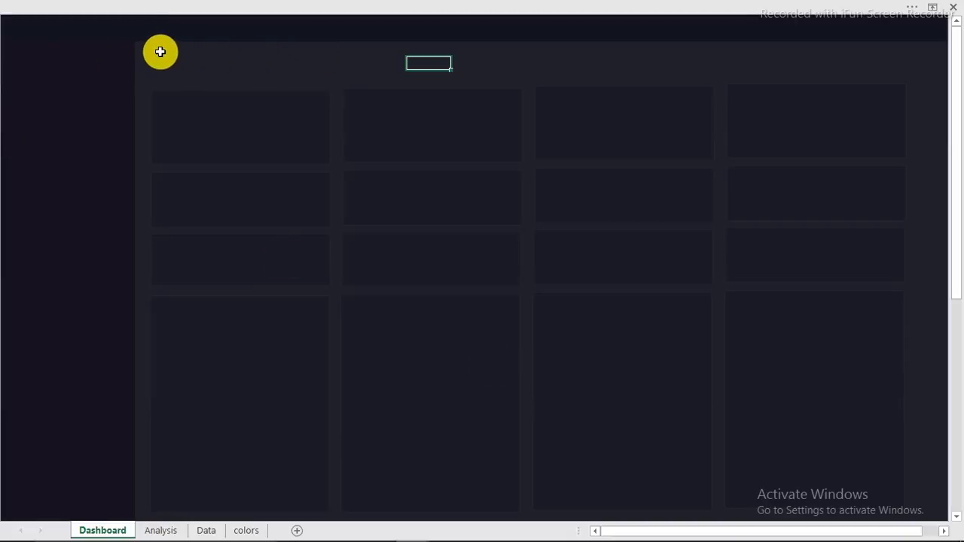
# Step: In the finished workbook, select the title, Hr Analytics Dashboard heading, Home/Dashboard labels and current date box
pyautogui.moveTo(412, 536)
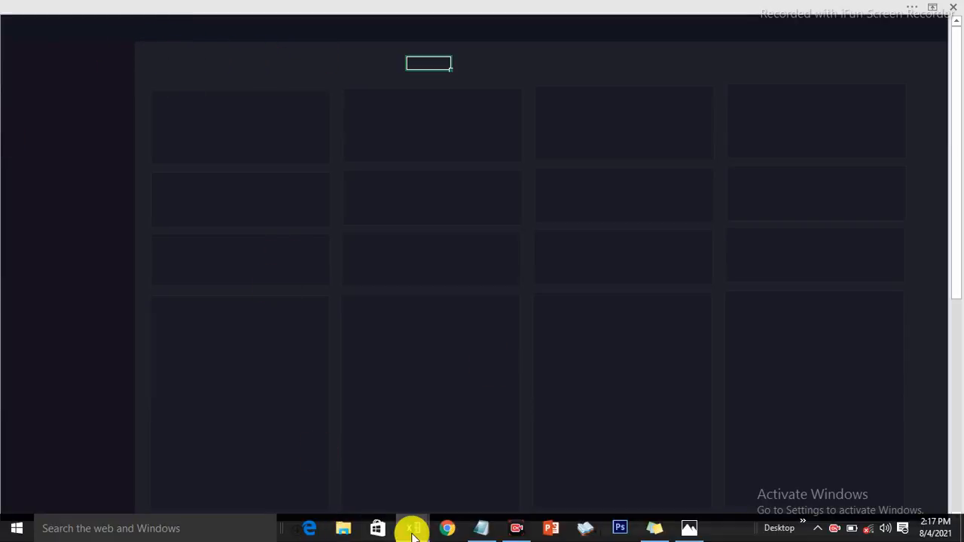
pyautogui.click(340, 463)
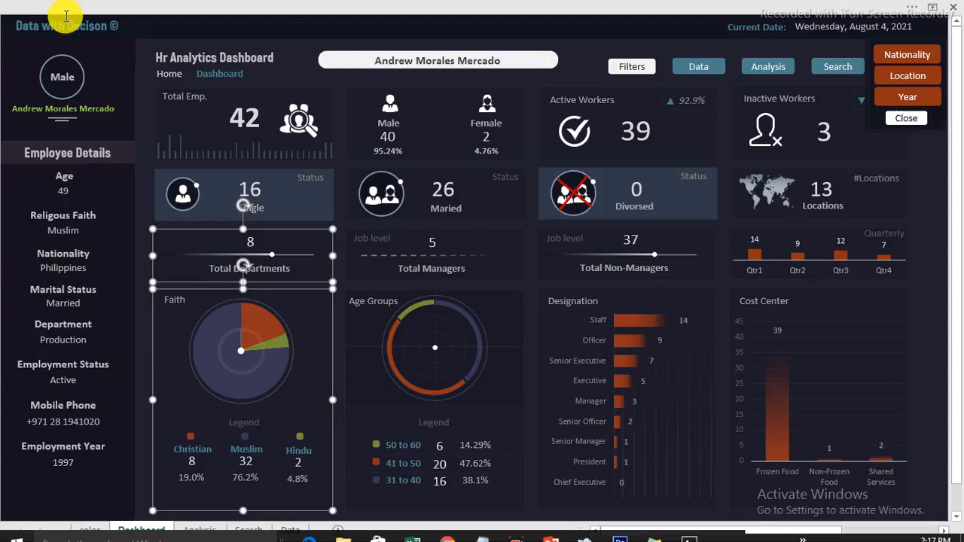
pyautogui.click(83, 28)
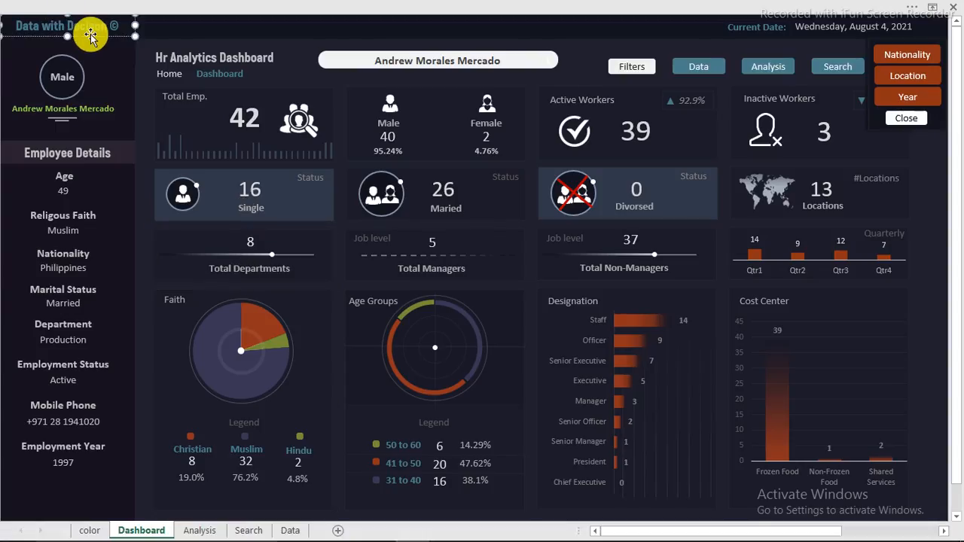
pyautogui.keyDown('ctrl'); pyautogui.click(174, 57); pyautogui.keyUp('ctrl')
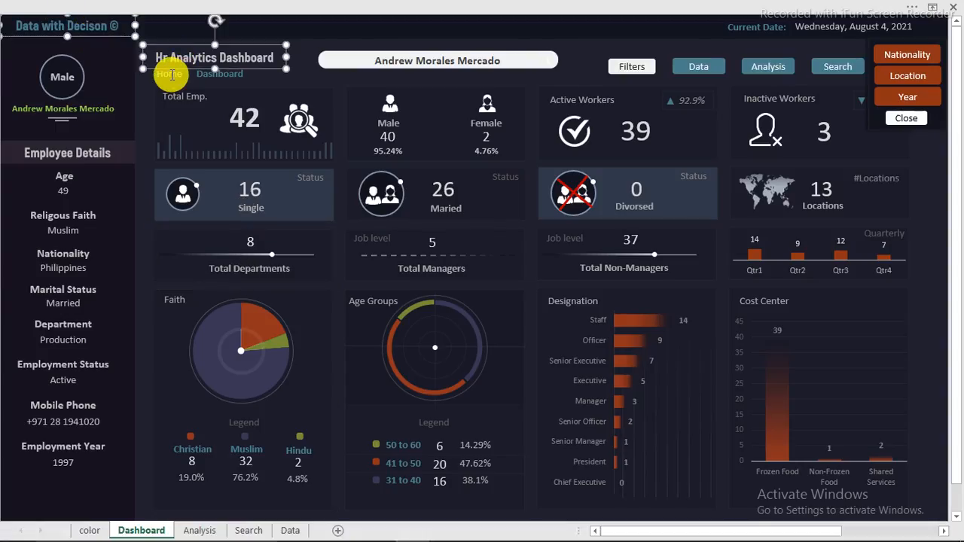
pyautogui.keyDown('ctrl'); pyautogui.click(172, 74); pyautogui.keyUp('ctrl')
pyautogui.keyDown('ctrl'); pyautogui.click(201, 74); pyautogui.keyUp('ctrl')
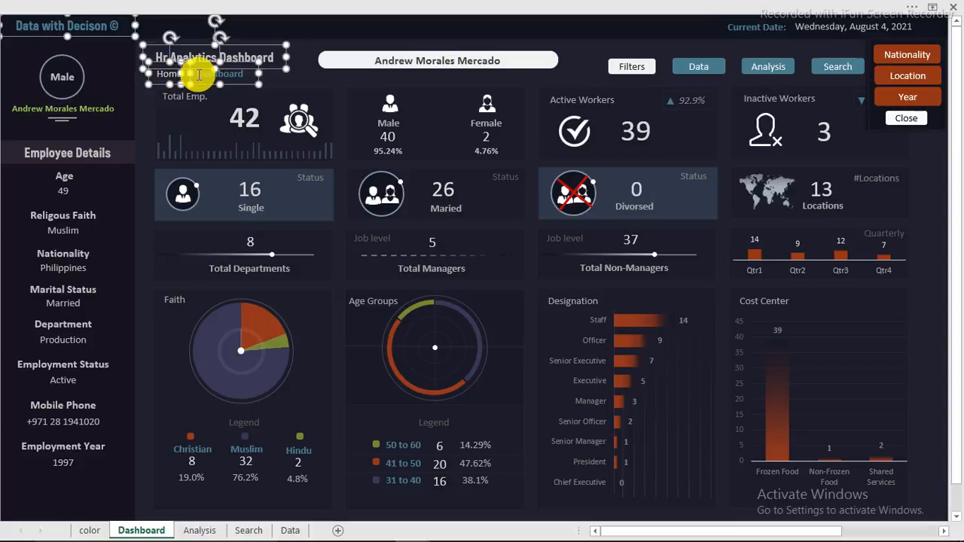
pyautogui.keyDown('ctrl'); pyautogui.click(805, 26); pyautogui.keyUp('ctrl')
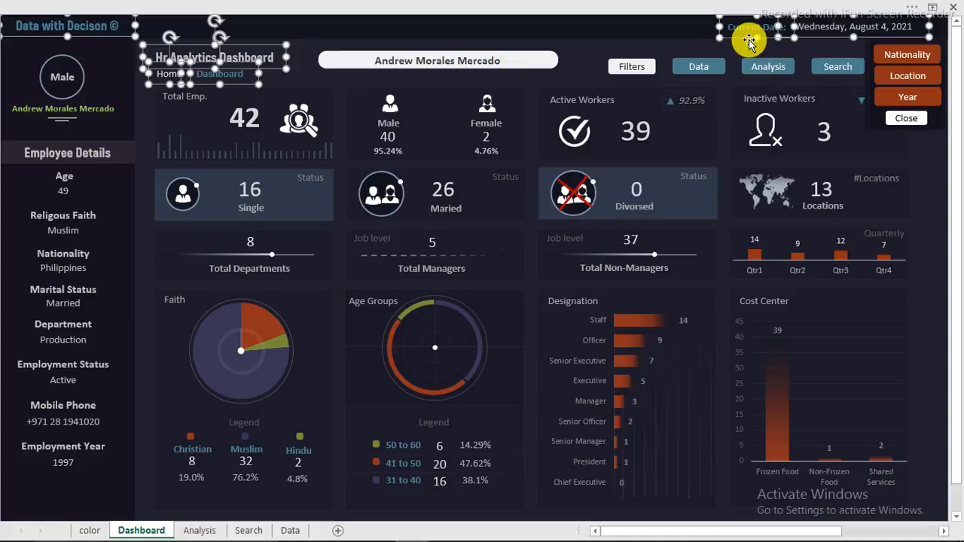
# Step: Paste the copied header shapes into the lesson workbook's Dashboard sheet
pyautogui.moveTo(407, 529)
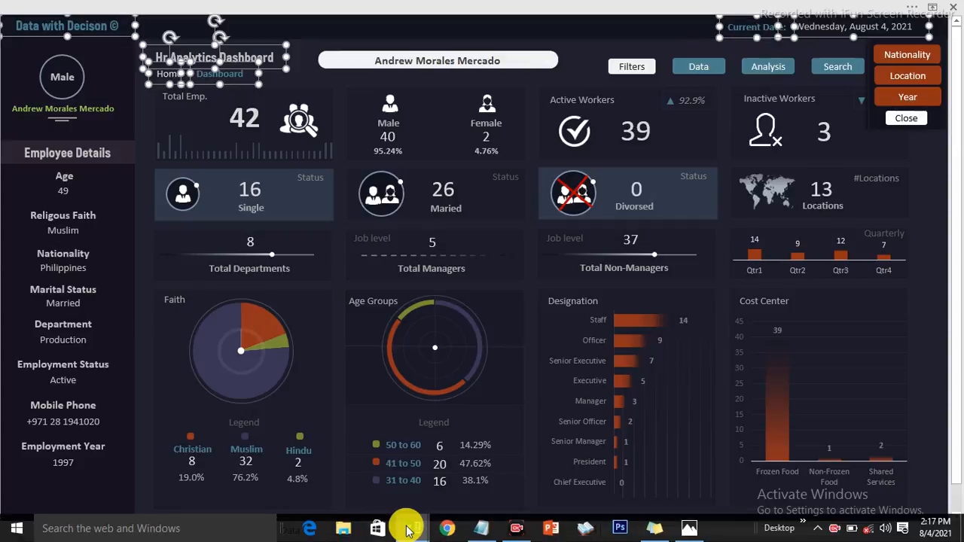
pyautogui.click(516, 482)
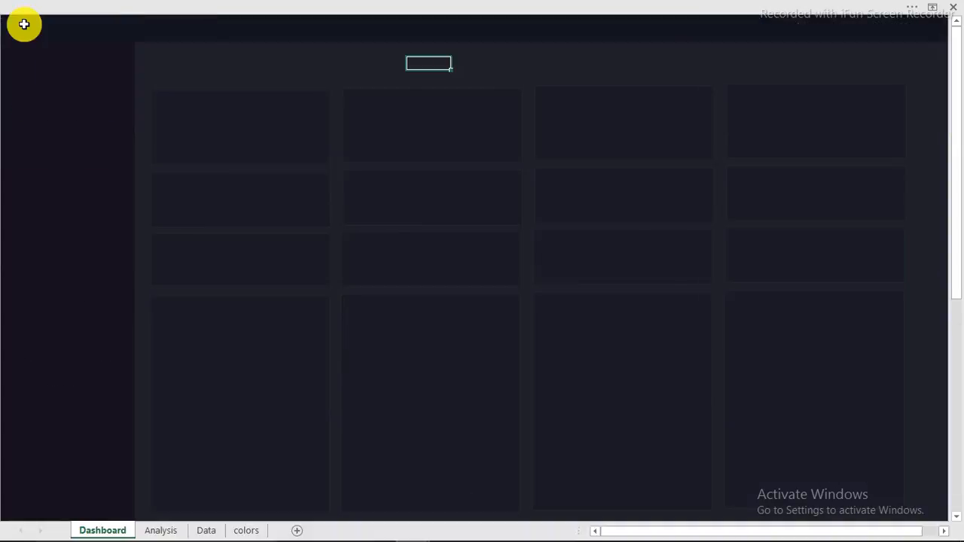
pyautogui.hotkey('ctrl', 'v')
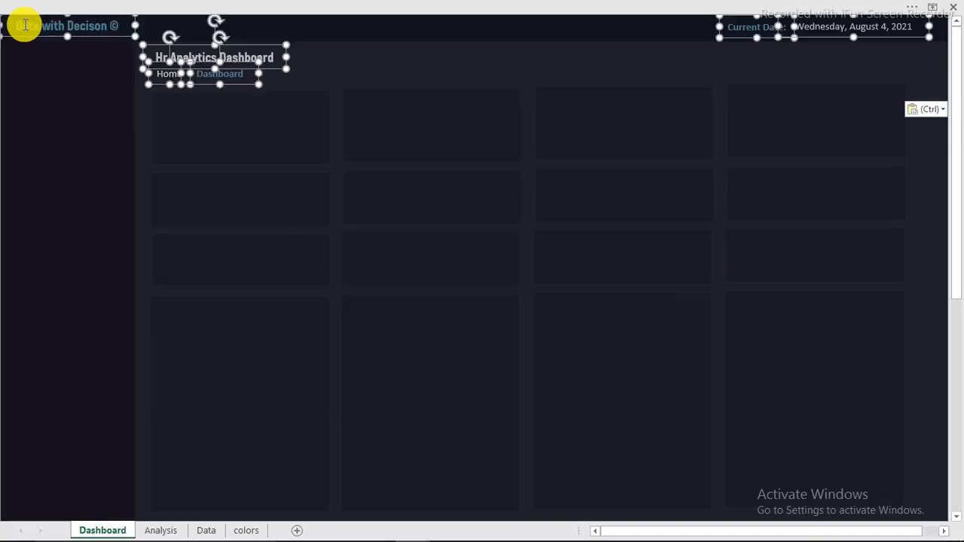
pyautogui.click(365, 65)
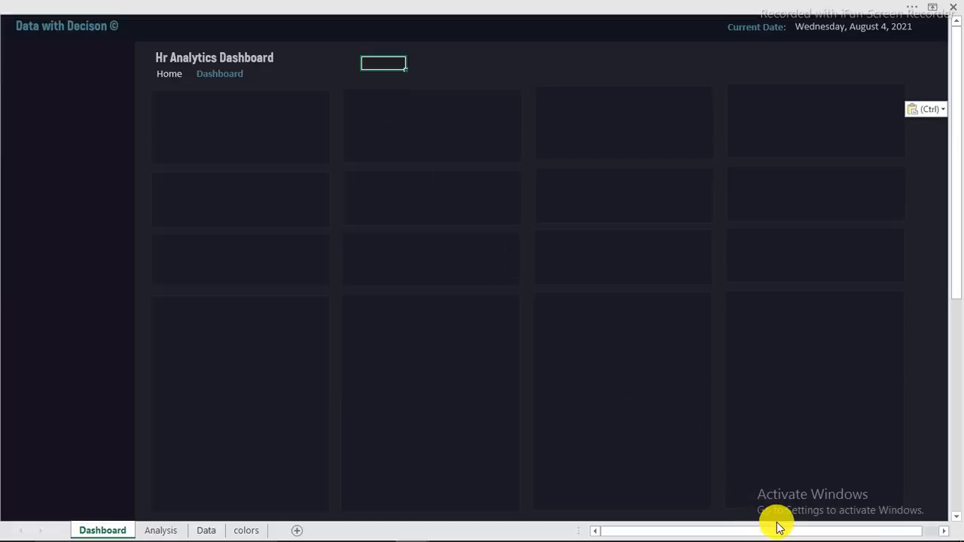
# Step: Create a pivot table from the employee table on the Data sheet as a new sheet
pyautogui.click(207, 530)
pyautogui.click(263, 211)
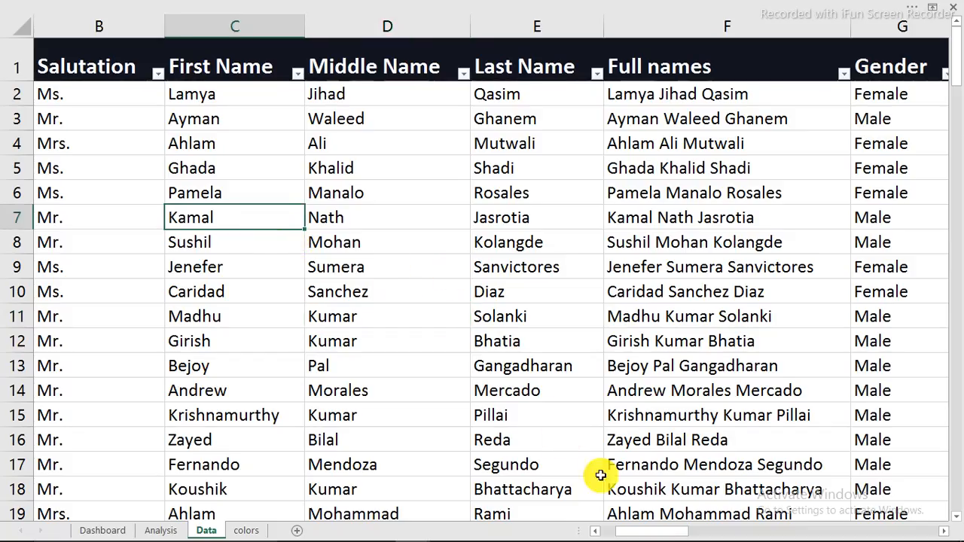
pyautogui.moveTo(633, 534); pyautogui.dragTo(549, 517)
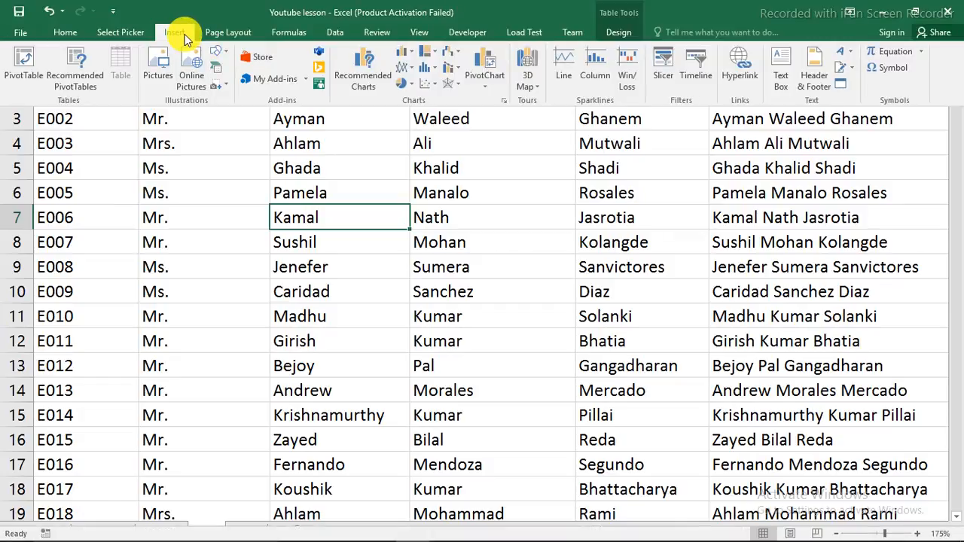
pyautogui.click(28, 63)
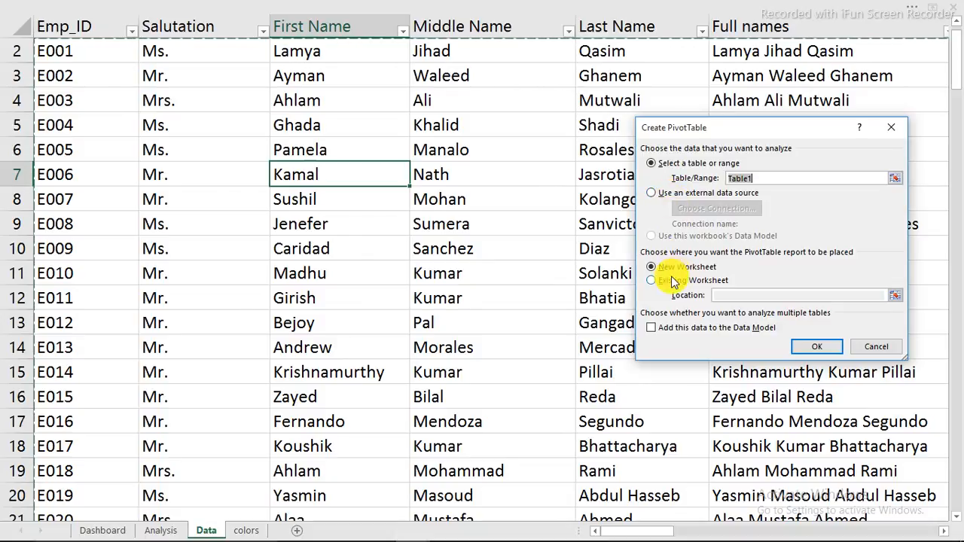
pyautogui.click(813, 350)
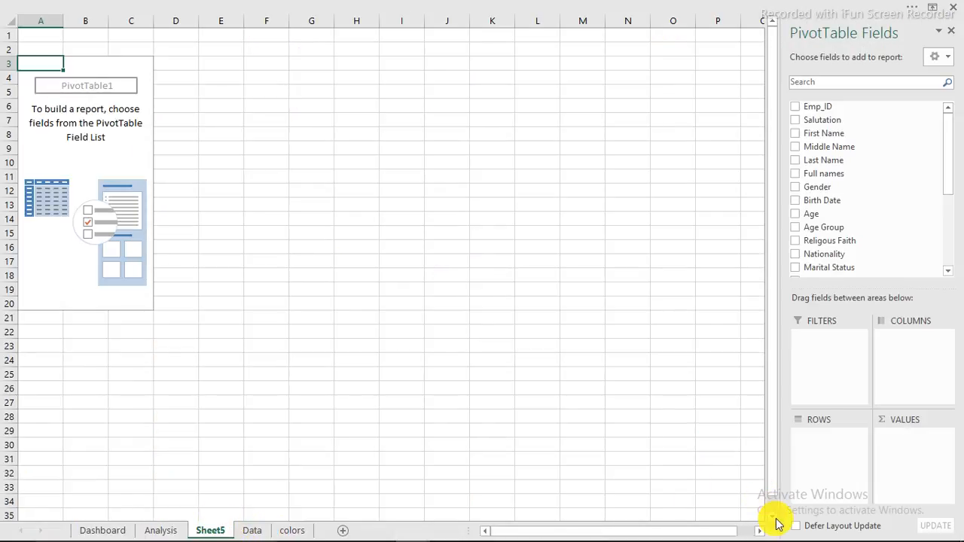
# Step: Delete the unwanted Sheet5 and its empty pivot table
pyautogui.rightClick(208, 532)
pyautogui.click(236, 382)
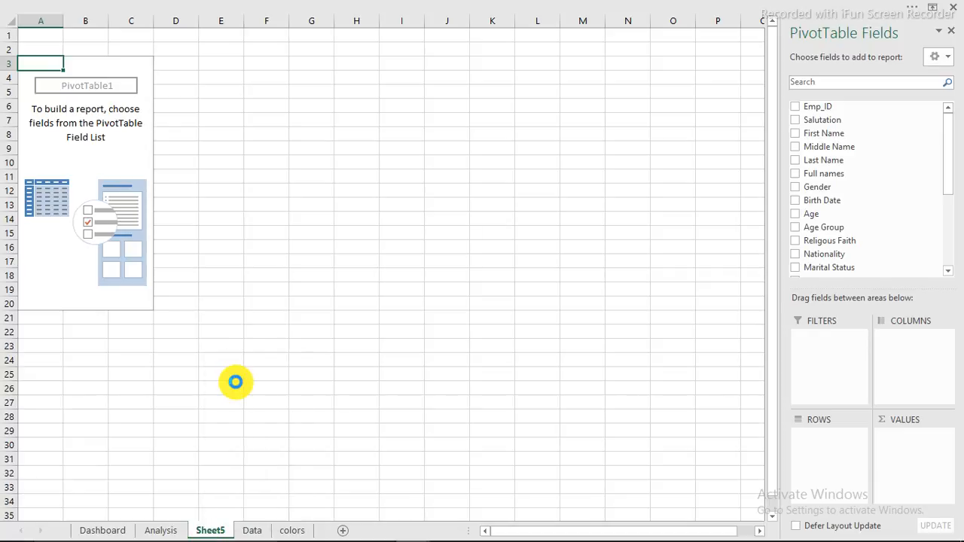
pyautogui.click(465, 317)
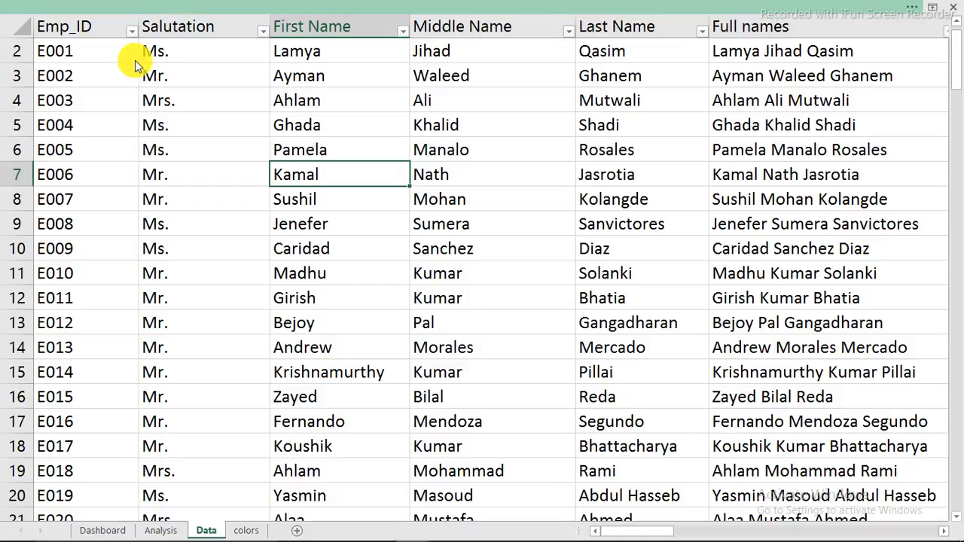
pyautogui.click(151, 7)
# Step: Insert a pivot table from the employee table at cell B3 of the Analysis sheet
pyautogui.click(174, 32)
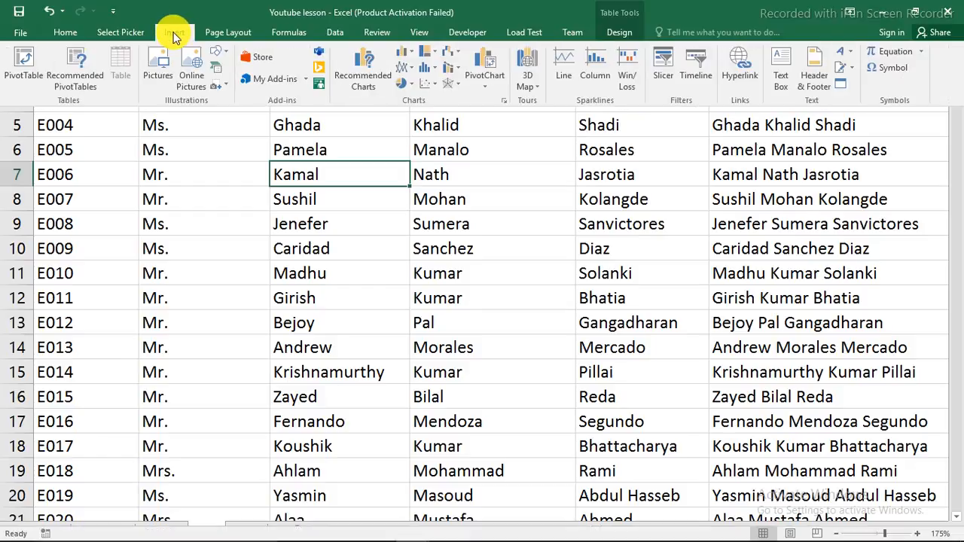
pyautogui.click(21, 63)
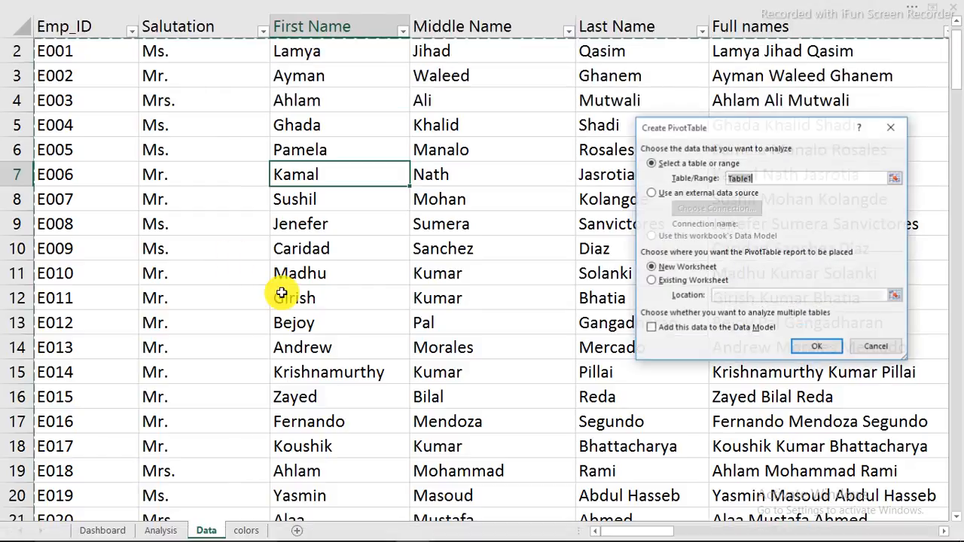
pyautogui.click(653, 283)
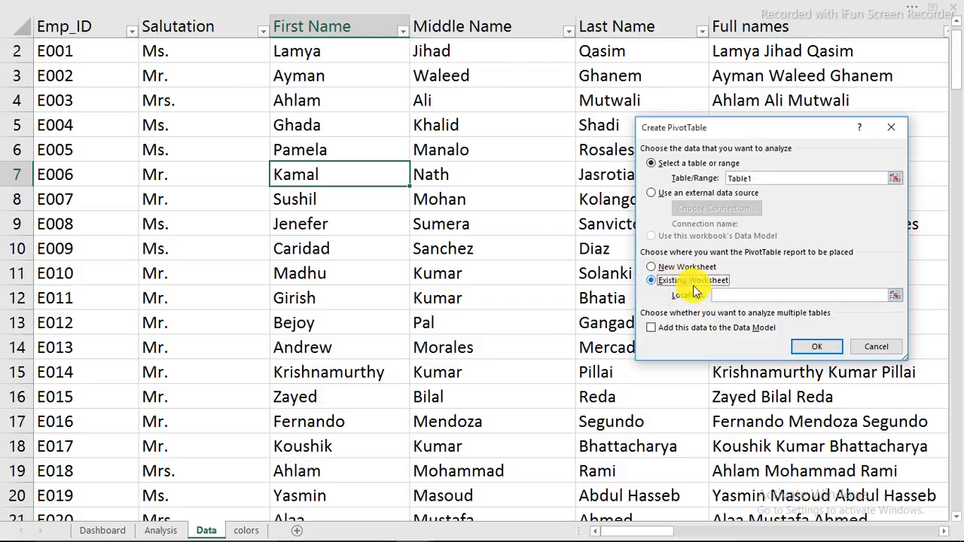
pyautogui.click(167, 530)
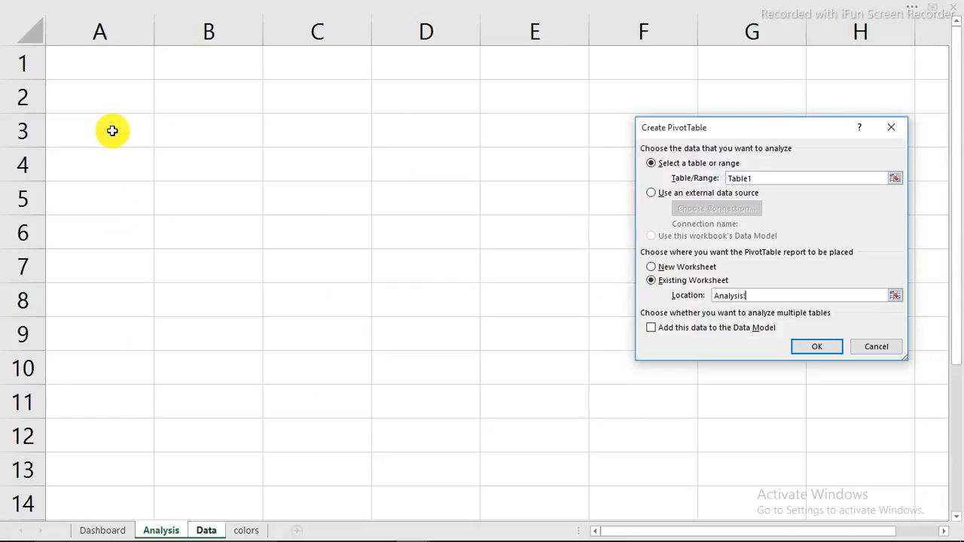
pyautogui.click(193, 130)
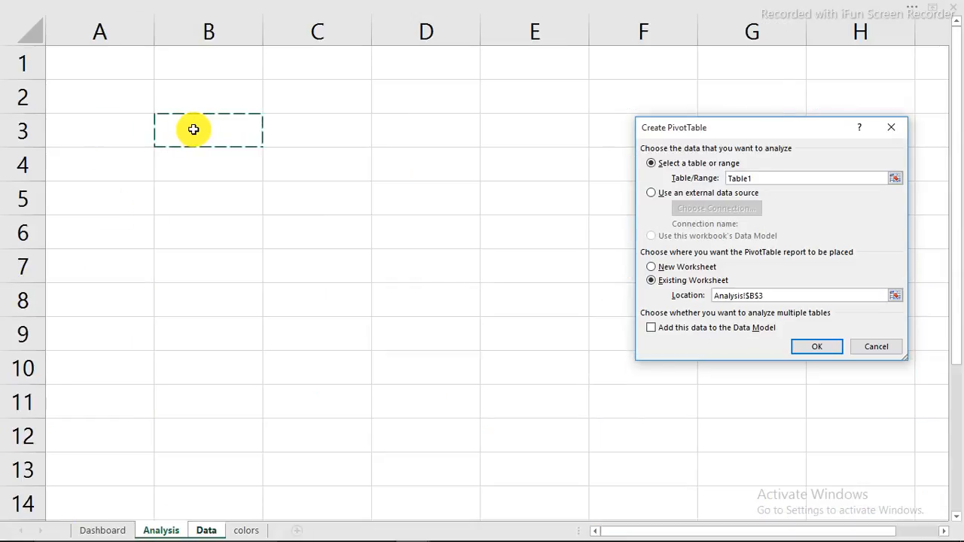
pyautogui.click(816, 346)
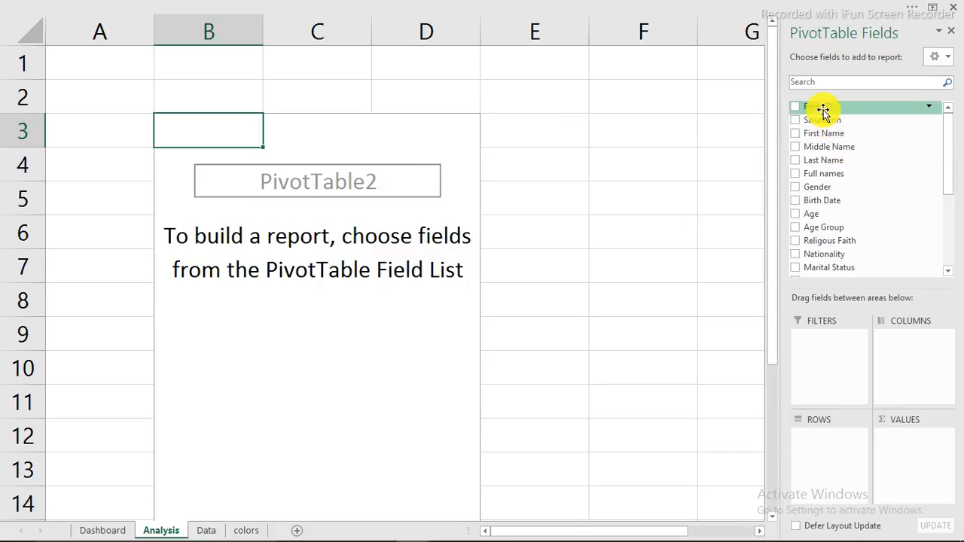
# Step: Add Emp_ID to Values so the pivot shows Count of Emp_ID as 151
pyautogui.moveTo(822, 109); pyautogui.dragTo(919, 455)
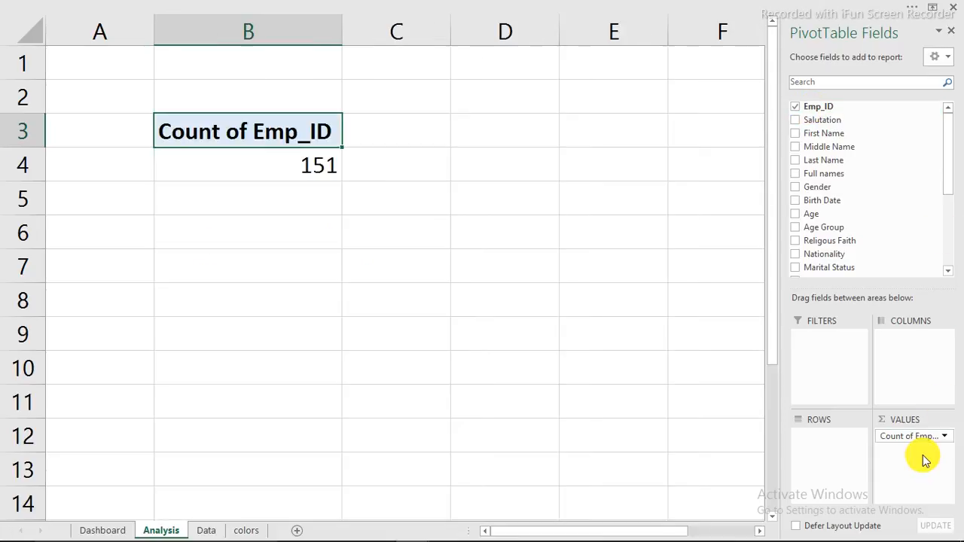
pyautogui.click(306, 173)
pyautogui.click(248, 129)
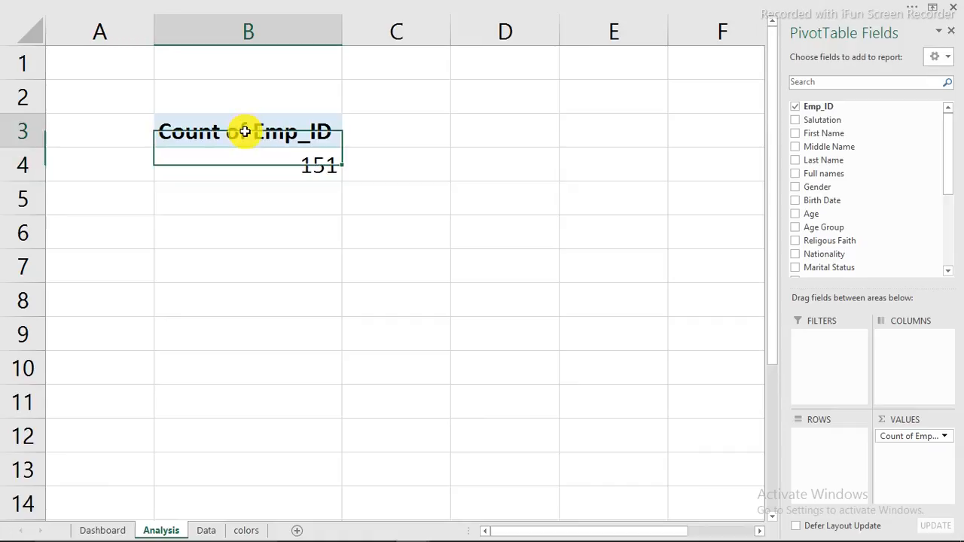
pyautogui.click(110, 530)
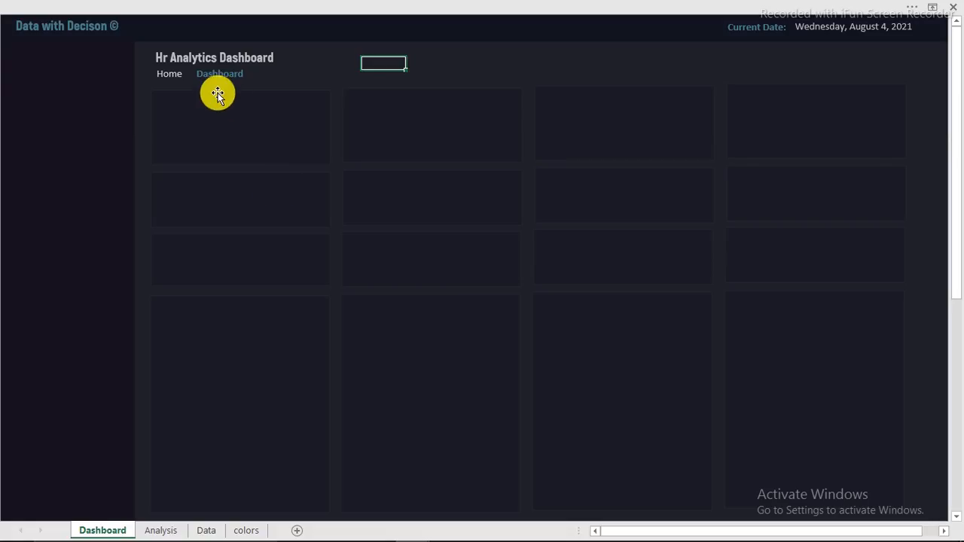
# Step: Duplicate the Home label into the first card, change its text to 'Total Empl.', and widen it
pyautogui.click(169, 73)
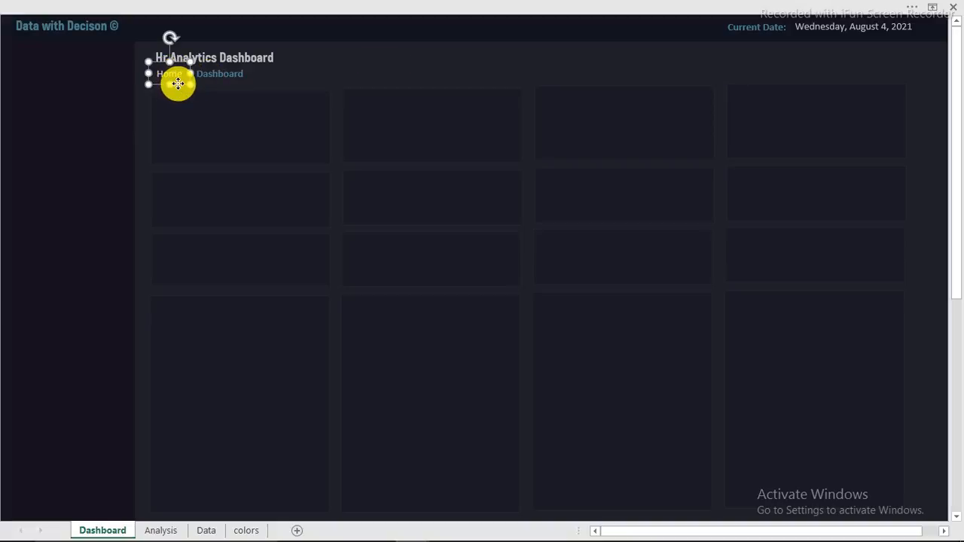
pyautogui.moveTo(178, 83)
pyautogui.mouseDown()
pyautogui.moveTo(185, 115)
pyautogui.moveTo(161, 93)
pyautogui.mouseUp()
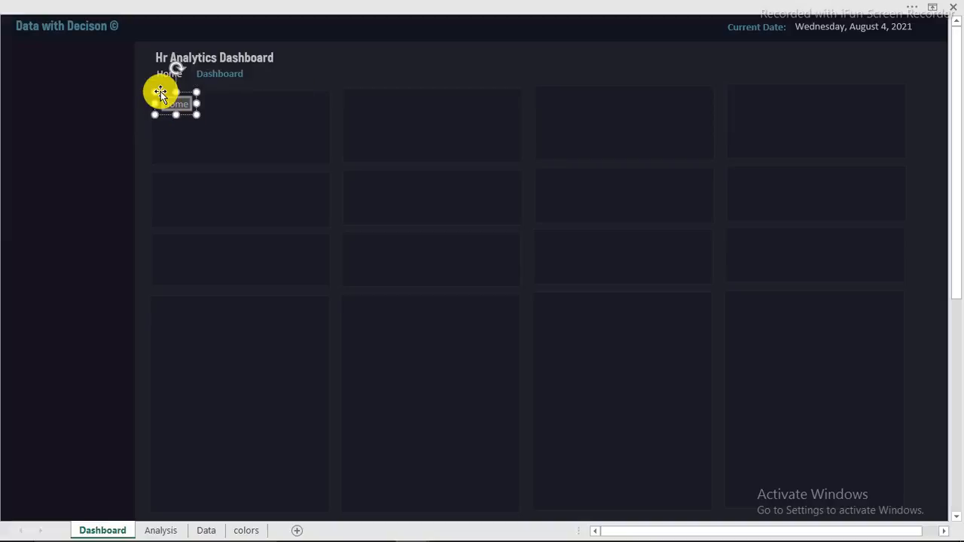
pyautogui.press('BackSpace')
pyautogui.moveTo(197, 103); pyautogui.dragTo(254, 137)
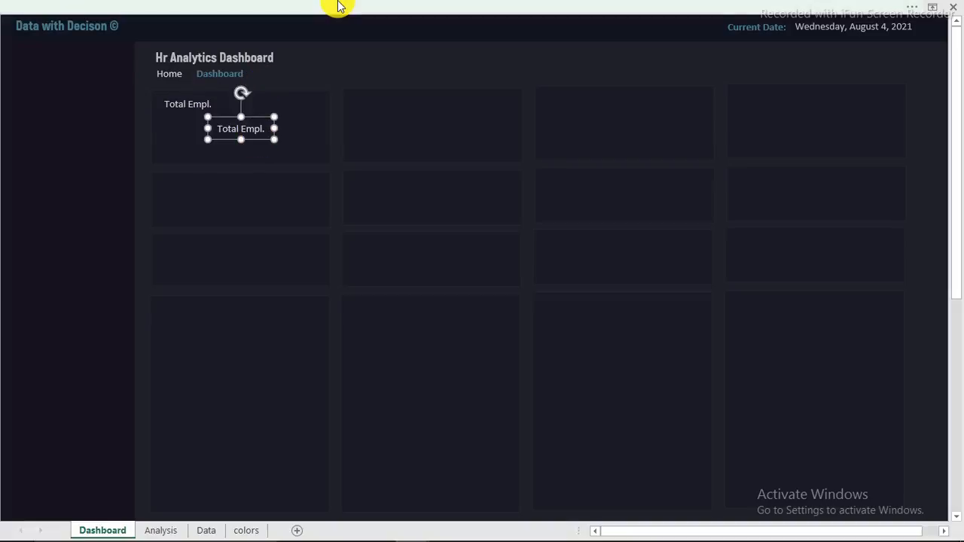
pyautogui.click(338, 6)
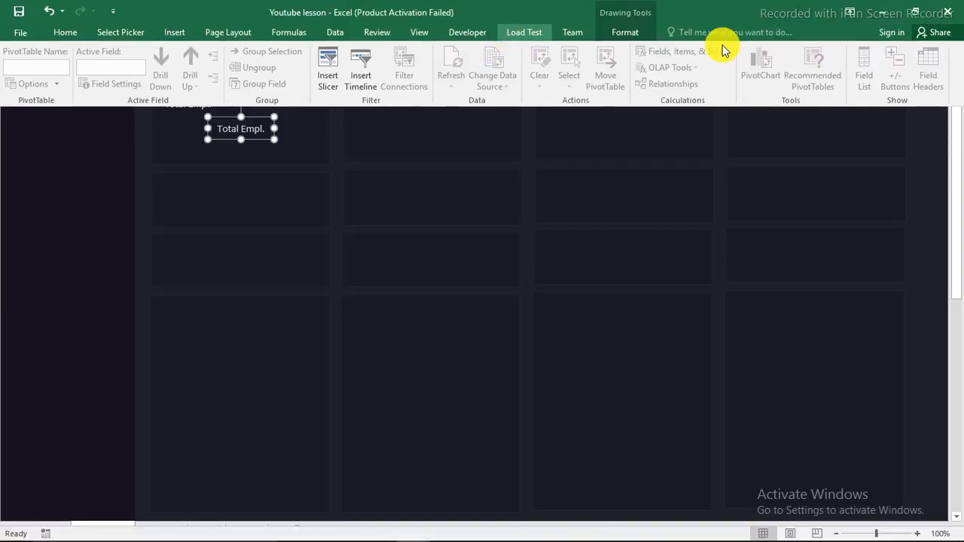
# Step: Link the text box to the pivot count with the formula =Analysis!B4
pyautogui.click(417, 32)
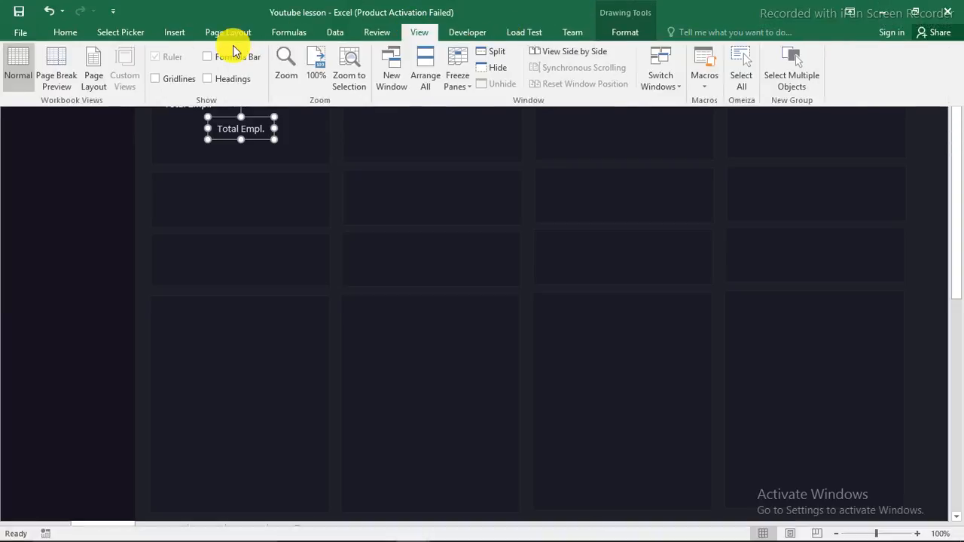
pyautogui.click(210, 57)
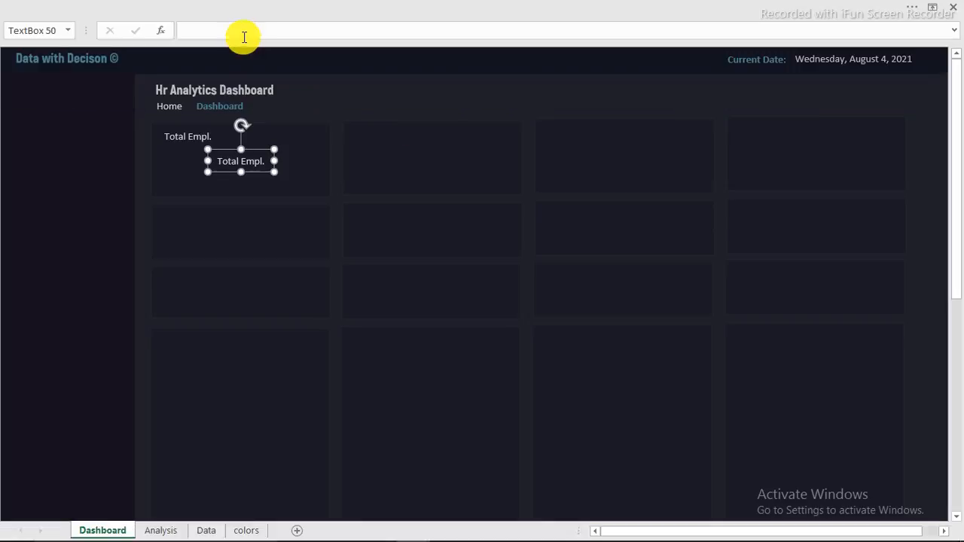
pyautogui.click(249, 28)
pyautogui.write('=')
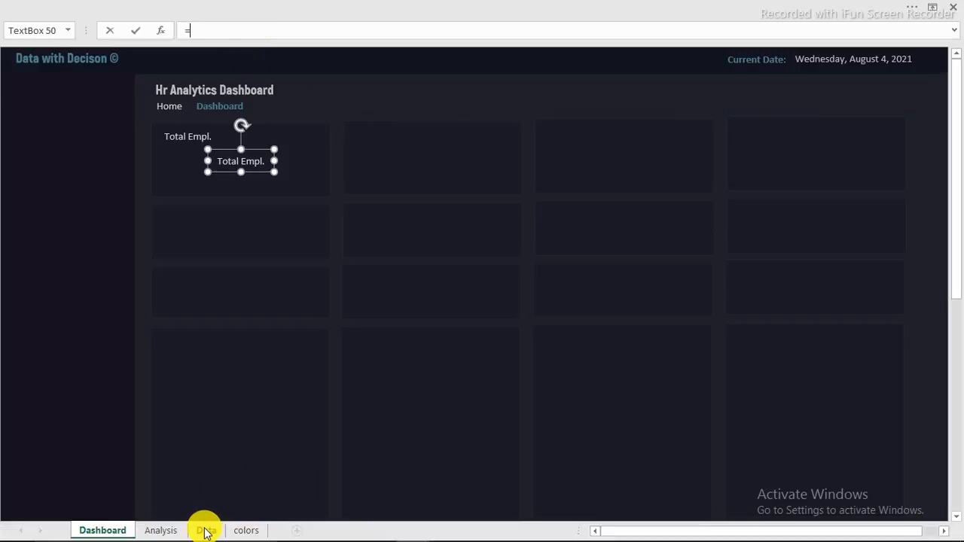
pyautogui.click(161, 530)
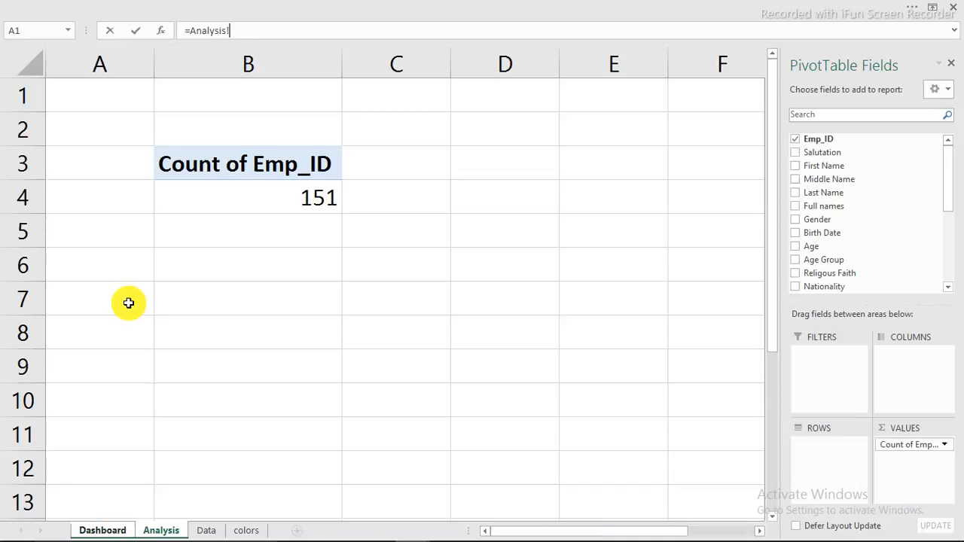
pyautogui.click(295, 205)
pyautogui.press('Return')
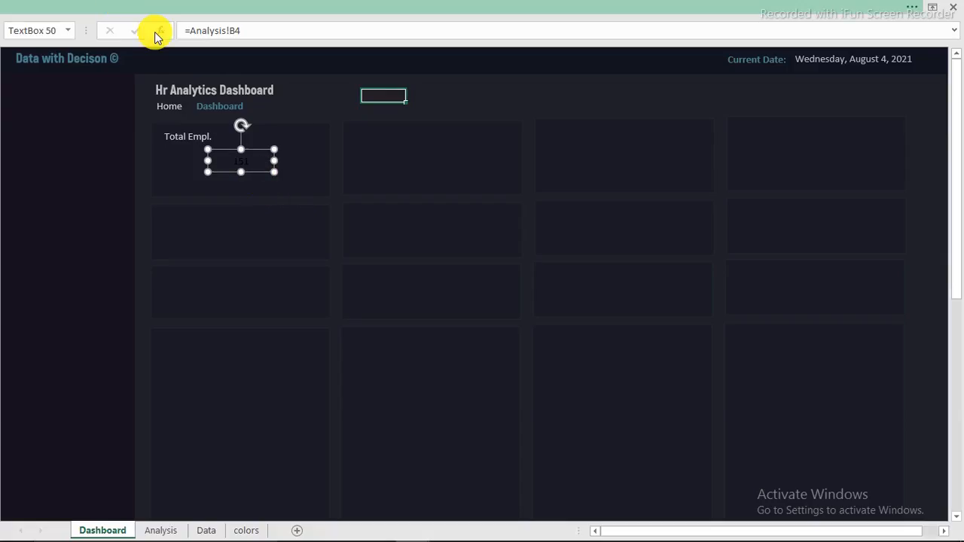
# Step: Format the 151 figure as bold 44 pt light-coloured text and enlarge its text box
pyautogui.click(65, 32)
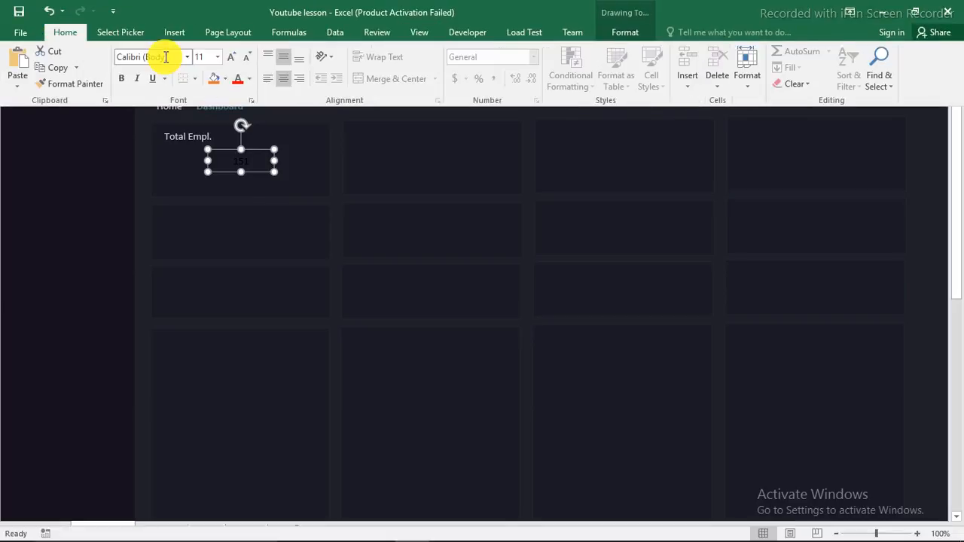
pyautogui.click(229, 60)
pyautogui.click(230, 60)
pyautogui.click(230, 61)
pyautogui.click(230, 60)
pyautogui.click(230, 61)
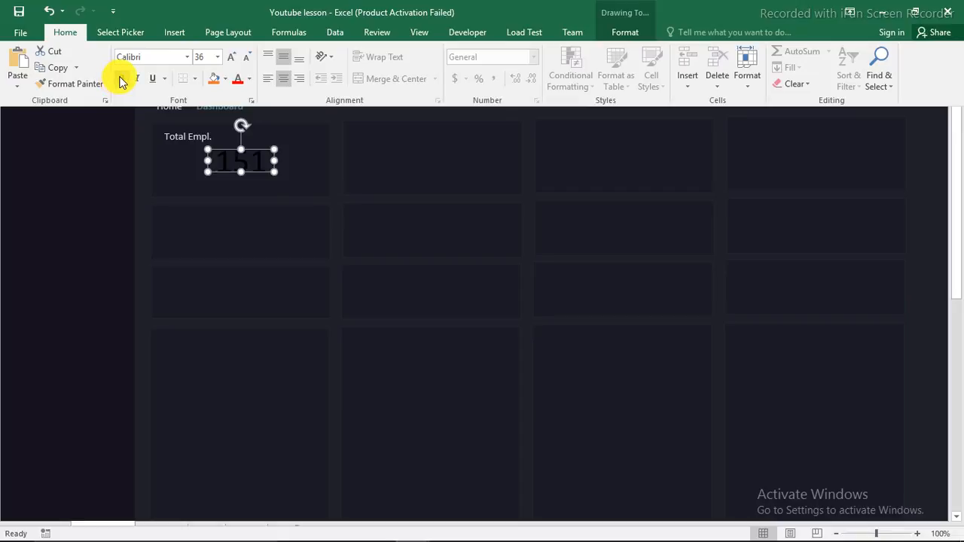
pyautogui.click(121, 79)
pyautogui.click(234, 60)
pyautogui.click(233, 60)
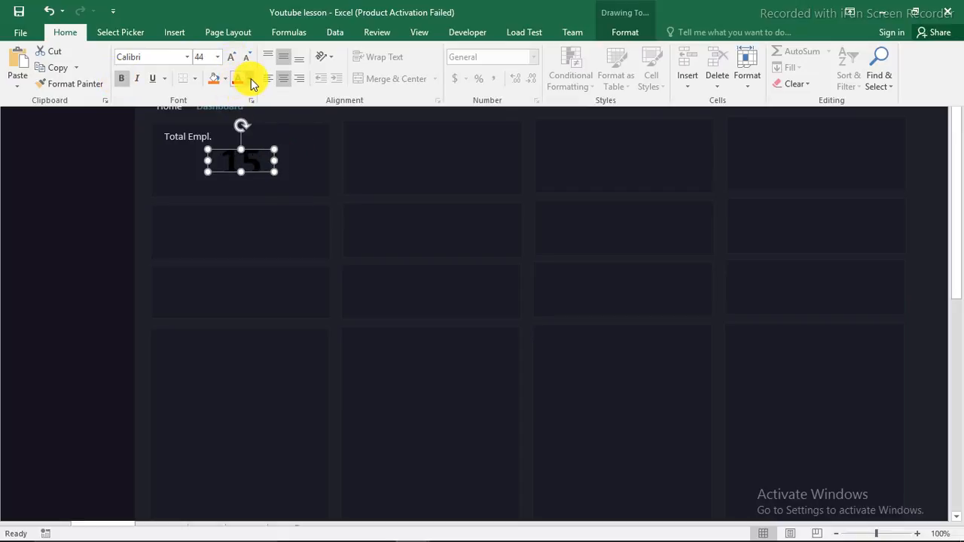
pyautogui.click(250, 79)
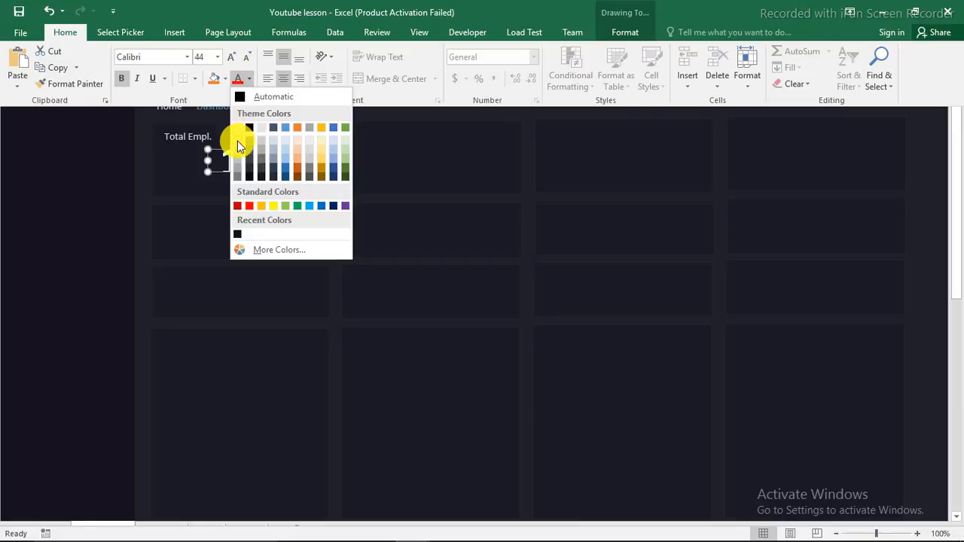
pyautogui.click(237, 140)
pyautogui.hotkey('ctrl', 'shift', 'F1')
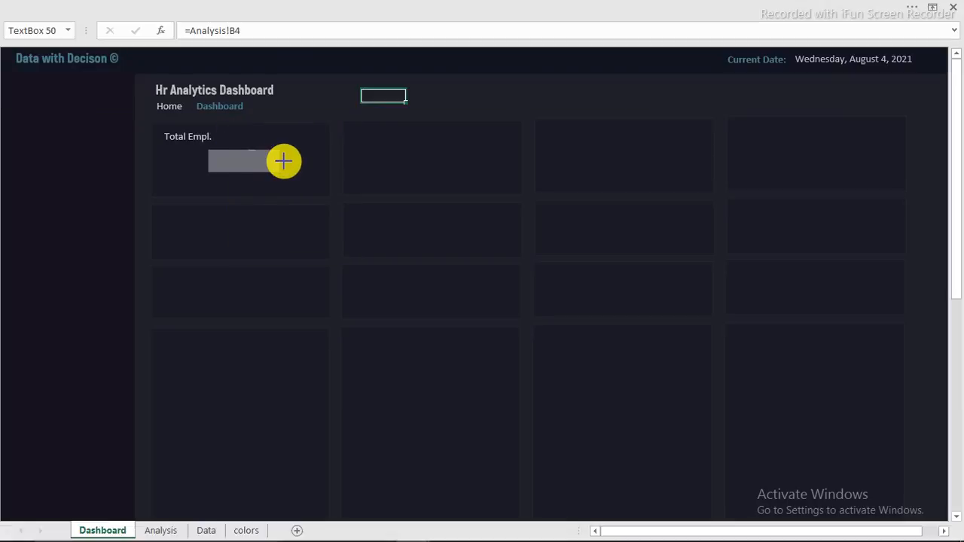
pyautogui.moveTo(284, 161); pyautogui.dragTo(256, 189)
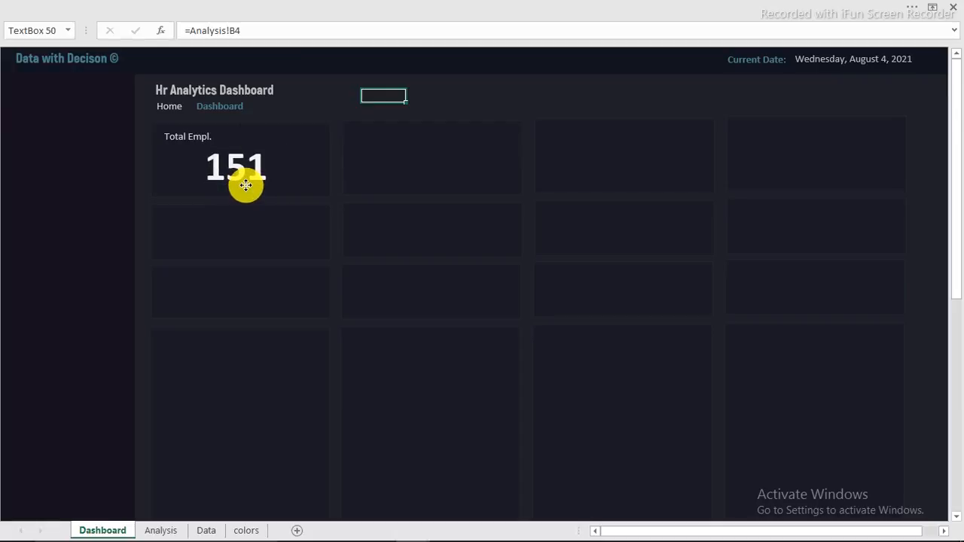
pyautogui.click(245, 185)
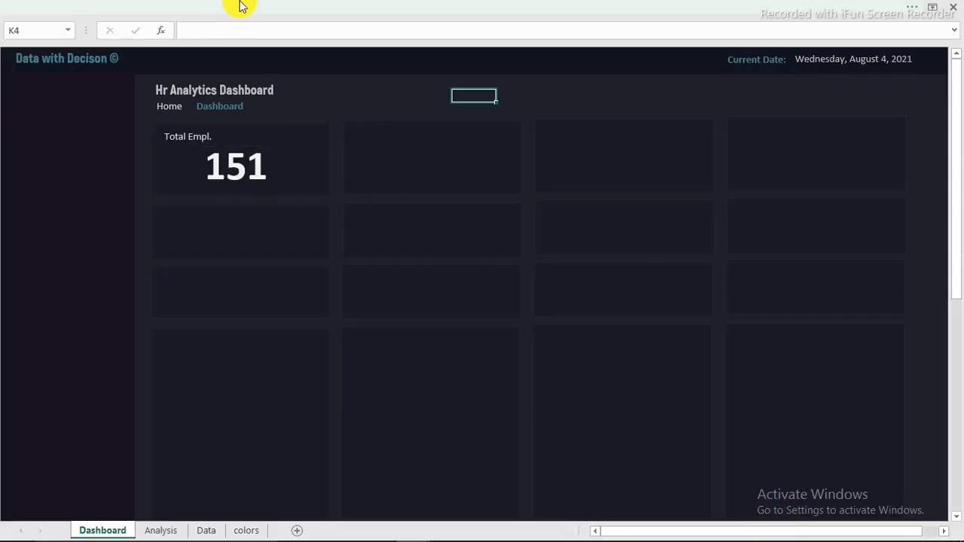
# Step: Insert the picture recruitment-icon-9-png-500x500 onto the dashboard
pyautogui.click(265, 15)
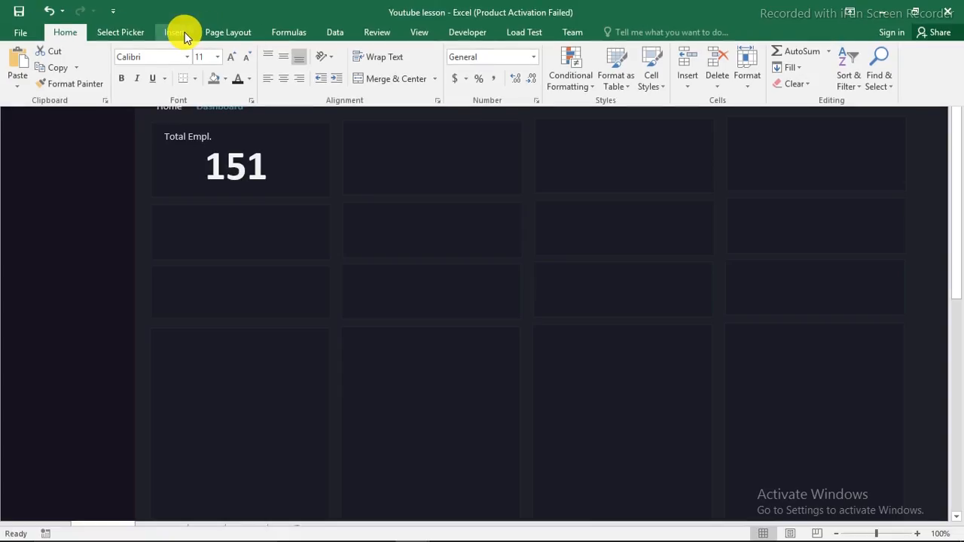
pyautogui.click(172, 33)
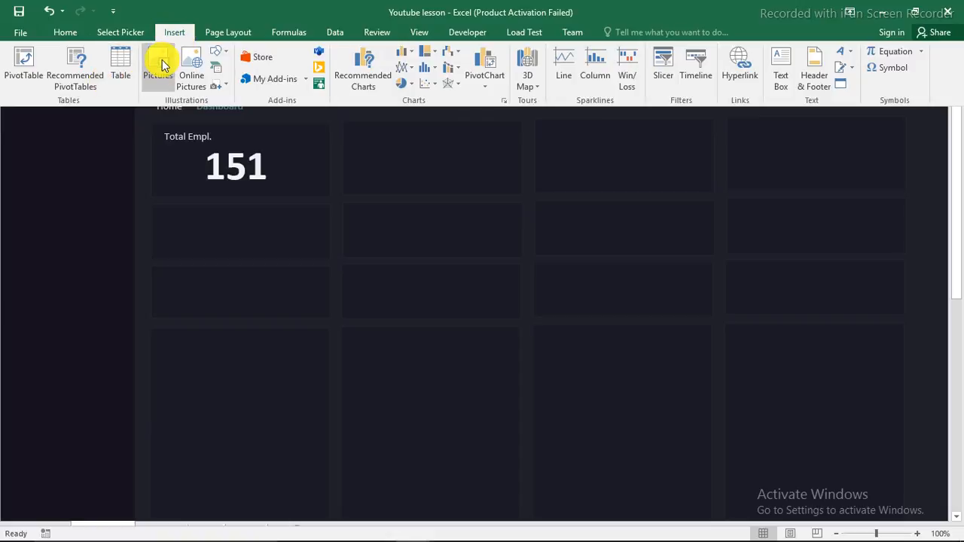
pyautogui.click(161, 64)
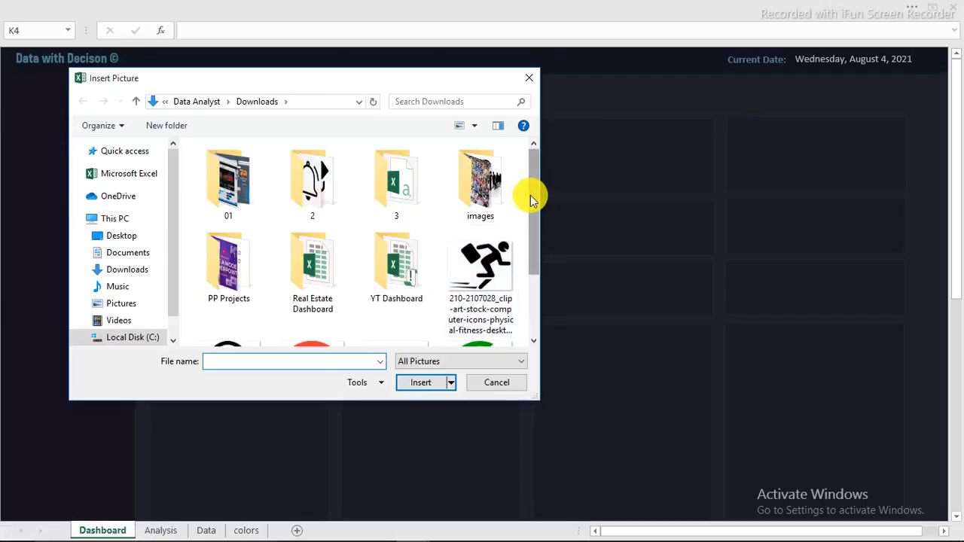
pyautogui.moveTo(531, 200); pyautogui.dragTo(529, 262)
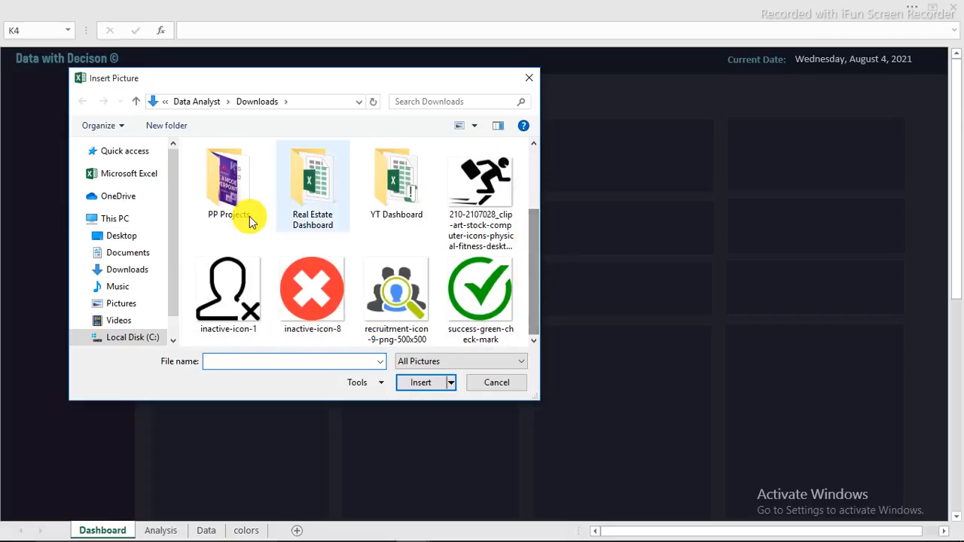
pyautogui.click(397, 294)
pyautogui.doubleClick(397, 294)
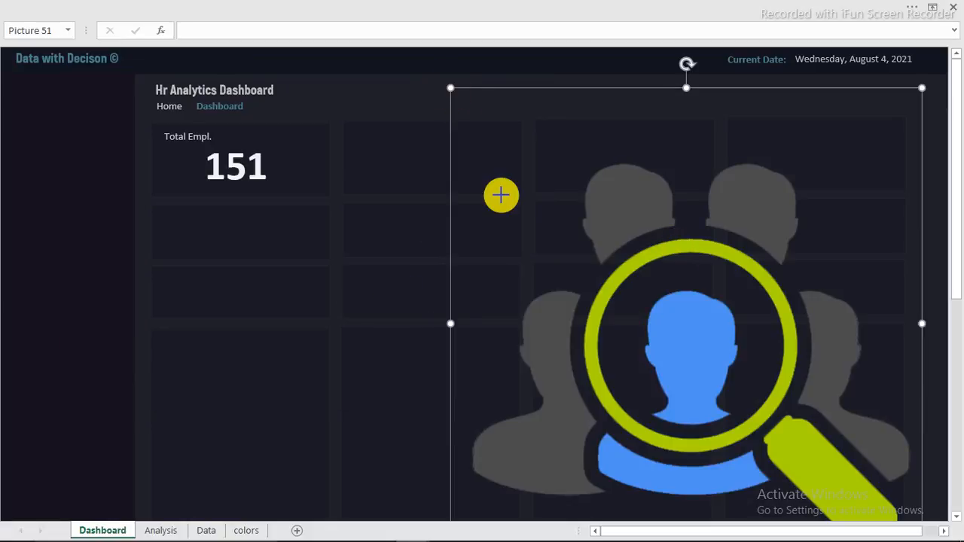
# Step: Shrink the recruitment icon and place it just right of the 151 figure
pyautogui.moveTo(501, 195); pyautogui.dragTo(588, 226)
pyautogui.moveTo(734, 340); pyautogui.dragTo(493, 193)
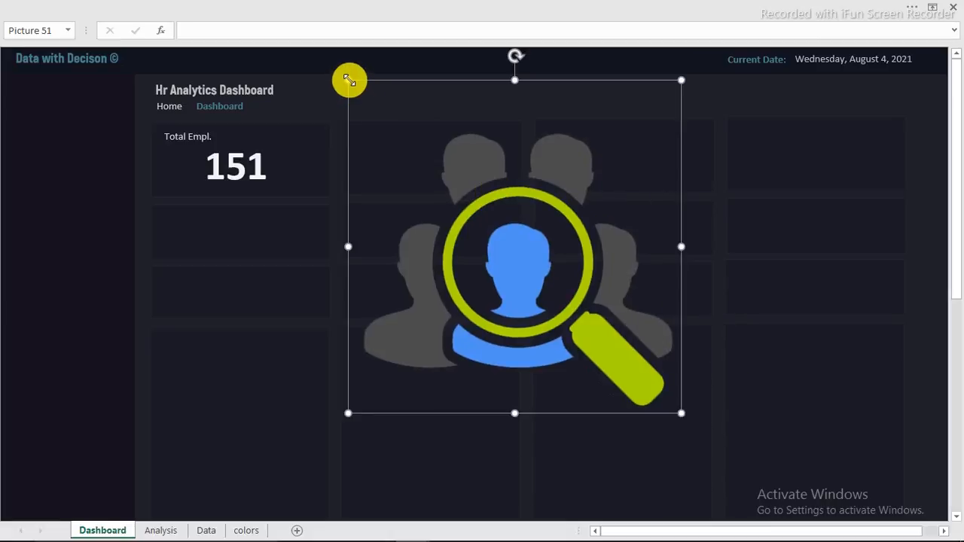
pyautogui.moveTo(349, 80); pyautogui.dragTo(322, 155)
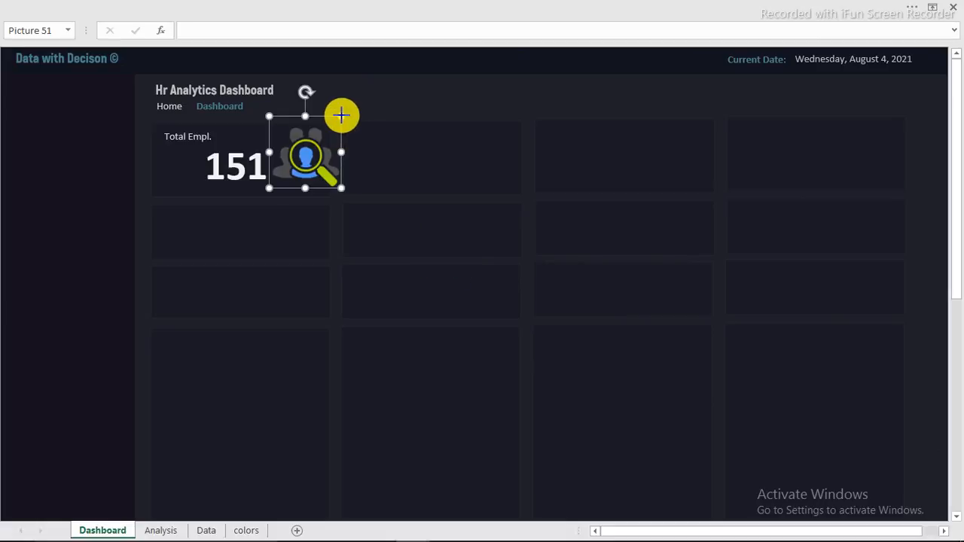
pyautogui.moveTo(341, 115); pyautogui.dragTo(297, 164)
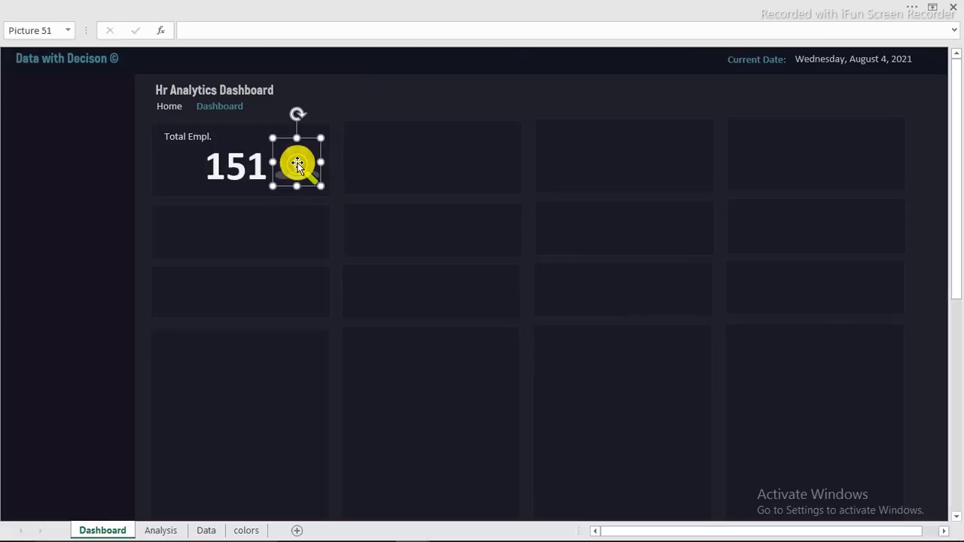
pyautogui.rightClick(298, 162)
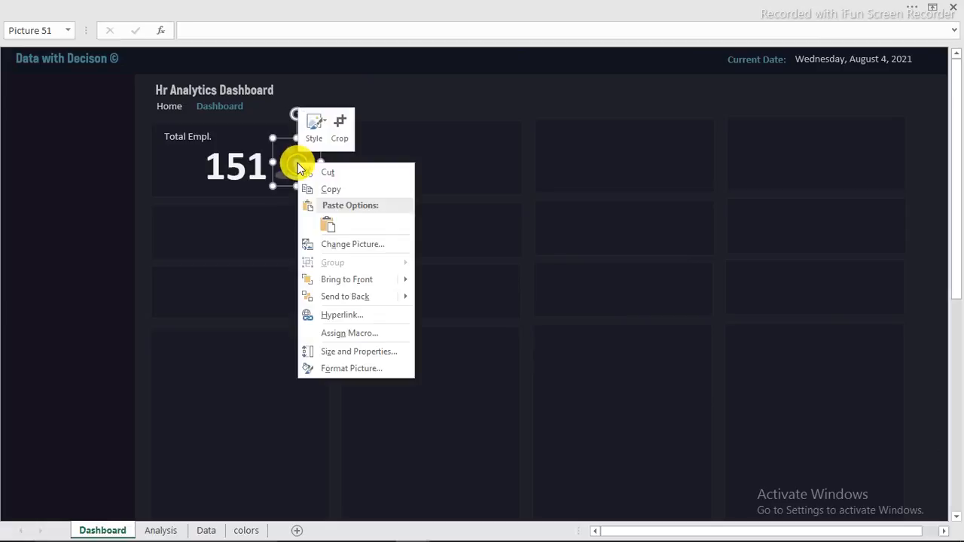
# Step: Set the recruitment icon's brightness to 100% so it turns white
pyautogui.click(348, 369)
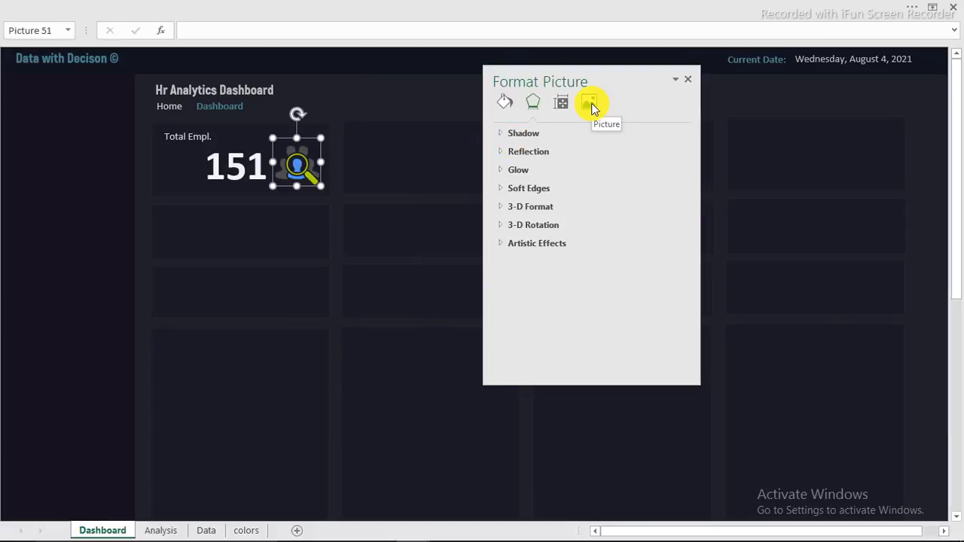
pyautogui.click(590, 106)
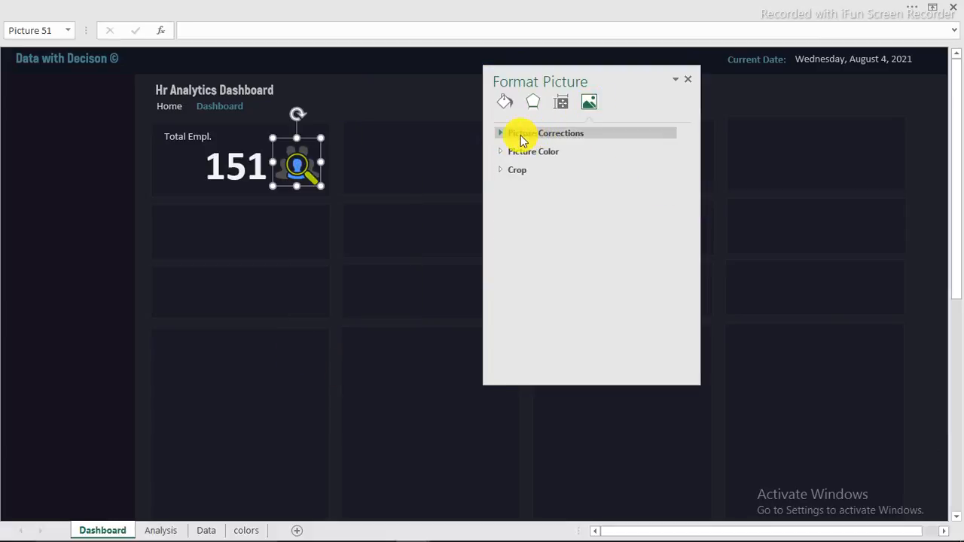
pyautogui.click(591, 135)
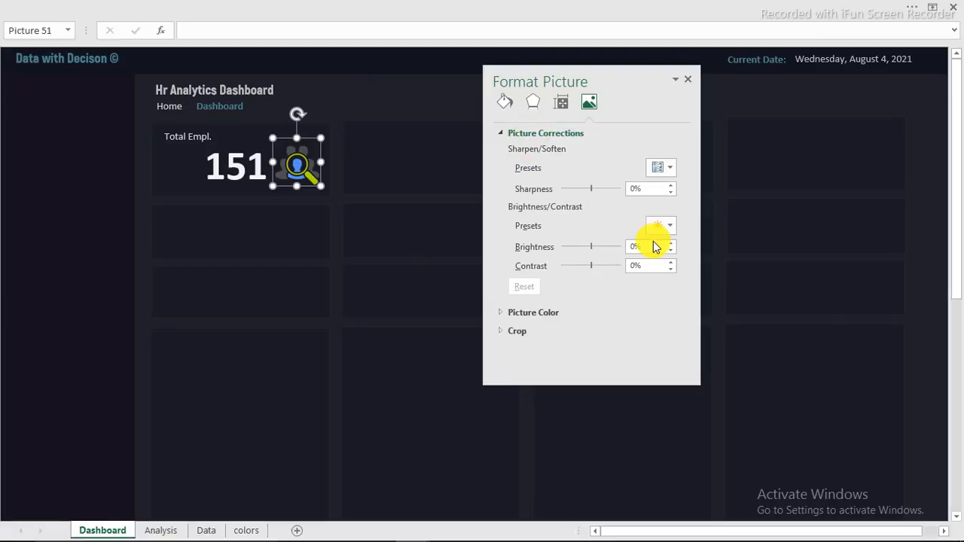
pyautogui.moveTo(593, 246); pyautogui.dragTo(633, 243)
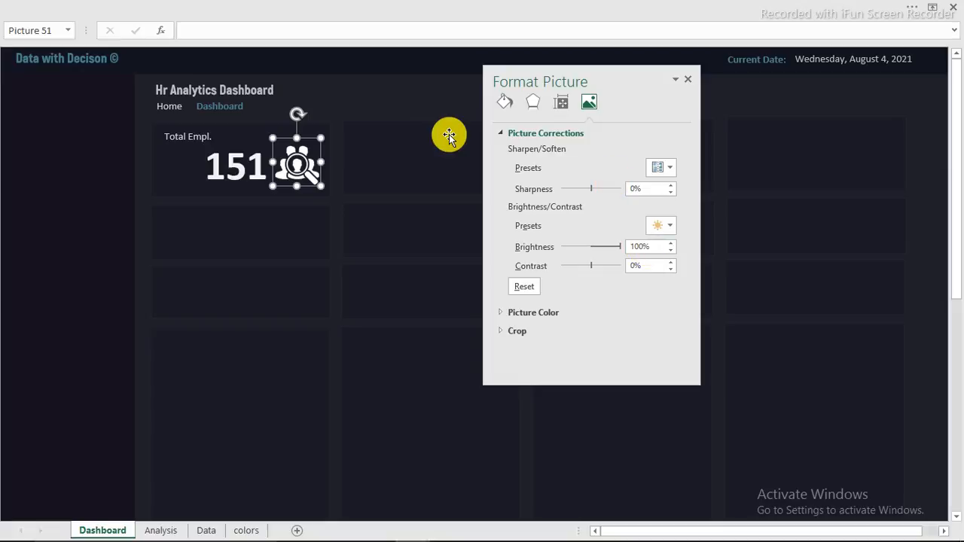
pyautogui.click(687, 81)
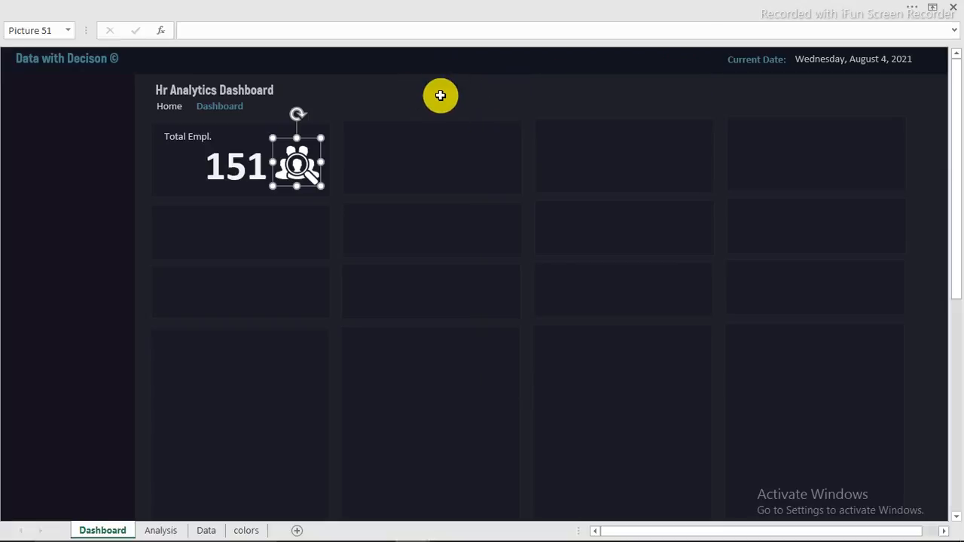
pyautogui.click(441, 96)
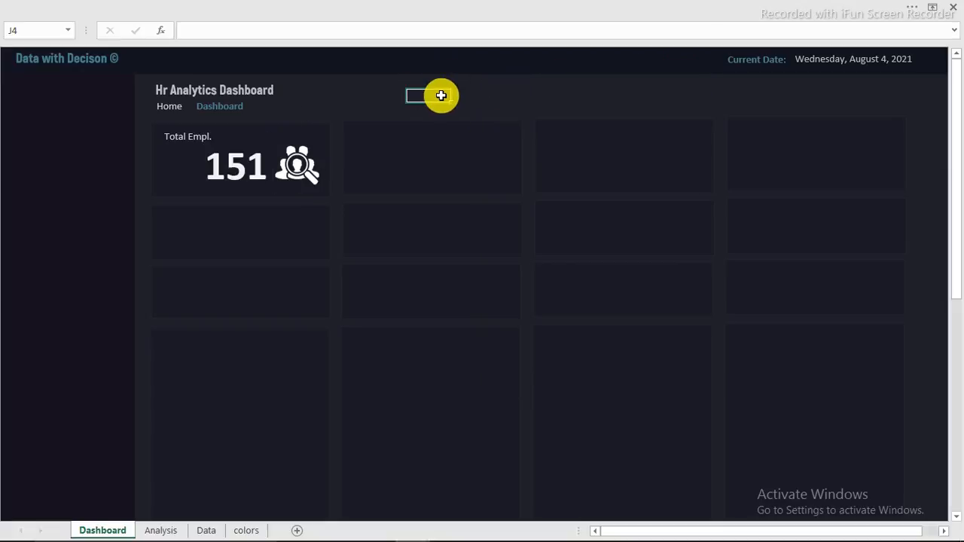
# Step: Nudge the 151 figure slightly left to balance the card
pyautogui.click(242, 164)
pyautogui.moveTo(240, 163); pyautogui.dragTo(235, 164)
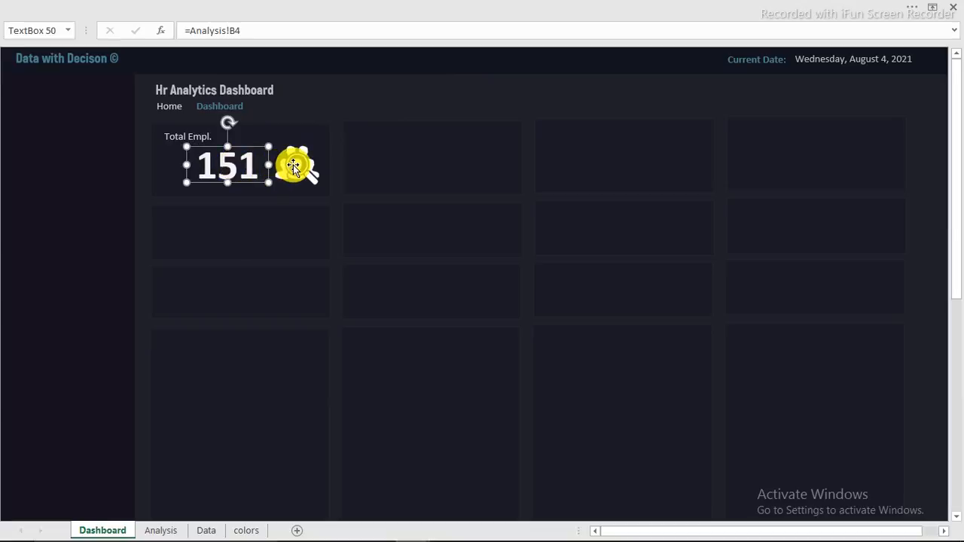
pyautogui.click(411, 95)
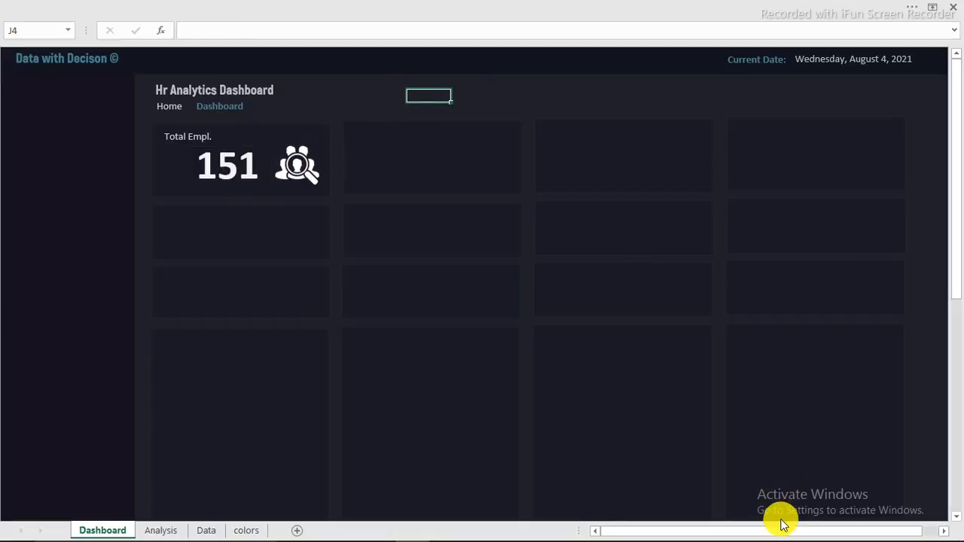
pyautogui.press('Right')
pyautogui.press('Right')
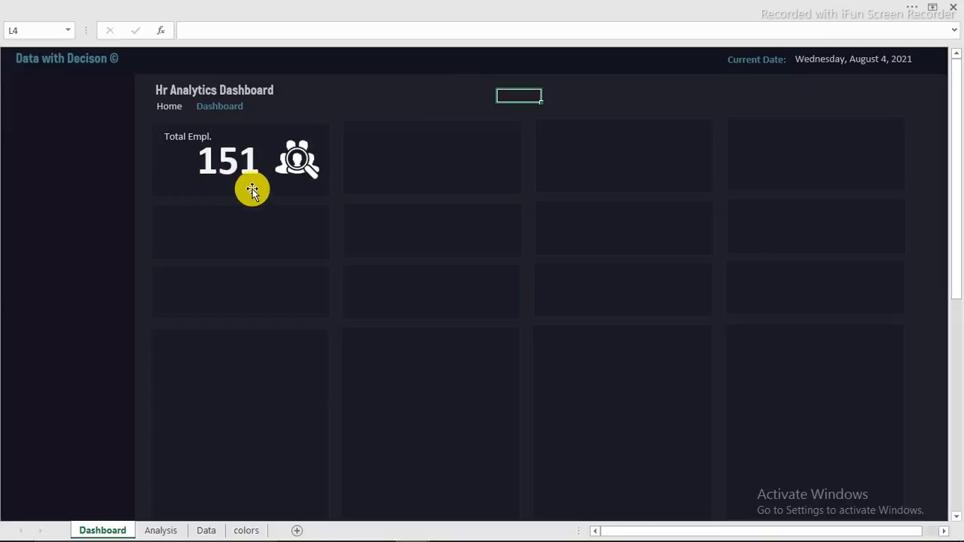
pyautogui.moveTo(403, 532)
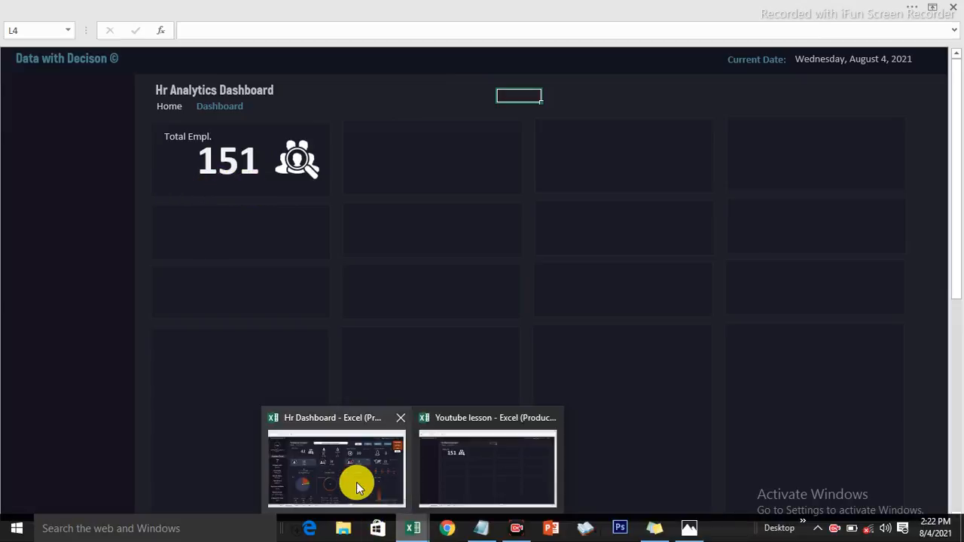
# Step: In the finished Hr Dashboard workbook, clear the Location filter and close the Years, Location and Nationality panels
pyautogui.click(356, 482)
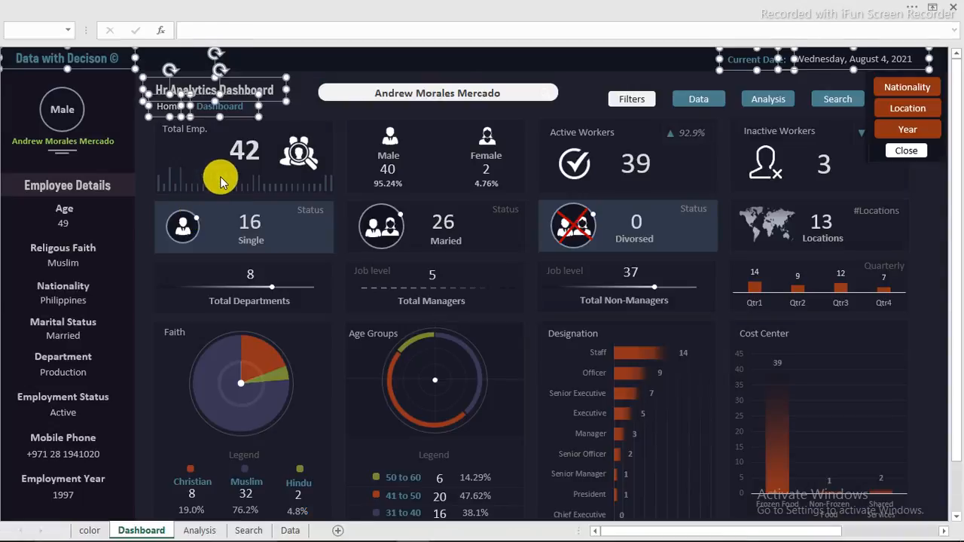
pyautogui.click(440, 61)
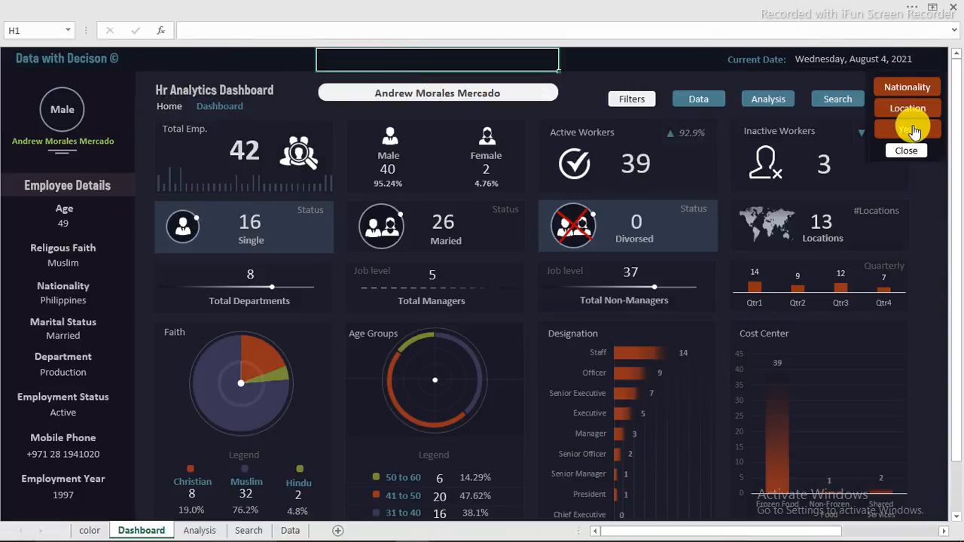
pyautogui.click(914, 132)
pyautogui.click(908, 109)
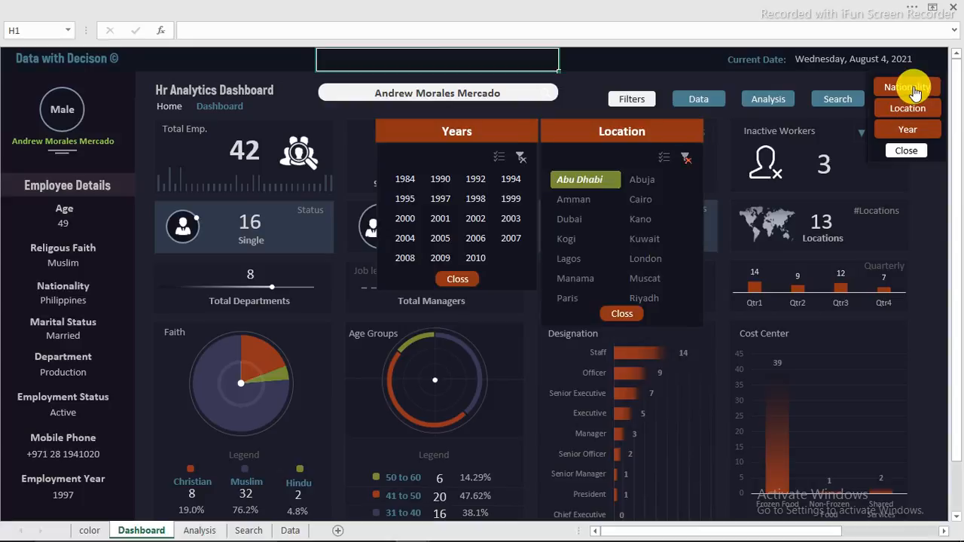
pyautogui.click(915, 92)
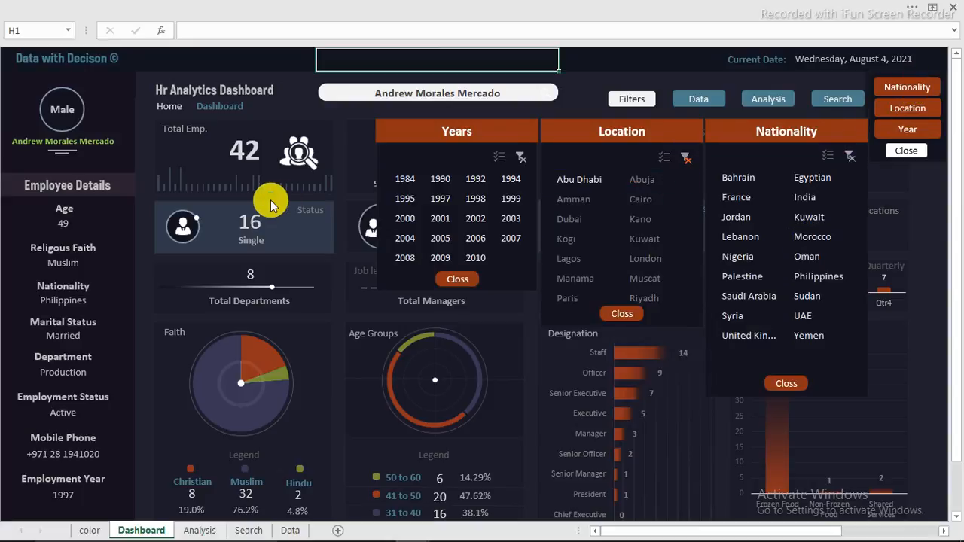
pyautogui.hotkey('ctrl', 'z')
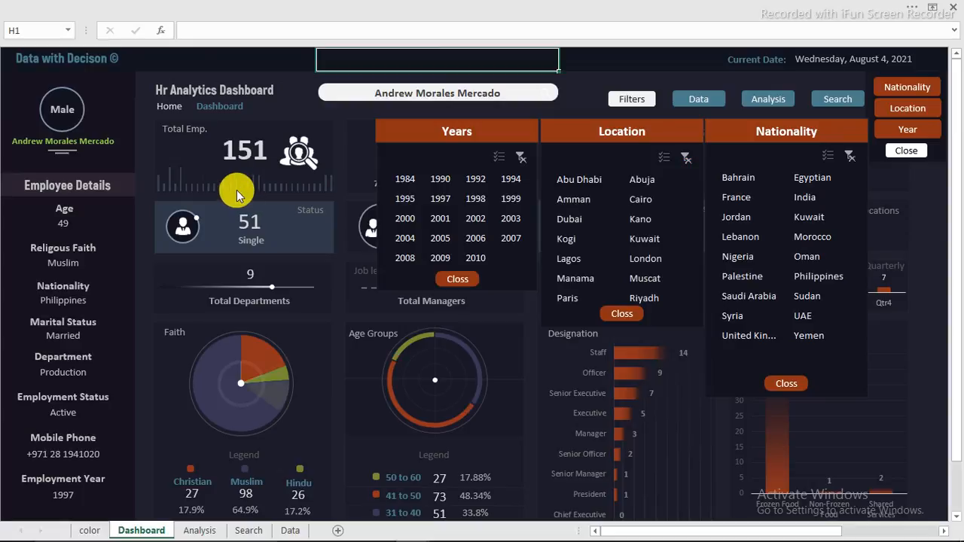
pyautogui.click(683, 157)
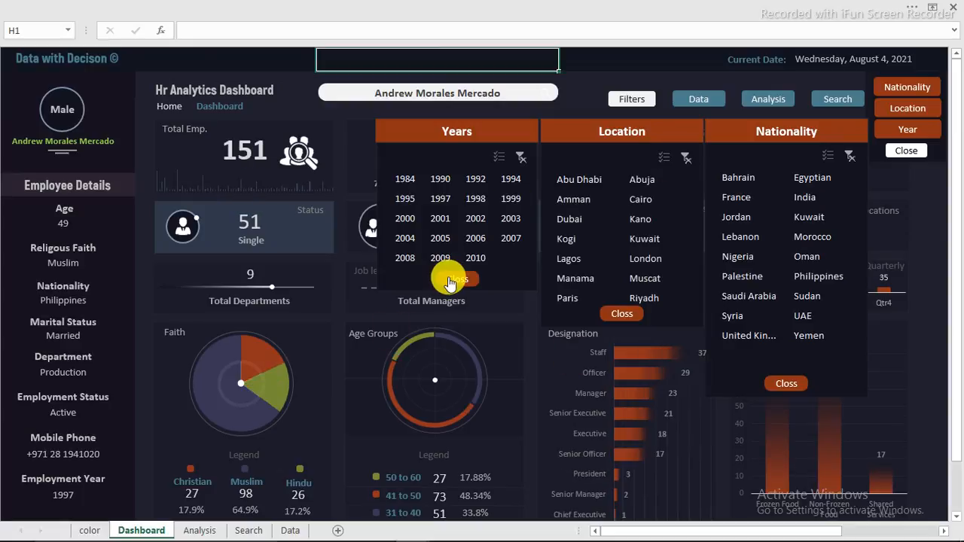
pyautogui.click(450, 283)
pyautogui.click(621, 313)
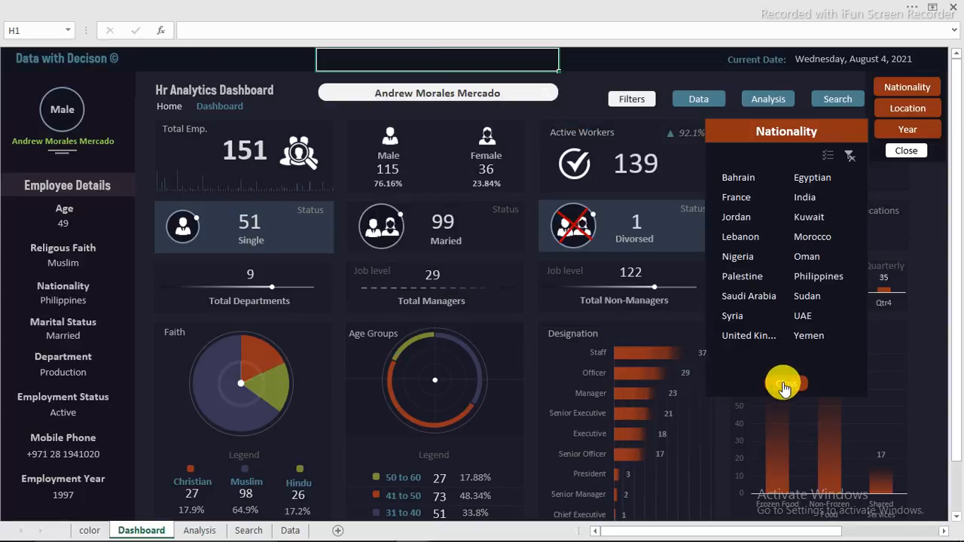
pyautogui.click(784, 386)
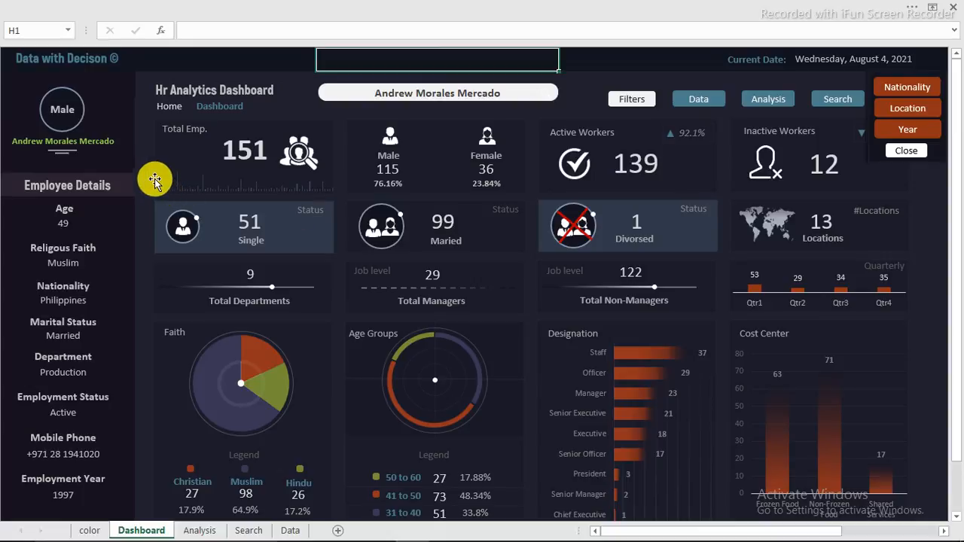
# Step: Review the finished Total Emp. card, then return to the workbook being built
pyautogui.moveTo(158, 180)
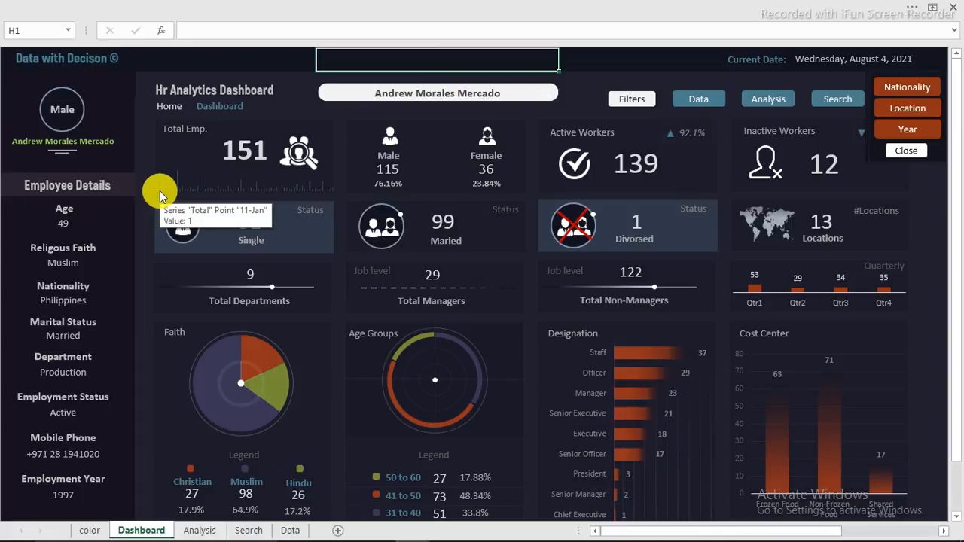
pyautogui.moveTo(219, 192)
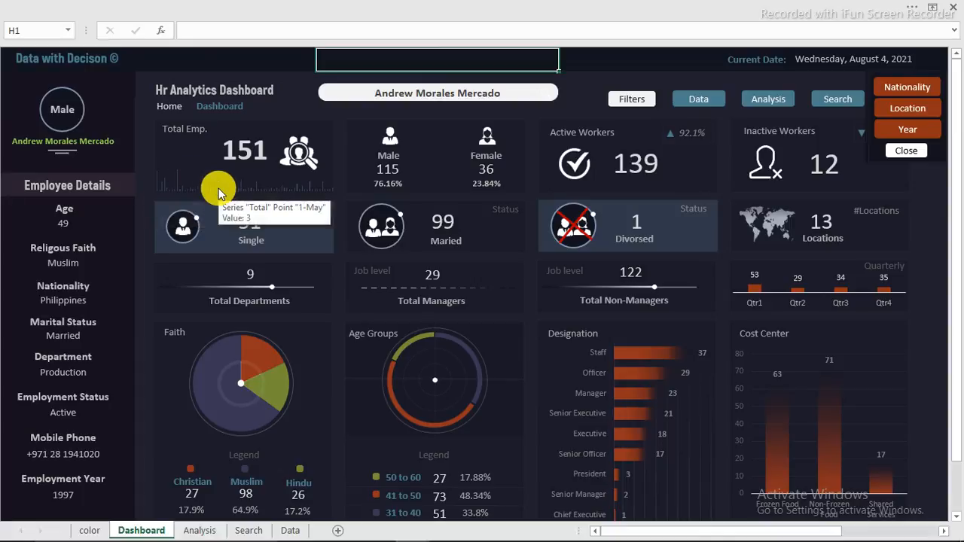
pyautogui.moveTo(399, 522)
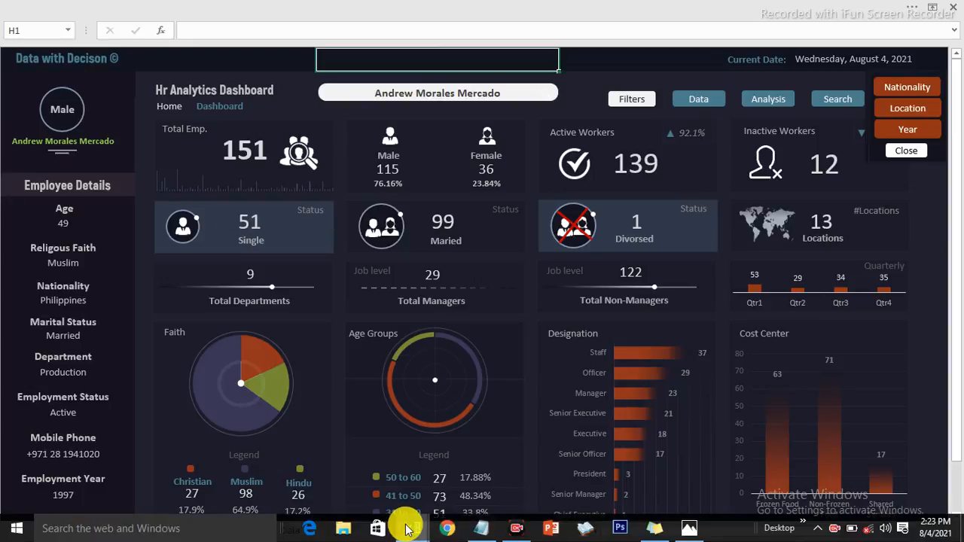
pyautogui.click(538, 487)
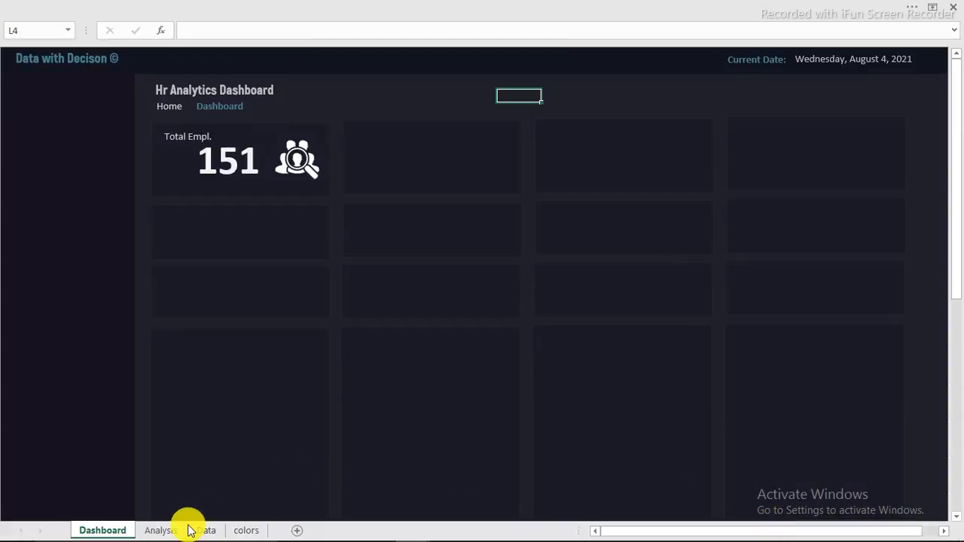
# Step: Copy the Count of Emp_ID pivot from B3:B4 to D3 and remove Emp_ID from the copy
pyautogui.click(160, 530)
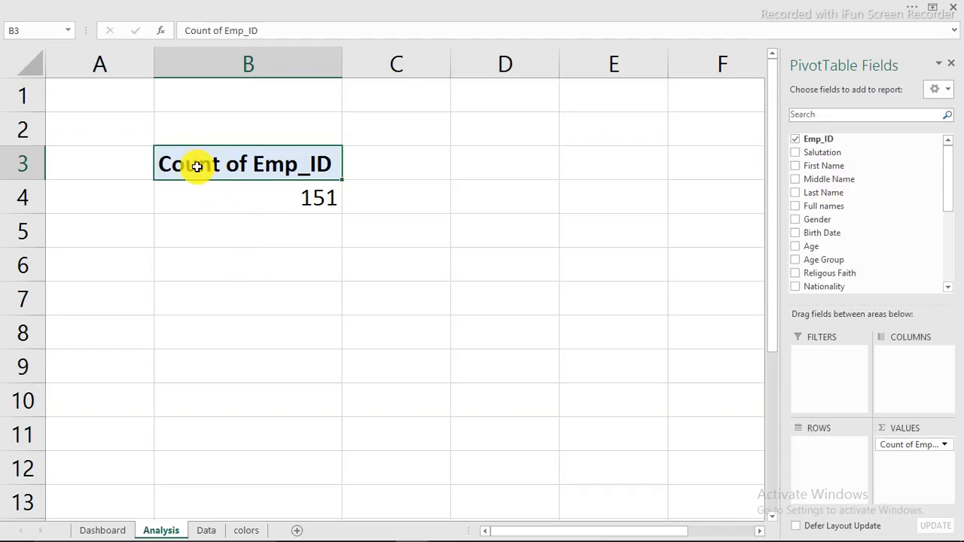
pyautogui.moveTo(197, 161); pyautogui.dragTo(272, 208)
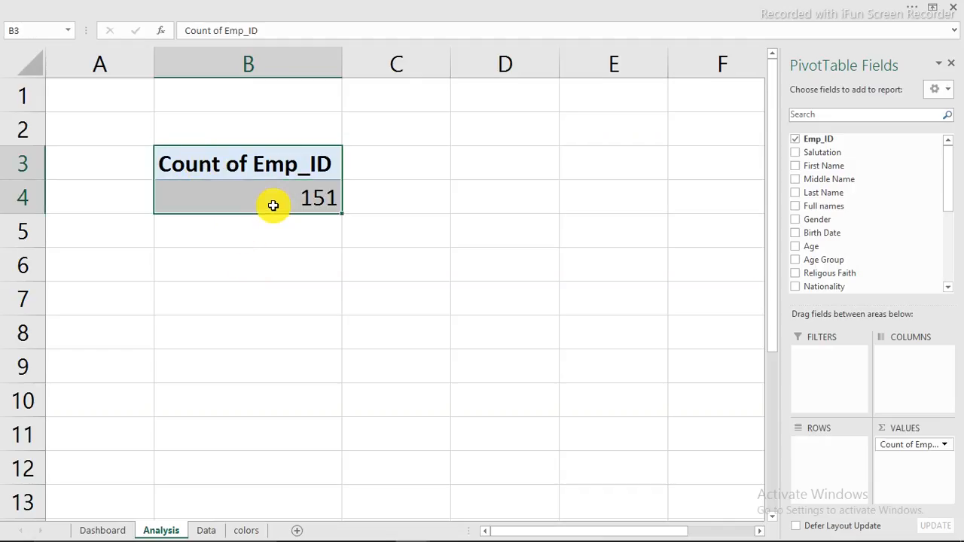
pyautogui.rightClick(273, 207)
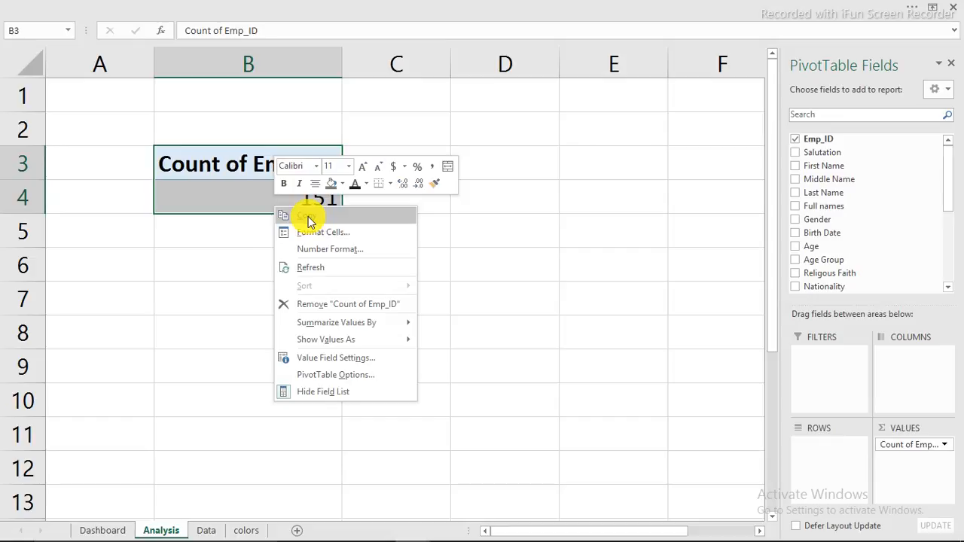
pyautogui.click(308, 216)
pyautogui.click(485, 164)
pyautogui.rightClick(485, 165)
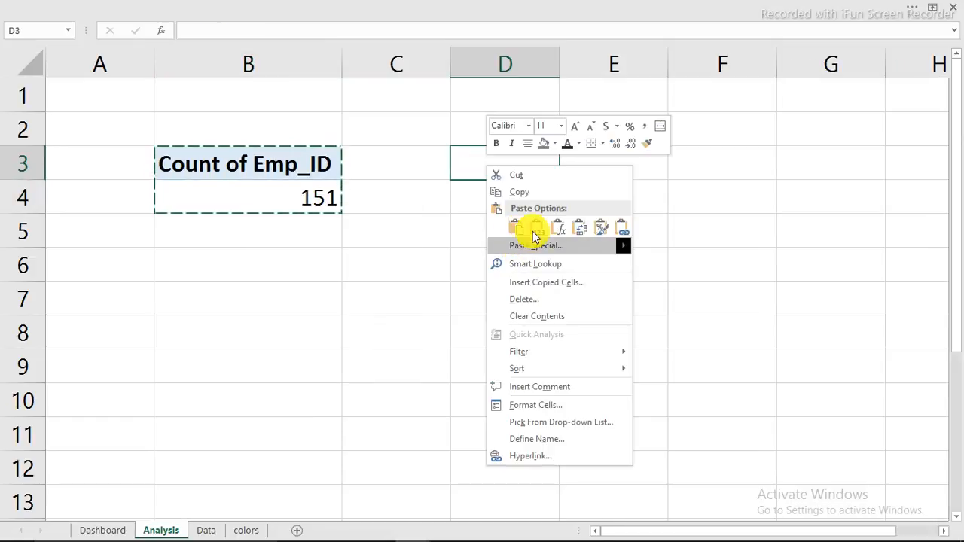
pyautogui.click(522, 232)
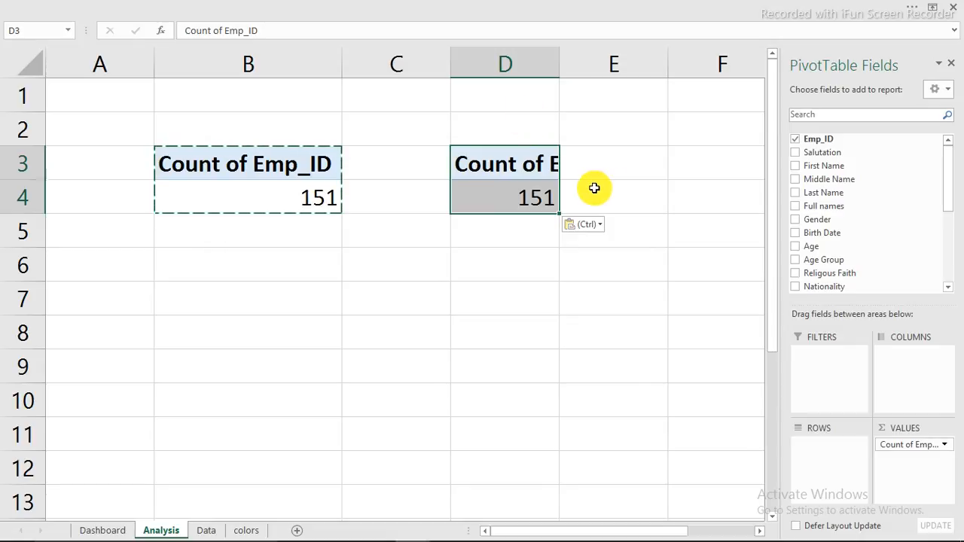
pyautogui.click(795, 139)
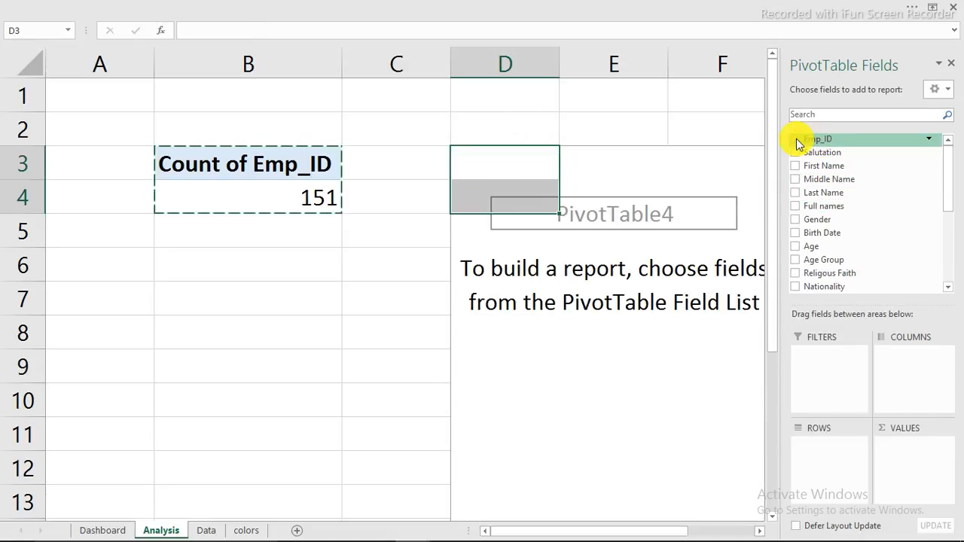
# Step: Put Emp_ID back into the copied pivot as a count in Values
pyautogui.click(796, 139)
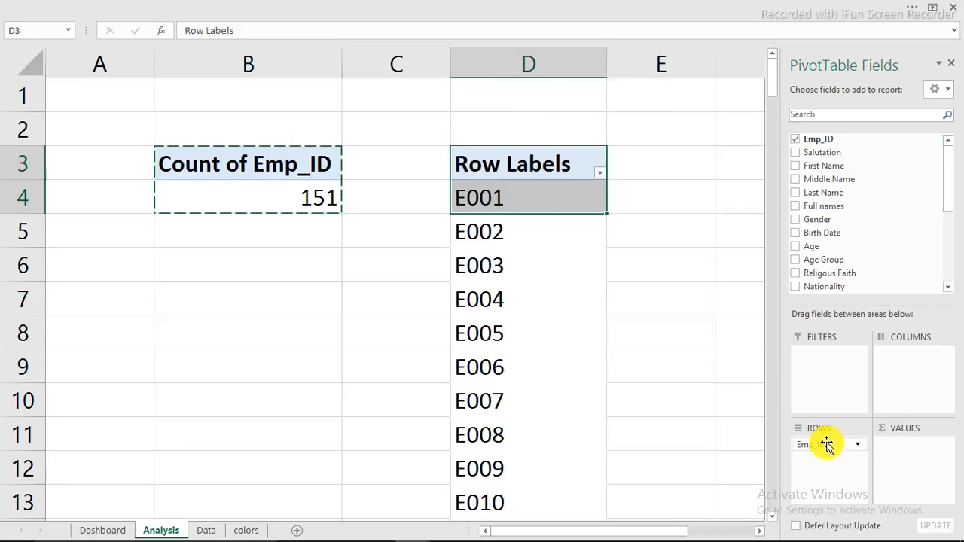
pyautogui.moveTo(821, 445); pyautogui.dragTo(908, 452)
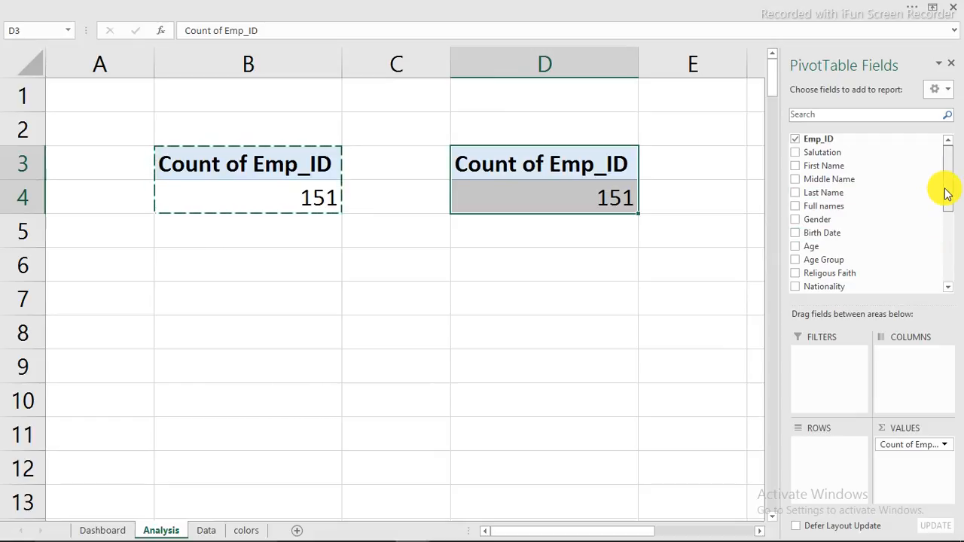
pyautogui.moveTo(945, 189); pyautogui.dragTo(947, 244)
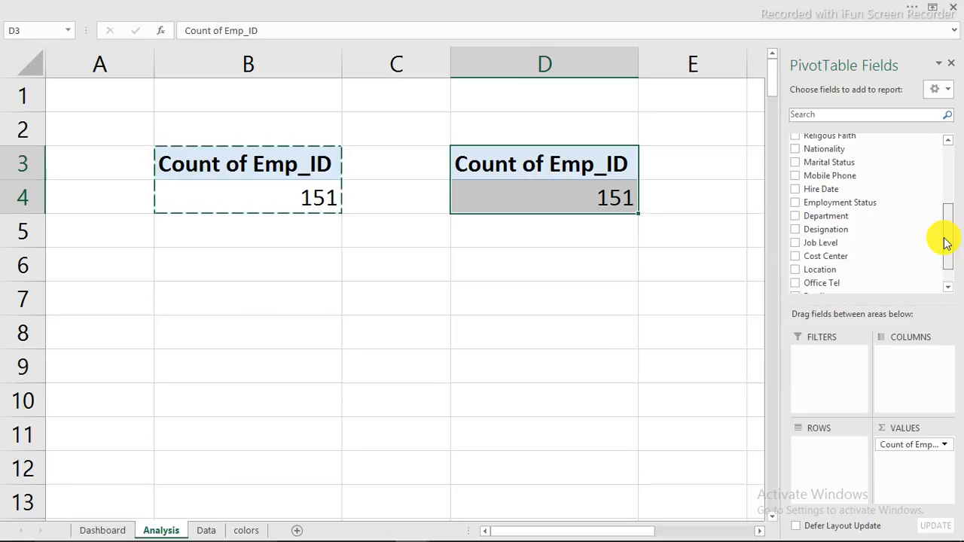
pyautogui.moveTo(947, 243)
pyautogui.mouseDown()
pyautogui.moveTo(943, 267)
pyautogui.moveTo(949, 231)
pyautogui.mouseUp()
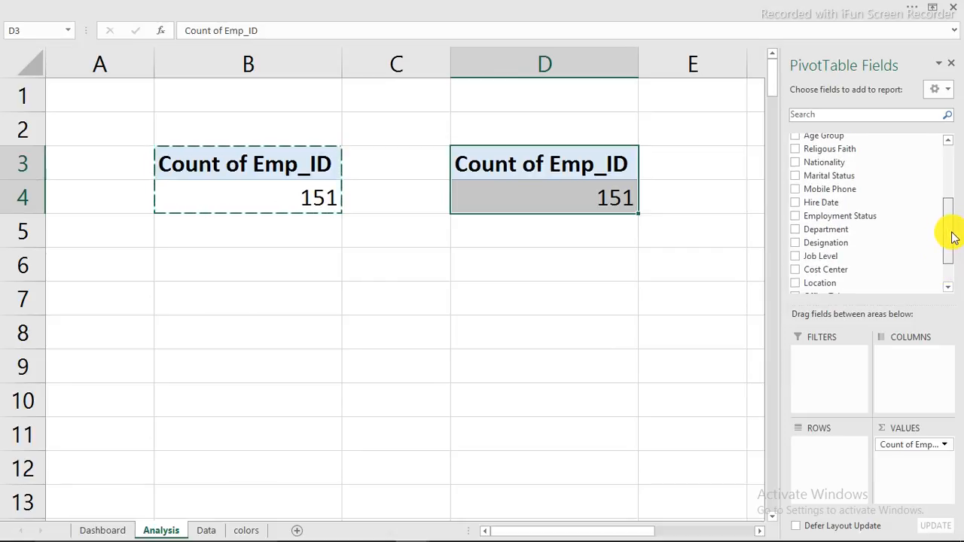
# Step: Add Hire Date to the rows, grouped into Years and Quarters (1984: 1, 1992: 4)
pyautogui.moveTo(812, 204); pyautogui.dragTo(824, 460)
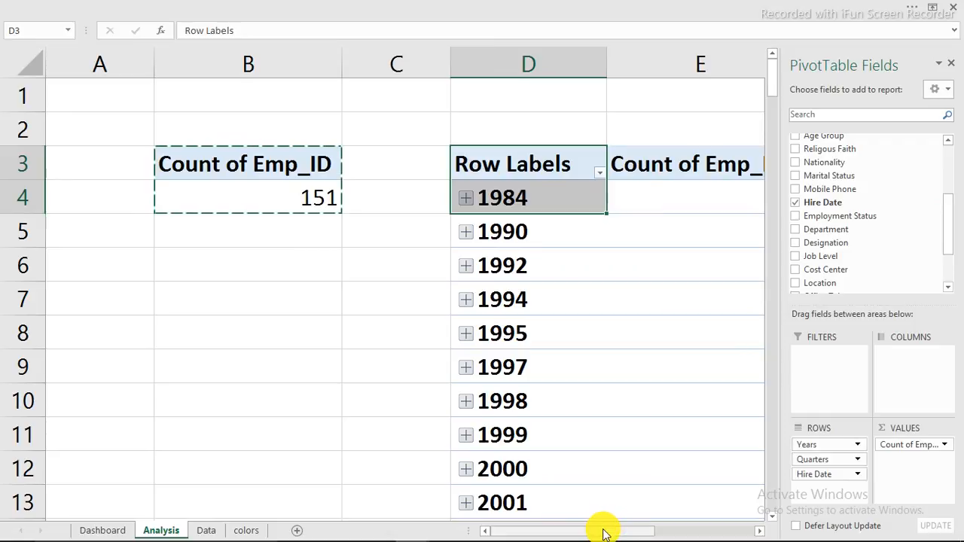
pyautogui.moveTo(602, 531); pyautogui.dragTo(646, 527)
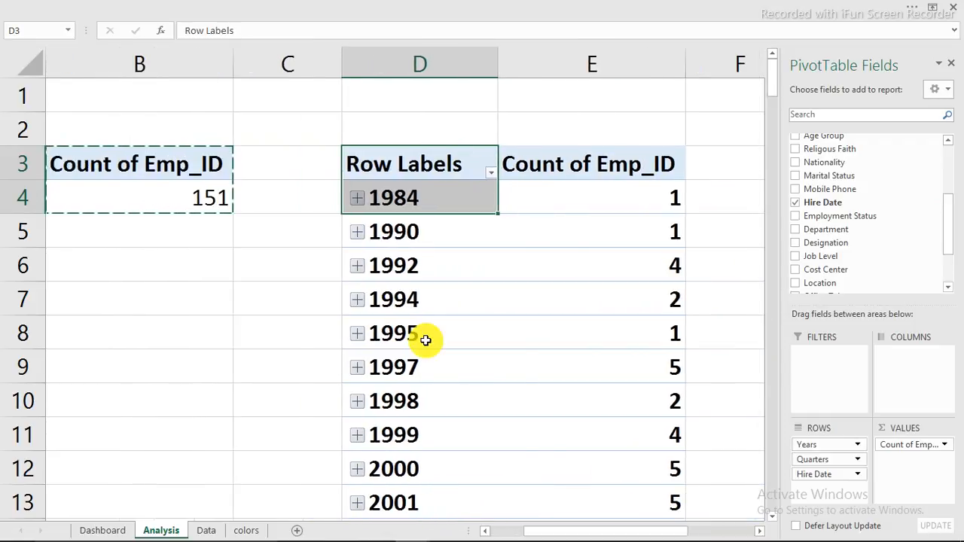
pyautogui.rightClick(402, 201)
pyautogui.press('Escape')
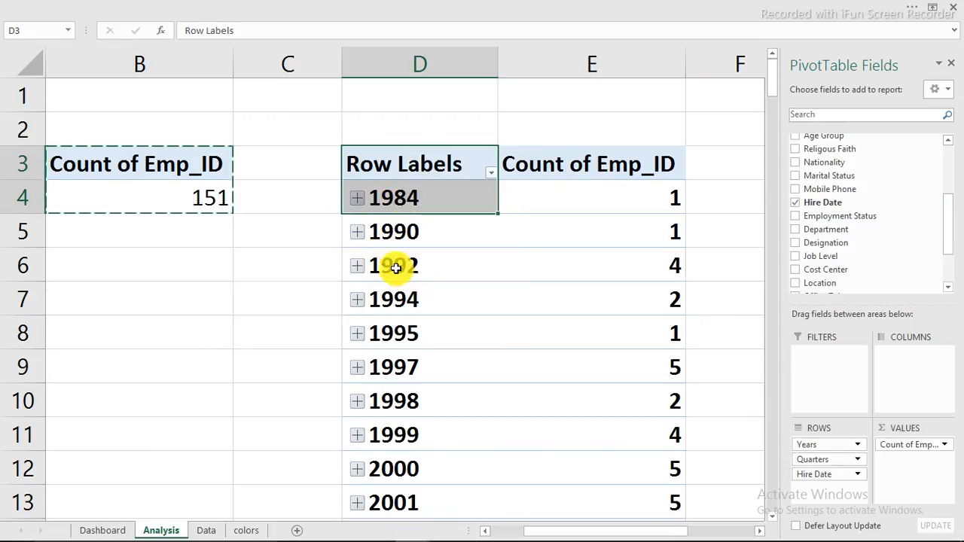
pyautogui.click(399, 270)
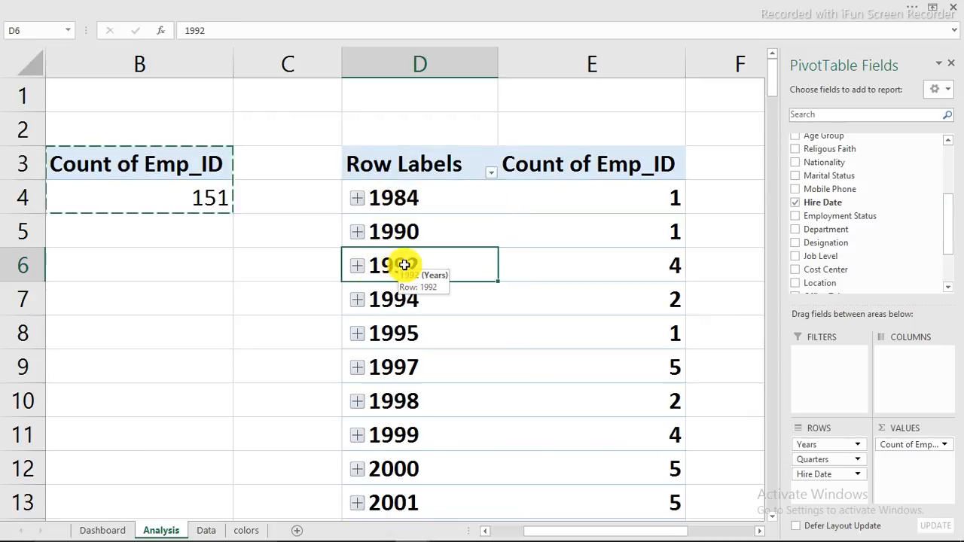
pyautogui.rightClick(404, 264)
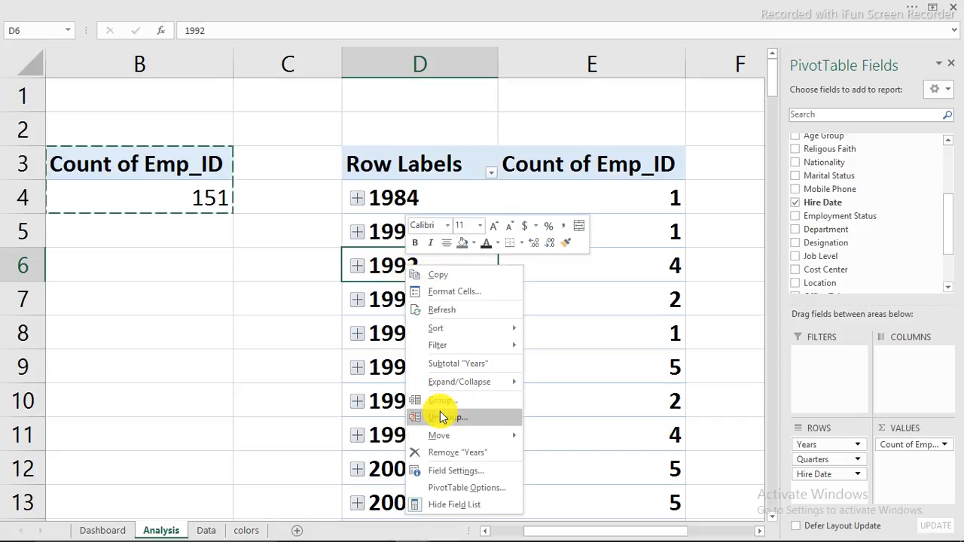
# Step: Ungroup the hire dates, then regroup them by Days, Months, Quarters and Years
pyautogui.click(448, 418)
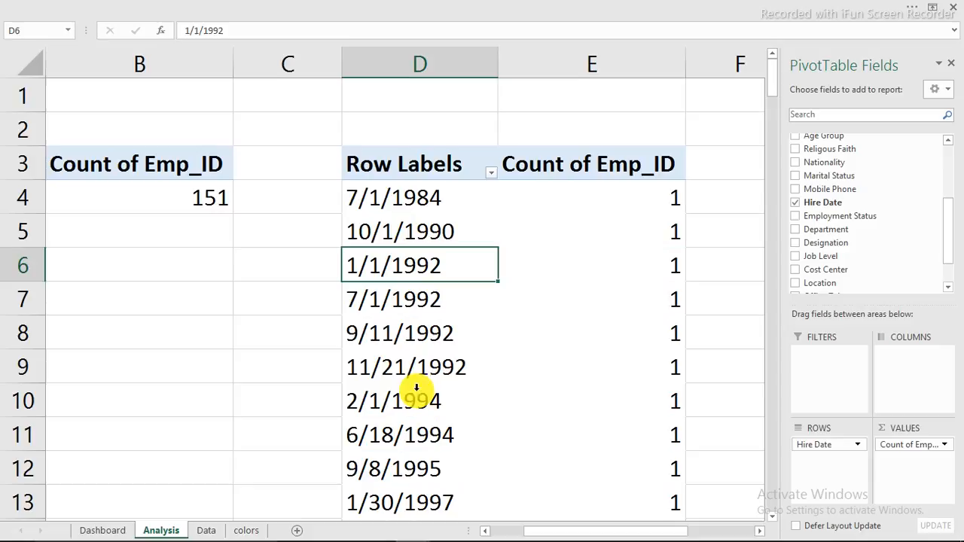
pyautogui.rightClick(401, 270)
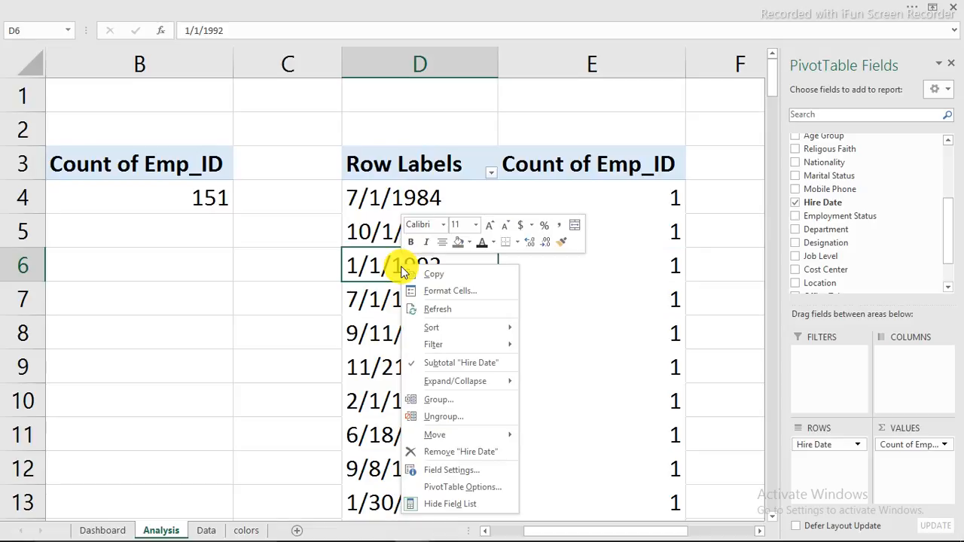
pyautogui.click(453, 405)
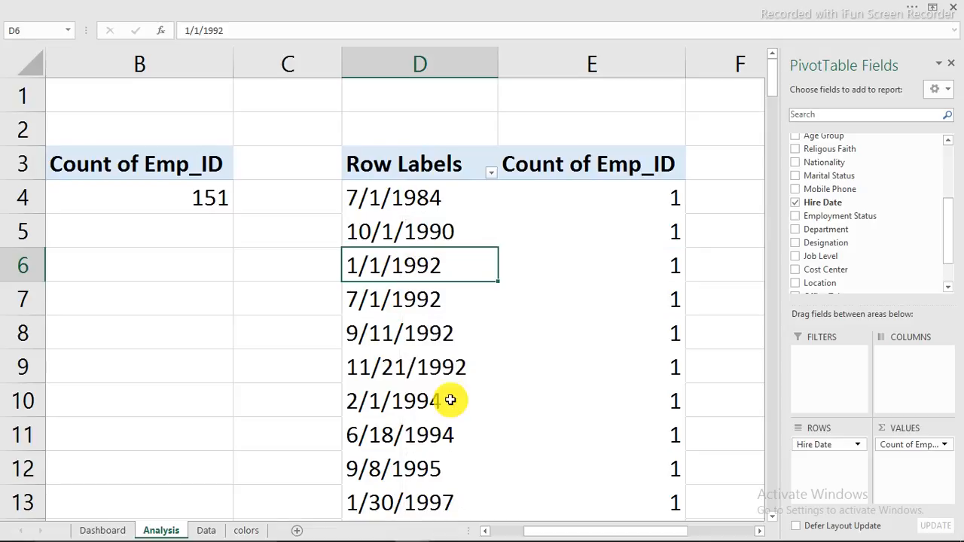
pyautogui.click(397, 405)
pyautogui.click(399, 424)
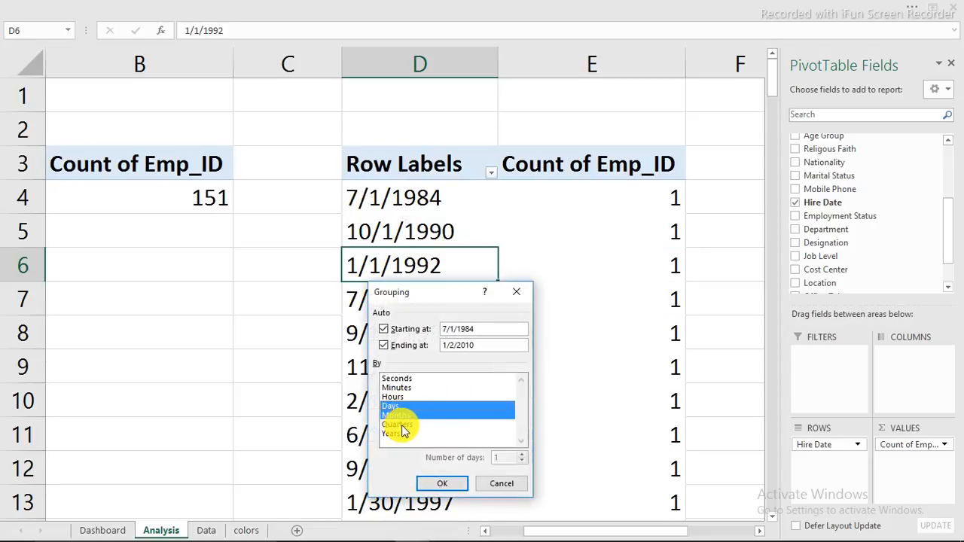
pyautogui.click(400, 433)
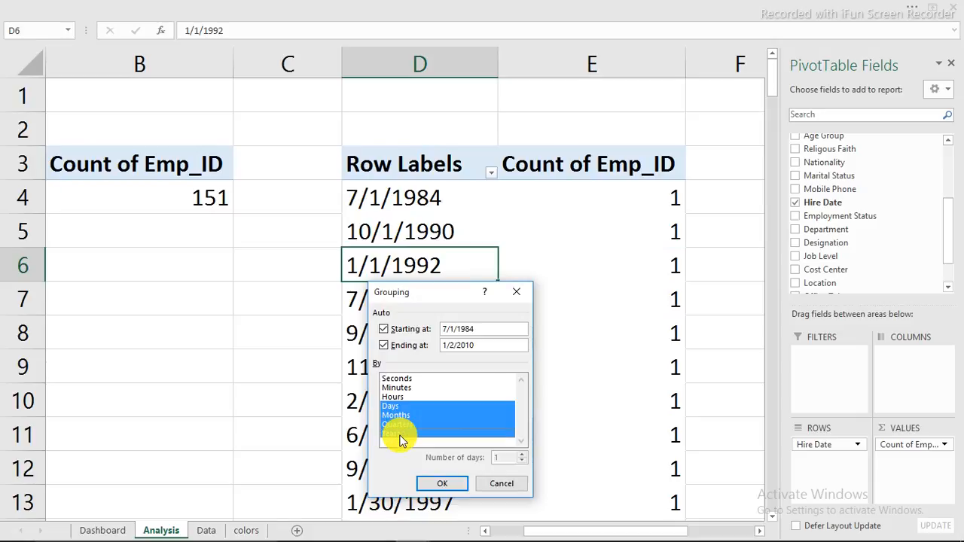
pyautogui.click(430, 484)
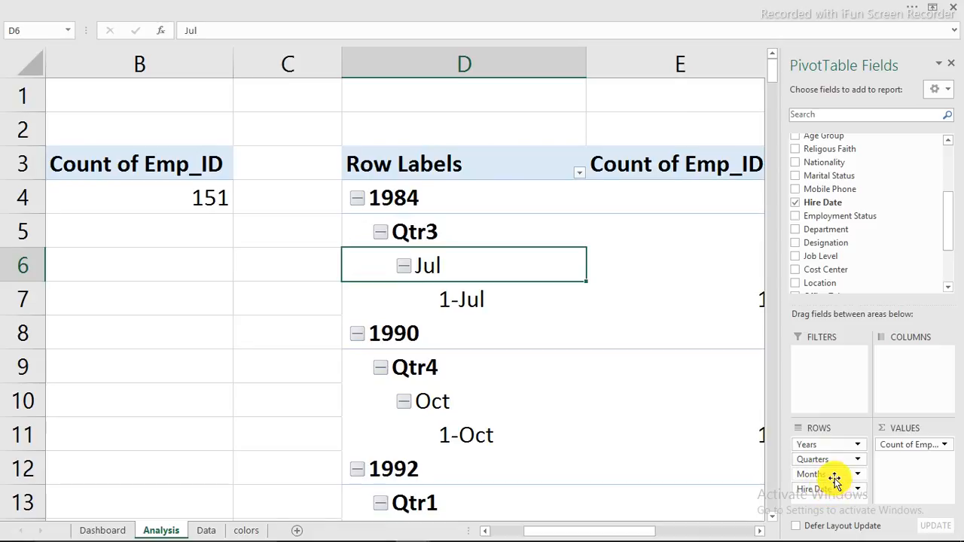
# Step: Remove Months, Quarters and Years from rows, leaving per-day counts like 1-Jan: 10
pyautogui.moveTo(835, 477); pyautogui.dragTo(726, 470)
pyautogui.moveTo(814, 460); pyautogui.dragTo(673, 452)
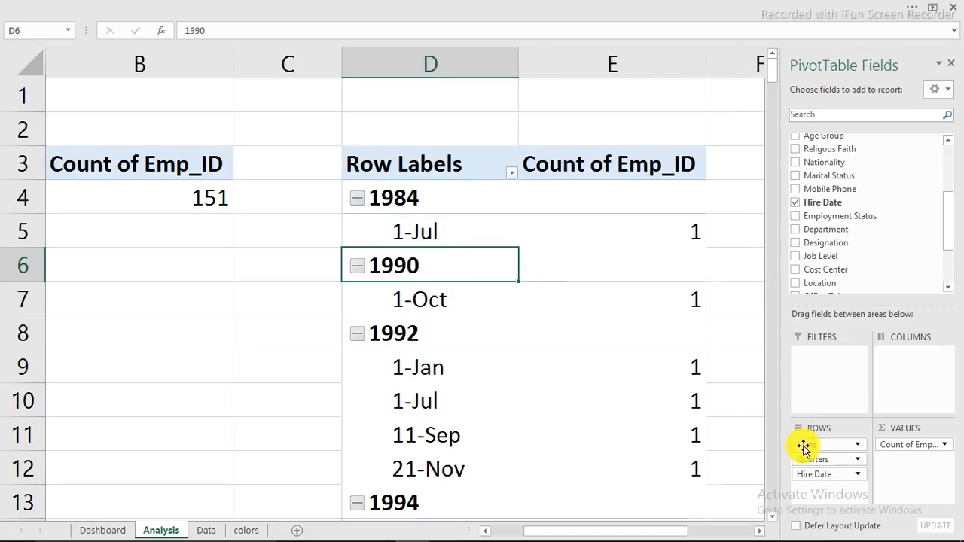
pyautogui.moveTo(803, 446); pyautogui.dragTo(669, 431)
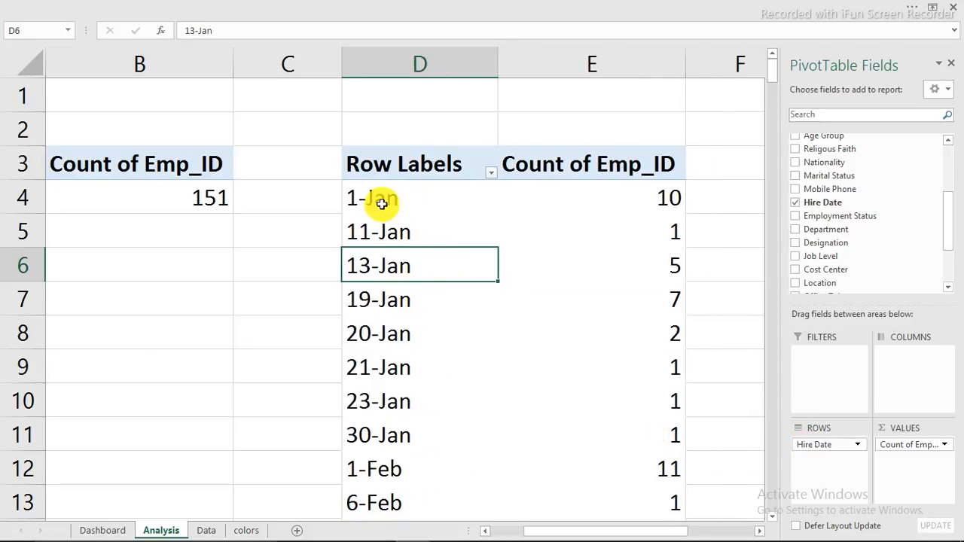
pyautogui.moveTo(948, 201); pyautogui.dragTo(942, 254)
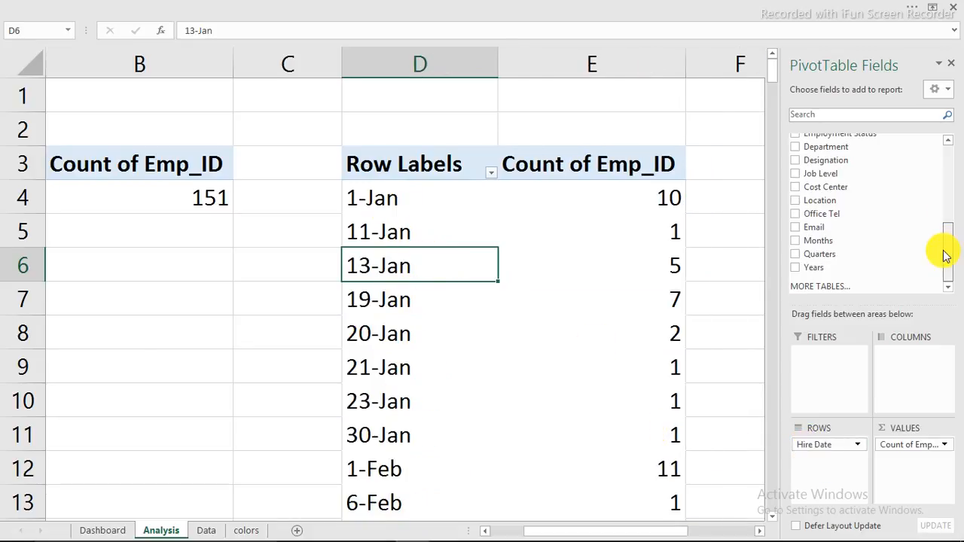
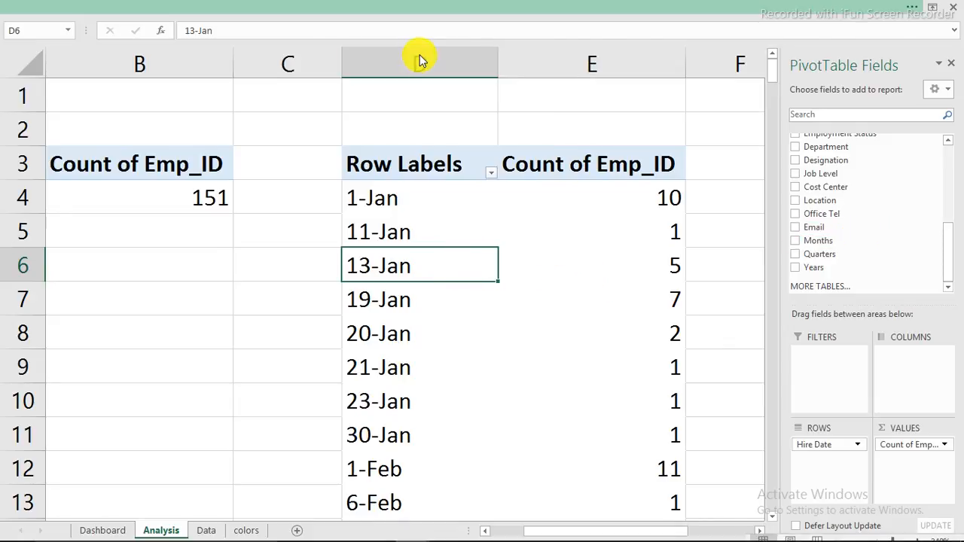
# Step: Insert a clustered column pivot chart of the hire-date counts beside the pivot table
pyautogui.click(412, 7)
pyautogui.click(405, 54)
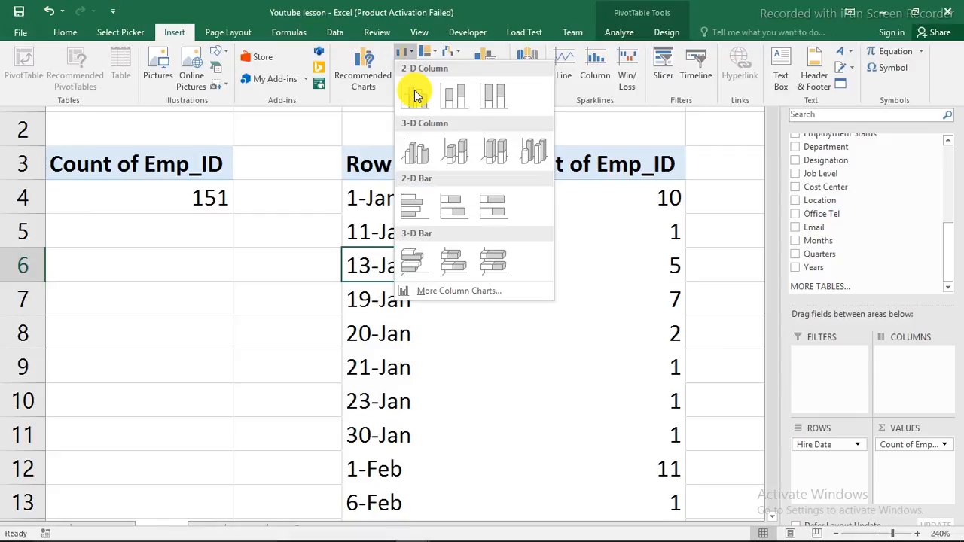
pyautogui.click(417, 104)
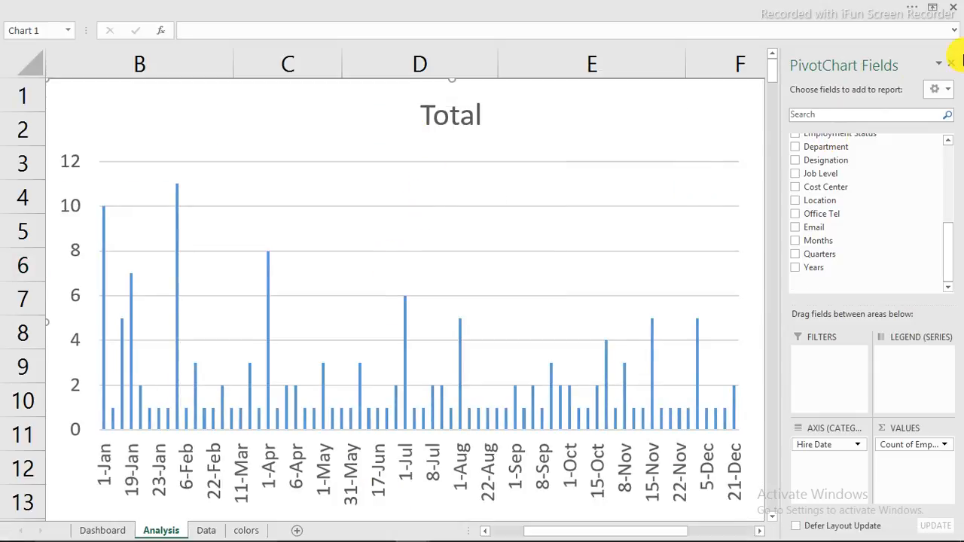
pyautogui.click(953, 66)
pyautogui.click(510, 203)
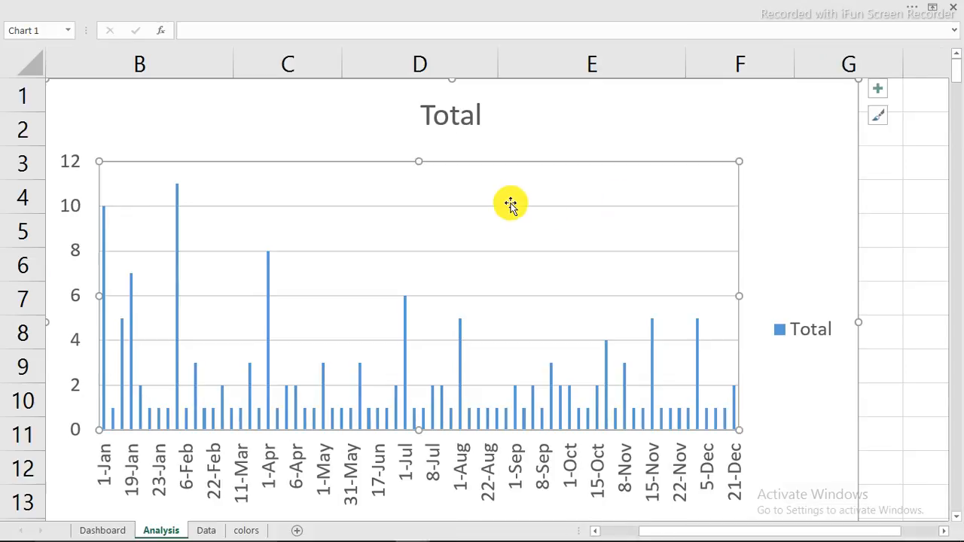
pyautogui.click(858, 151)
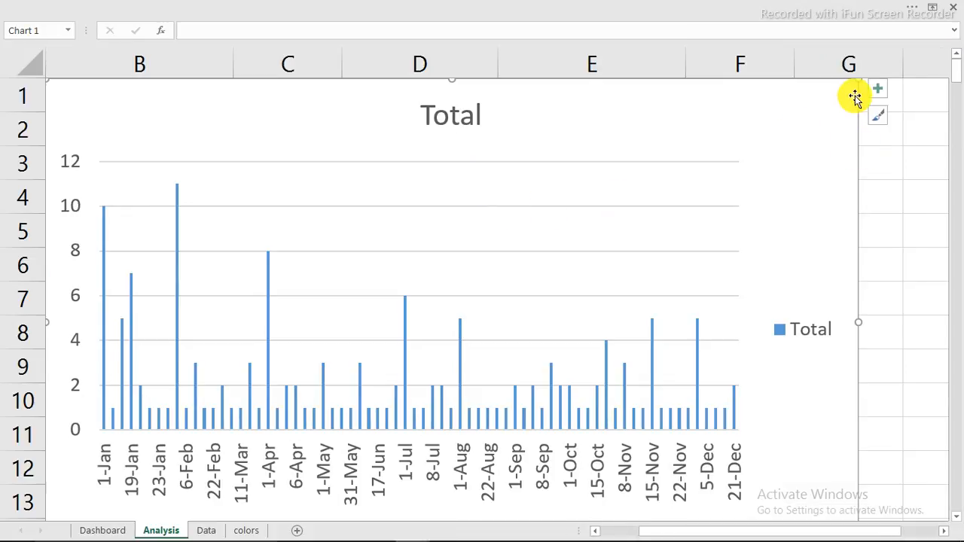
pyautogui.moveTo(859, 80); pyautogui.dragTo(724, 246)
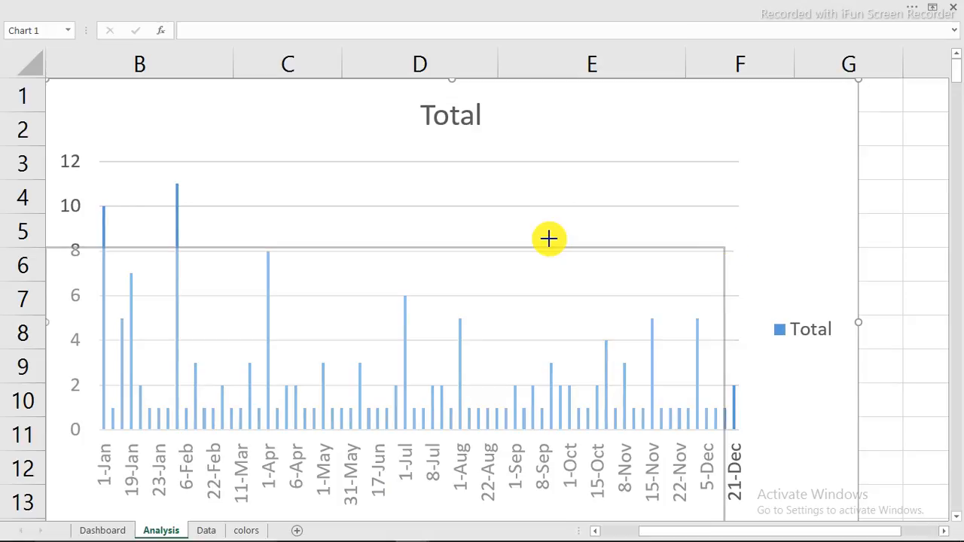
pyautogui.moveTo(537, 226); pyautogui.dragTo(598, 134)
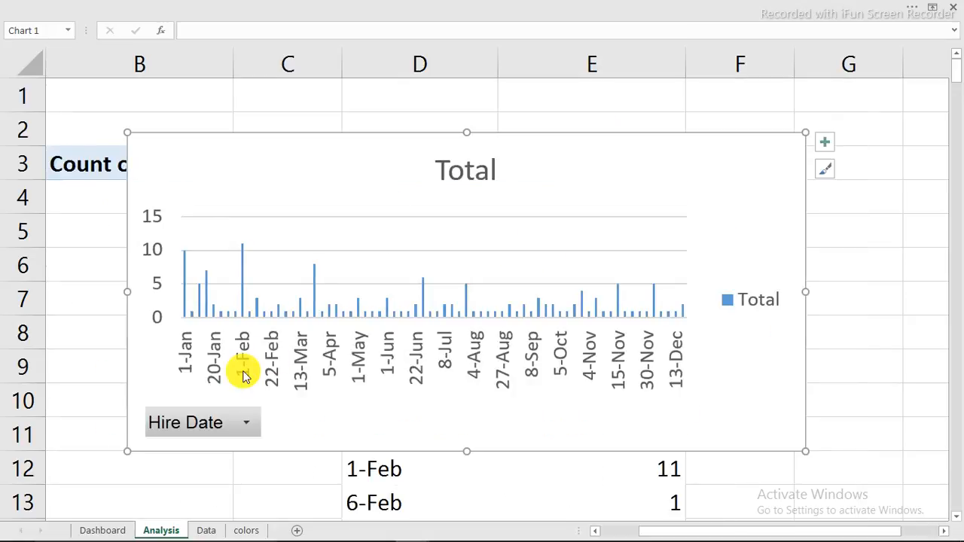
# Step: Strip the chart's field buttons, legend, title and both axes, shrink it, and cut it
pyautogui.rightClick(221, 420)
pyautogui.click(253, 381)
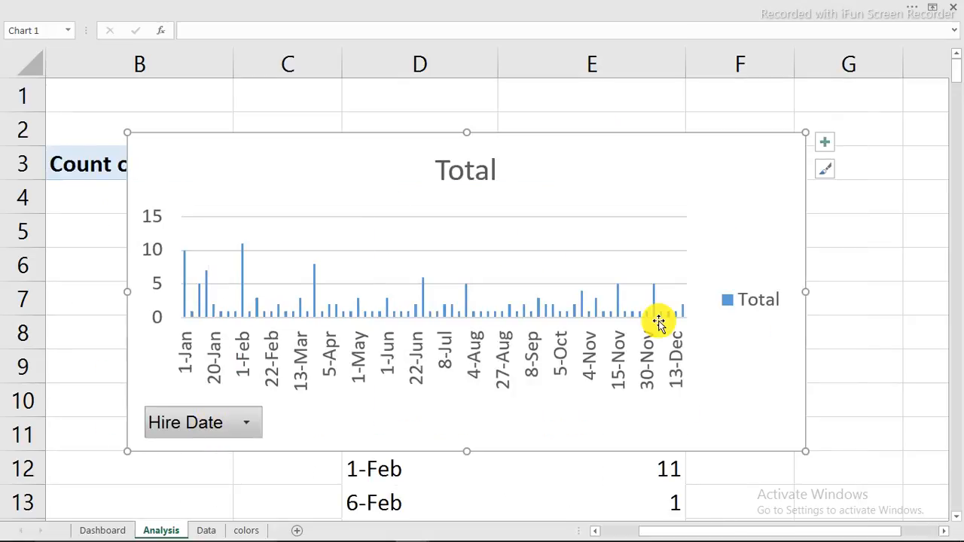
pyautogui.click(751, 324)
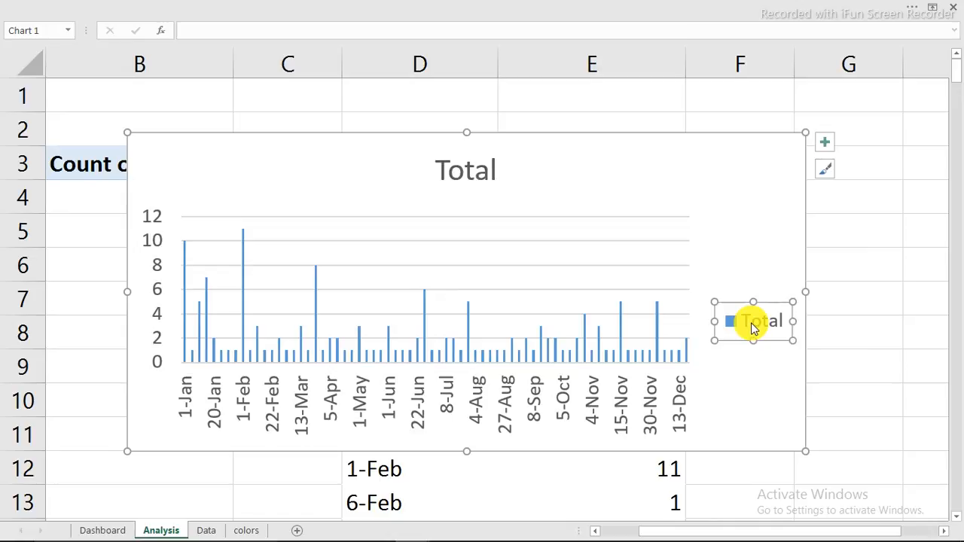
pyautogui.press('Delete')
pyautogui.click(476, 172)
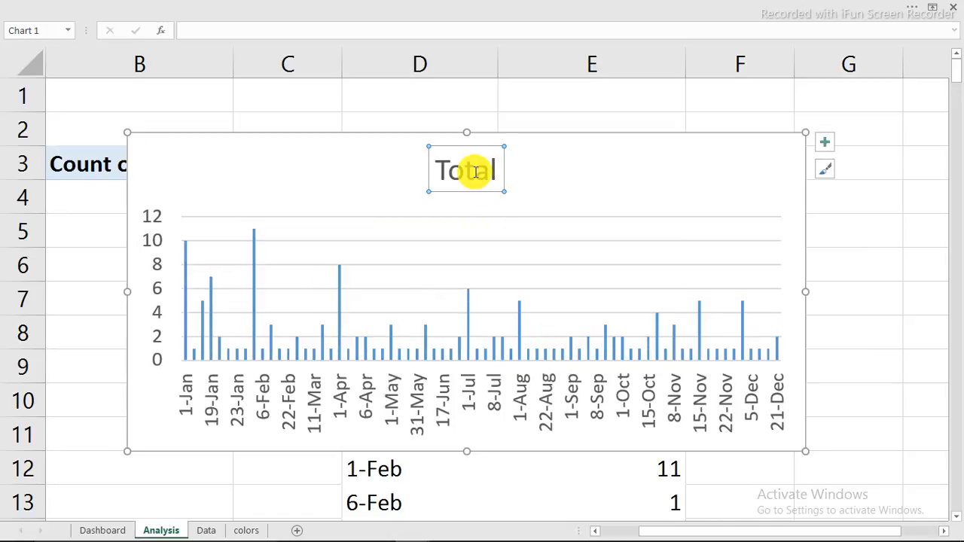
pyautogui.press('Delete')
pyautogui.click(518, 399)
pyautogui.press('Delete')
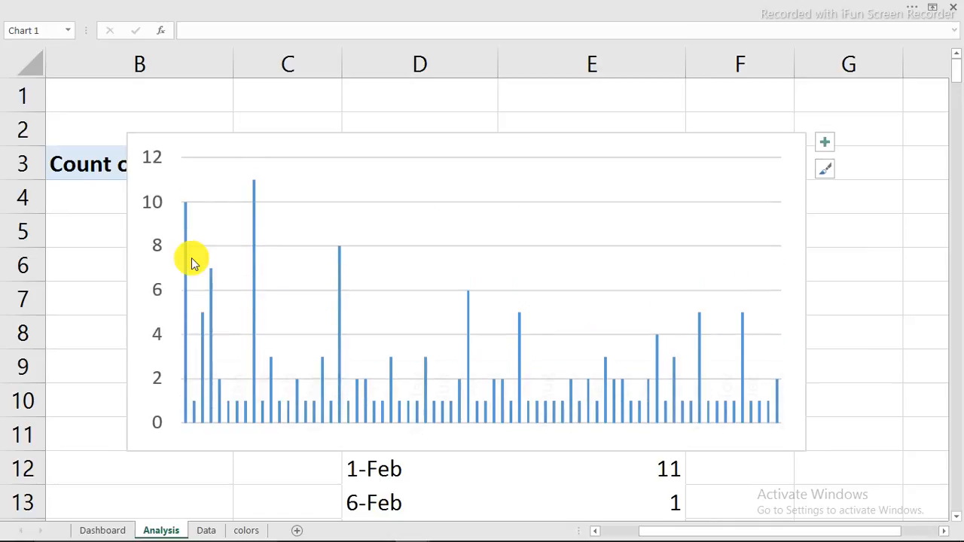
pyautogui.click(148, 205)
pyautogui.press('Delete')
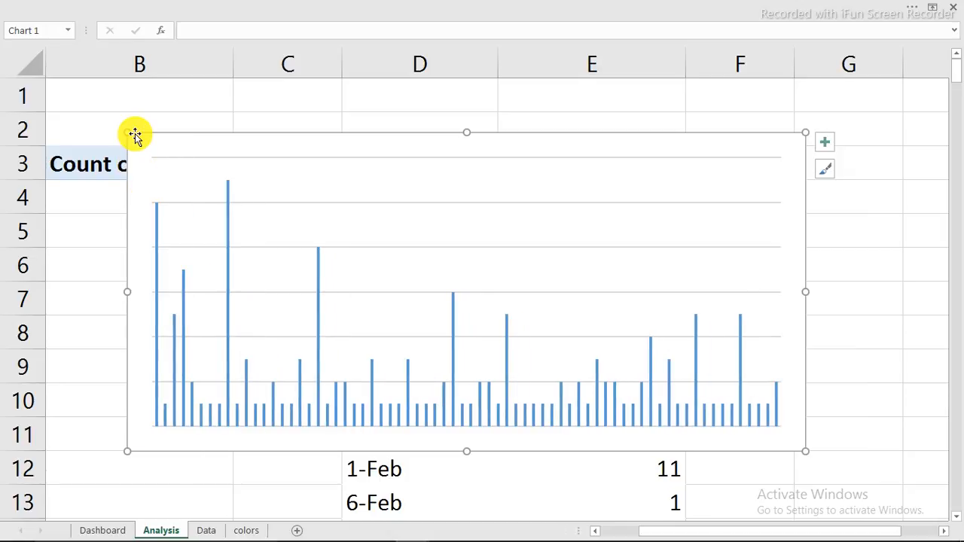
pyautogui.moveTo(129, 131); pyautogui.dragTo(229, 262)
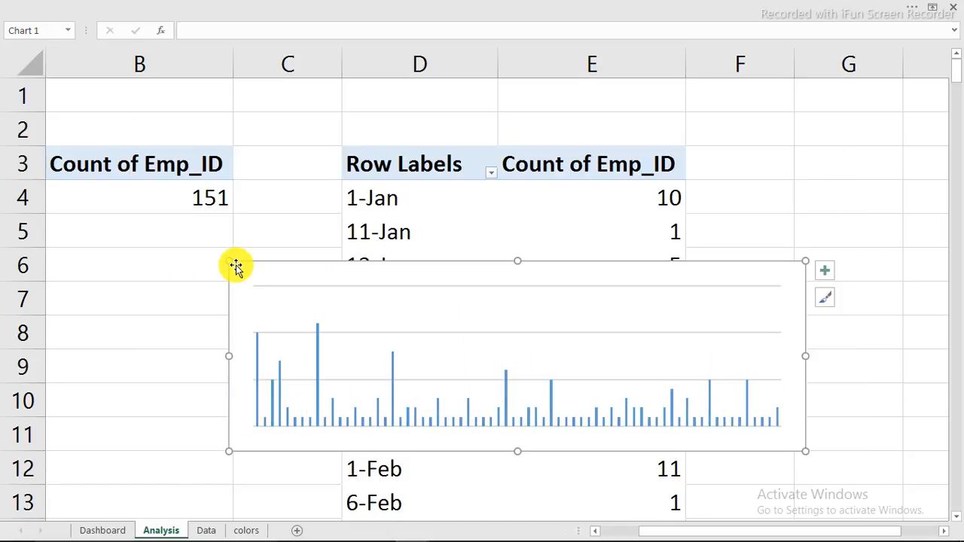
pyautogui.hotkey('ctrl', 'x')
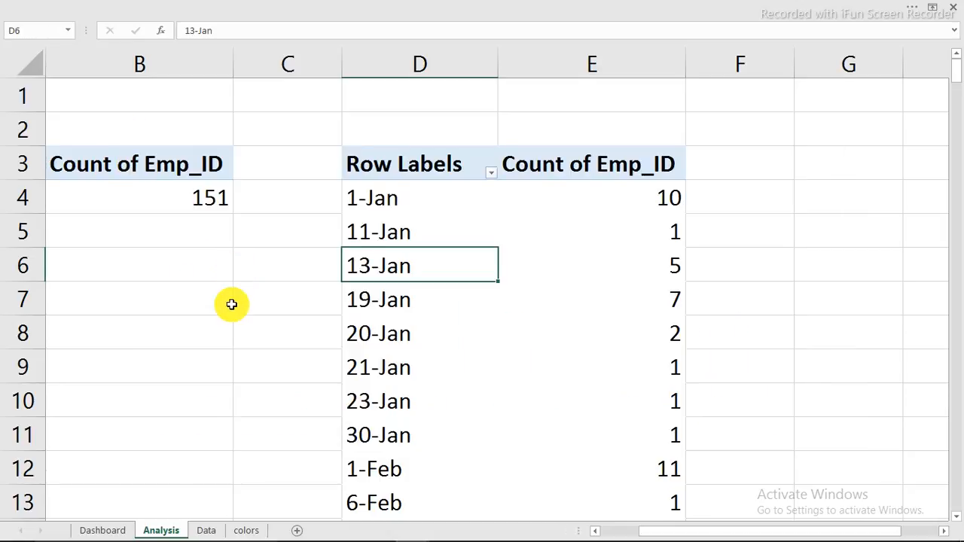
# Step: Paste the chart onto the Dashboard sheet at cell H4
pyautogui.click(101, 530)
pyautogui.click(338, 95)
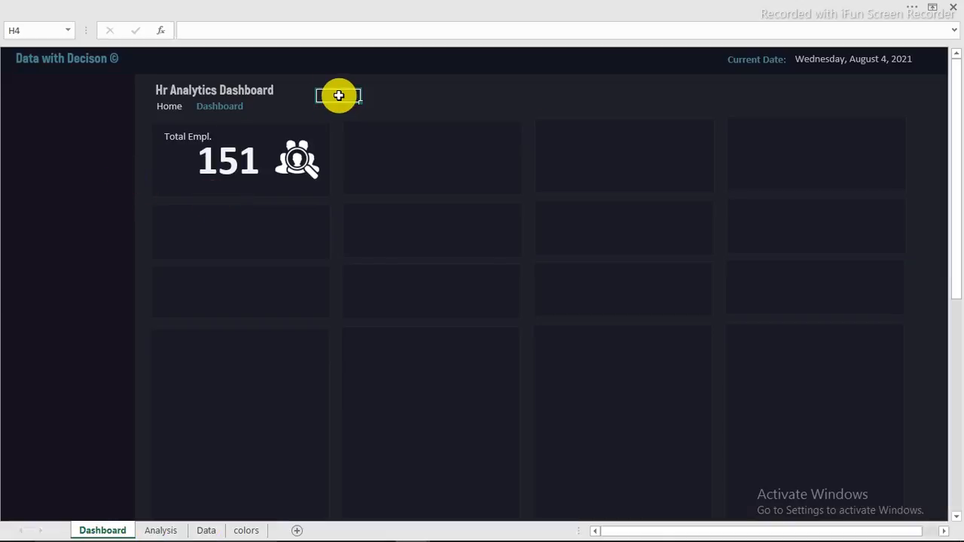
pyautogui.hotkey('ctrl', 'v')
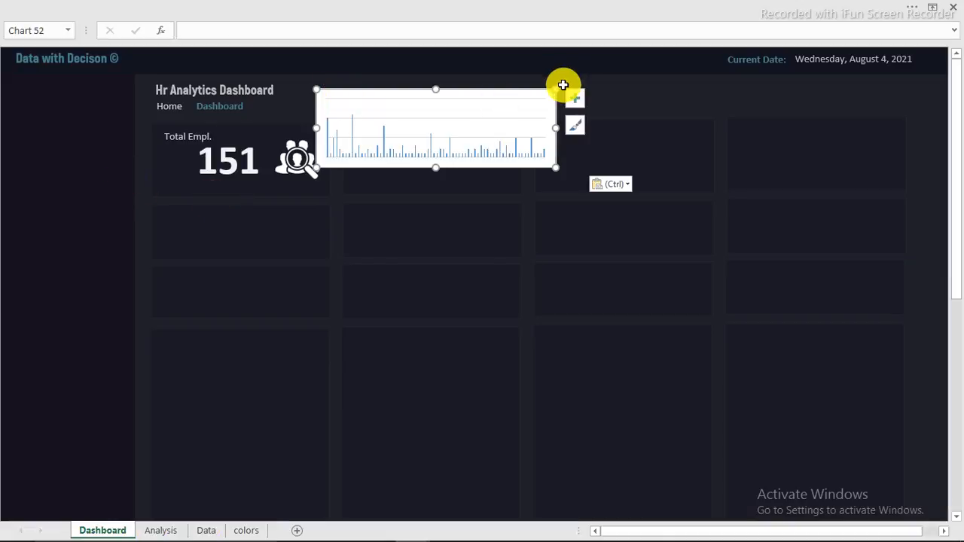
# Step: Give the chart area no fill and no border, delete gridlines, and fit it under 151
pyautogui.doubleClick(503, 90)
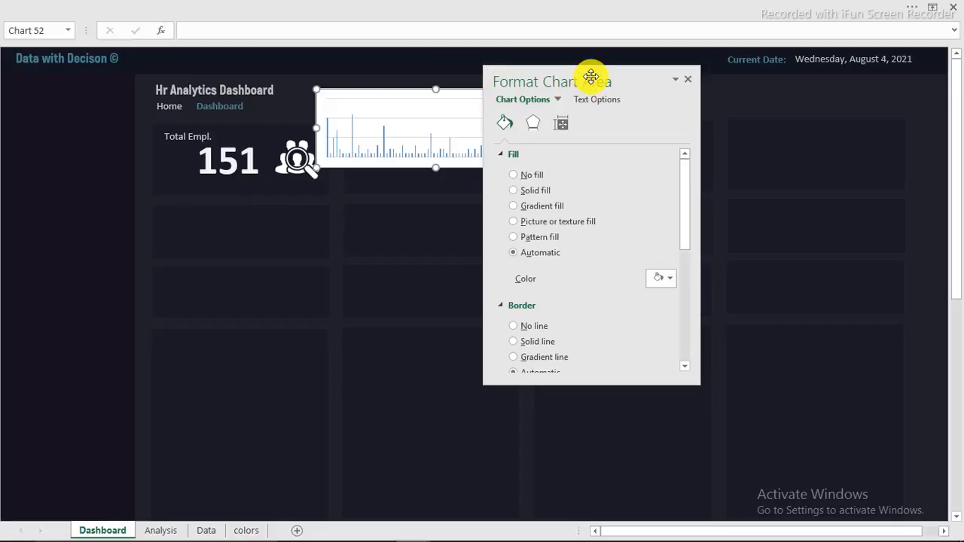
pyautogui.moveTo(590, 76); pyautogui.dragTo(795, 81)
pyautogui.click(717, 180)
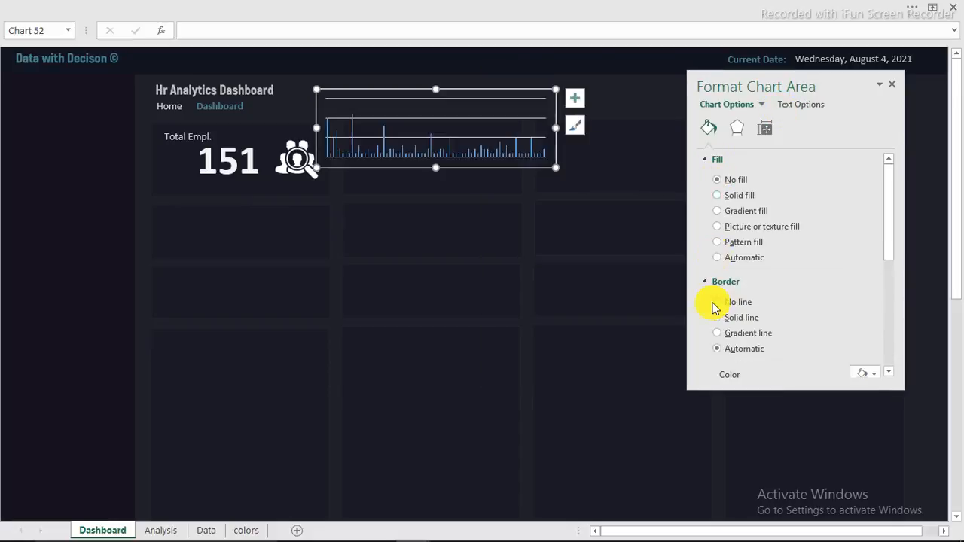
pyautogui.click(718, 302)
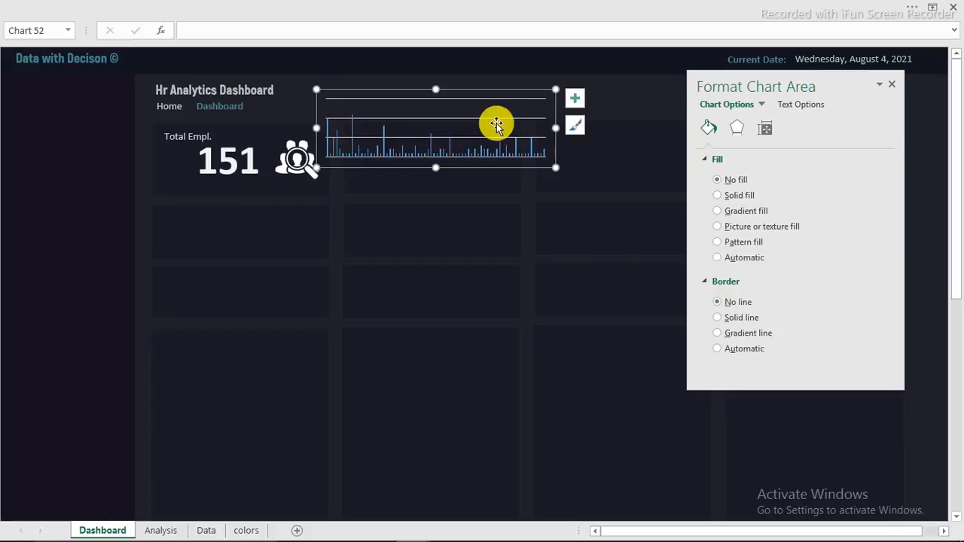
pyautogui.click(495, 119)
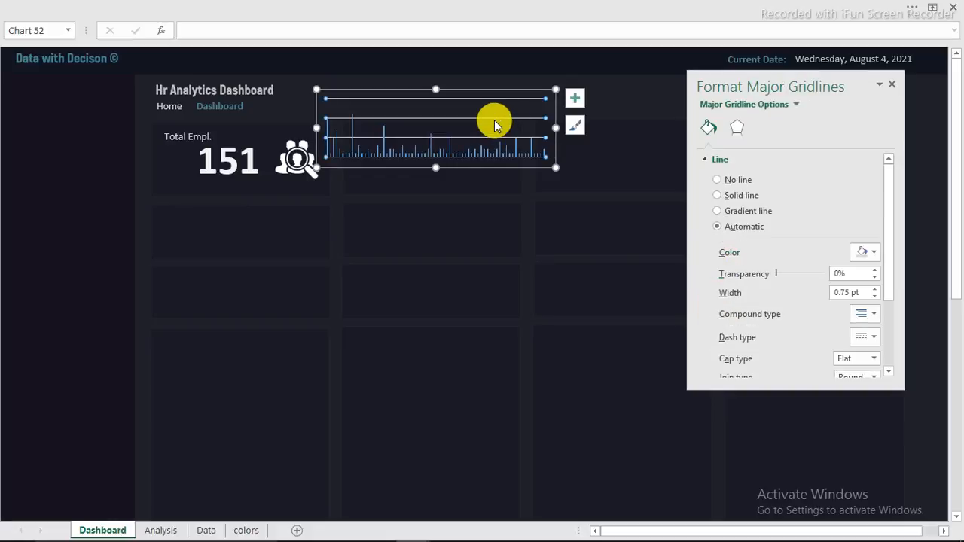
pyautogui.press('Delete')
pyautogui.moveTo(555, 90); pyautogui.dragTo(339, 178)
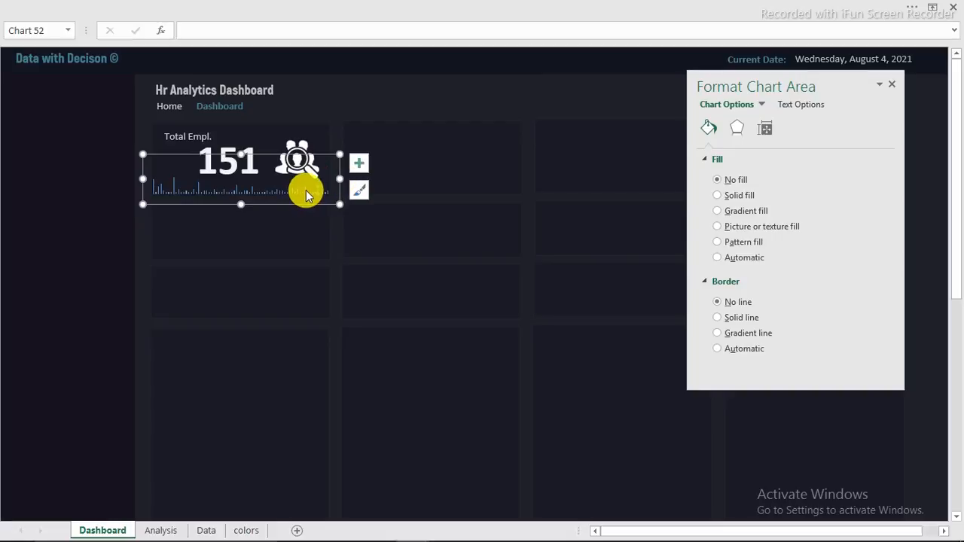
# Step: Color the sparkline columns a custom muted slate-blue, RGB 68, 68, 108
pyautogui.click(305, 190)
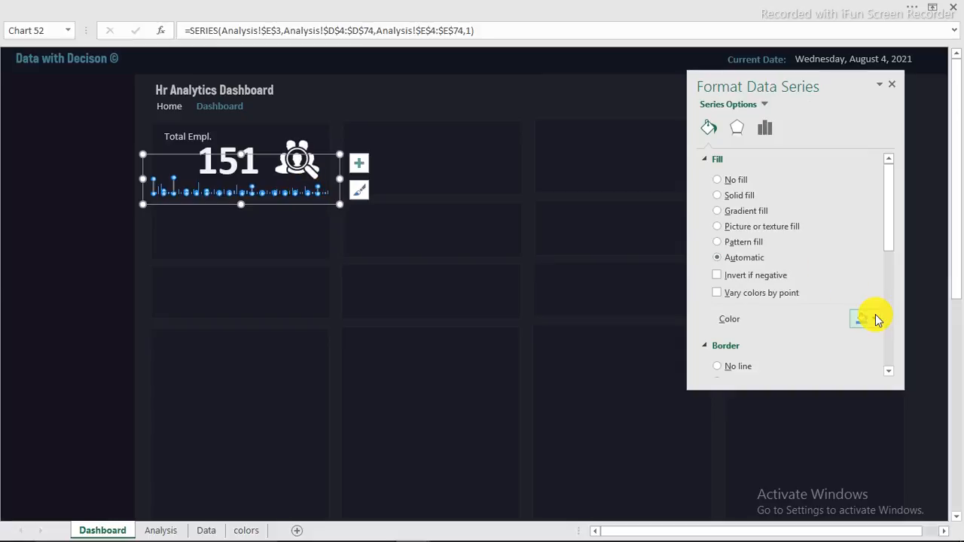
pyautogui.click(876, 320)
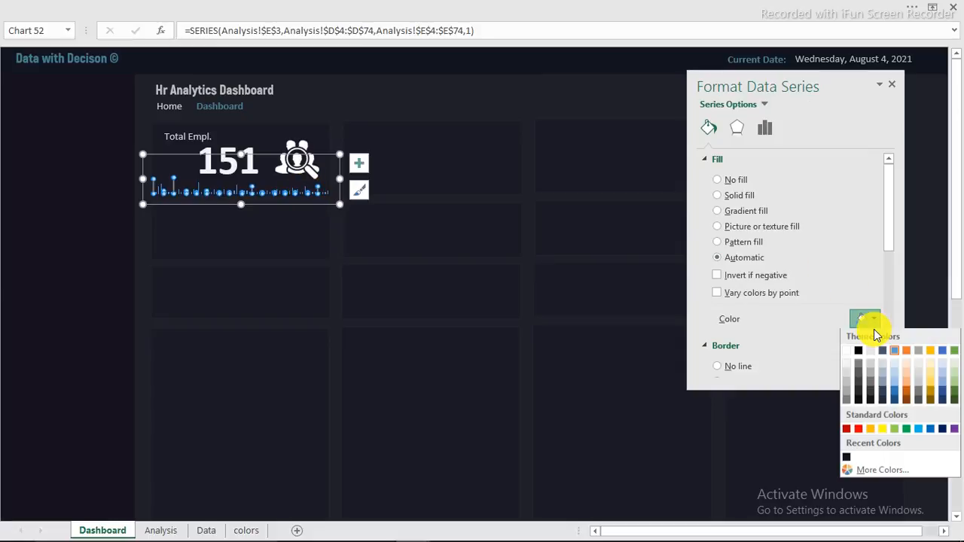
pyautogui.click(847, 456)
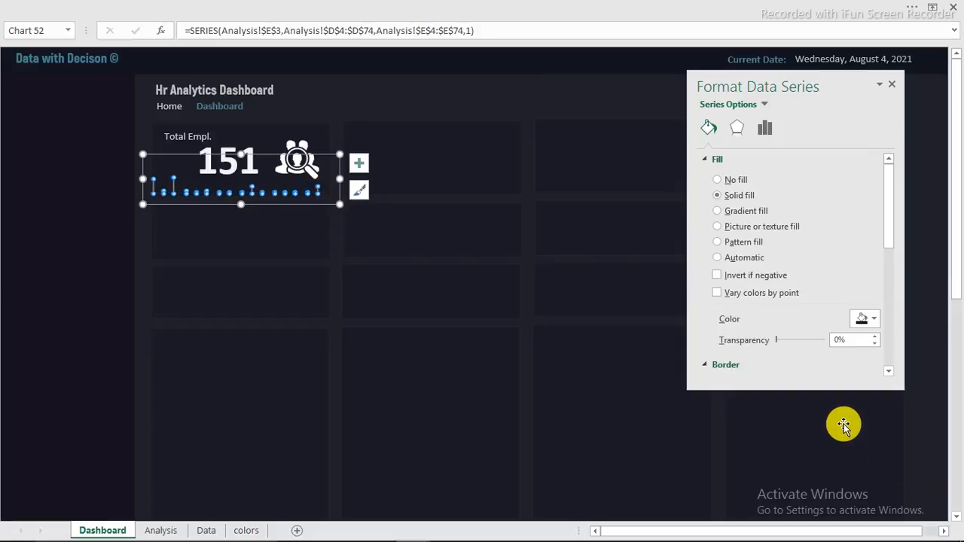
pyautogui.click(875, 320)
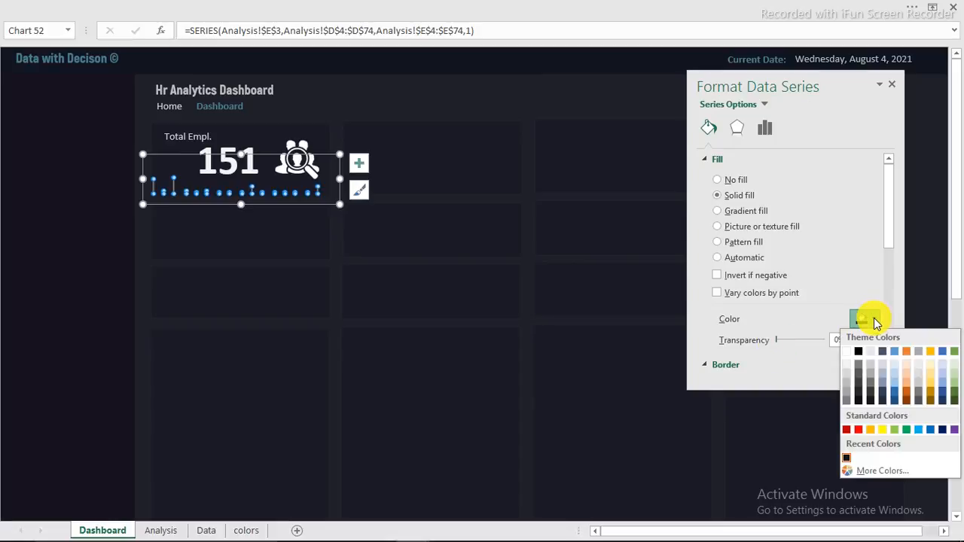
pyautogui.click(879, 472)
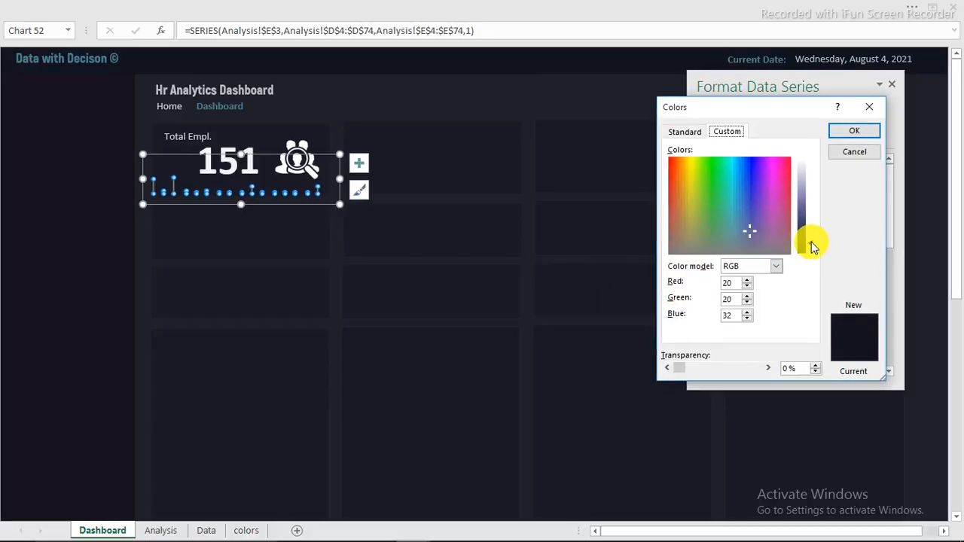
pyautogui.moveTo(808, 243); pyautogui.dragTo(814, 237)
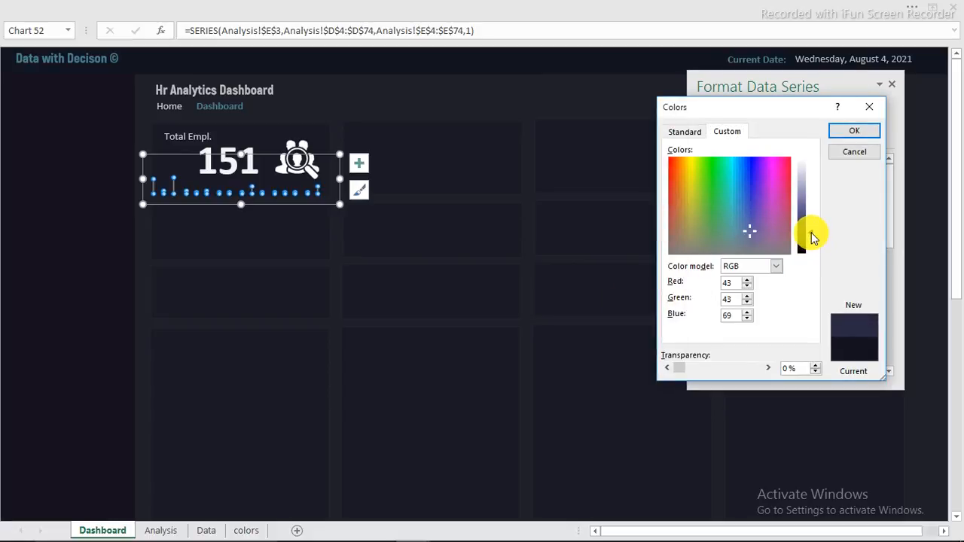
pyautogui.moveTo(811, 232); pyautogui.dragTo(811, 225)
pyautogui.click(856, 133)
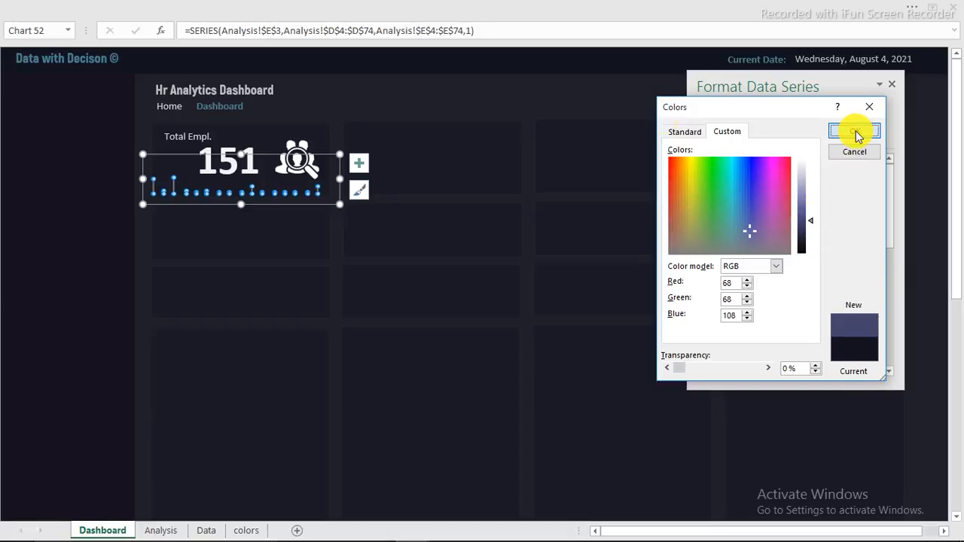
pyautogui.click(487, 80)
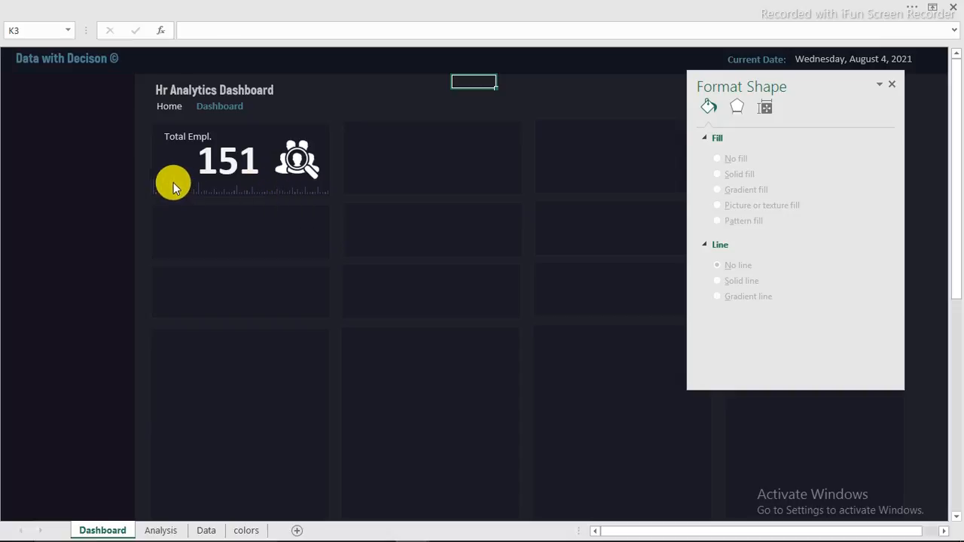
pyautogui.moveTo(174, 182)
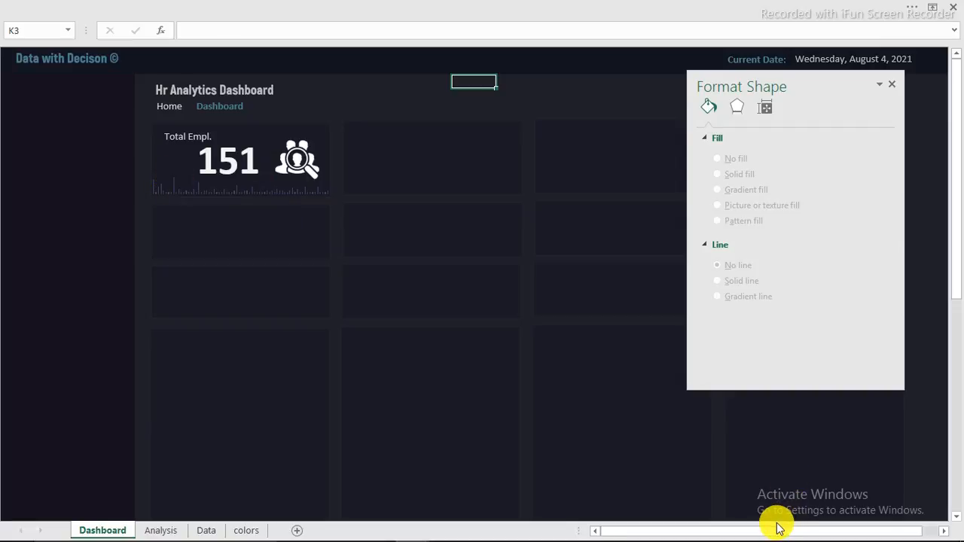
# Step: Copy the Count of Emp_ID pivot at B3:B4 on the Analysis sheet into G3
pyautogui.click(172, 531)
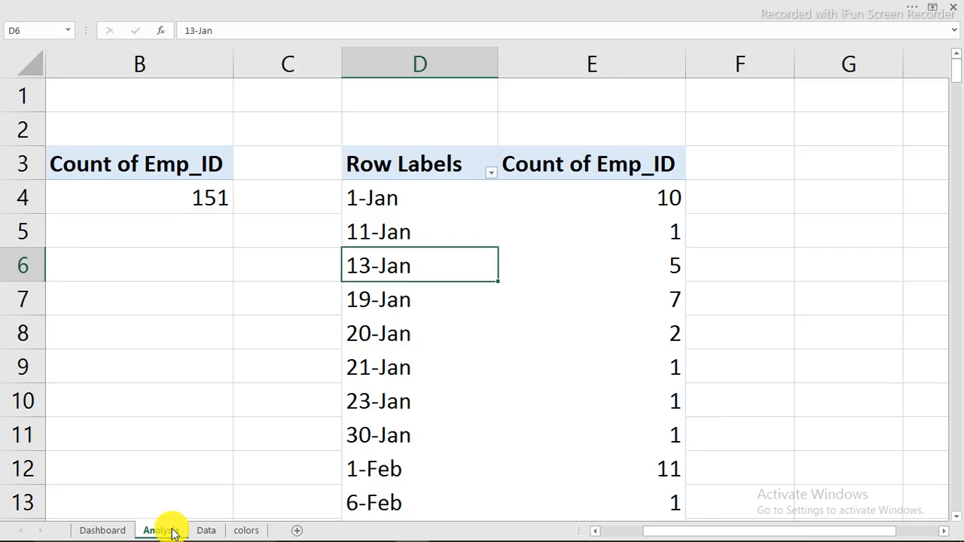
pyautogui.click(103, 168)
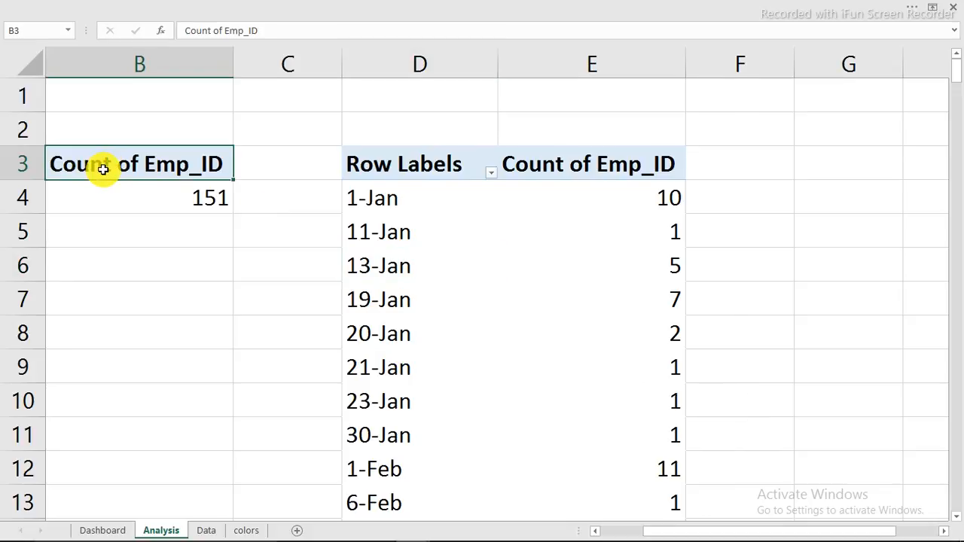
pyautogui.moveTo(103, 168); pyautogui.dragTo(113, 198)
pyautogui.rightClick(113, 198)
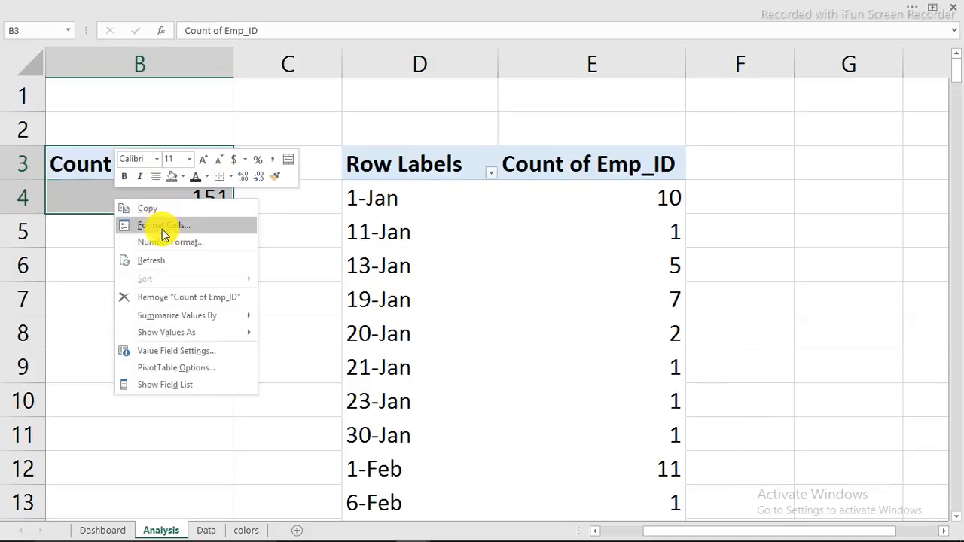
pyautogui.click(150, 215)
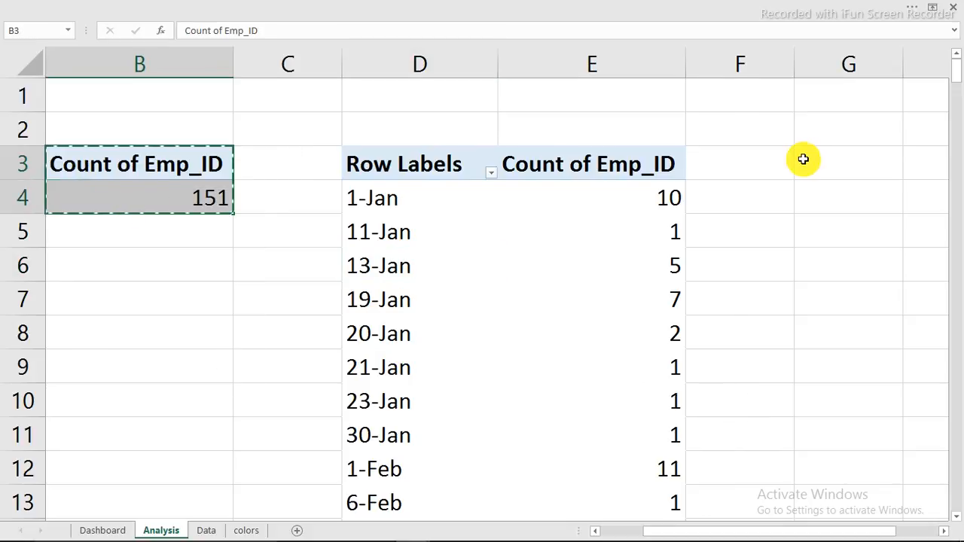
pyautogui.click(857, 161)
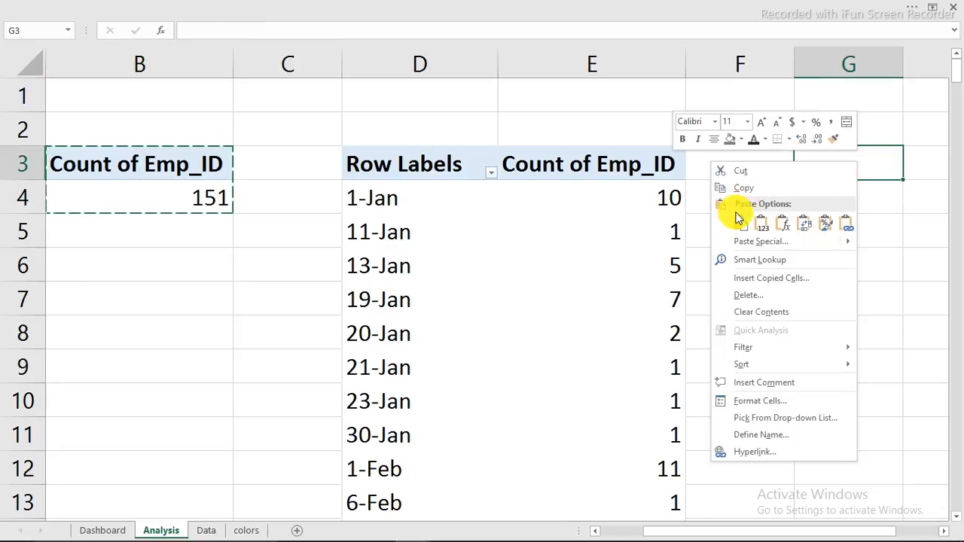
pyautogui.click(736, 220)
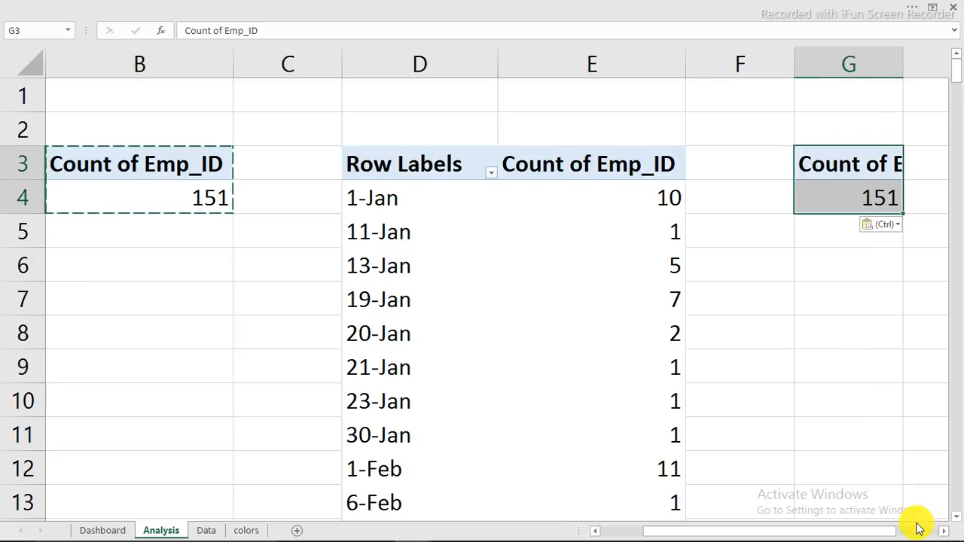
# Step: Show the PivotTable field list for the copied pivot at G3
pyautogui.hscroll(5, 945, 534)
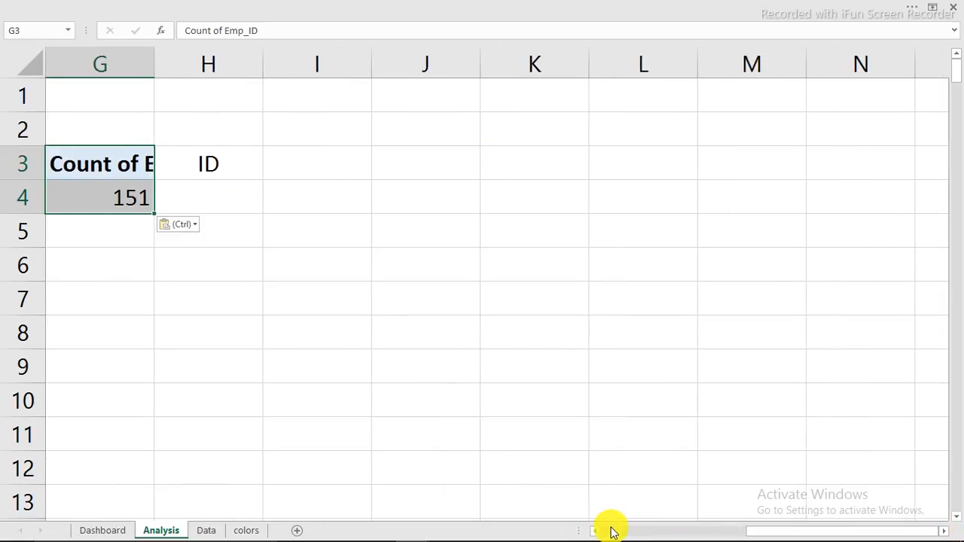
pyautogui.click(603, 532)
pyautogui.moveTo(835, 527); pyautogui.dragTo(934, 534)
pyautogui.click(945, 531)
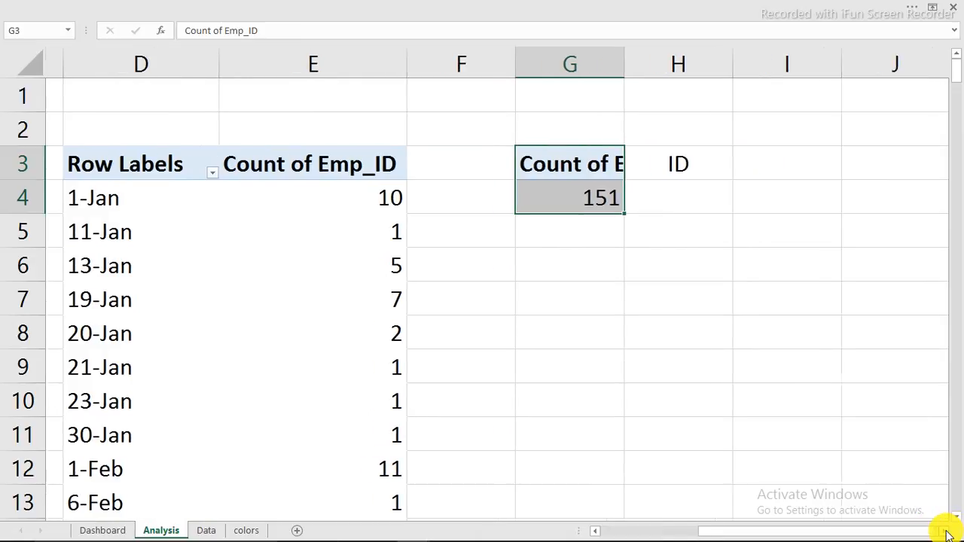
pyautogui.click(948, 533)
pyautogui.click(947, 533)
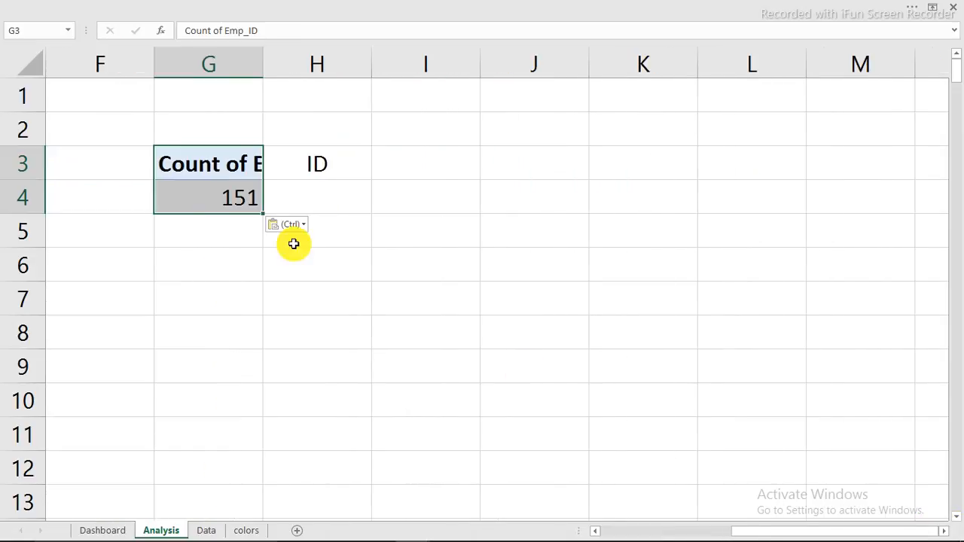
pyautogui.click(222, 178)
pyautogui.click(217, 202)
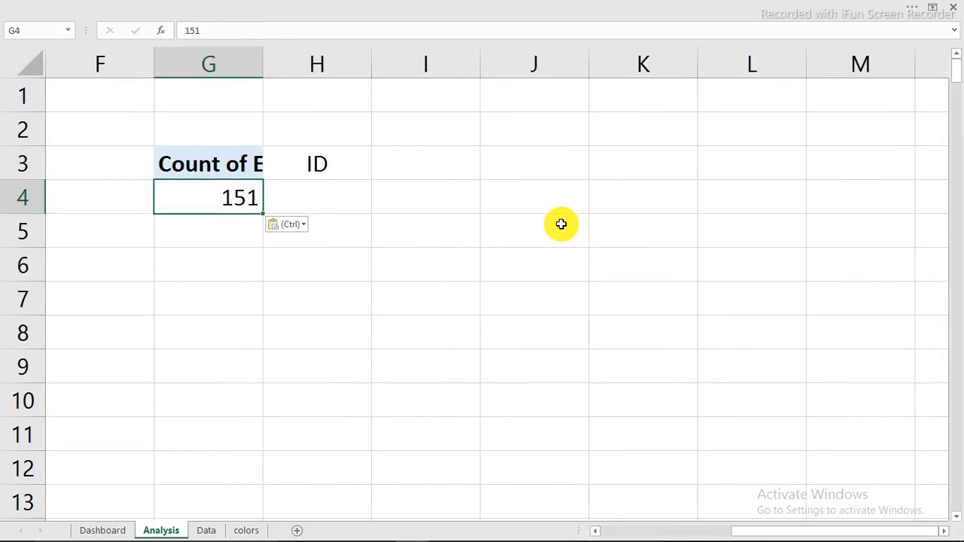
pyautogui.rightClick(218, 198)
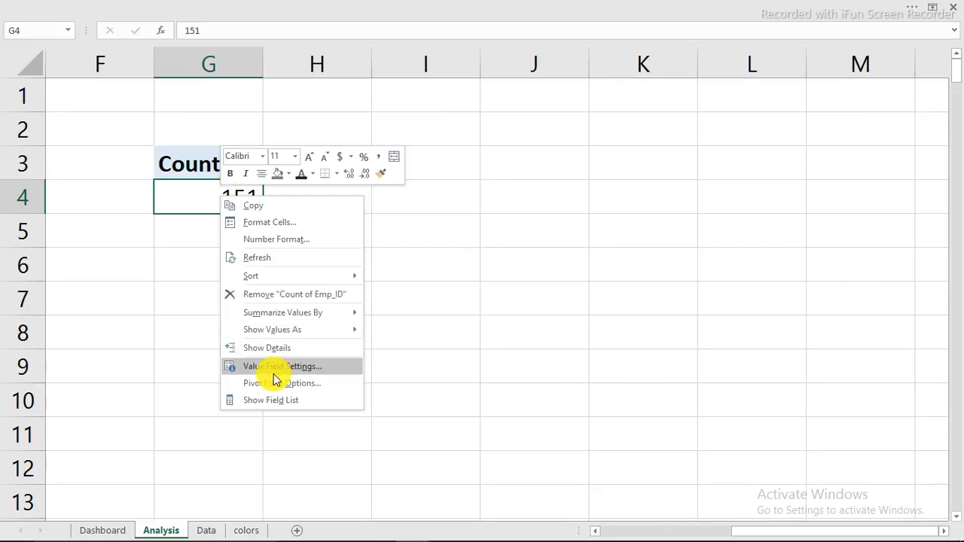
pyautogui.click(284, 402)
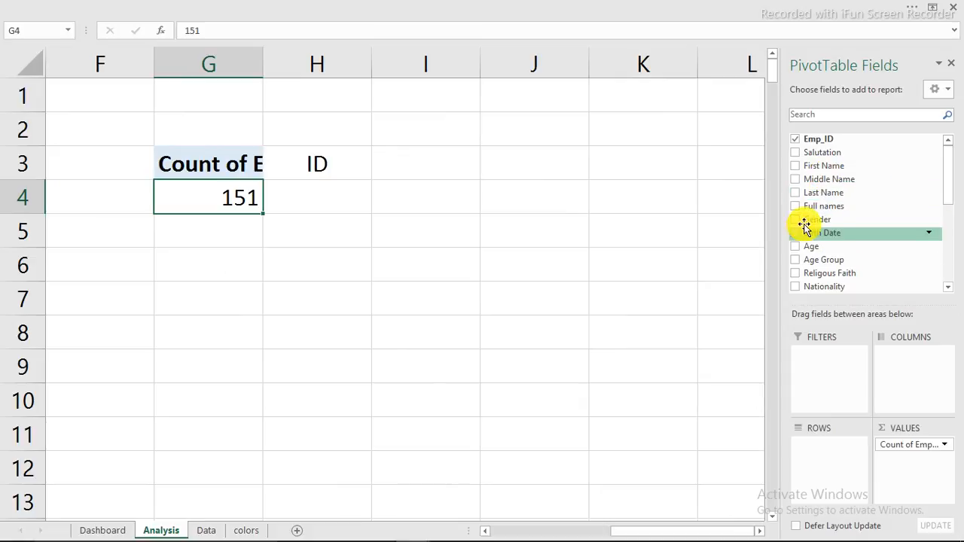
# Step: Break the employee count down by Gender: Female 36, Male 115
pyautogui.moveTo(804, 222); pyautogui.dragTo(823, 468)
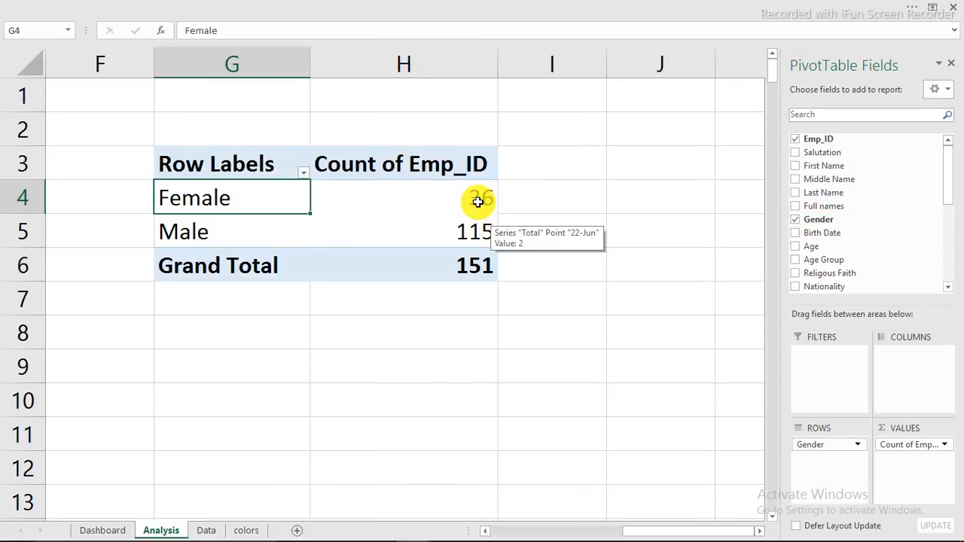
pyautogui.click(390, 198)
pyautogui.click(481, 235)
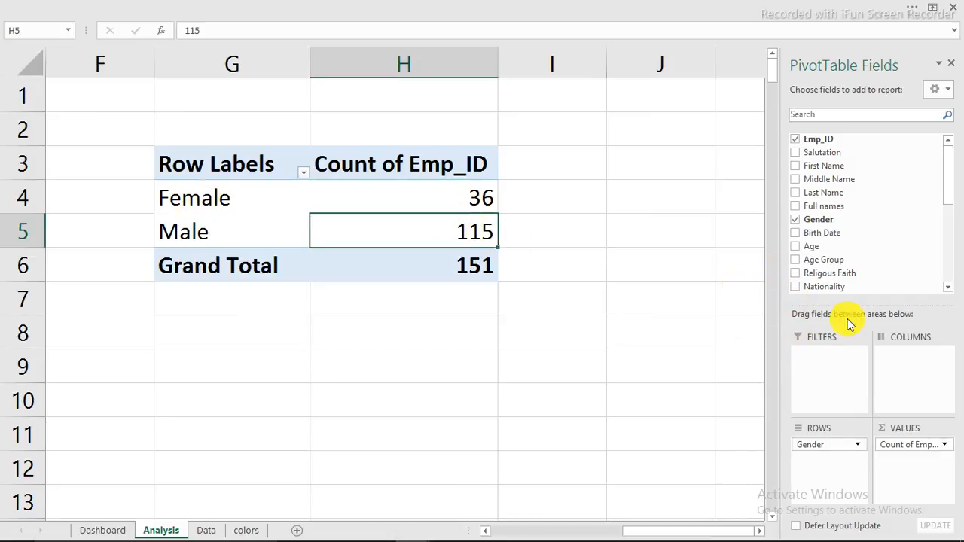
# Step: Add Emp_ID to Values again as a second count column
pyautogui.moveTo(774, 535)
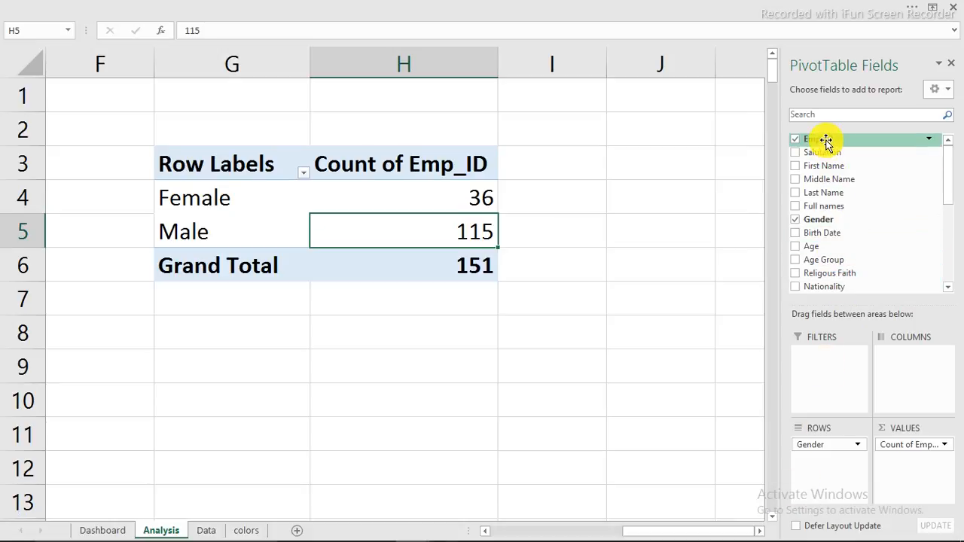
pyautogui.moveTo(824, 141); pyautogui.dragTo(906, 482)
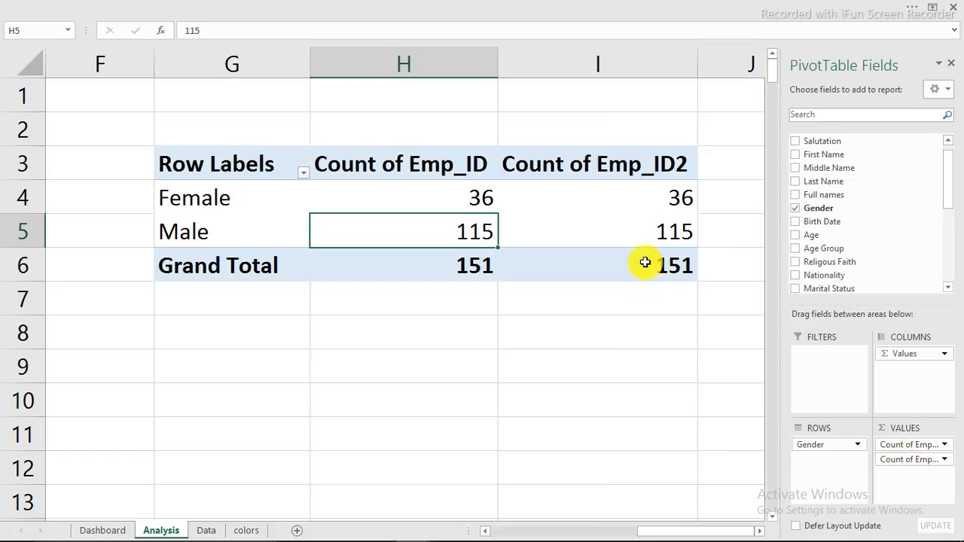
pyautogui.click(655, 197)
# Step: Show Count of Emp_ID2 as % of Column Total: Female 23.84%, Male 76.16%
pyautogui.rightClick(655, 198)
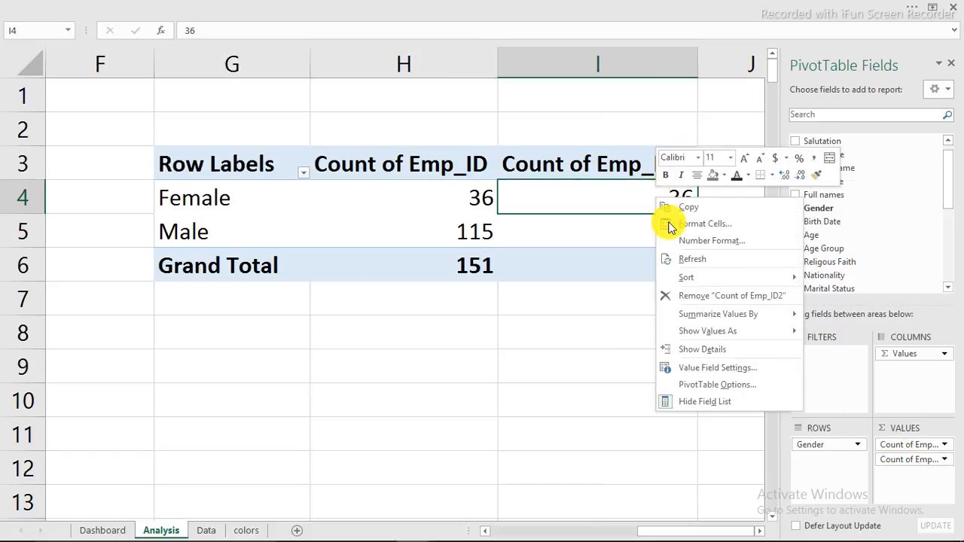
pyautogui.moveTo(702, 336)
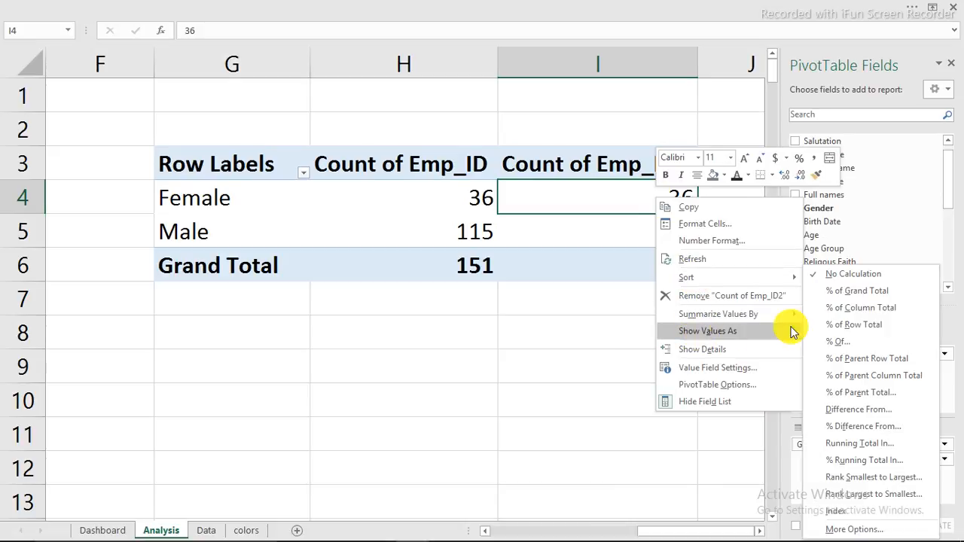
pyautogui.click(849, 309)
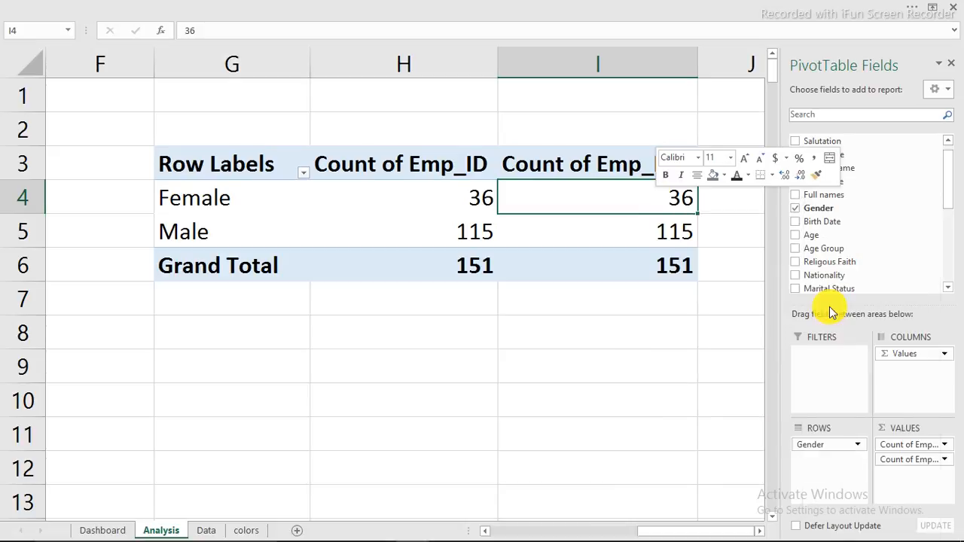
pyautogui.rightClick(624, 200)
pyautogui.moveTo(673, 342)
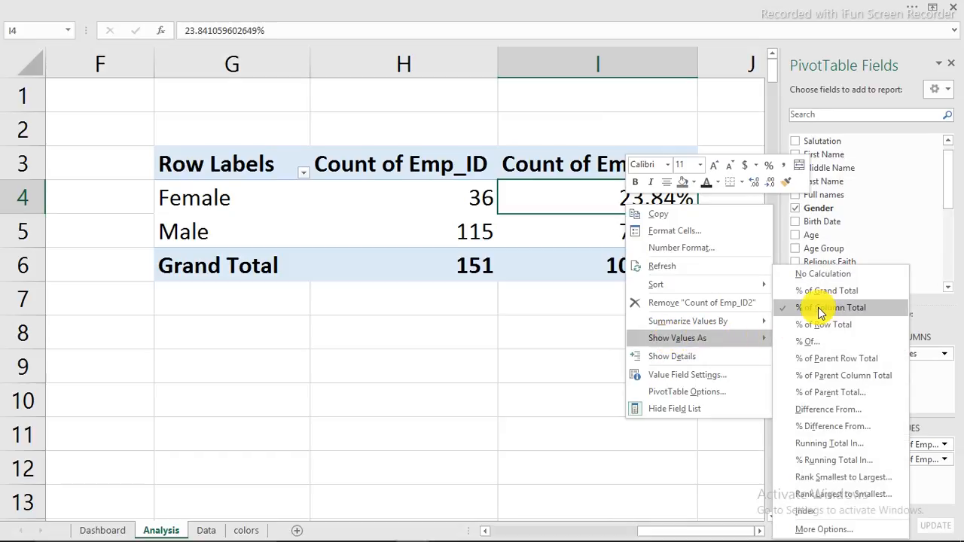
pyautogui.click(565, 232)
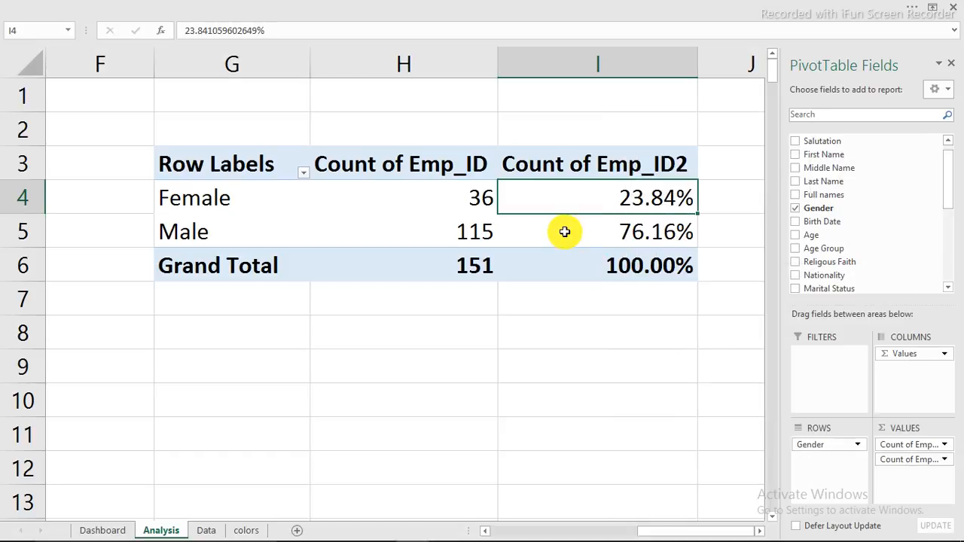
pyautogui.click(264, 263)
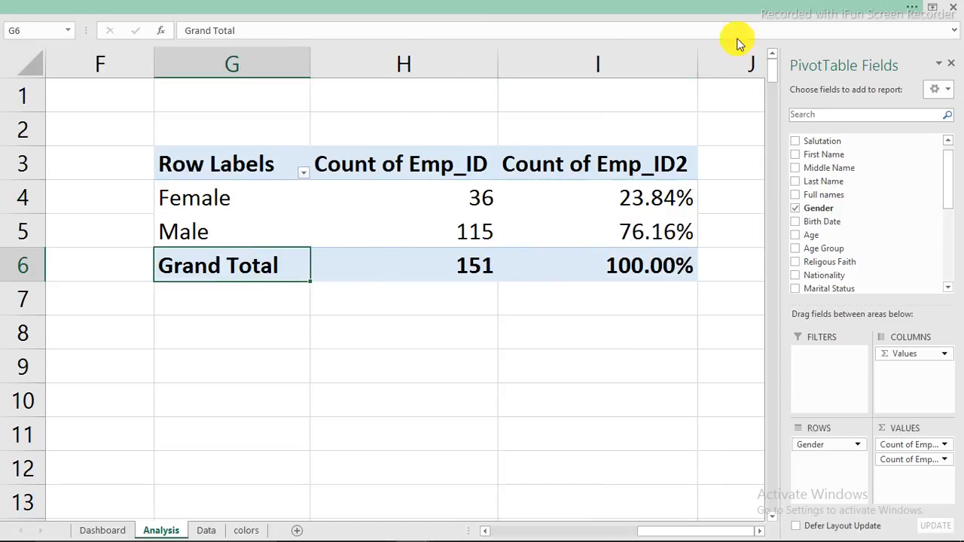
pyautogui.click(701, 9)
# Step: Turn off the Grand Total row for the gender pivot
pyautogui.click(671, 32)
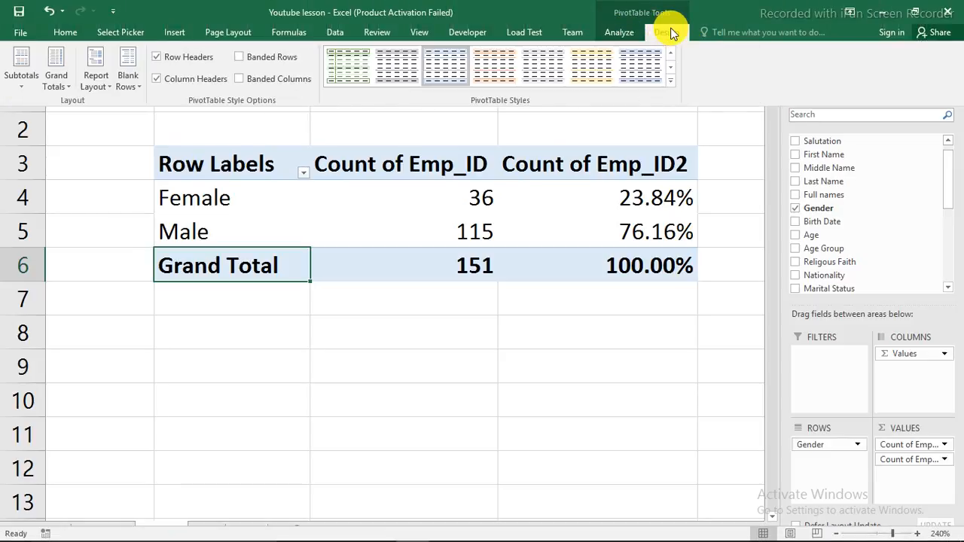
pyautogui.click(56, 85)
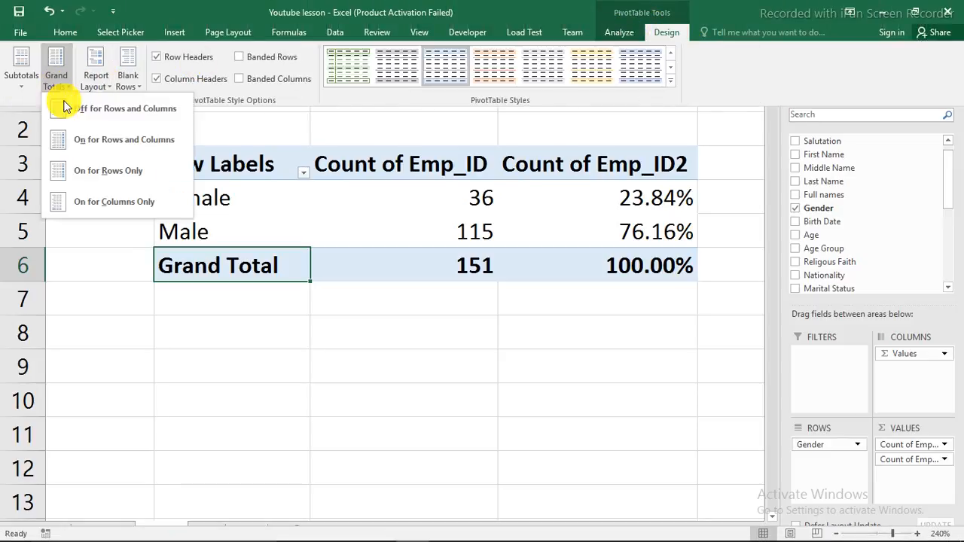
pyautogui.click(101, 111)
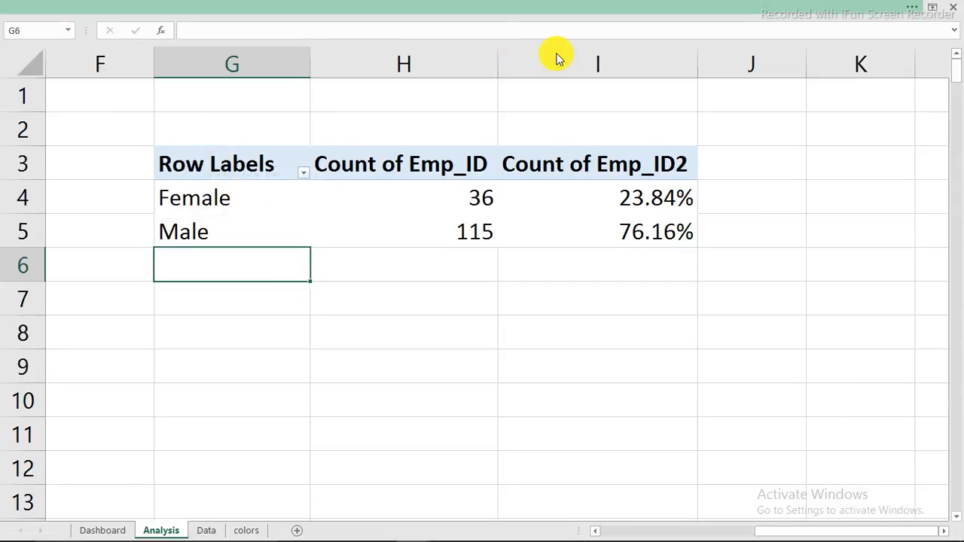
# Step: Switch the gender pivot to Tabular Form so Gender heads Female and Male
pyautogui.click(424, 195)
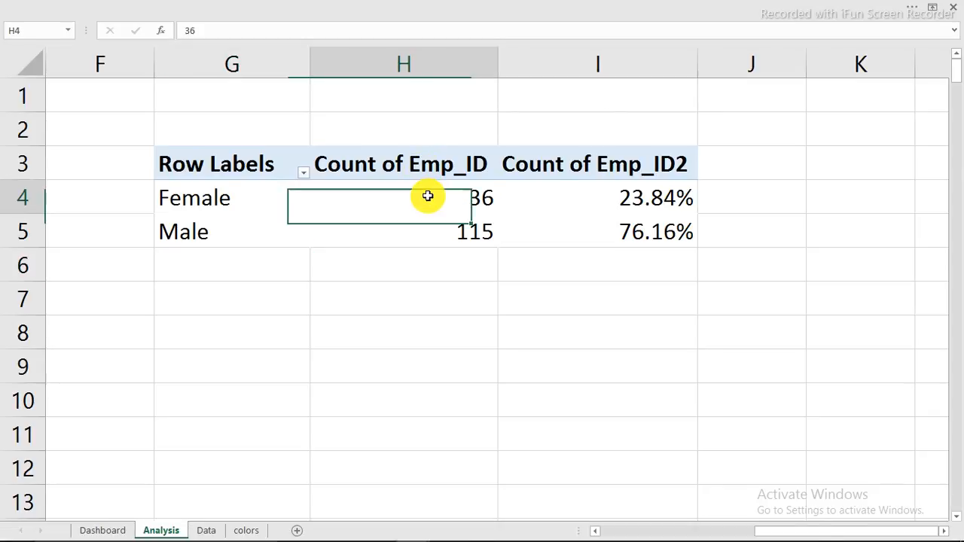
pyautogui.click(592, 7)
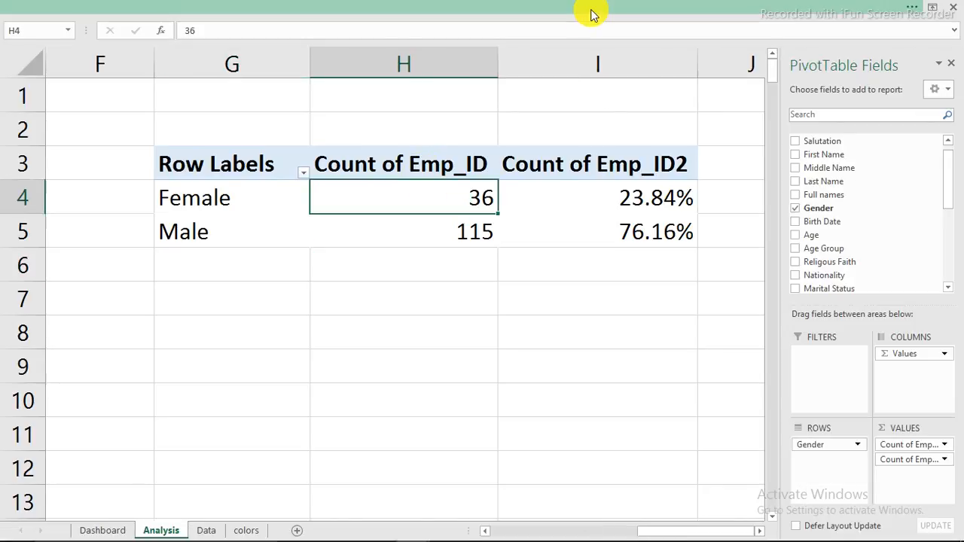
pyautogui.click(670, 33)
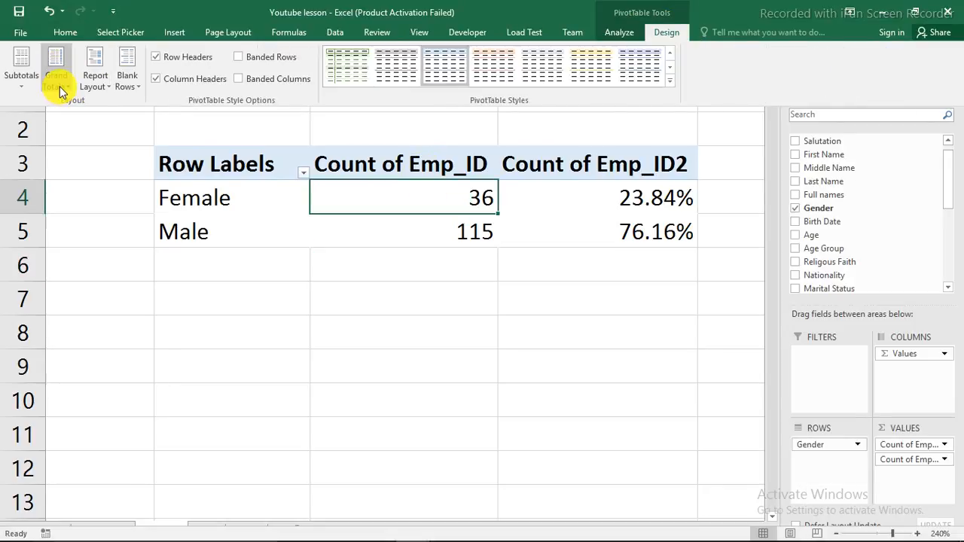
pyautogui.click(94, 84)
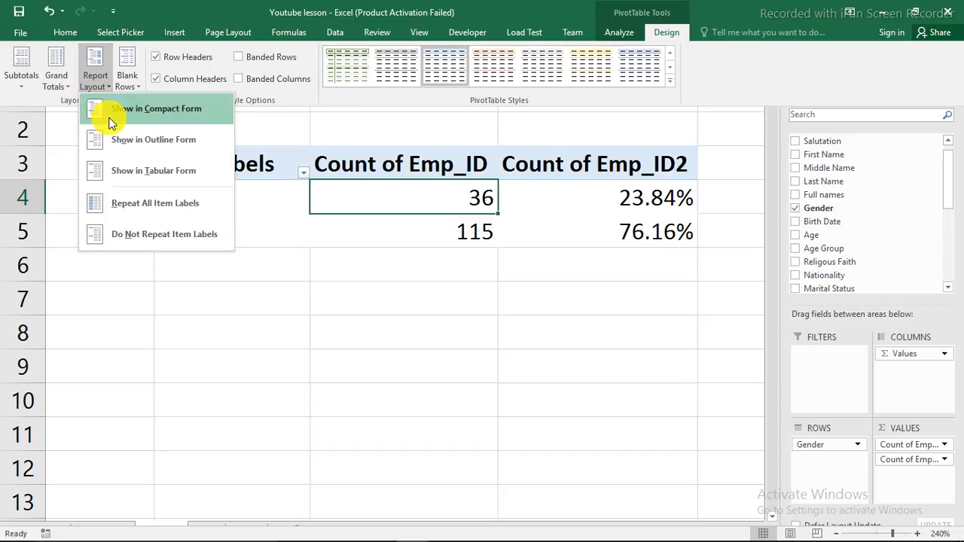
pyautogui.click(122, 170)
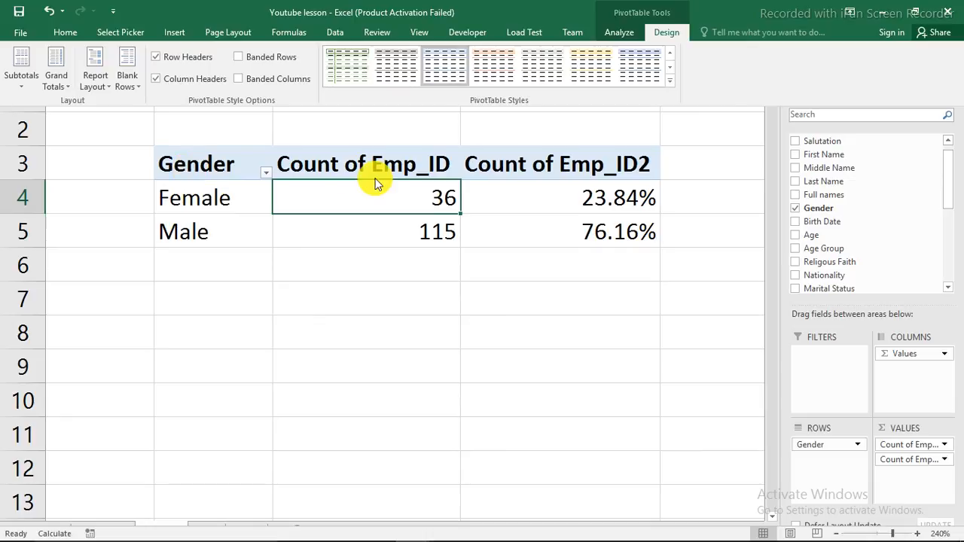
pyautogui.click(317, 167)
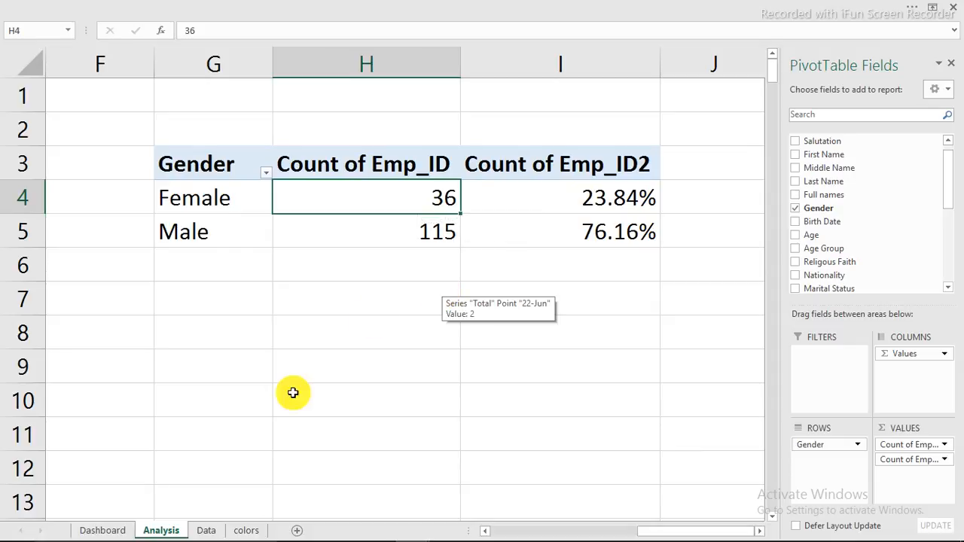
# Step: In the finished Hr Dashboard workbook, select both the Male and Female icon graphics
pyautogui.click(113, 533)
pyautogui.moveTo(806, 530)
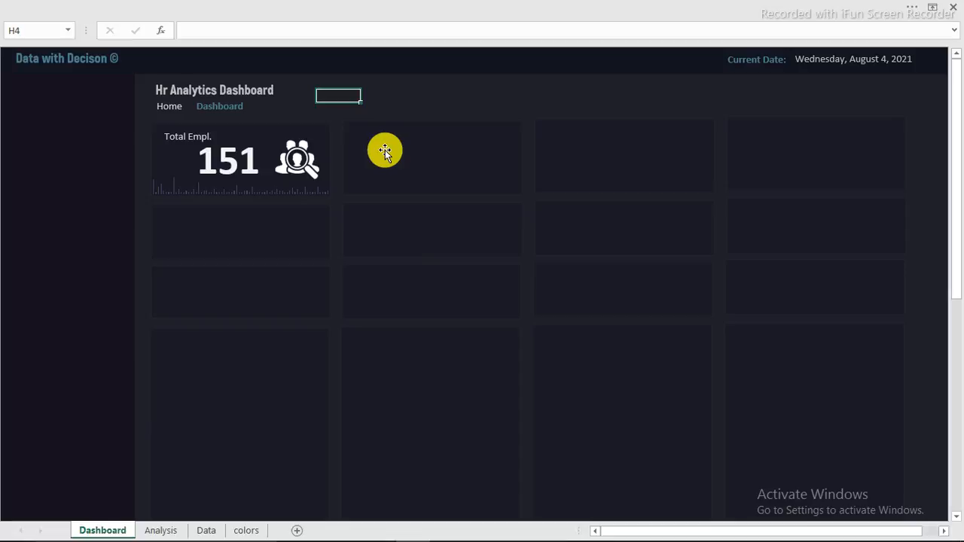
pyautogui.moveTo(409, 527)
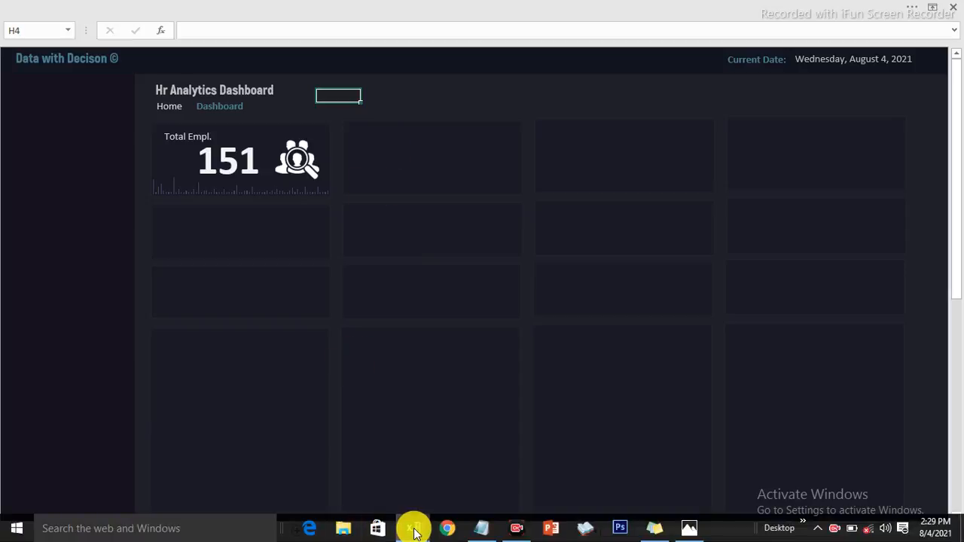
pyautogui.click(362, 462)
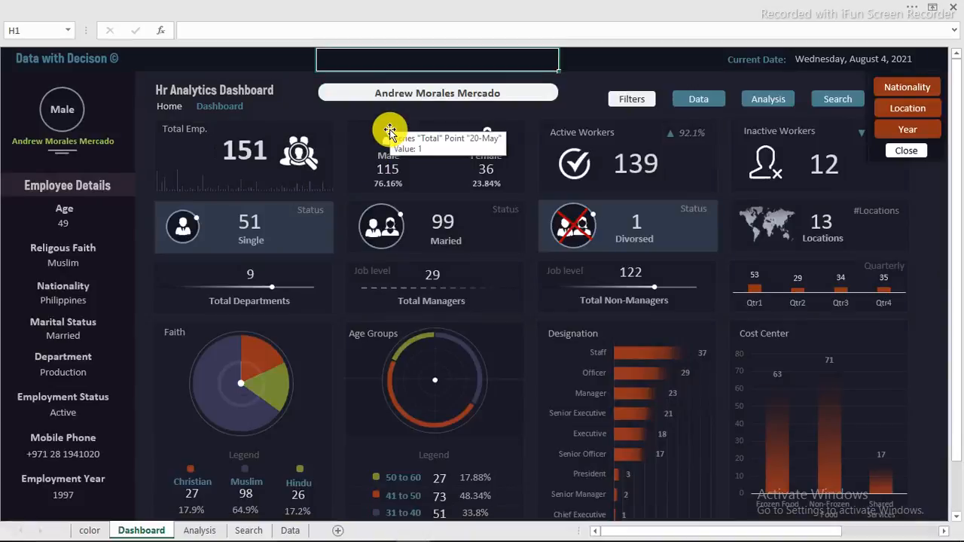
pyautogui.click(389, 133)
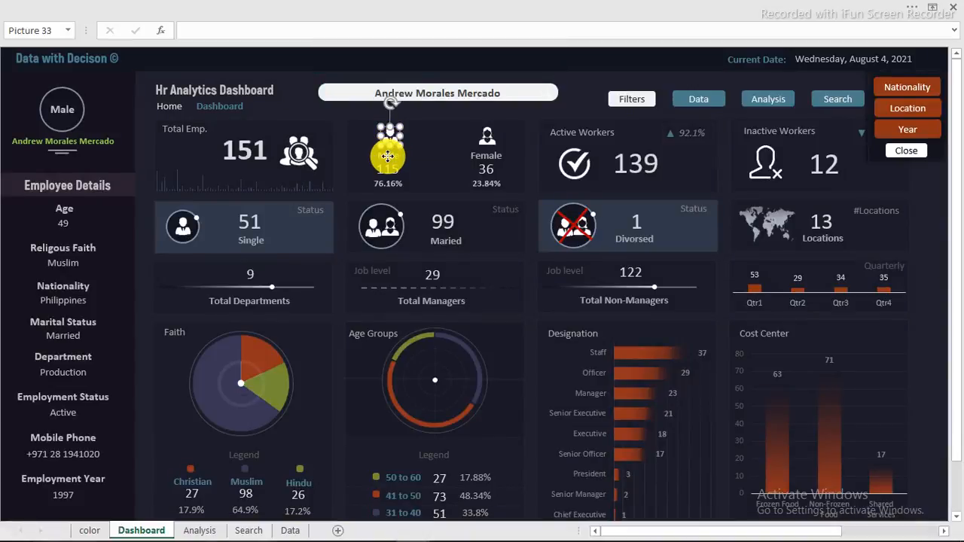
pyautogui.keyDown('ctrl'); pyautogui.click(486, 156); pyautogui.keyUp('ctrl')
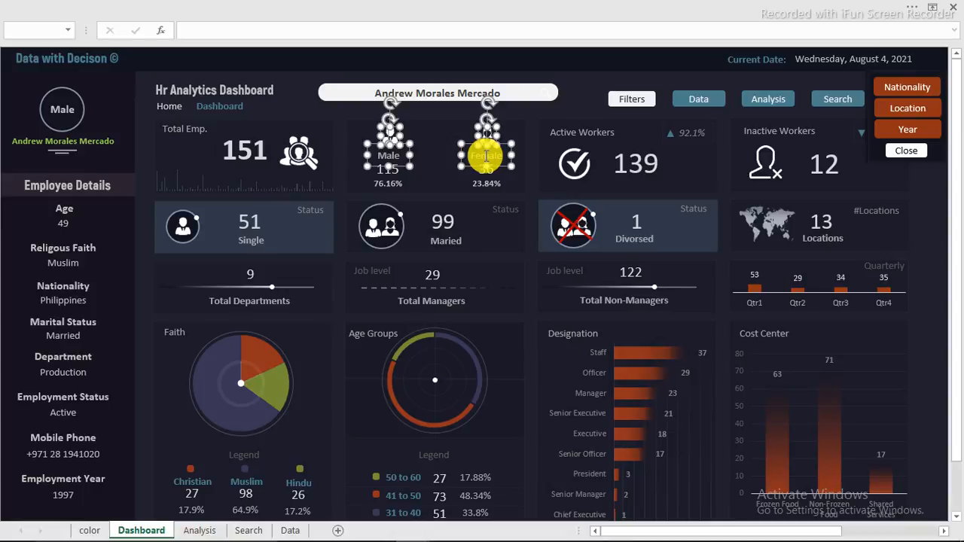
# Step: Paste the Male and Female icons into the second card of the lesson dashboard
pyautogui.moveTo(344, 527)
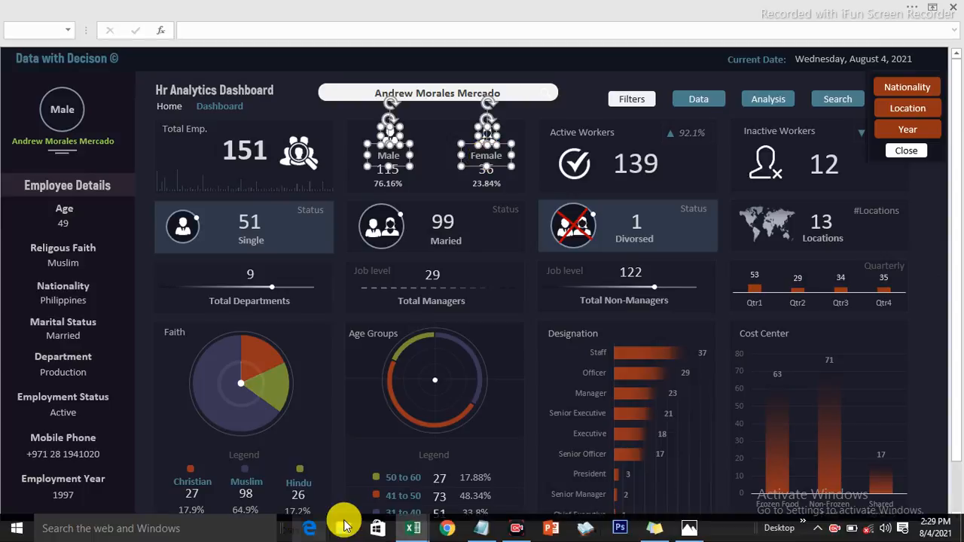
pyautogui.moveTo(406, 529)
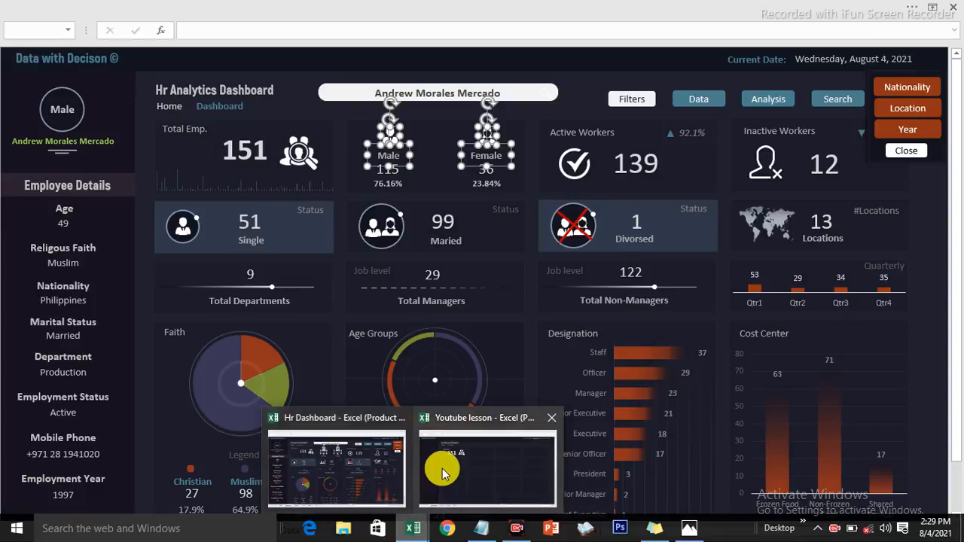
pyautogui.click(443, 473)
pyautogui.hotkey('ctrl', 'v')
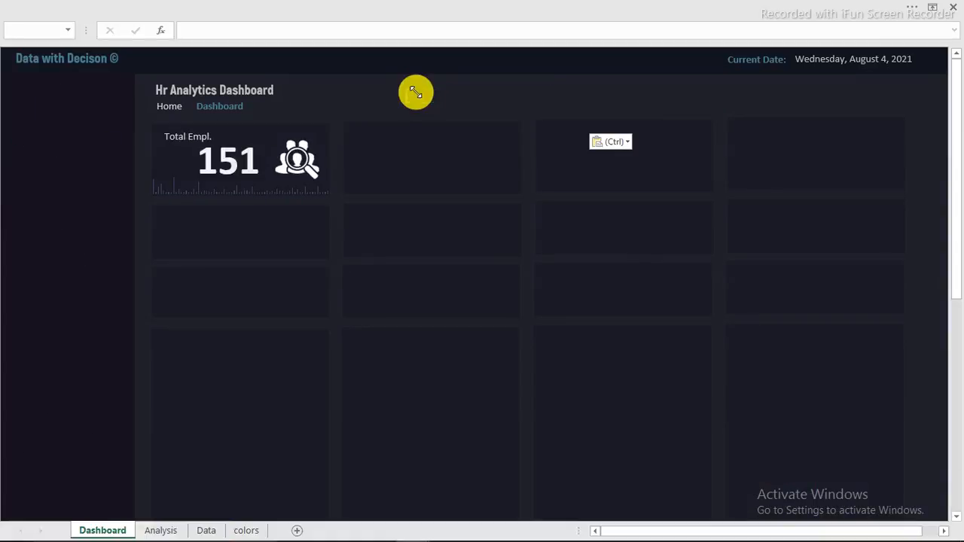
pyautogui.moveTo(507, 125); pyautogui.dragTo(466, 166)
pyautogui.click(424, 97)
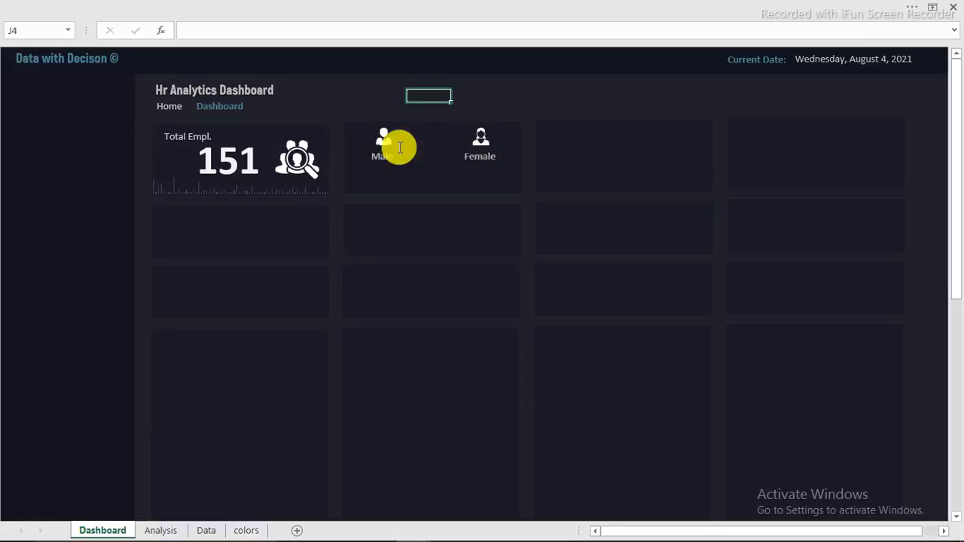
# Step: Duplicate the Male and Female labels into stacked copies beneath them
pyautogui.click(389, 158)
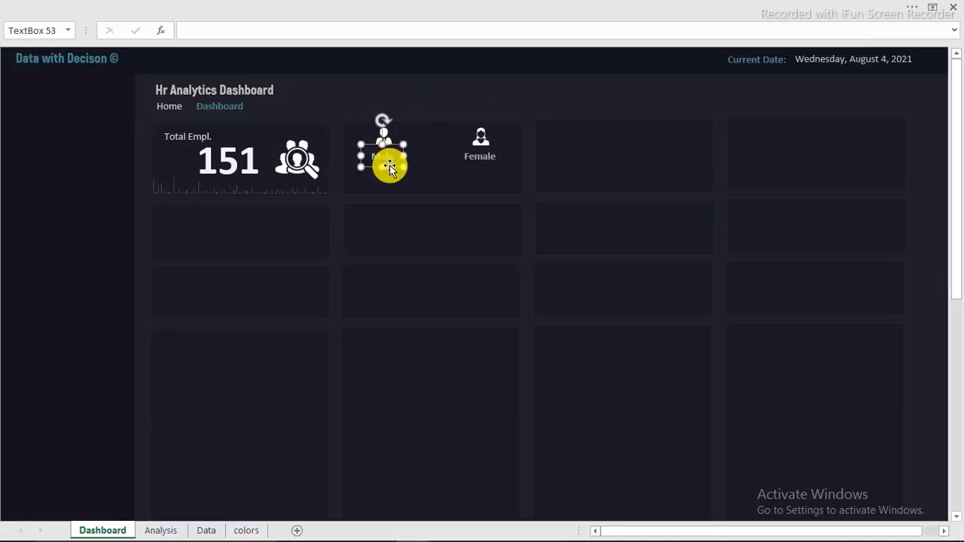
pyautogui.keyDown('shift'); pyautogui.click(474, 151); pyautogui.keyUp('shift')
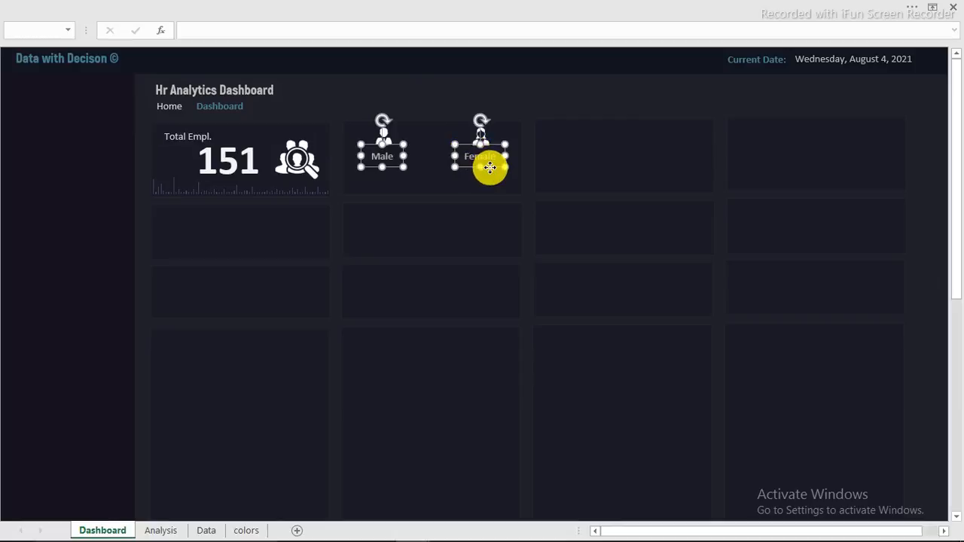
pyautogui.moveTo(489, 168); pyautogui.dragTo(489, 188)
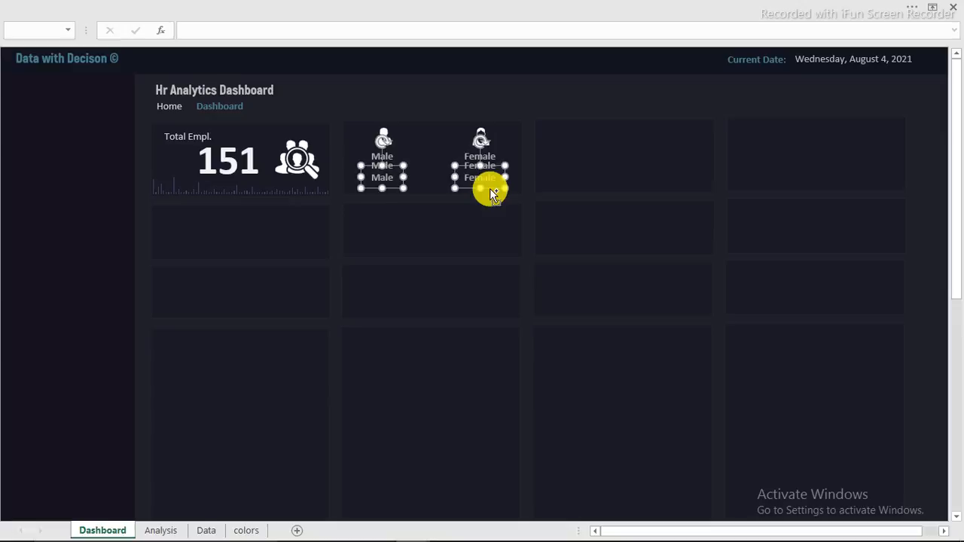
pyautogui.click(419, 94)
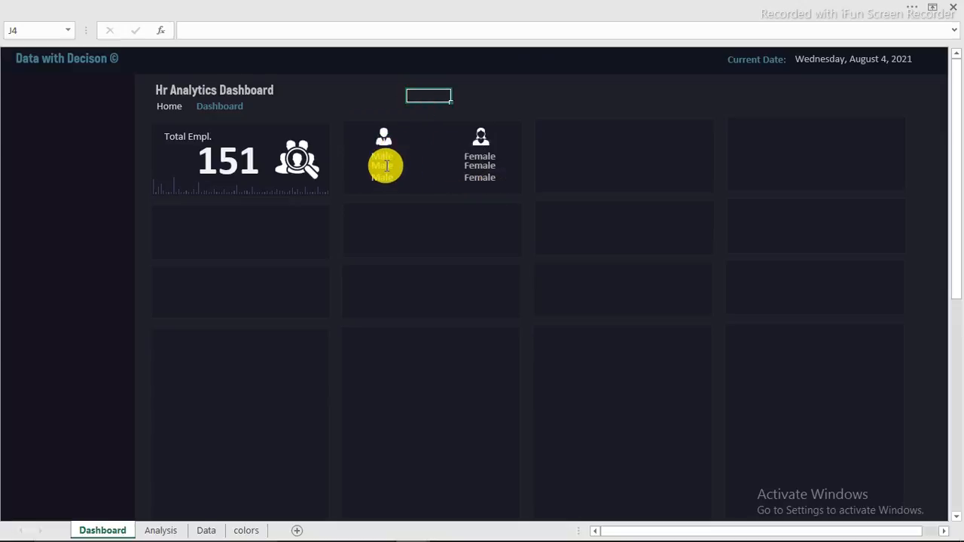
pyautogui.click(387, 165)
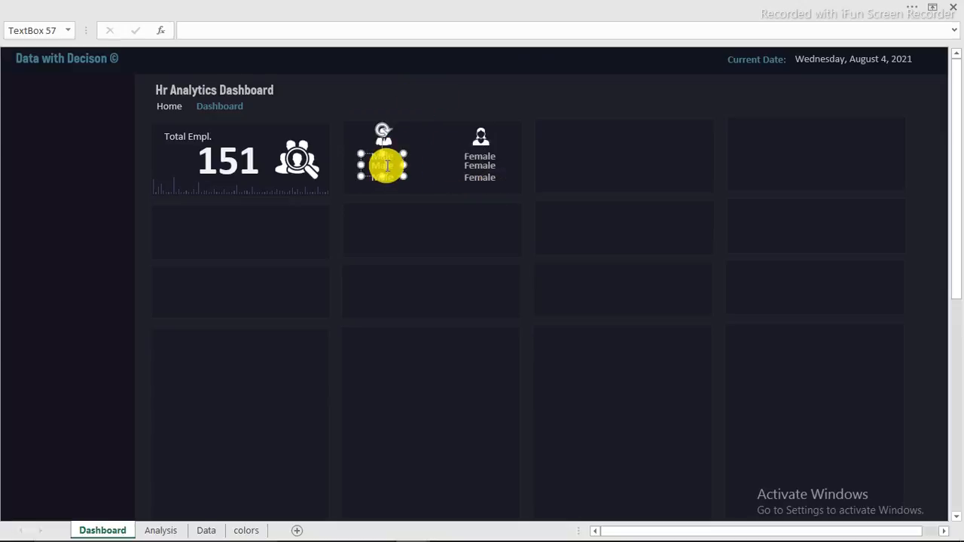
# Step: Link the first Male label to Analysis cell H5 (115), then duplicate it
pyautogui.click(186, 31)
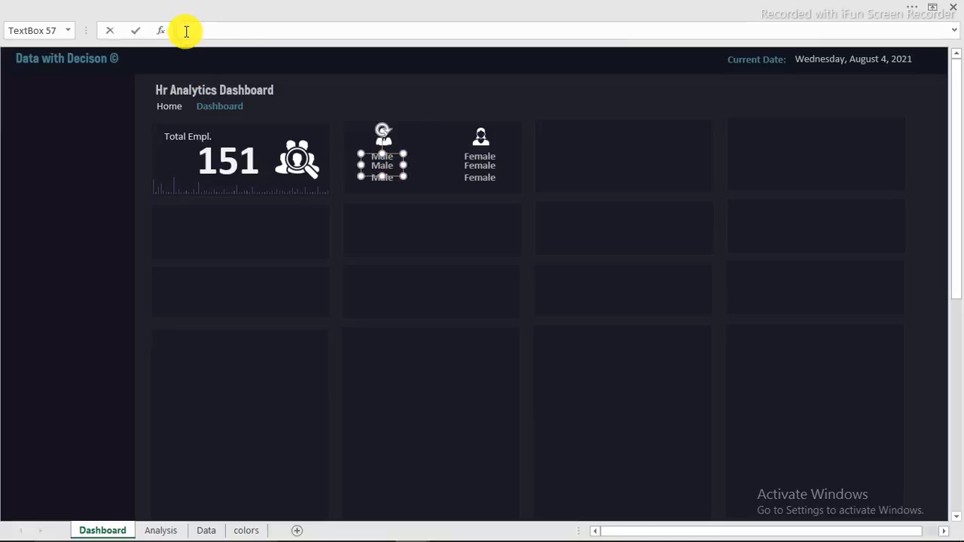
pyautogui.write('=')
pyautogui.click(161, 531)
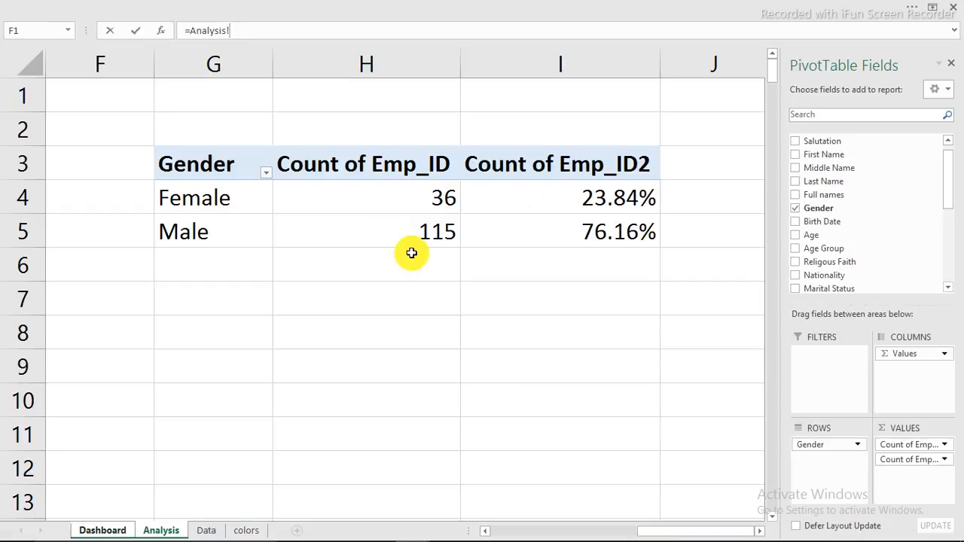
pyautogui.click(418, 238)
pyautogui.press('Return')
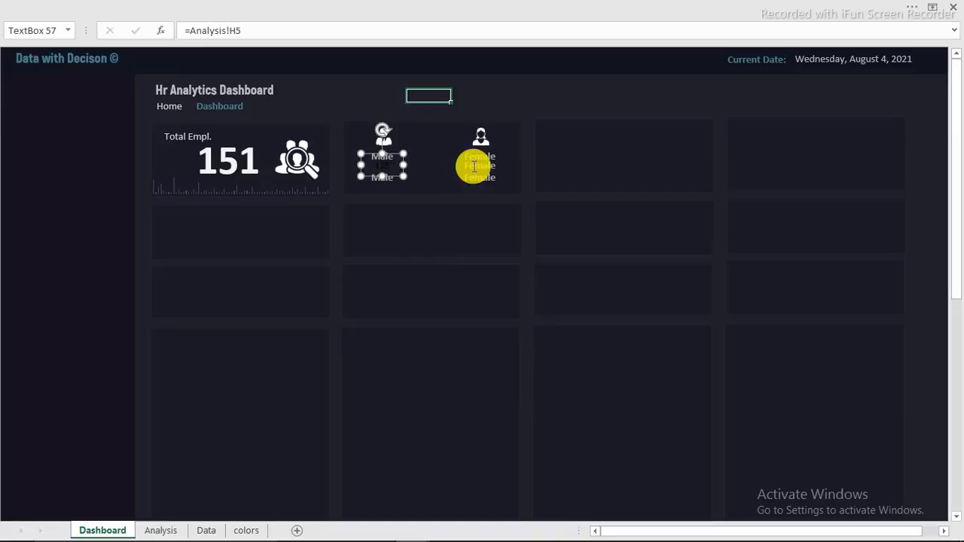
pyautogui.hotkey('ctrl', 'd')
pyautogui.click(476, 165)
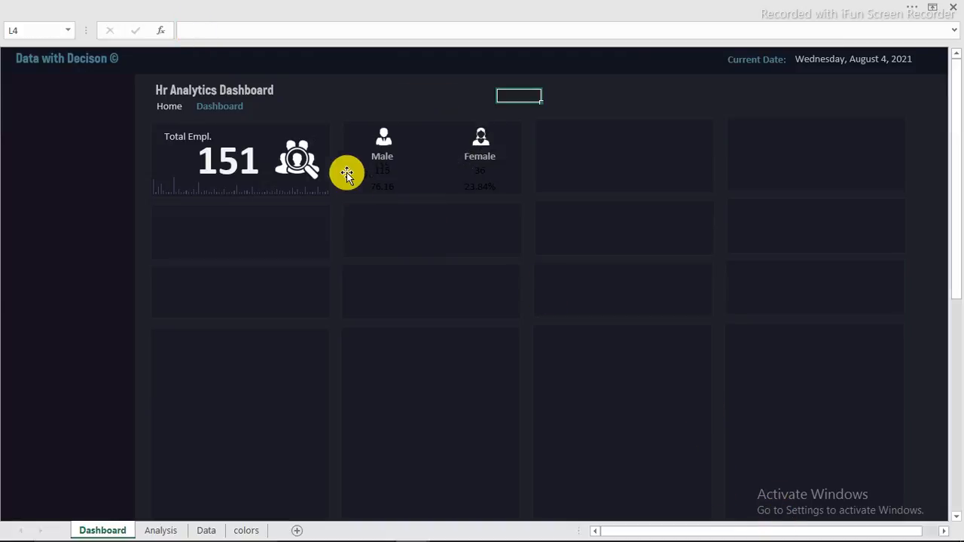
# Step: Give the Male 115 count box font size 16 in a light colour
pyautogui.click(383, 171)
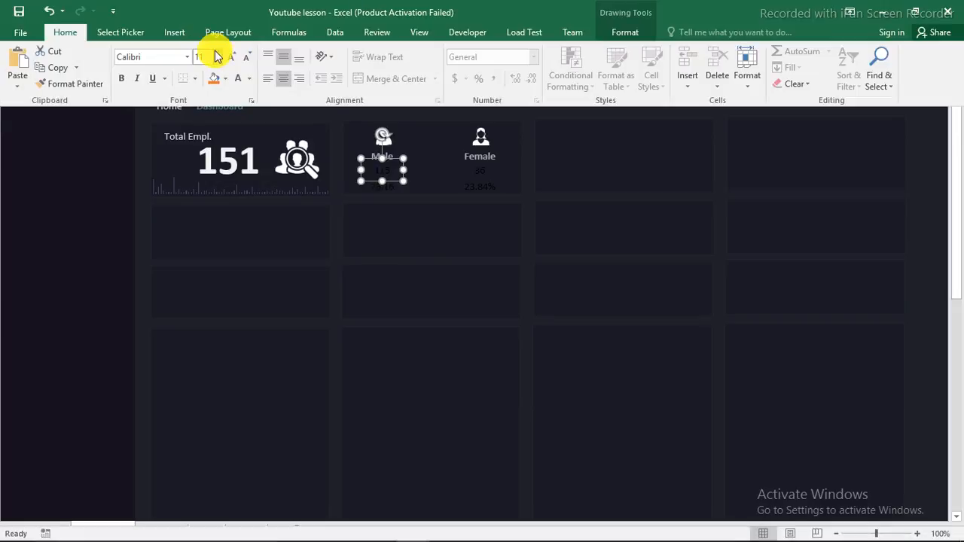
pyautogui.click(217, 57)
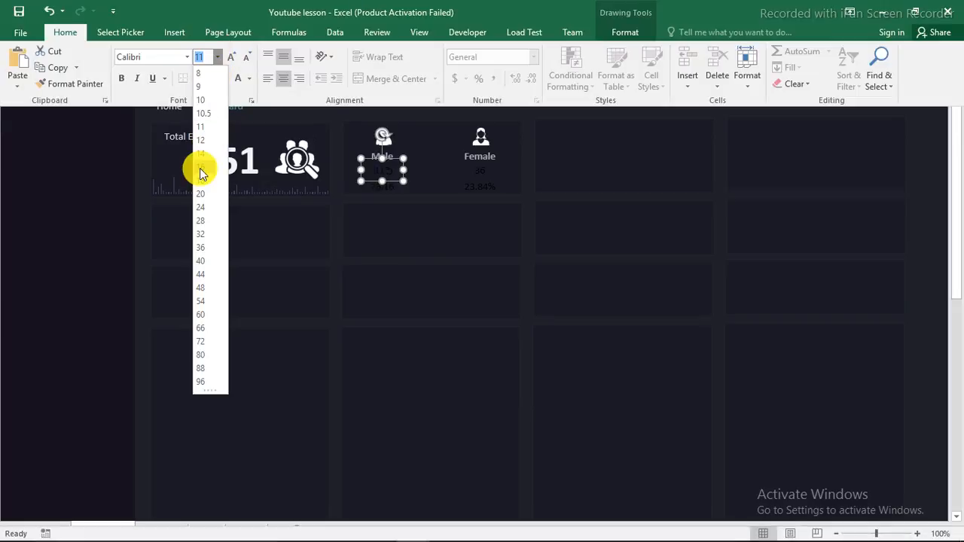
pyautogui.click(201, 168)
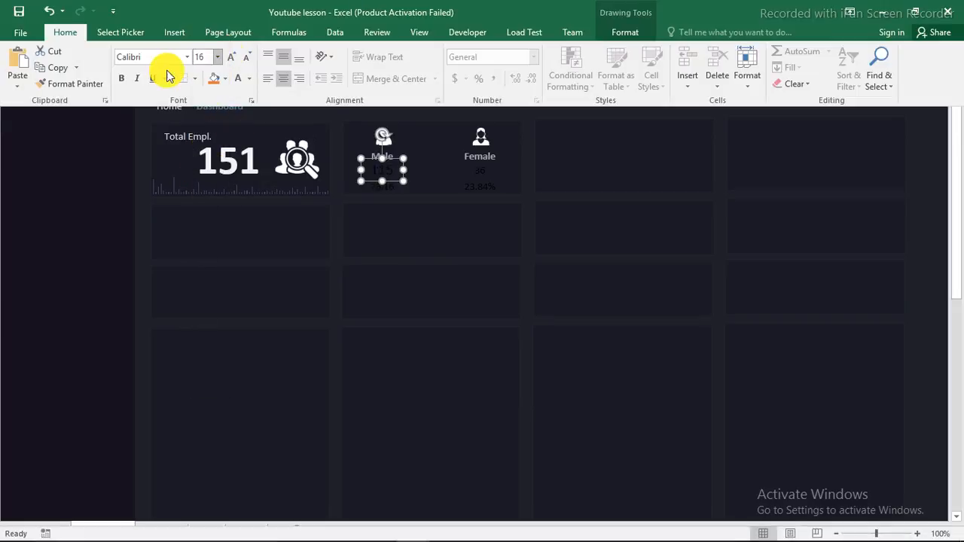
pyautogui.click(250, 79)
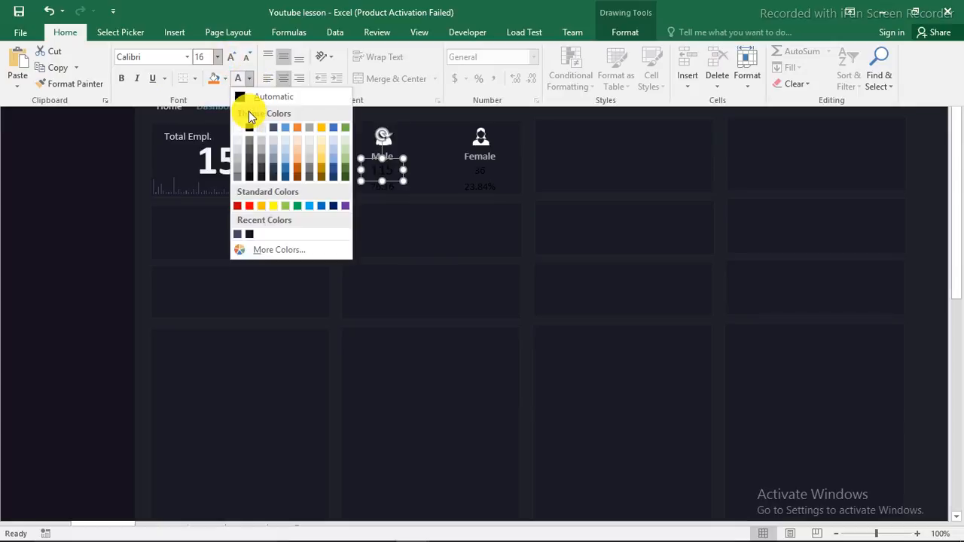
pyautogui.click(237, 149)
# Step: Make the Male 76.16% percentage bold and widen its text box
pyautogui.click(384, 189)
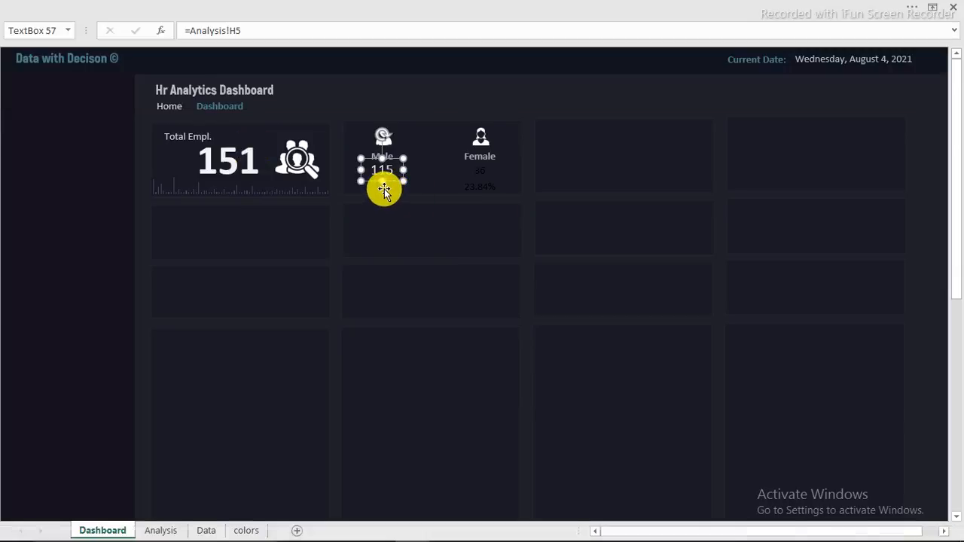
pyautogui.click(384, 190)
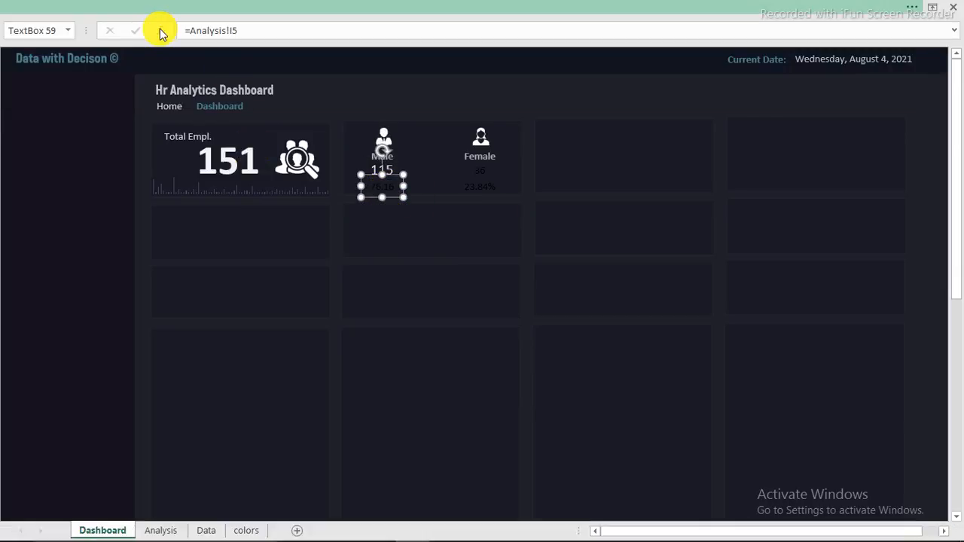
pyautogui.click(161, 7)
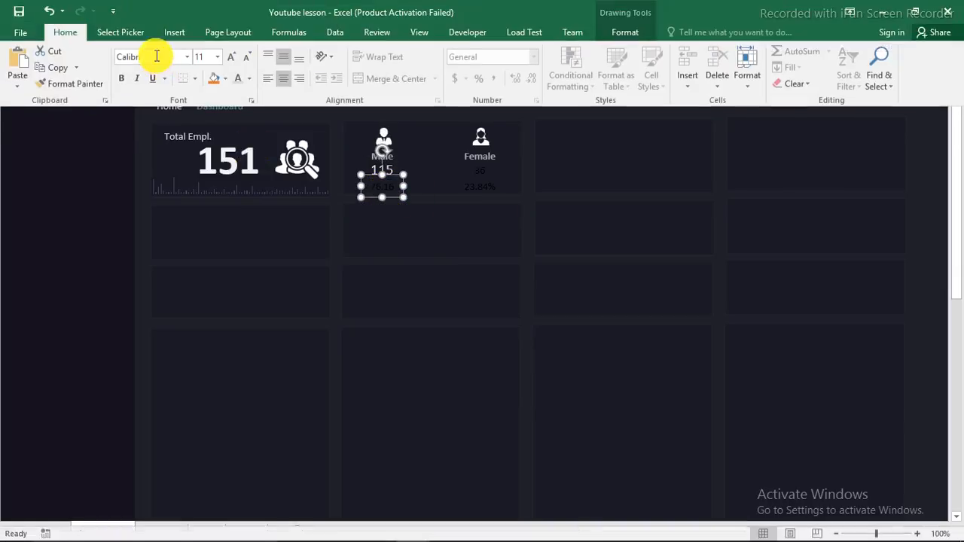
pyautogui.click(124, 80)
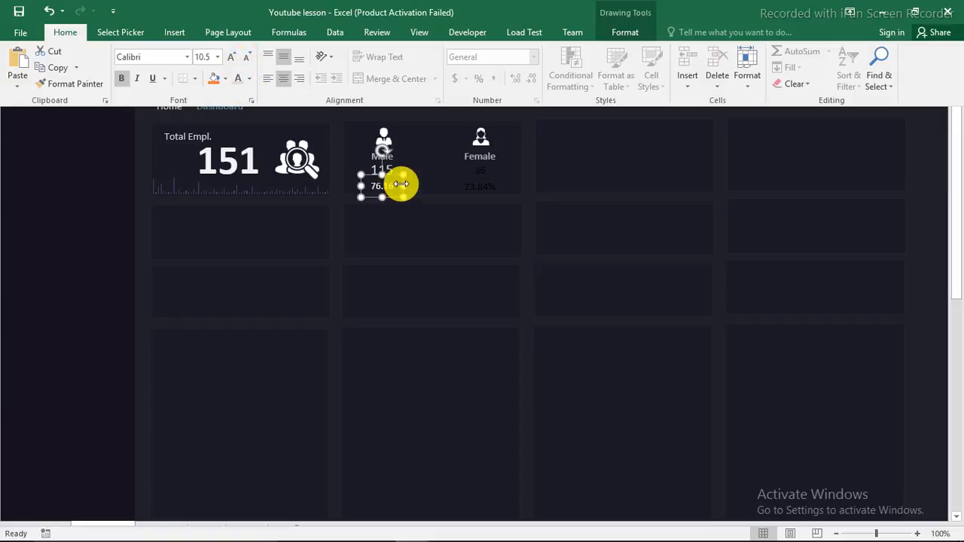
pyautogui.moveTo(400, 184); pyautogui.dragTo(357, 188)
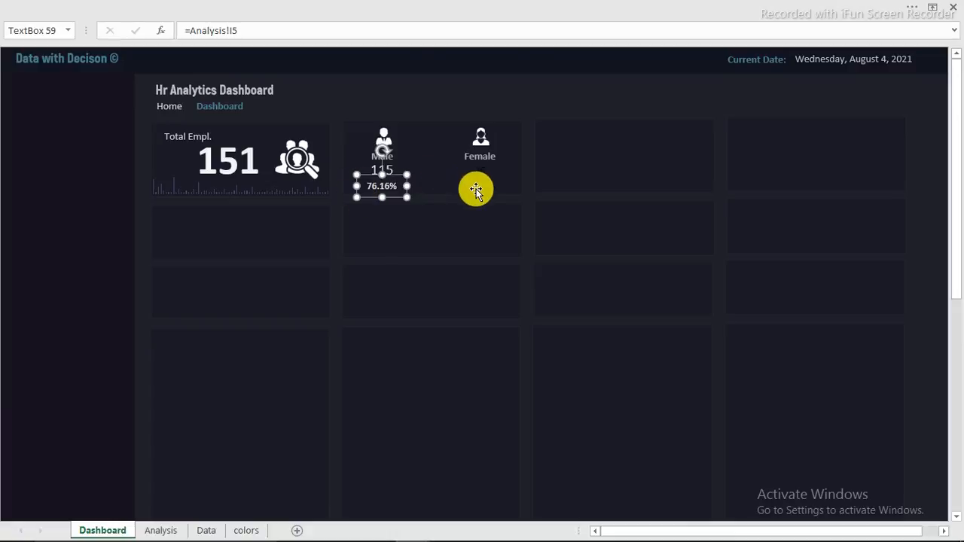
# Step: Format Painter the Male 115 and 76.16% styles onto the Female 36 and 23.84% boxes
pyautogui.click(476, 192)
pyautogui.click(384, 171)
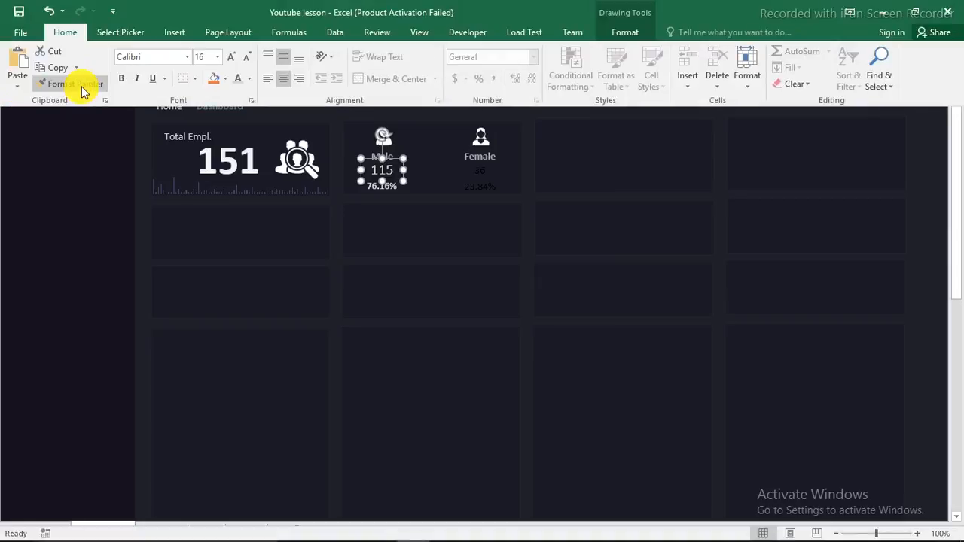
pyautogui.click(81, 86)
pyautogui.click(483, 171)
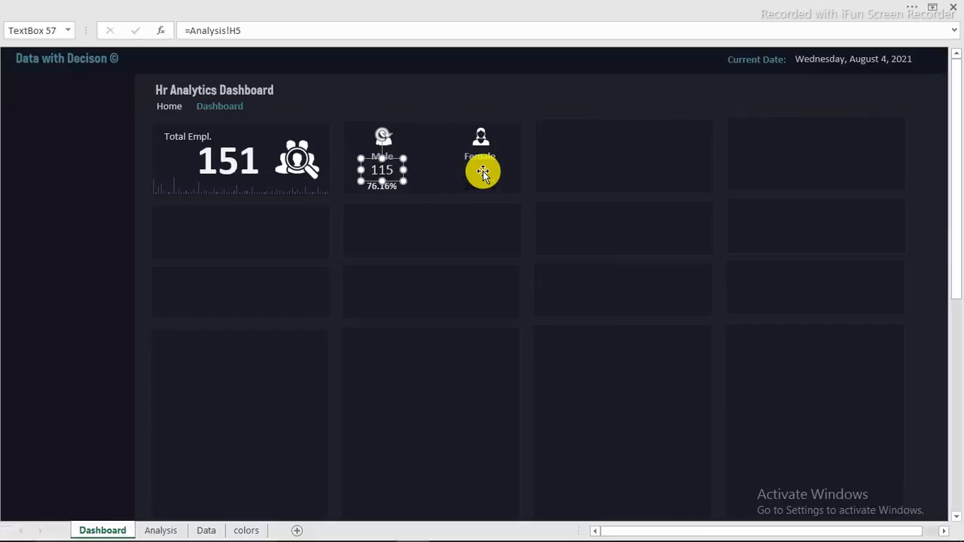
pyautogui.click(402, 187)
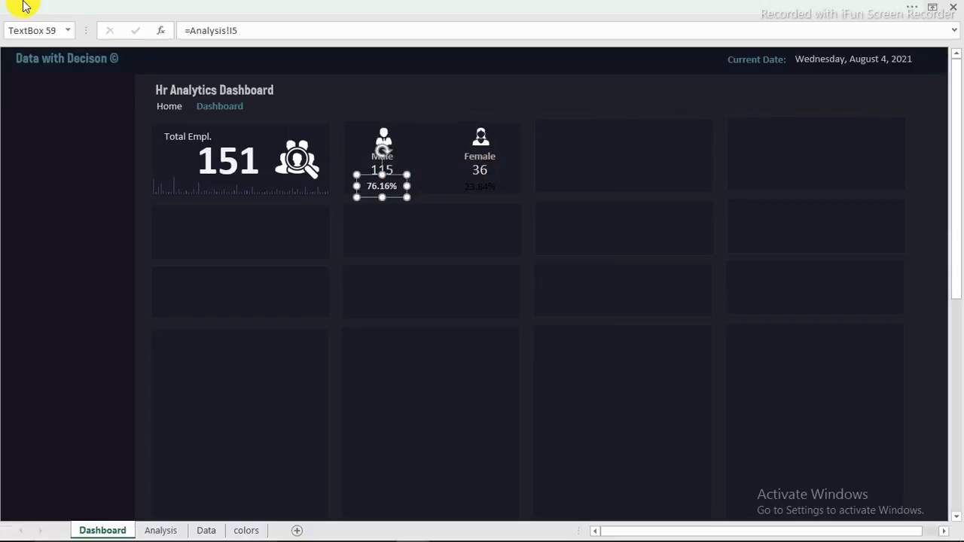
pyautogui.click(132, 8)
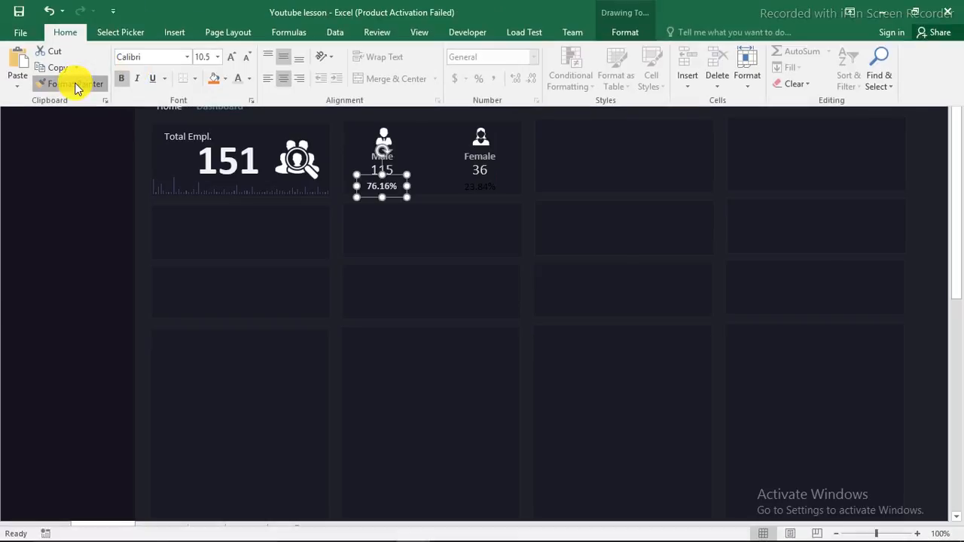
pyautogui.click(74, 84)
pyautogui.click(475, 192)
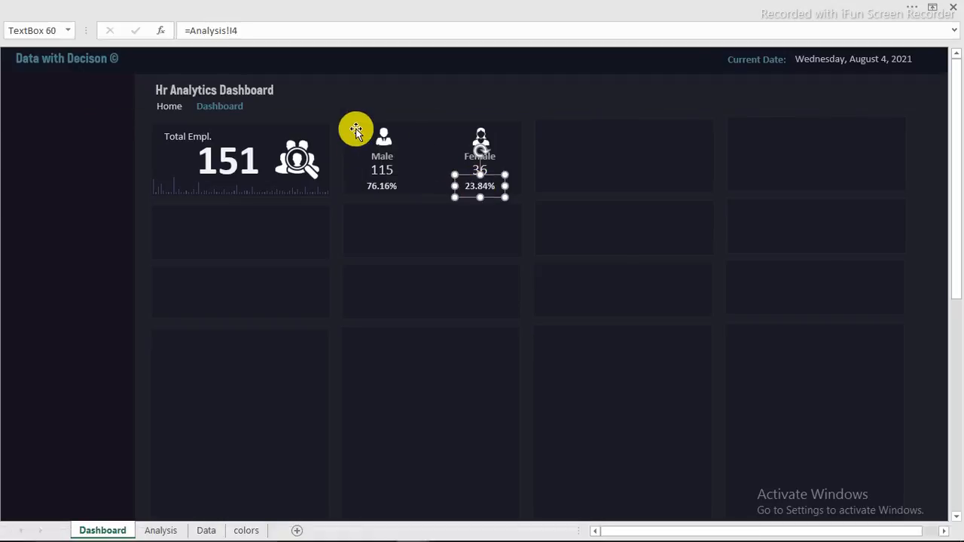
pyautogui.click(335, 94)
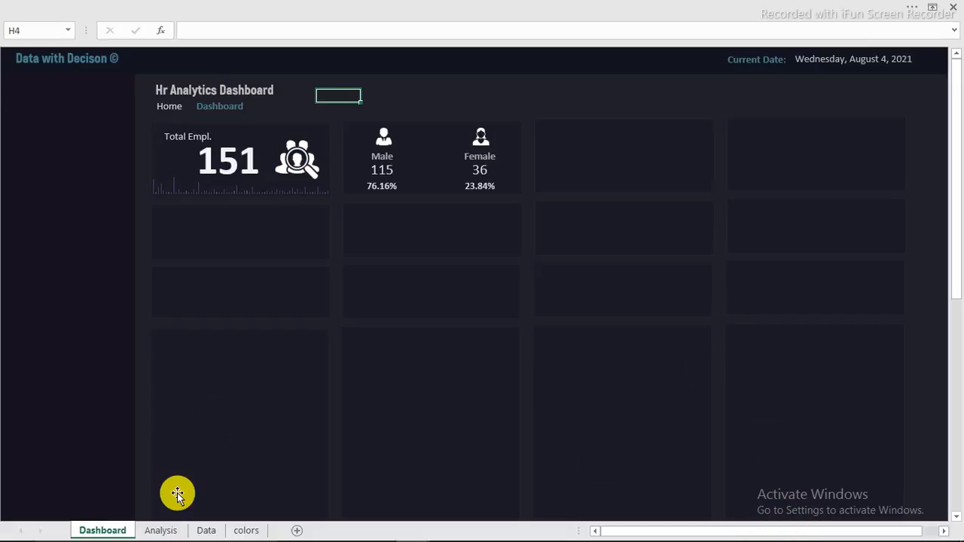
# Step: Check the Hr Dashboard workbook's pivots, then return to the Youtube lesson Analysis sheet
pyautogui.click(161, 530)
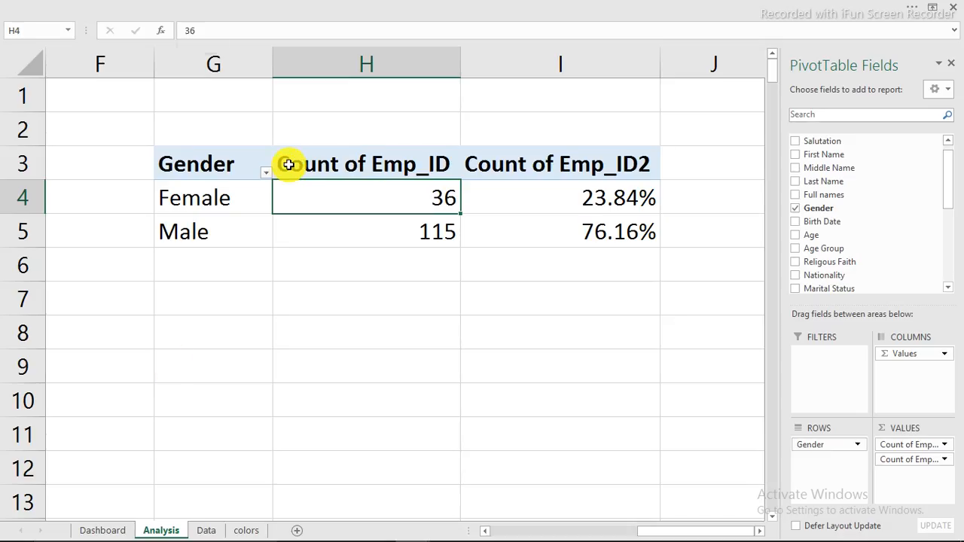
pyautogui.moveTo(406, 528)
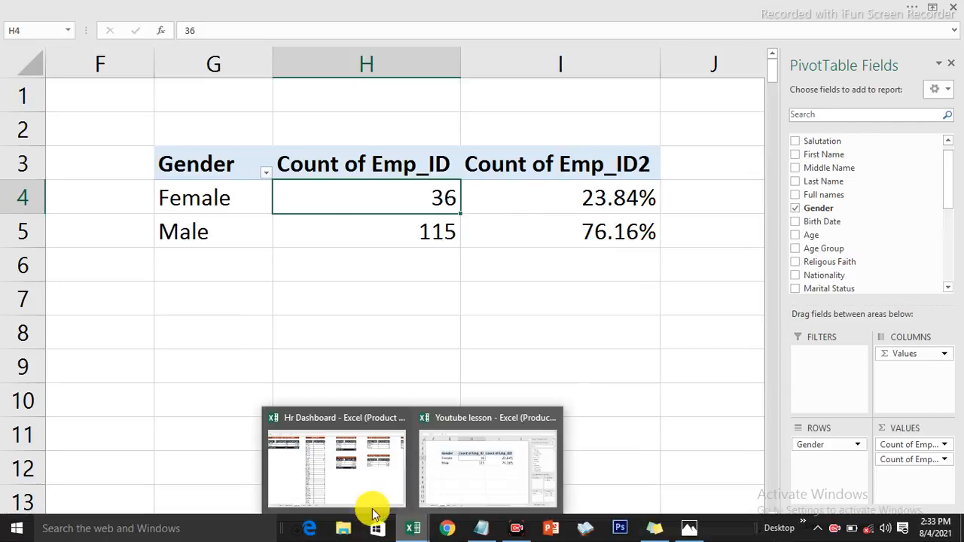
pyautogui.click(351, 489)
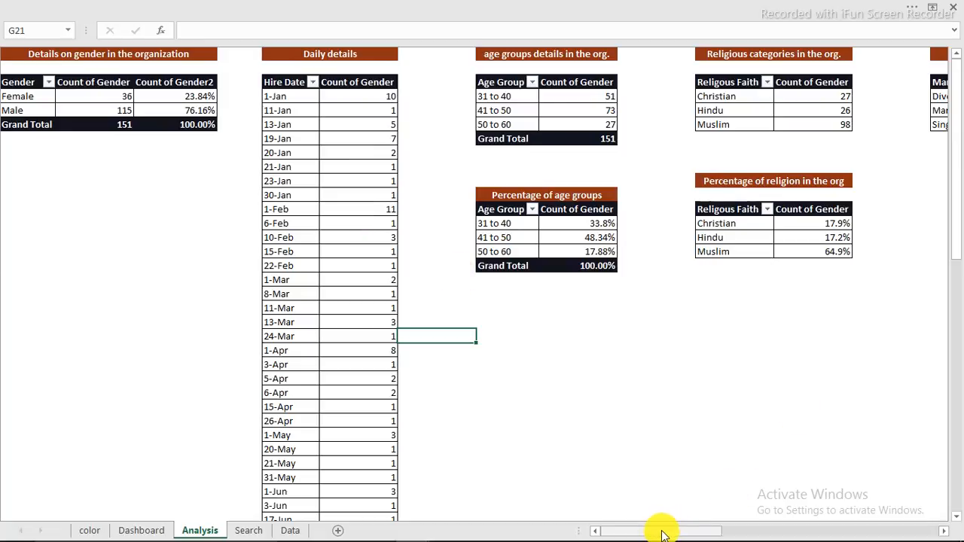
pyautogui.moveTo(663, 535); pyautogui.dragTo(618, 529)
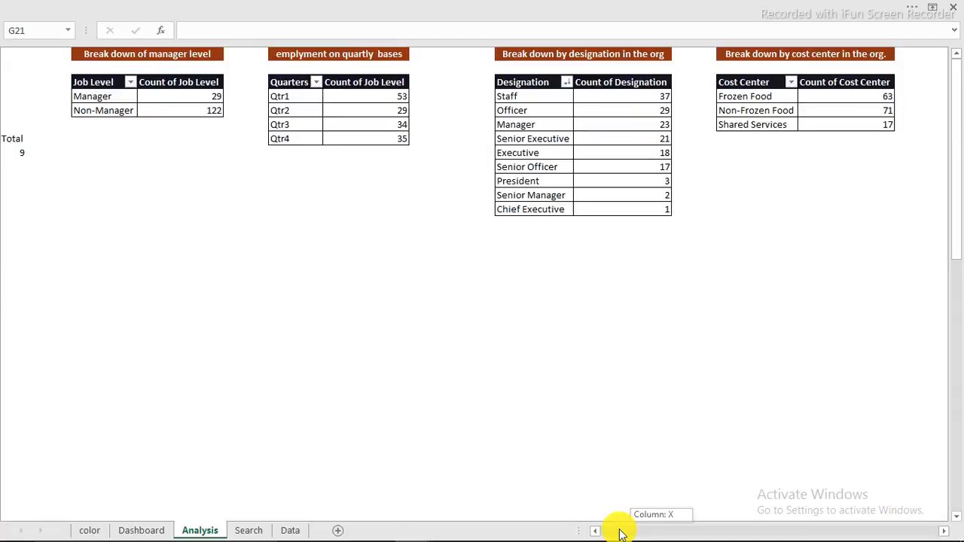
pyautogui.click(141, 529)
pyautogui.click(197, 530)
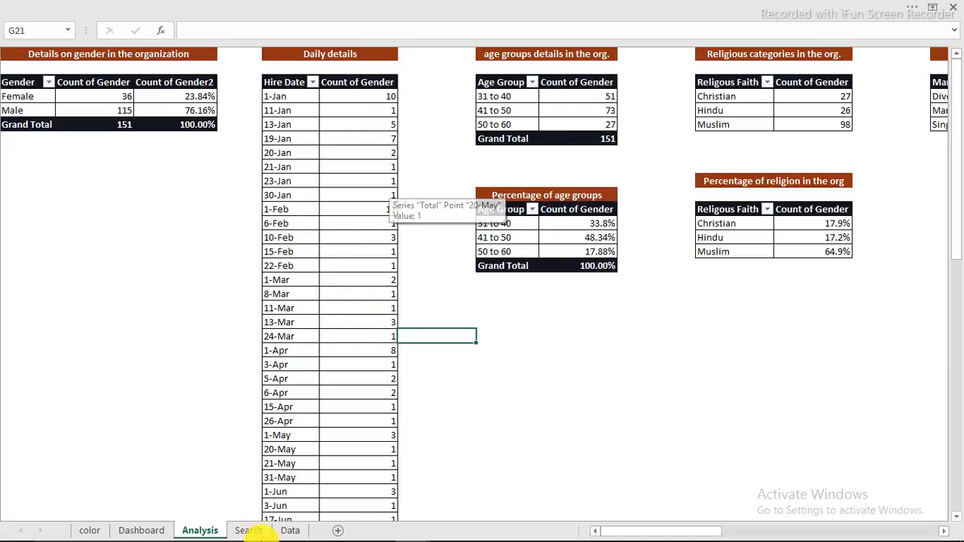
pyautogui.moveTo(417, 531)
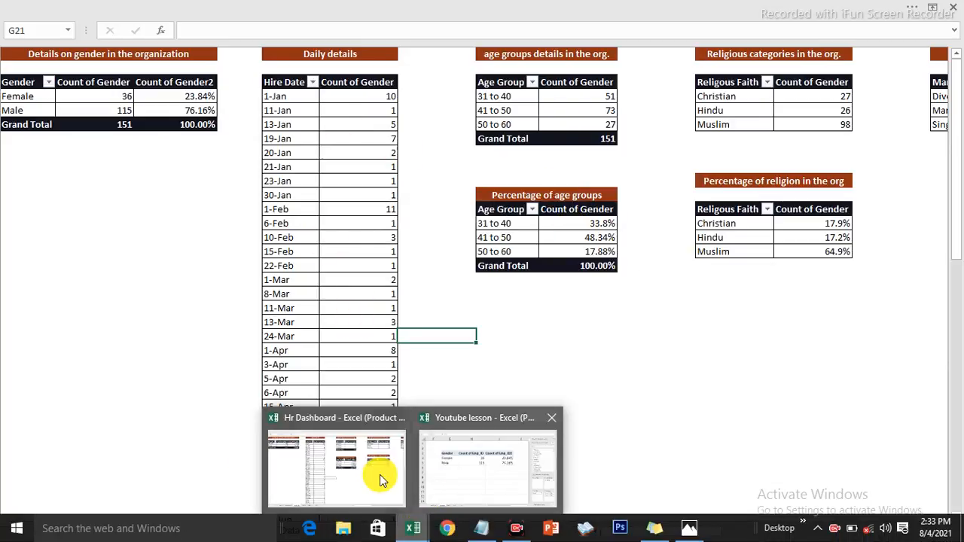
pyautogui.click(477, 472)
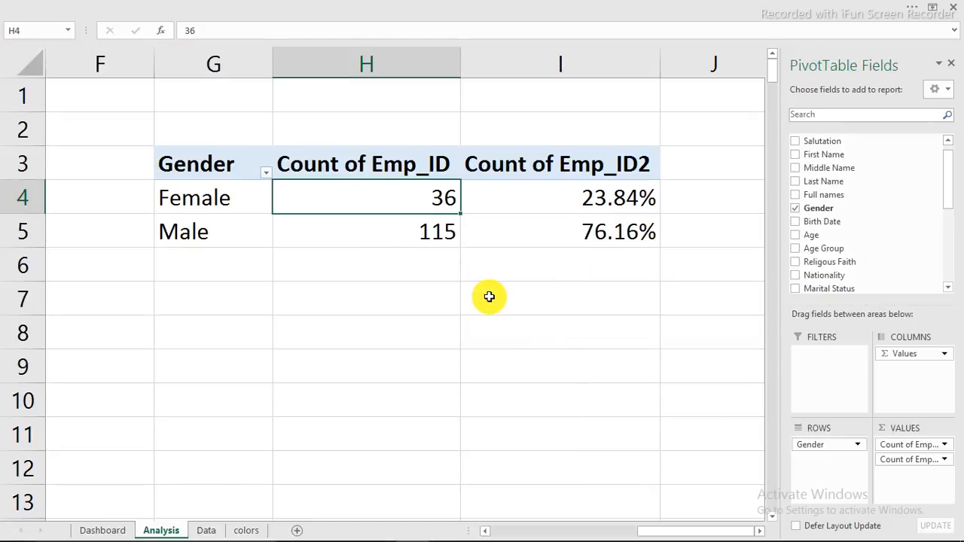
# Step: Copy the B3:B4 Count of Emp_ID pivot (151) to K3, then go to Dashboard
pyautogui.moveTo(640, 532); pyautogui.dragTo(493, 535)
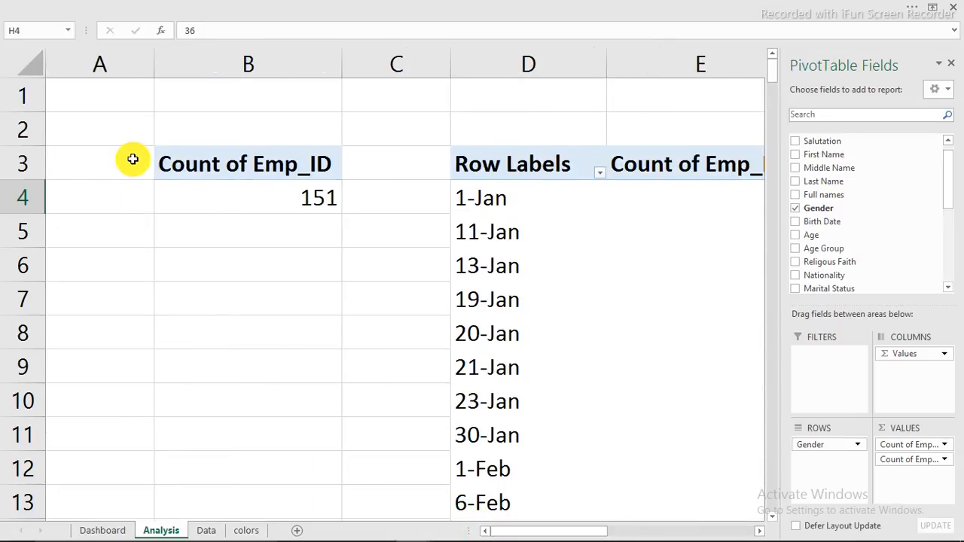
pyautogui.moveTo(190, 163); pyautogui.dragTo(235, 197)
pyautogui.rightClick(233, 196)
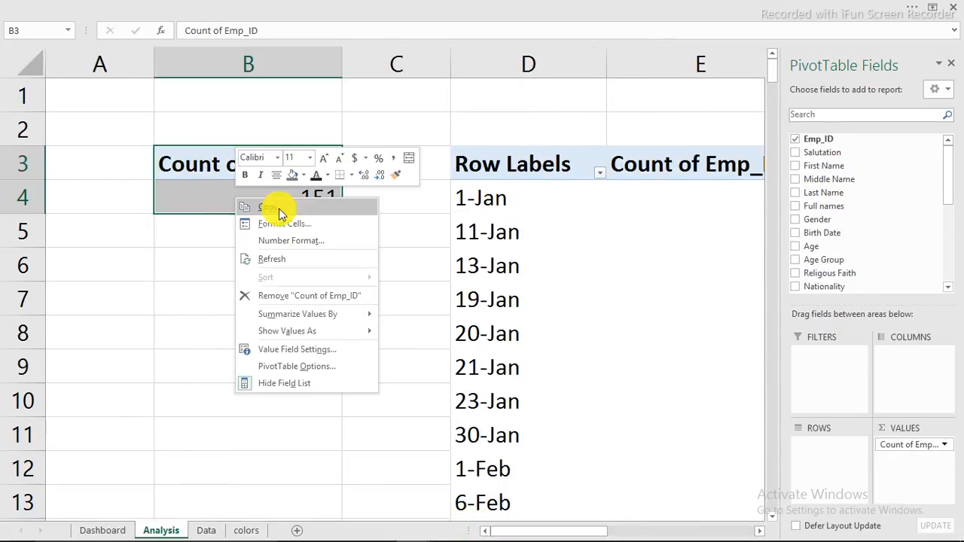
pyautogui.click(272, 208)
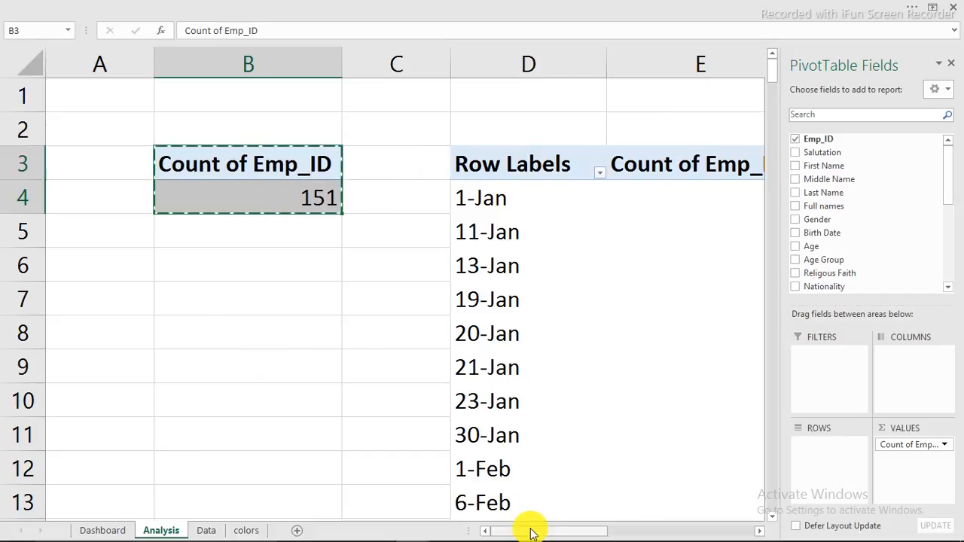
pyautogui.moveTo(531, 532); pyautogui.dragTo(738, 533)
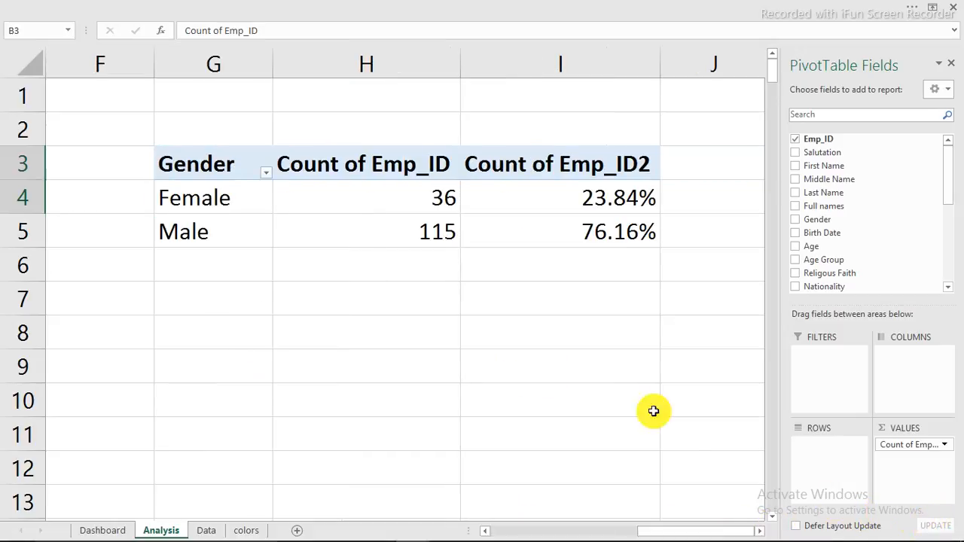
pyautogui.click(759, 530)
pyautogui.click(759, 531)
pyautogui.click(759, 531)
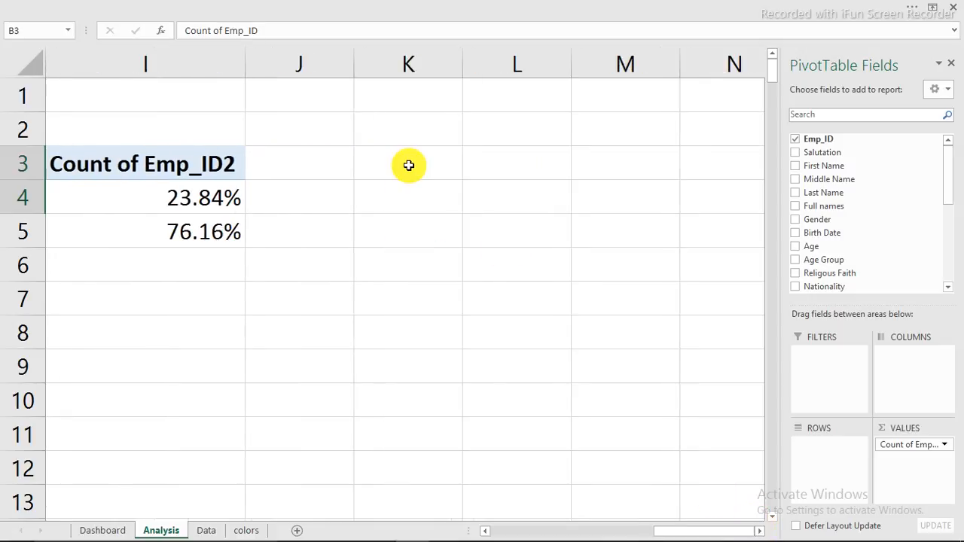
pyautogui.click(408, 165)
pyautogui.rightClick(409, 165)
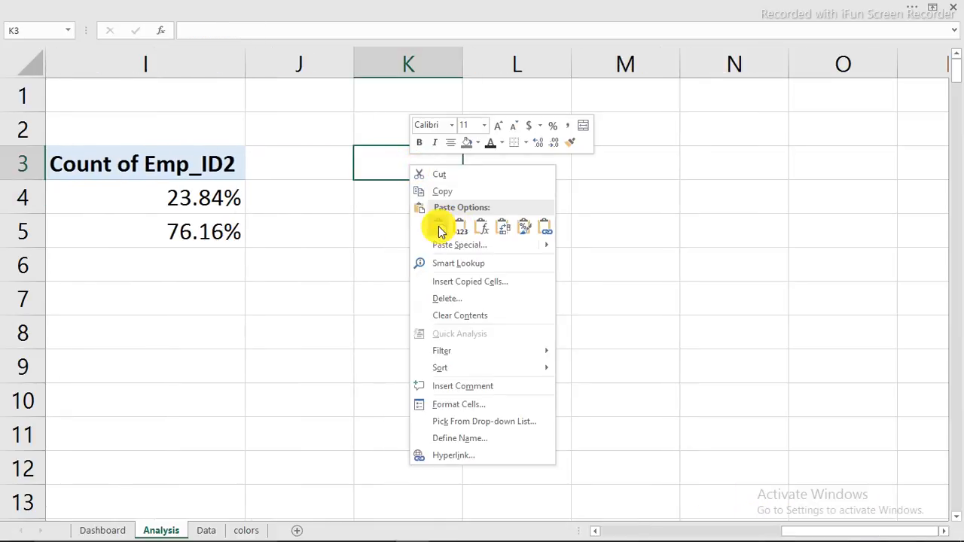
pyautogui.click(440, 229)
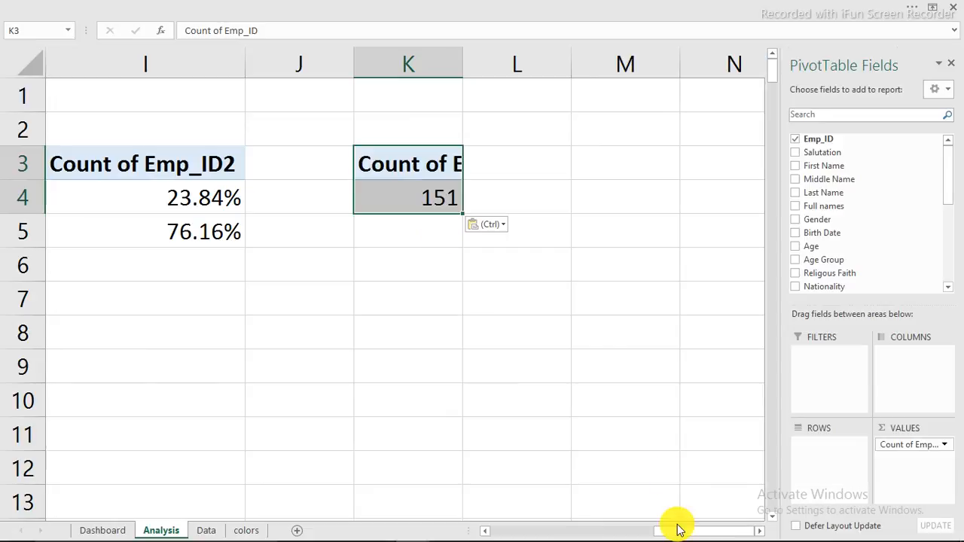
pyautogui.click(836, 531)
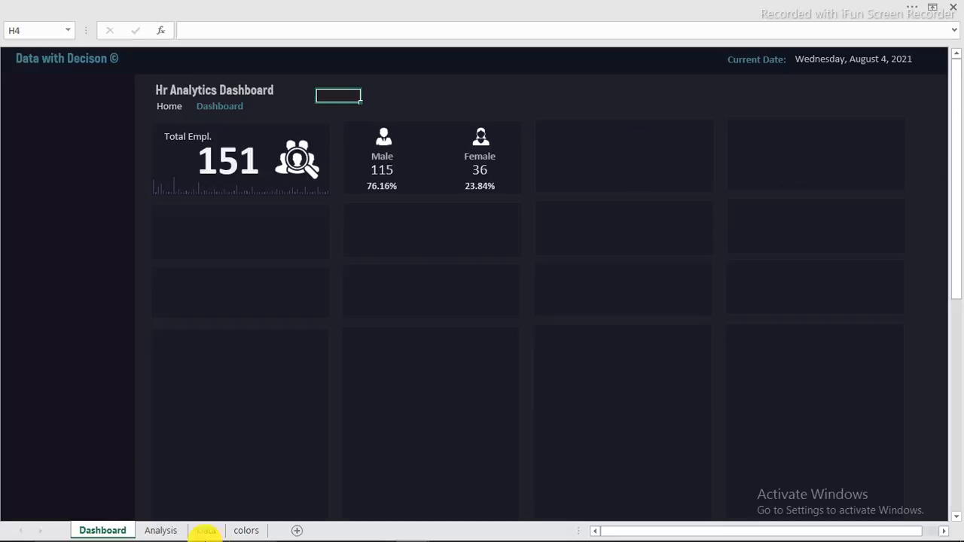
# Step: Copy the Active/Inactive Workers labels and icons from Hr Dashboard into the empty third card
pyautogui.moveTo(286, 530)
pyautogui.moveTo(413, 529)
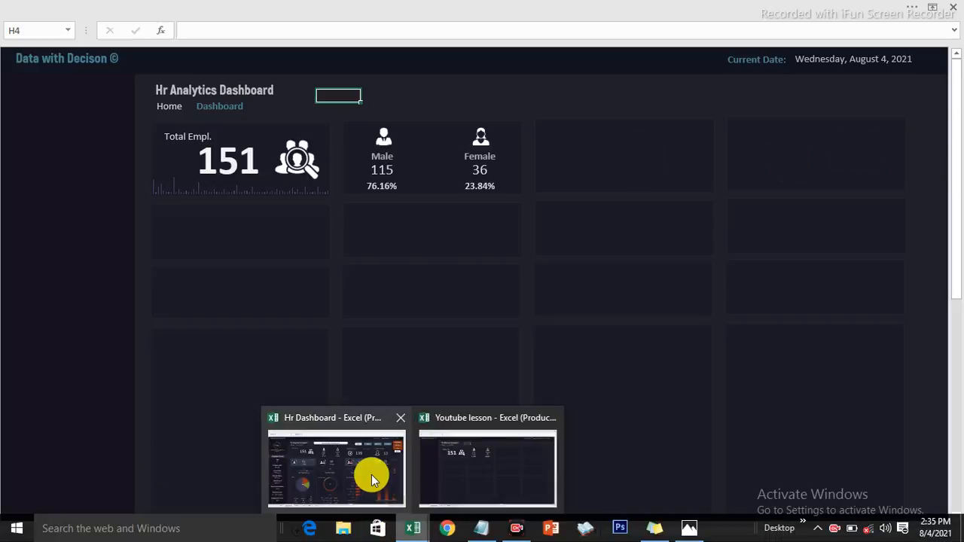
pyautogui.click(374, 479)
pyautogui.click(576, 164)
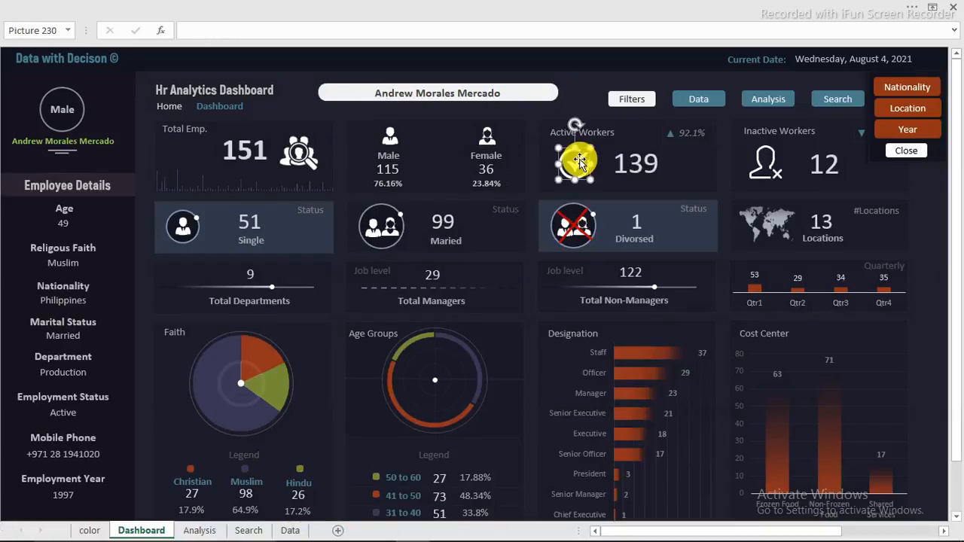
pyautogui.keyDown('ctrl'); pyautogui.click(561, 135); pyautogui.keyUp('ctrl')
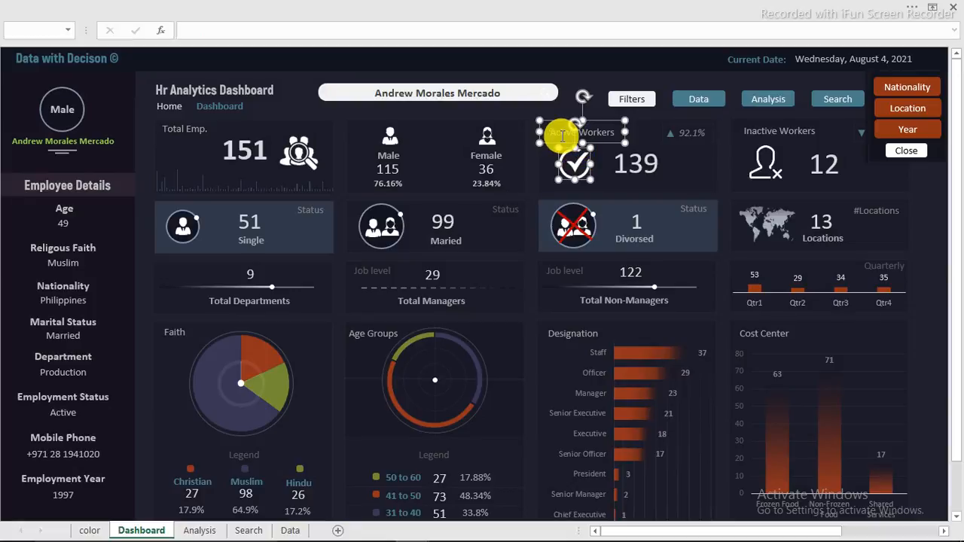
pyautogui.keyDown('ctrl'); pyautogui.click(746, 130); pyautogui.keyUp('ctrl')
pyautogui.keyDown('ctrl'); pyautogui.click(768, 172); pyautogui.keyUp('ctrl')
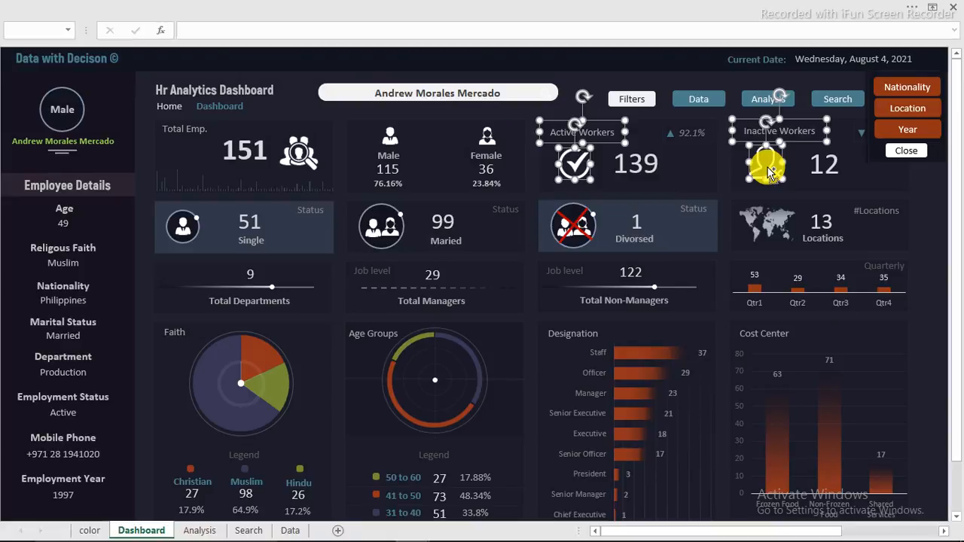
pyautogui.moveTo(226, 529)
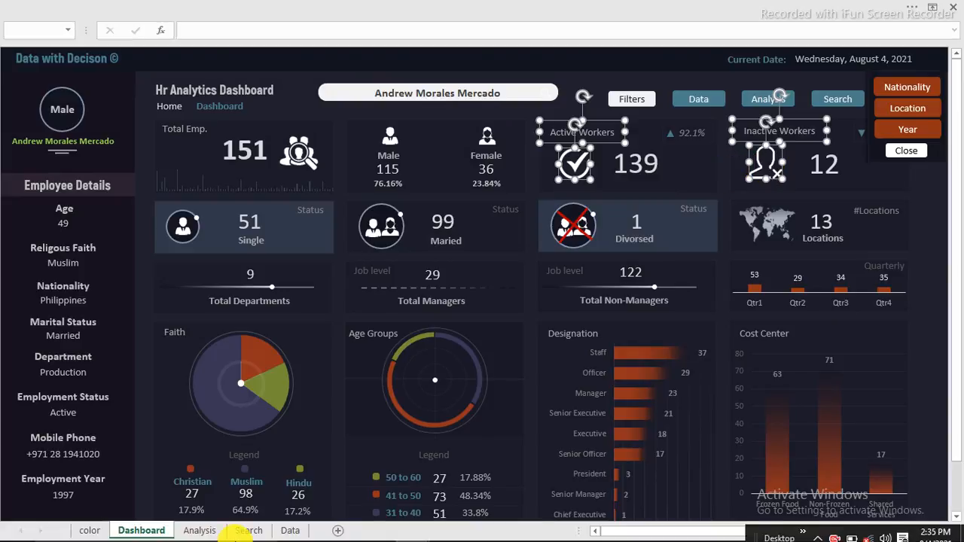
pyautogui.moveTo(407, 529)
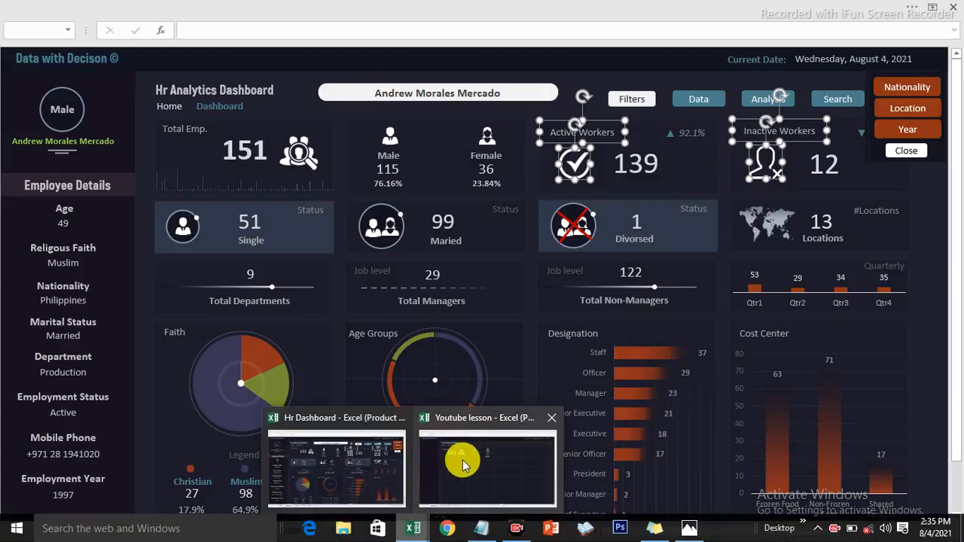
pyautogui.click(458, 459)
pyautogui.click(576, 166)
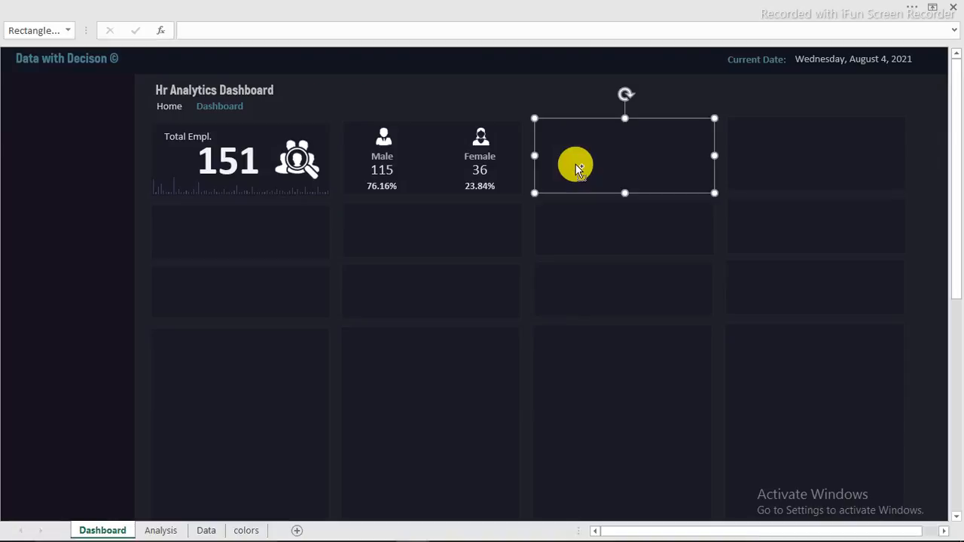
pyautogui.hotkey('ctrl', 'v')
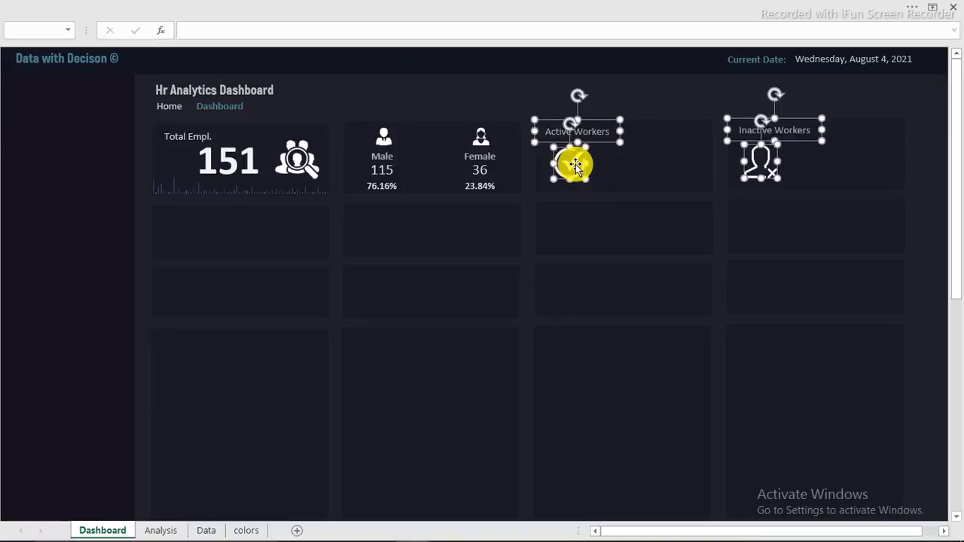
pyautogui.click(606, 89)
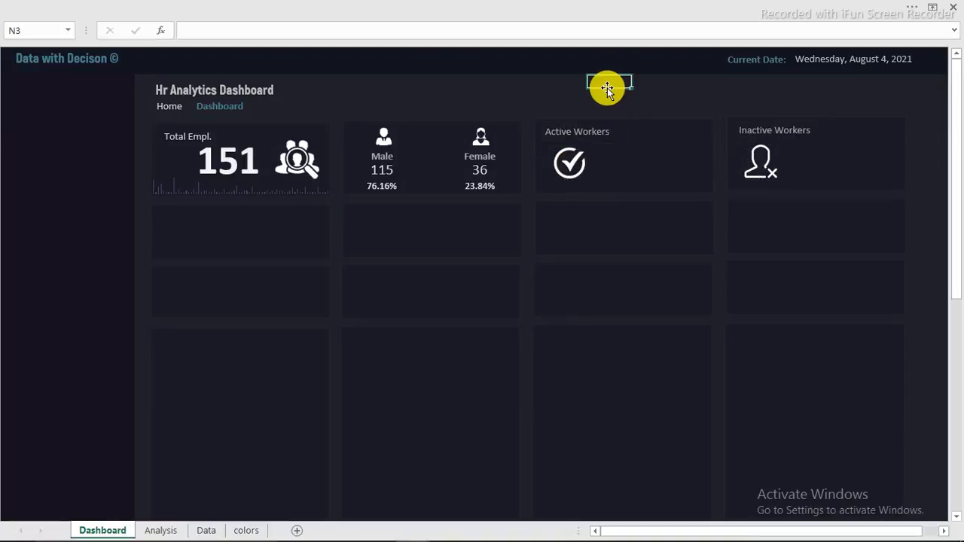
# Step: Place a copy of the Female 36 value box beside the Active Workers tick
pyautogui.click(598, 131)
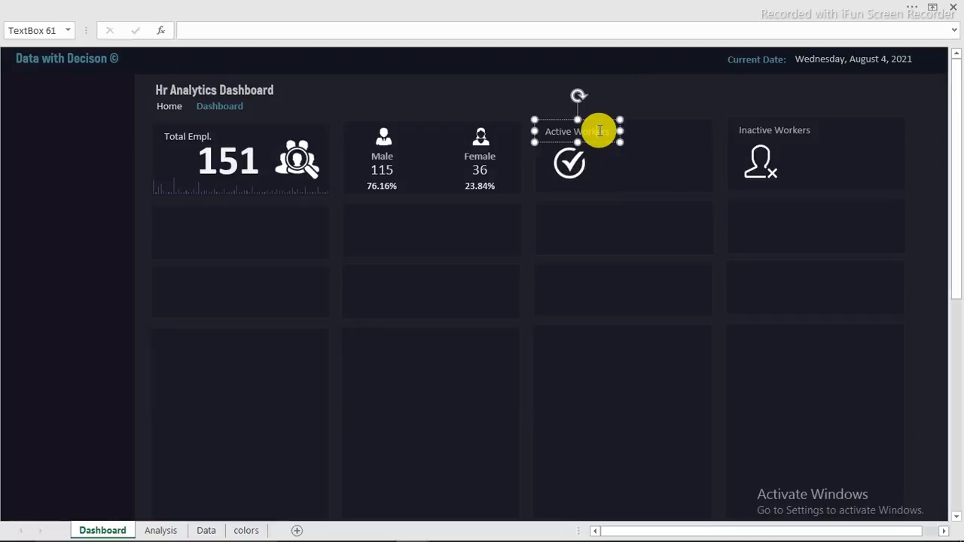
pyautogui.click(509, 93)
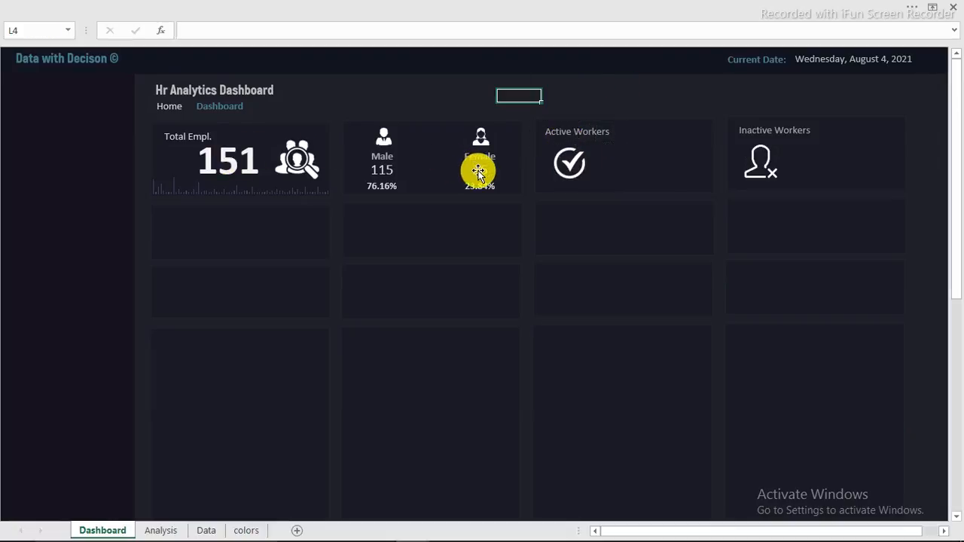
pyautogui.click(477, 167)
pyautogui.moveTo(491, 158); pyautogui.dragTo(835, 148)
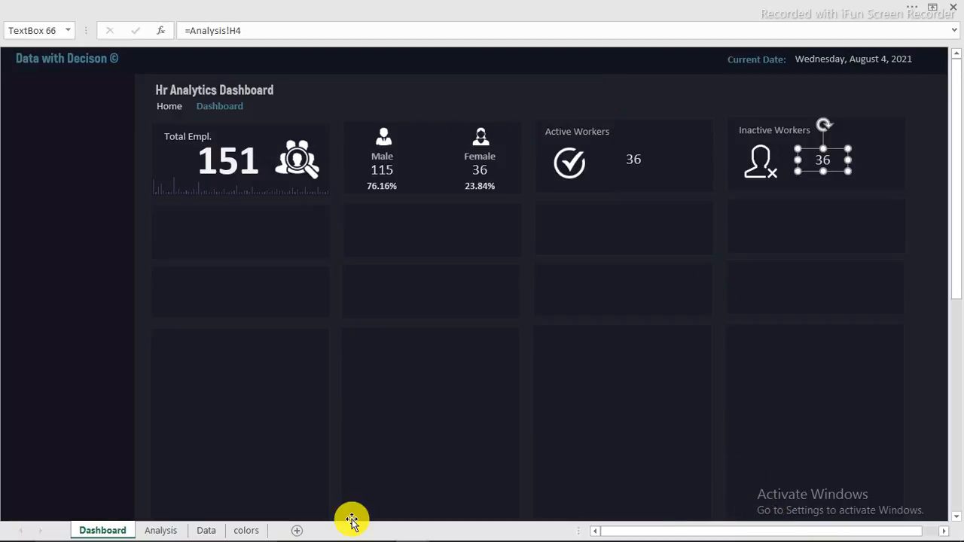
pyautogui.click(209, 531)
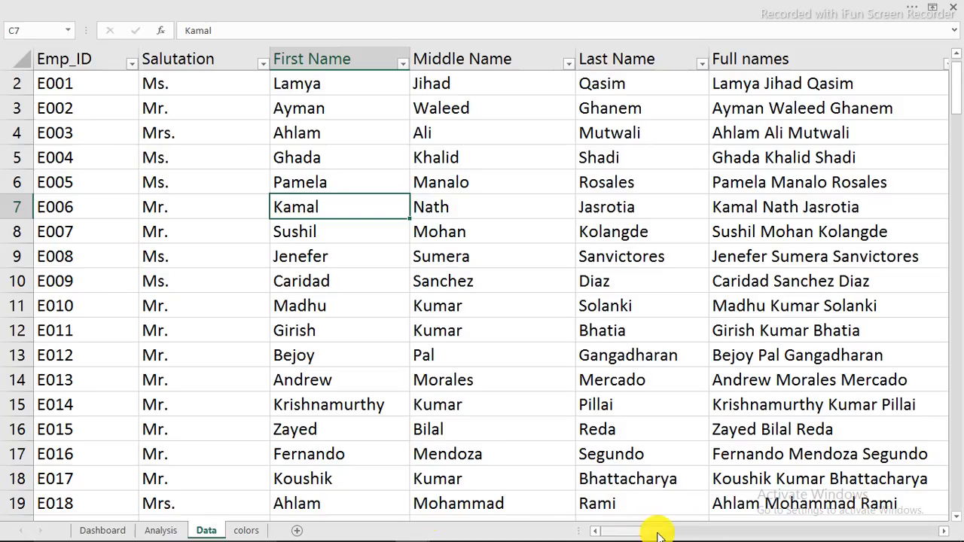
pyautogui.moveTo(660, 532); pyautogui.dragTo(818, 521)
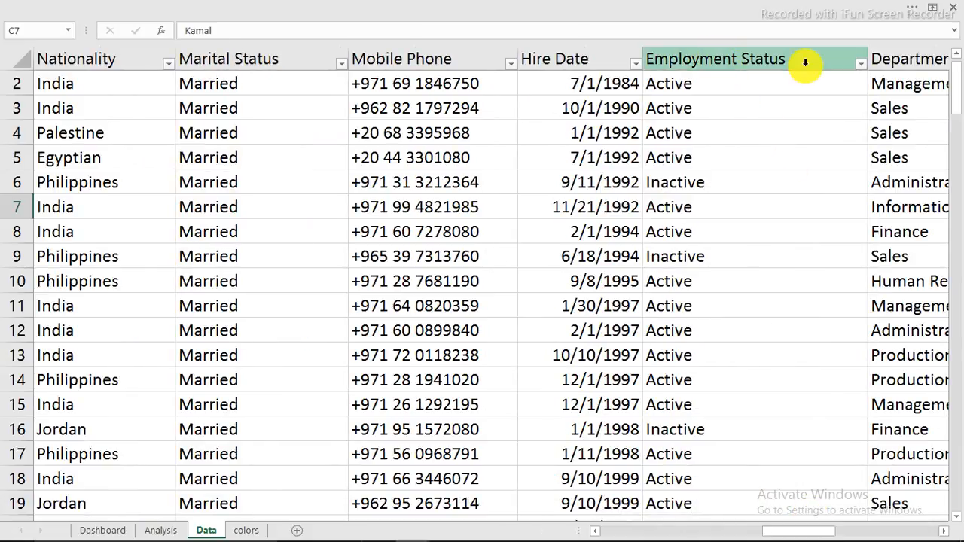
pyautogui.click(862, 65)
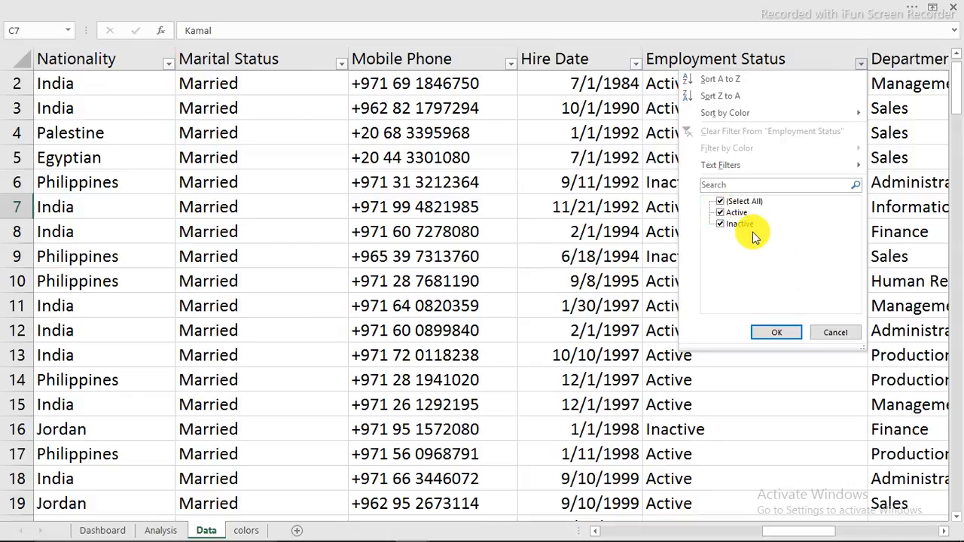
pyautogui.click(833, 332)
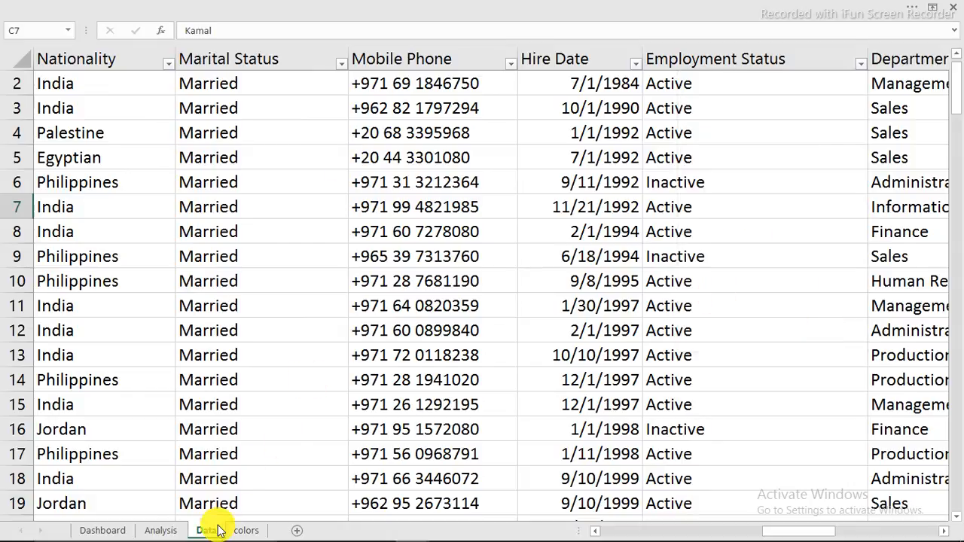
pyautogui.click(105, 530)
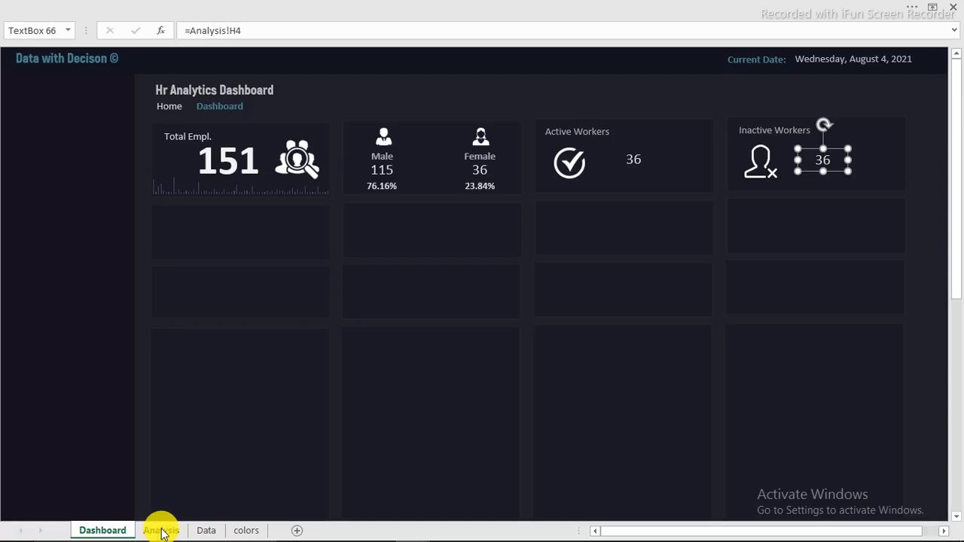
# Step: Put Employment Status in Rows and Emp_ID in Values a second time
pyautogui.click(175, 531)
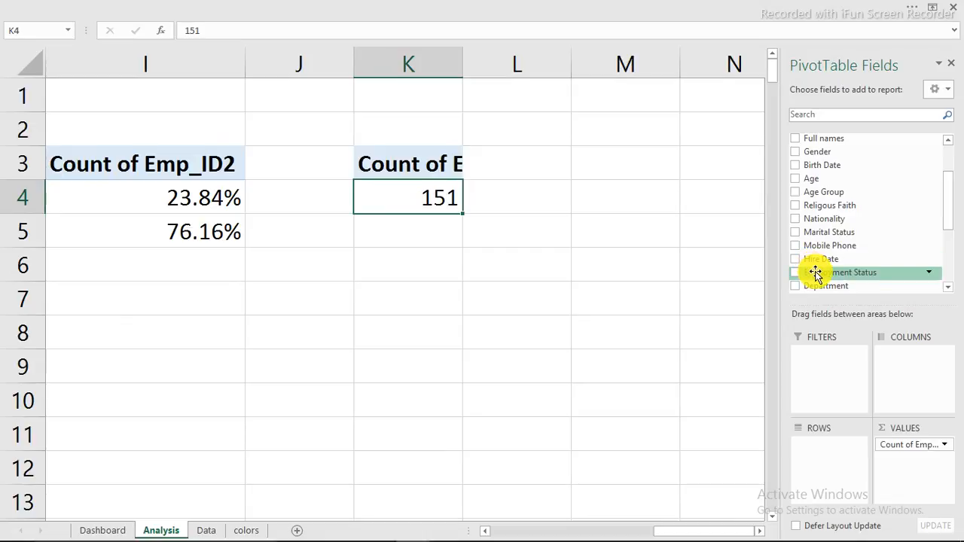
pyautogui.moveTo(814, 271); pyautogui.dragTo(834, 467)
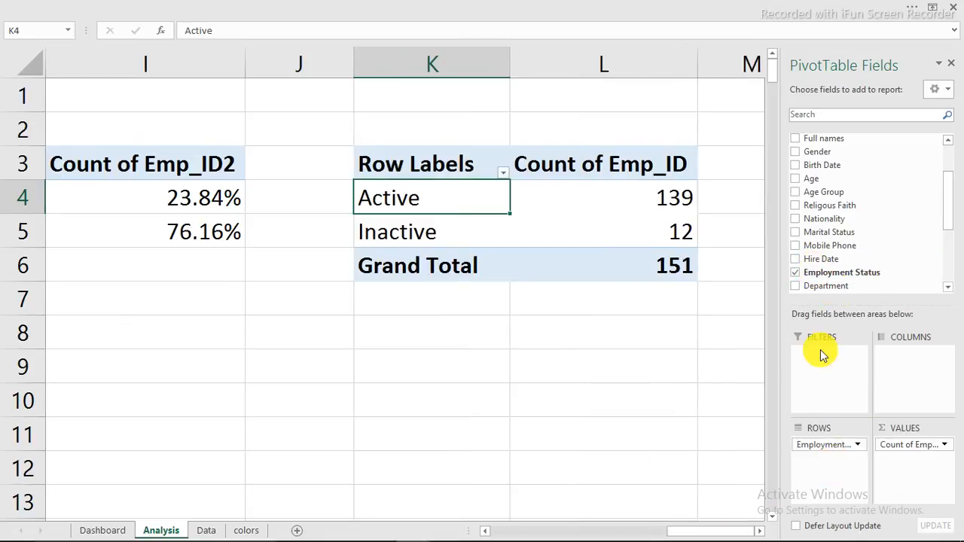
pyautogui.scroll(2, 834, 184)
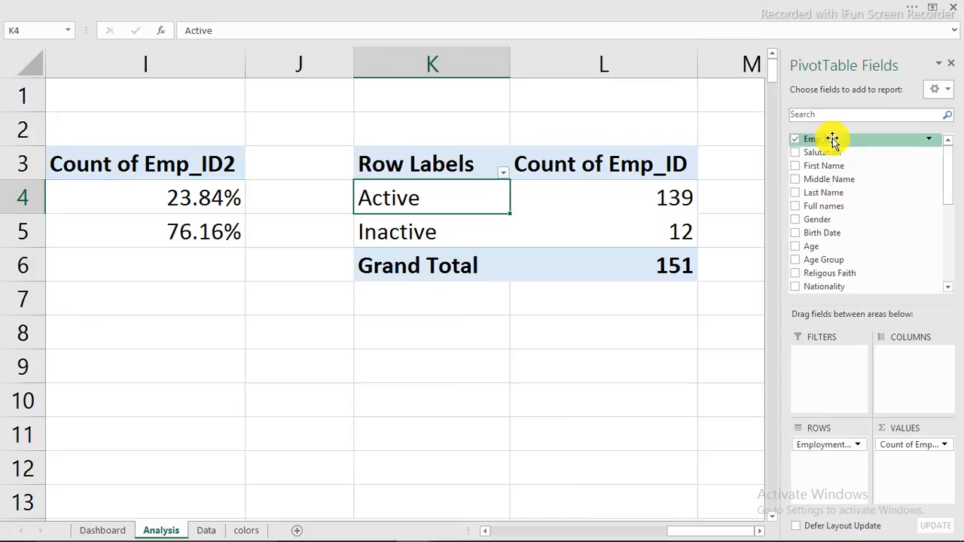
pyautogui.moveTo(831, 138); pyautogui.dragTo(910, 465)
pyautogui.moveTo(723, 535); pyautogui.dragTo(749, 529)
# Step: Show the second Emp_ID count as % of Column Total
pyautogui.click(637, 201)
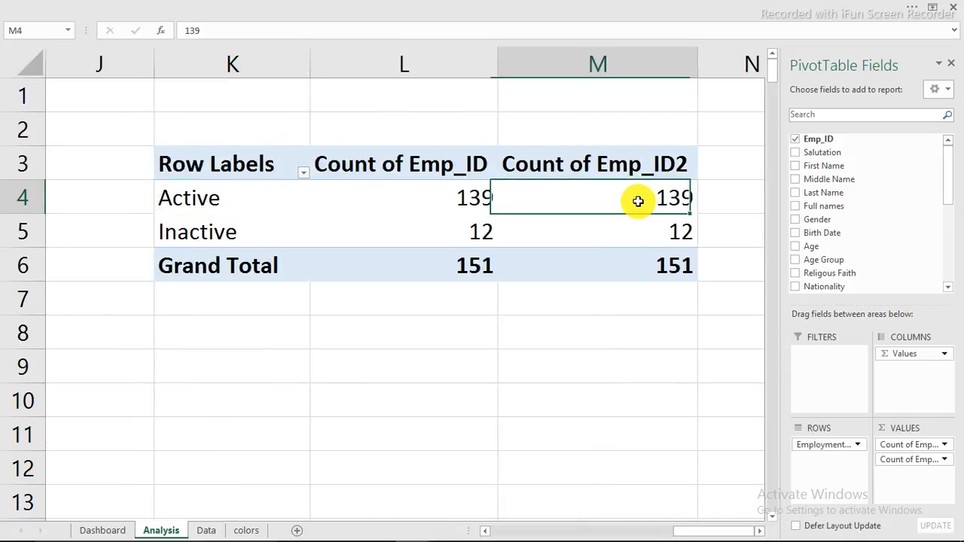
pyautogui.rightClick(638, 201)
pyautogui.moveTo(670, 292)
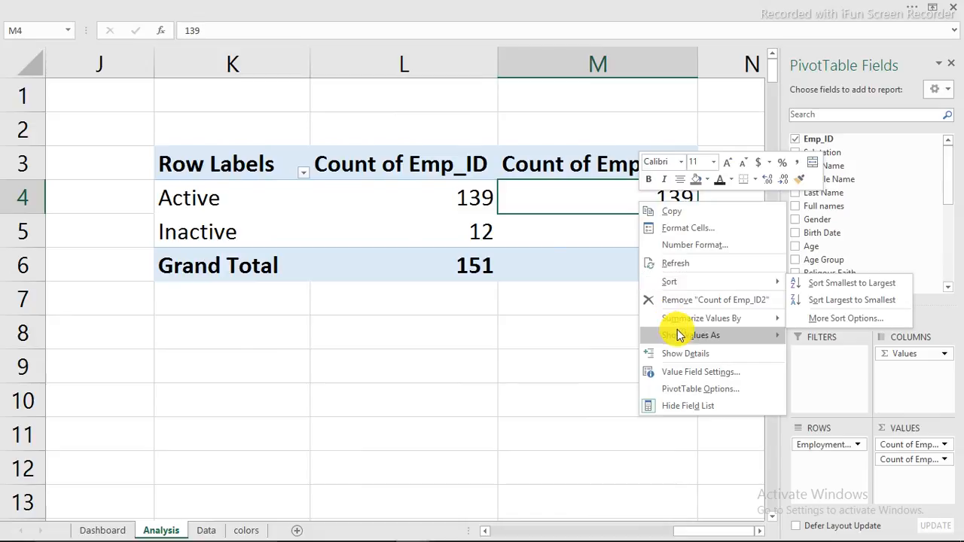
pyautogui.moveTo(688, 335)
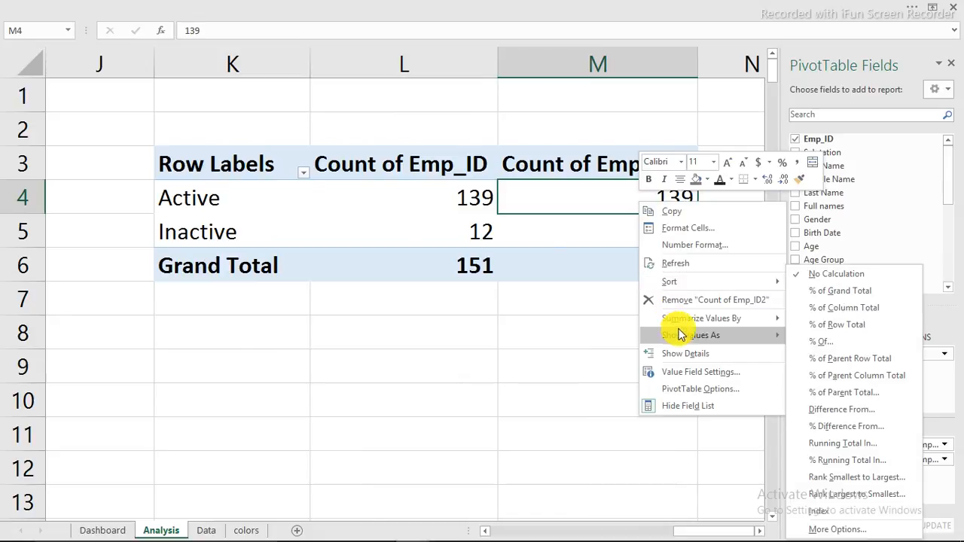
pyautogui.click(834, 308)
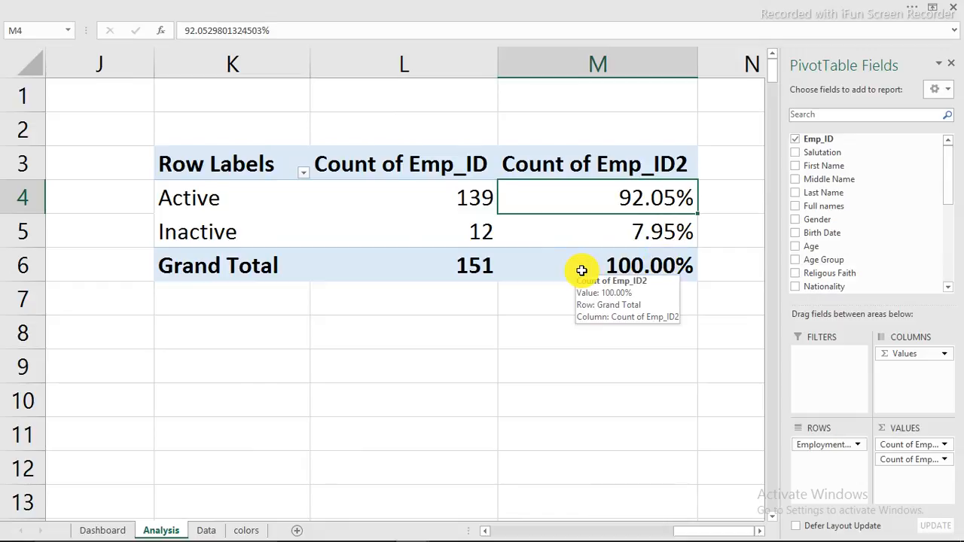
# Step: Set the pivot's report layout to Tabular and turn Grand Totals off
pyautogui.click(581, 270)
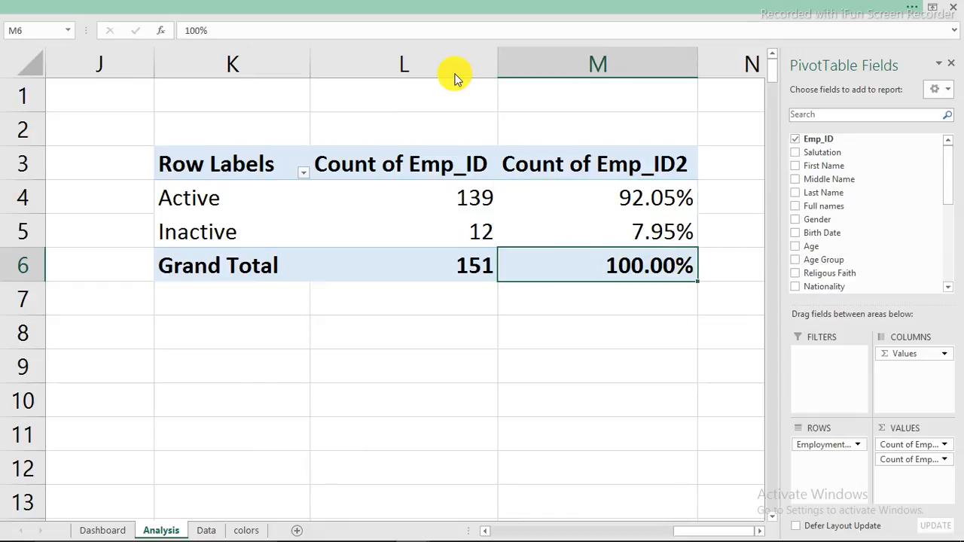
pyautogui.click(460, 7)
pyautogui.click(633, 34)
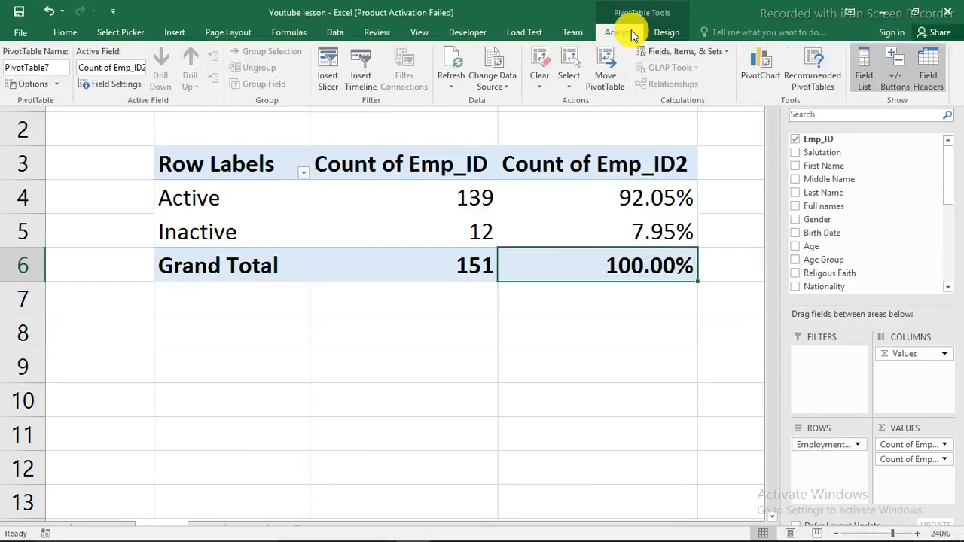
pyautogui.click(663, 29)
pyautogui.click(101, 87)
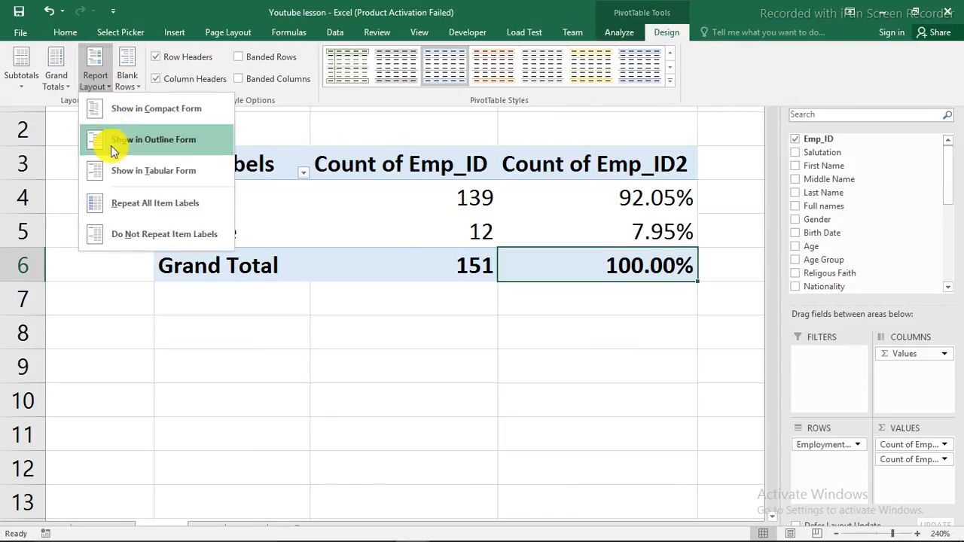
pyautogui.click(115, 170)
pyautogui.click(57, 81)
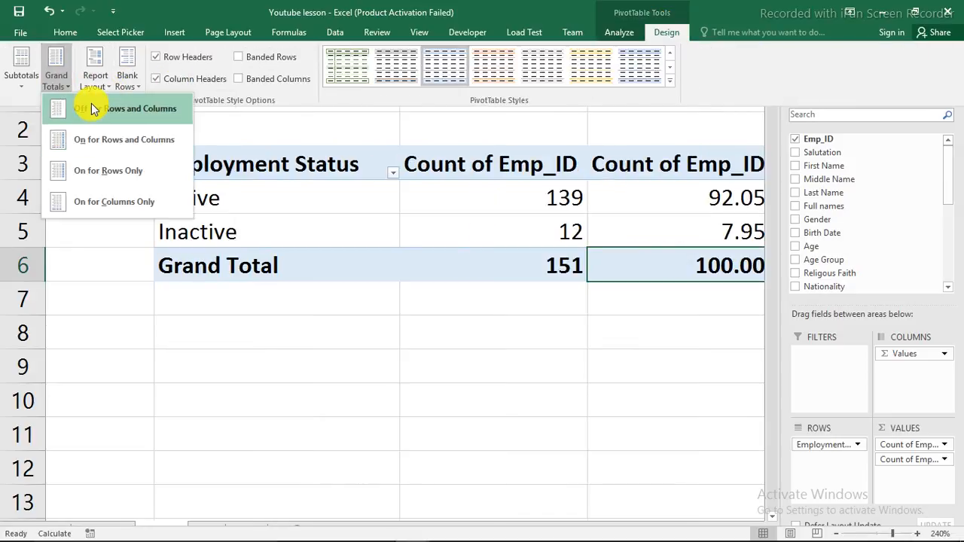
pyautogui.click(95, 110)
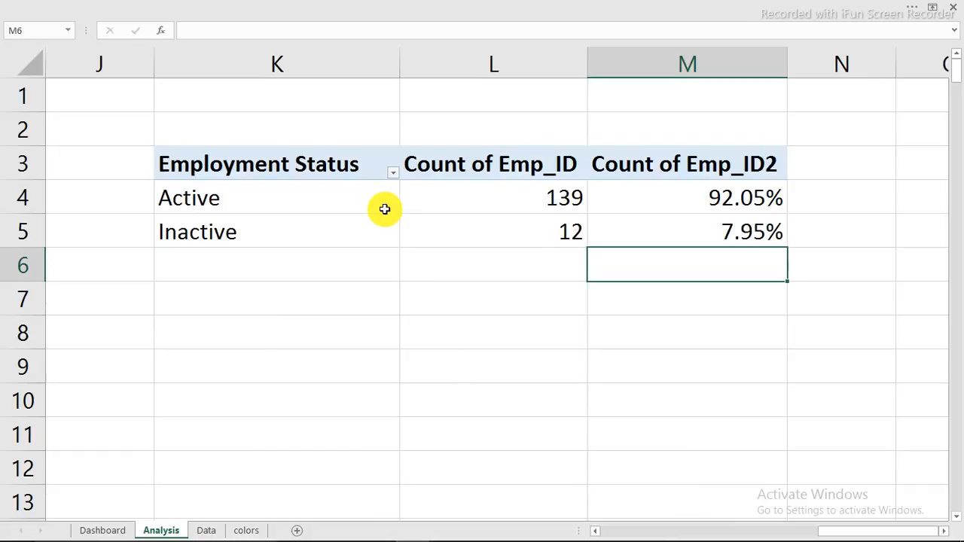
pyautogui.click(385, 209)
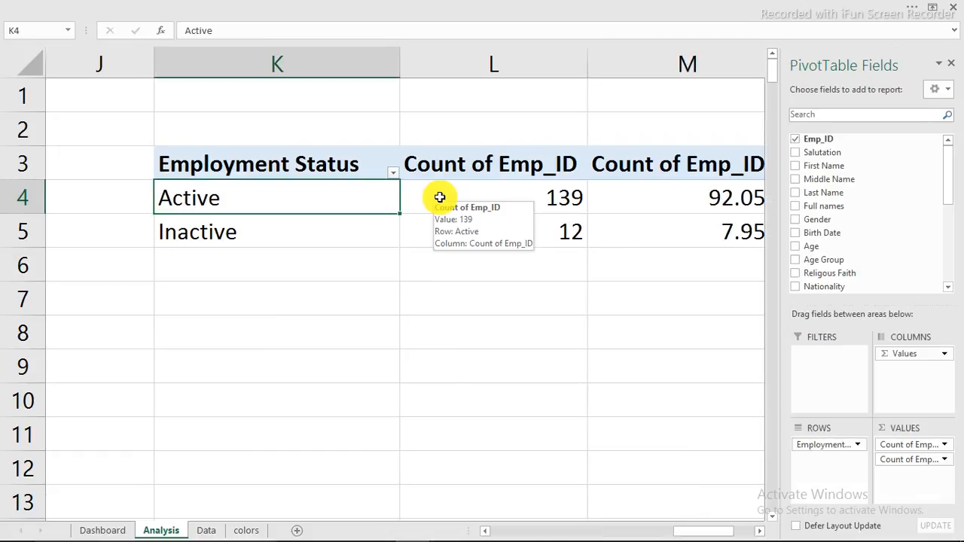
# Step: Link the Active Workers value box to Analysis!L4 so it shows 139
pyautogui.hotkey('ctrl', 'pageup')
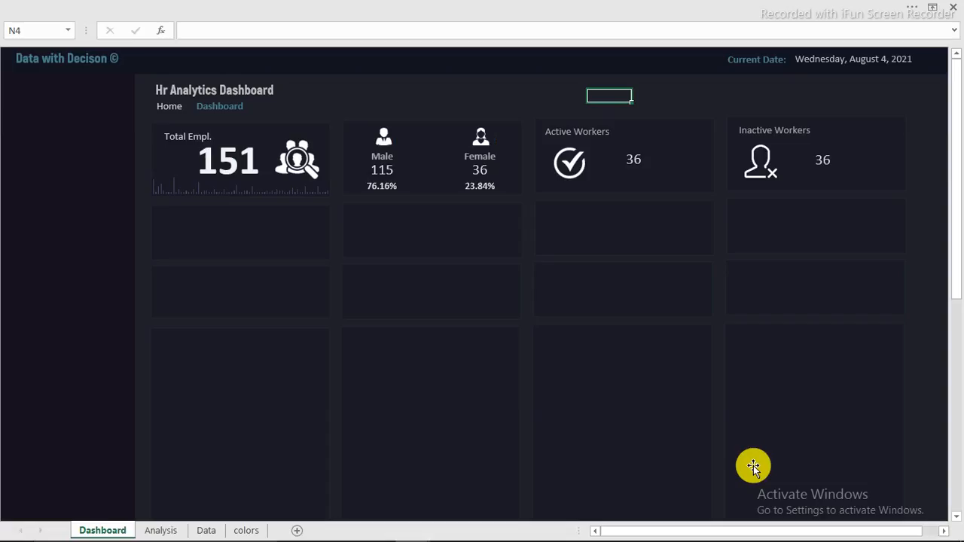
pyautogui.scroll(6, 674, 268)
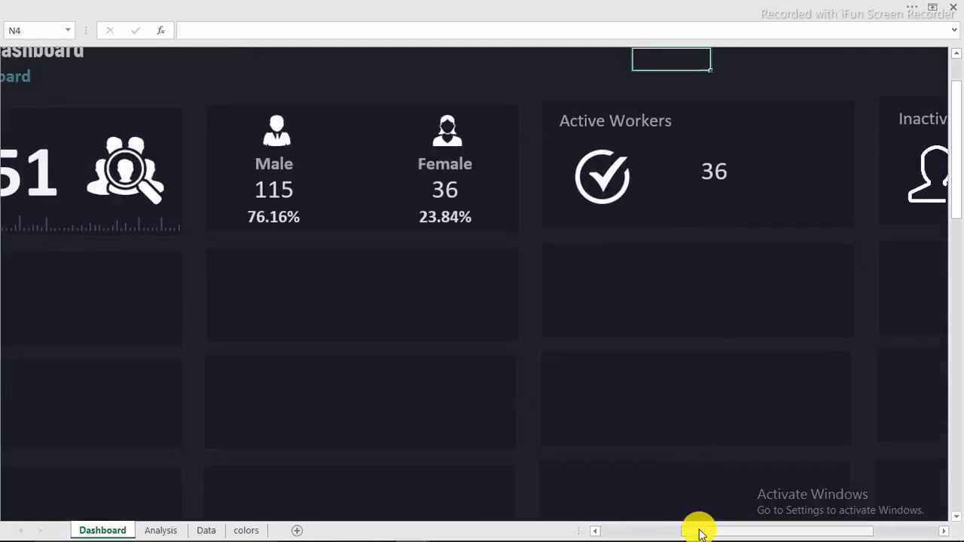
pyautogui.moveTo(699, 531); pyautogui.dragTo(770, 527)
pyautogui.click(399, 172)
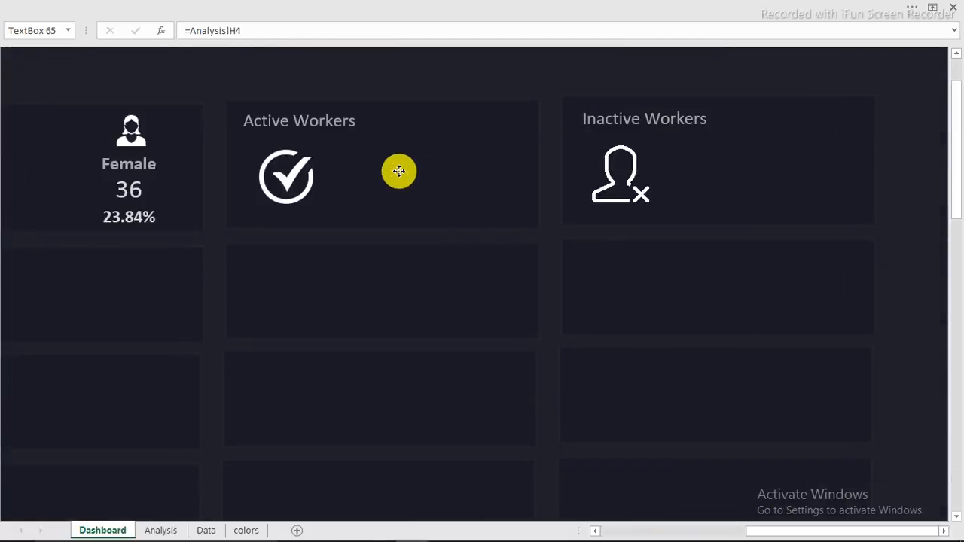
pyautogui.moveTo(242, 30); pyautogui.dragTo(193, 25)
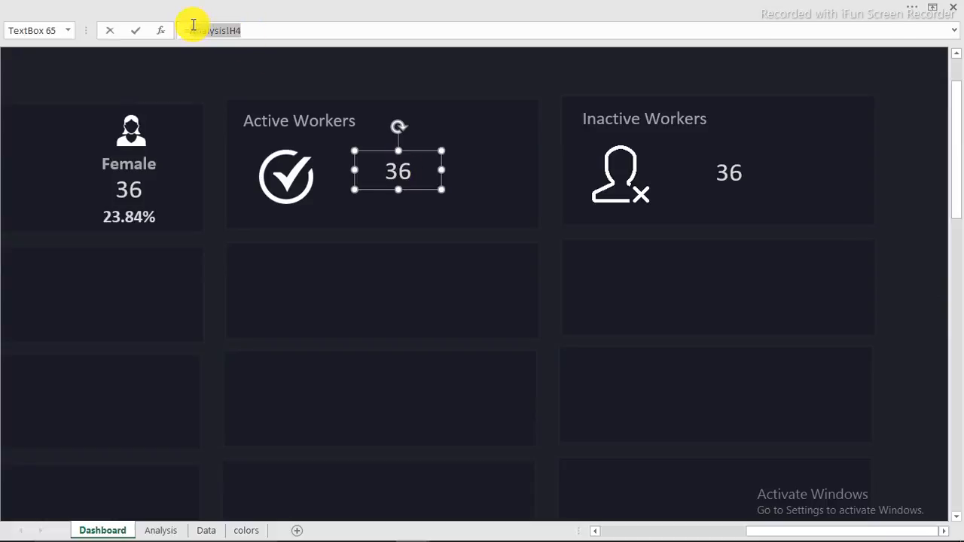
pyautogui.click(161, 531)
pyautogui.click(534, 199)
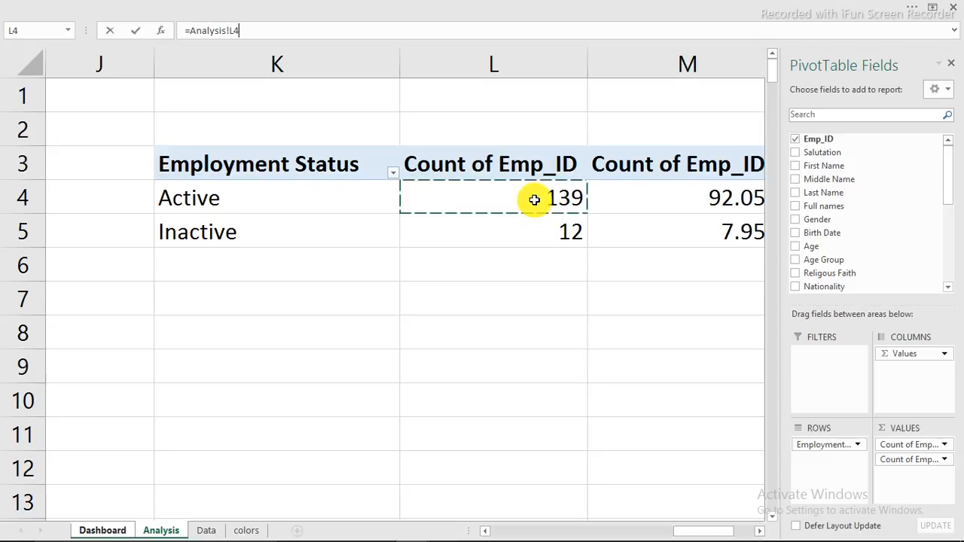
pyautogui.press('Return')
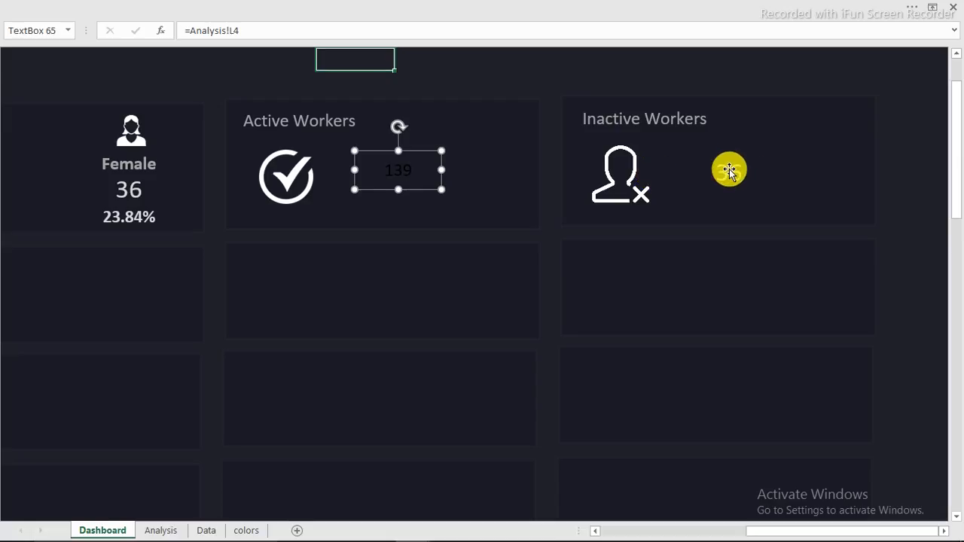
# Step: Link the Inactive Workers value box to Analysis!L5 so it shows 12
pyautogui.click(728, 169)
pyautogui.moveTo(248, 31); pyautogui.dragTo(189, 30)
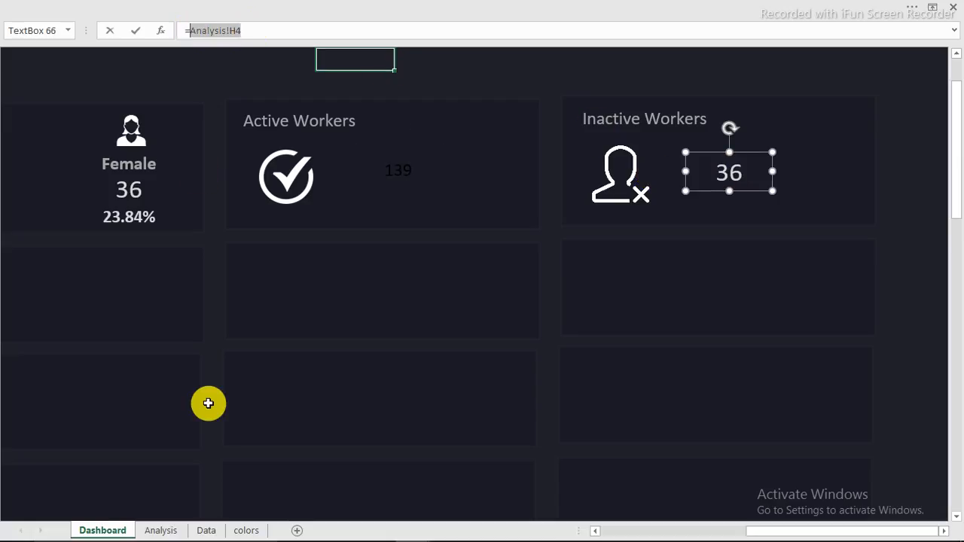
pyautogui.click(162, 531)
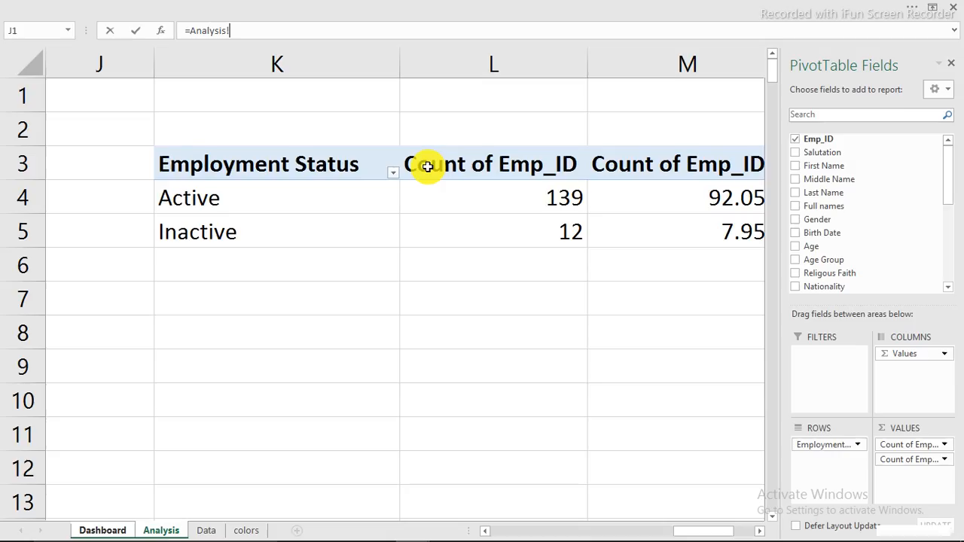
pyautogui.click(556, 231)
pyautogui.press('Return')
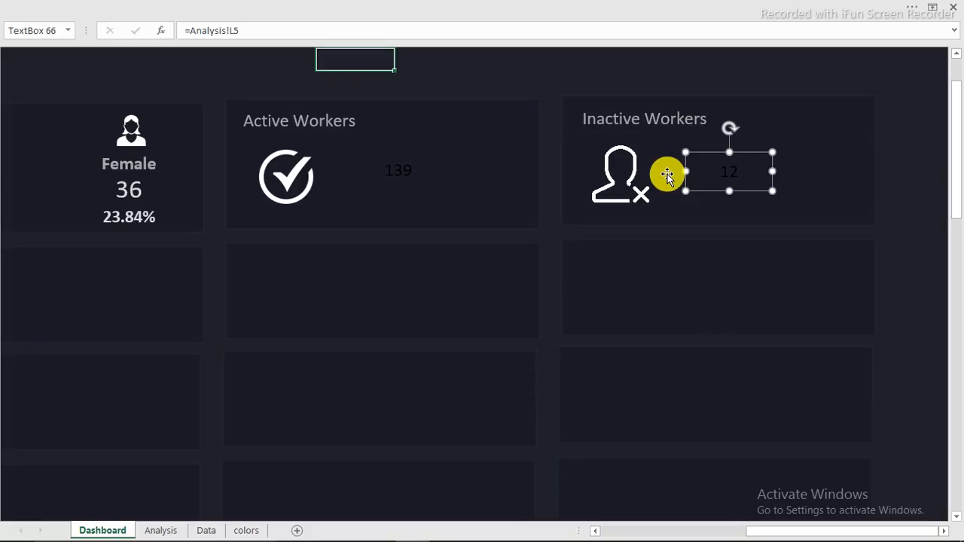
pyautogui.keyDown('shift'); pyautogui.click(393, 170); pyautogui.keyUp('shift')
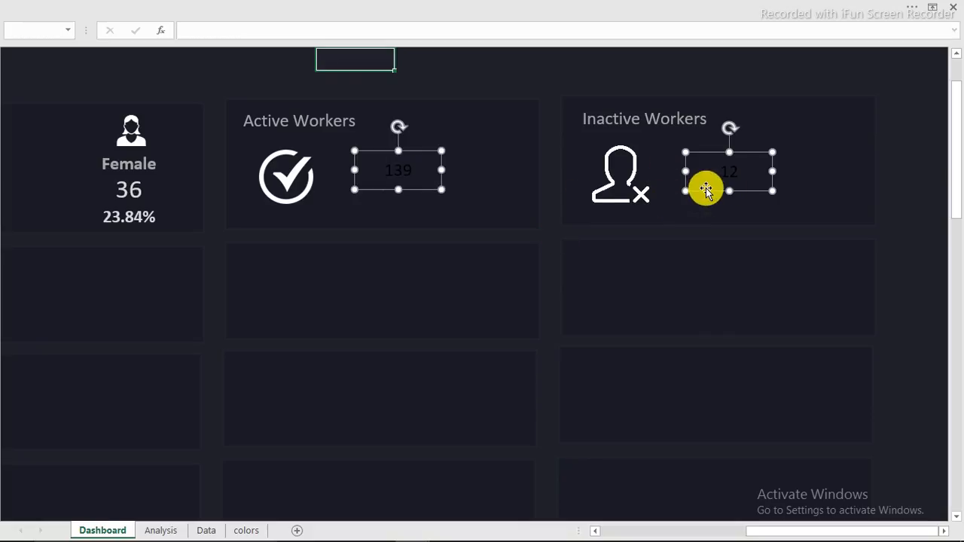
# Step: Duplicate the card background with Ctrl+D and shrink it into small top-right corner boxes
pyautogui.moveTo(706, 188); pyautogui.dragTo(804, 144)
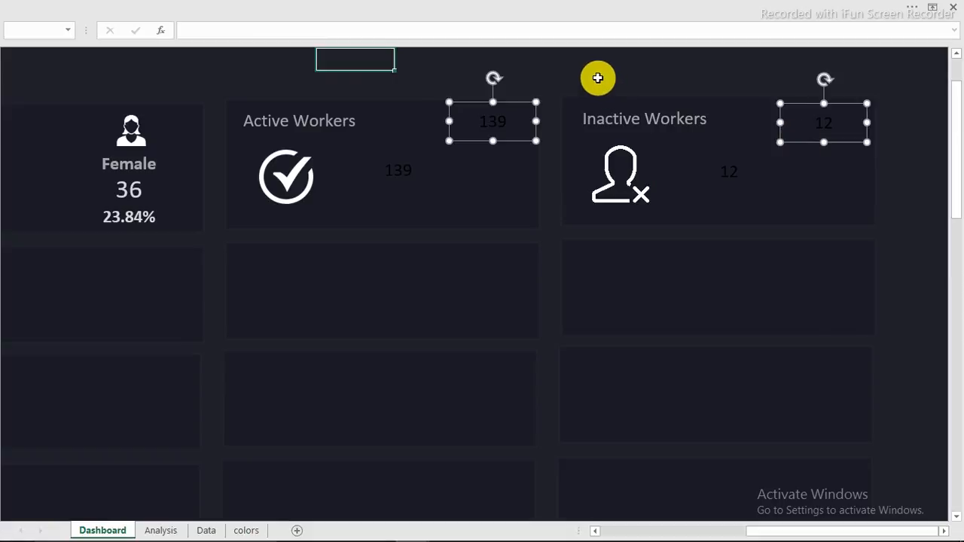
pyautogui.press('Escape')
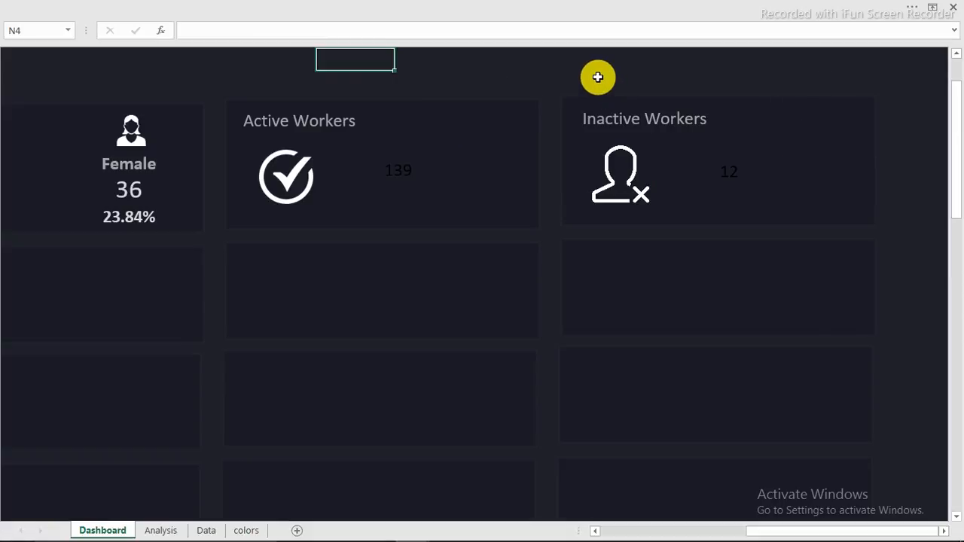
pyautogui.click(510, 200)
pyautogui.hotkey('ctrl', 'd')
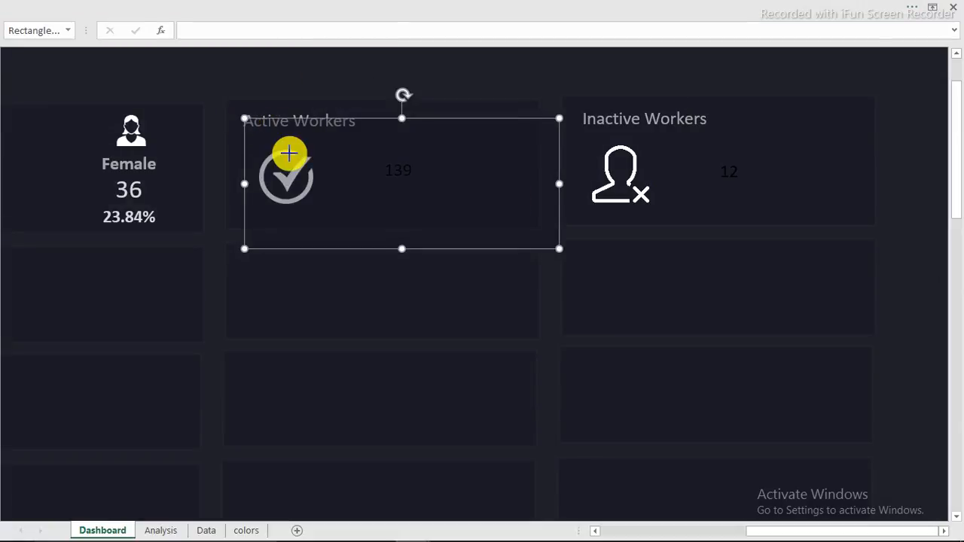
pyautogui.moveTo(289, 153); pyautogui.dragTo(438, 132)
pyautogui.moveTo(549, 144); pyautogui.dragTo(493, 143)
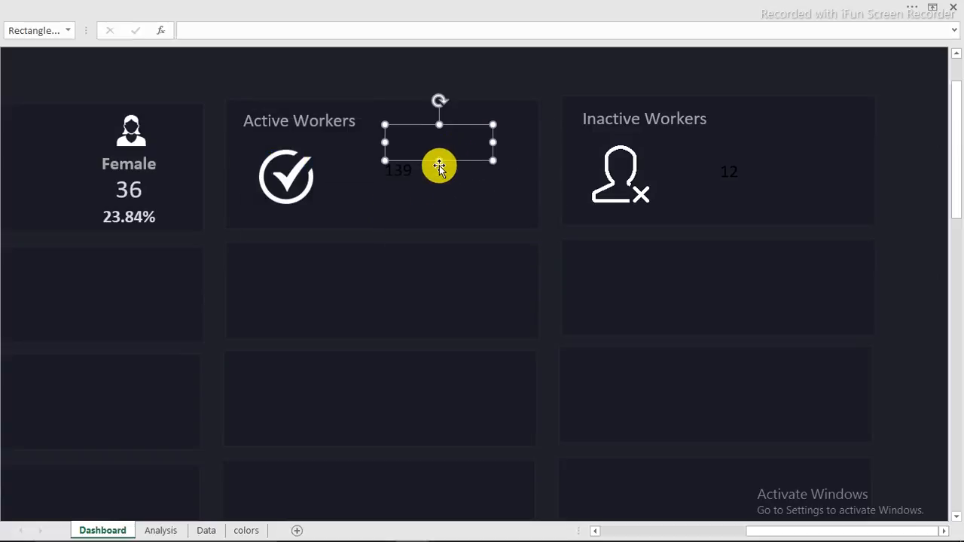
pyautogui.click(439, 166)
pyautogui.click(437, 163)
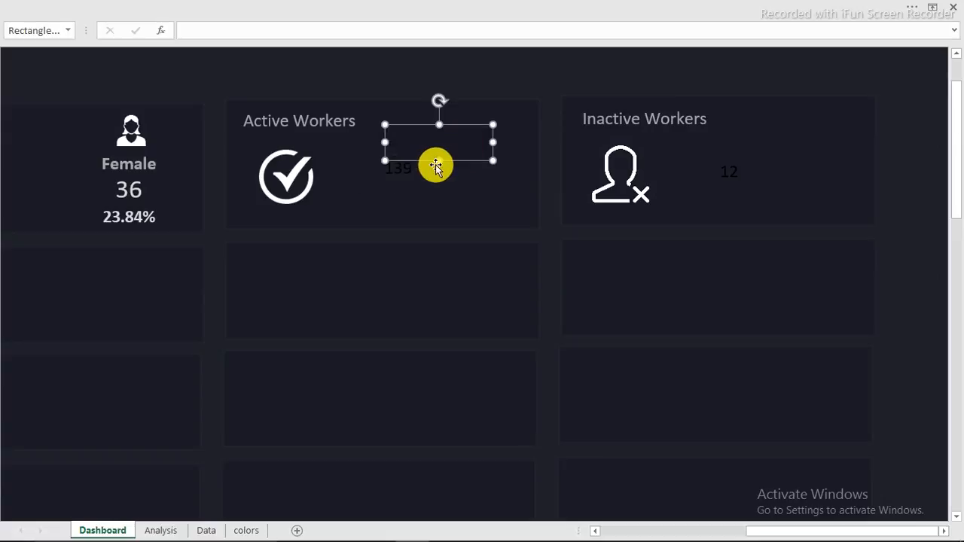
pyautogui.click(436, 154)
pyautogui.click(437, 153)
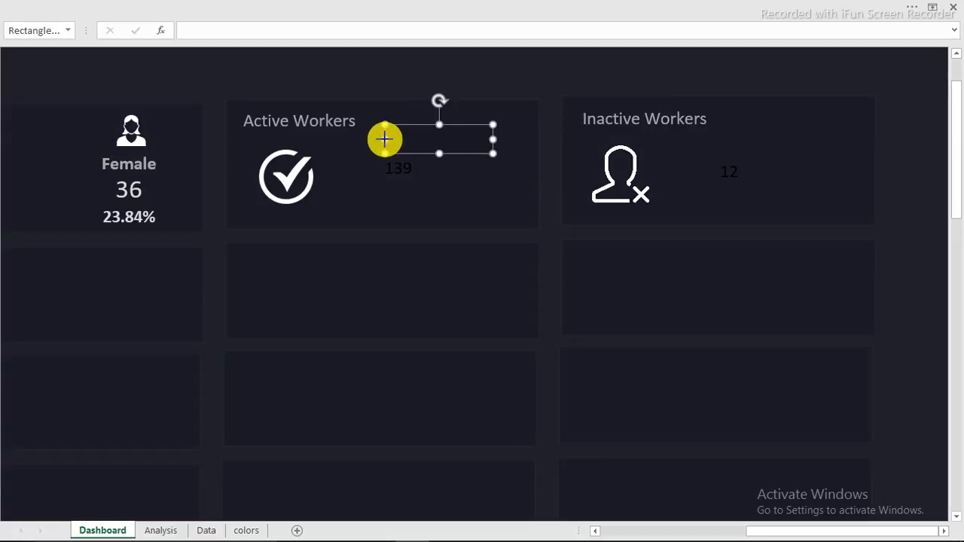
pyautogui.moveTo(383, 138); pyautogui.dragTo(835, 123)
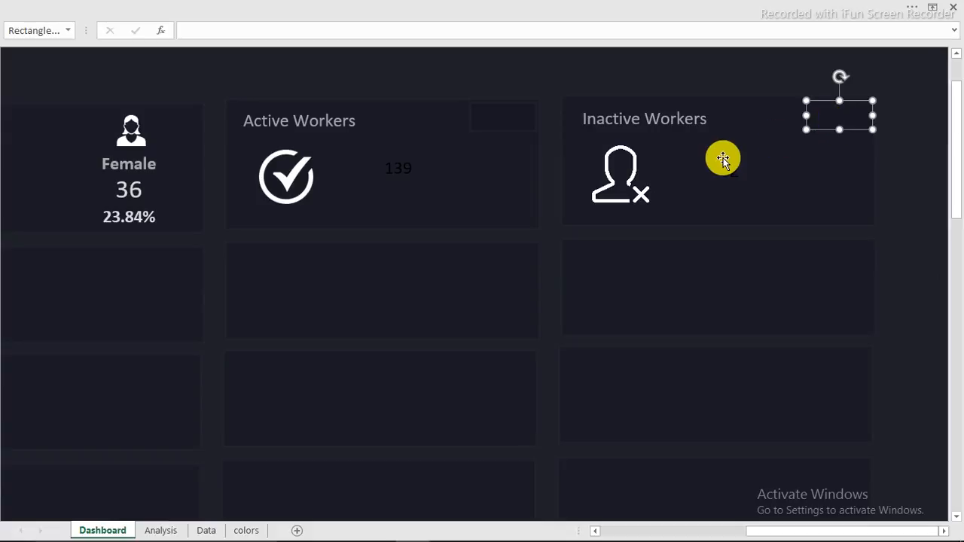
# Step: Copy the 139 and 12 value boxes onto the corner boxes
pyautogui.scroll(1, 723, 156)
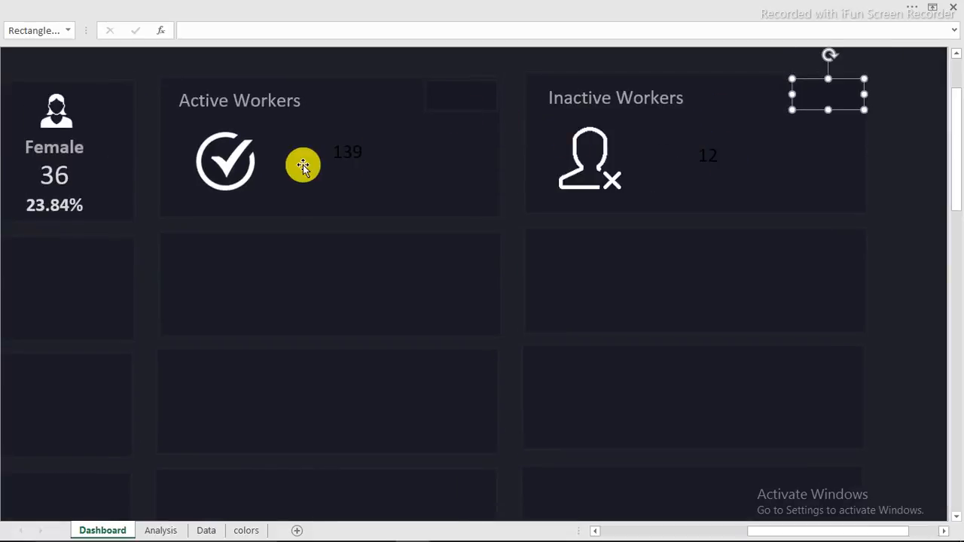
pyautogui.click(347, 156)
pyautogui.keyDown('ctrl'); pyautogui.click(702, 167); pyautogui.keyUp('ctrl')
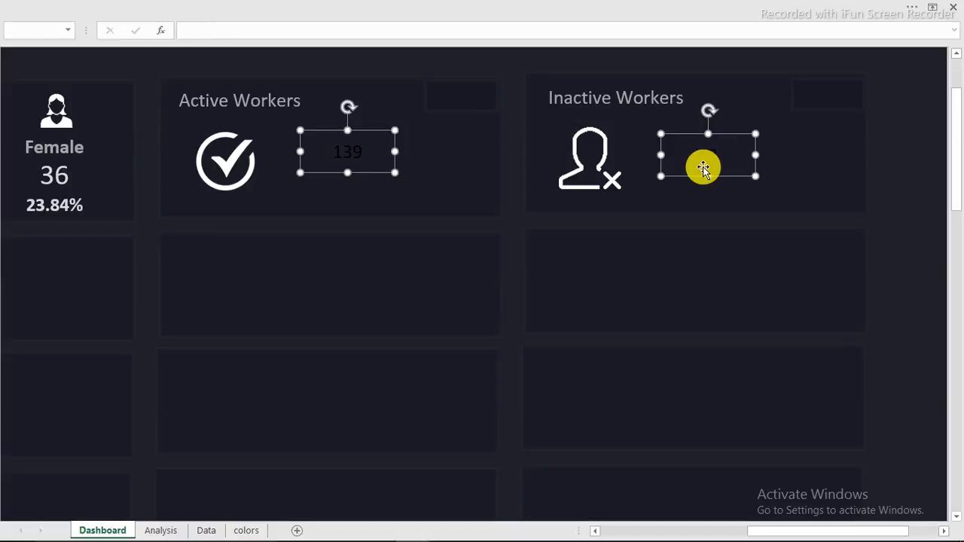
pyautogui.moveTo(692, 176); pyautogui.dragTo(788, 168)
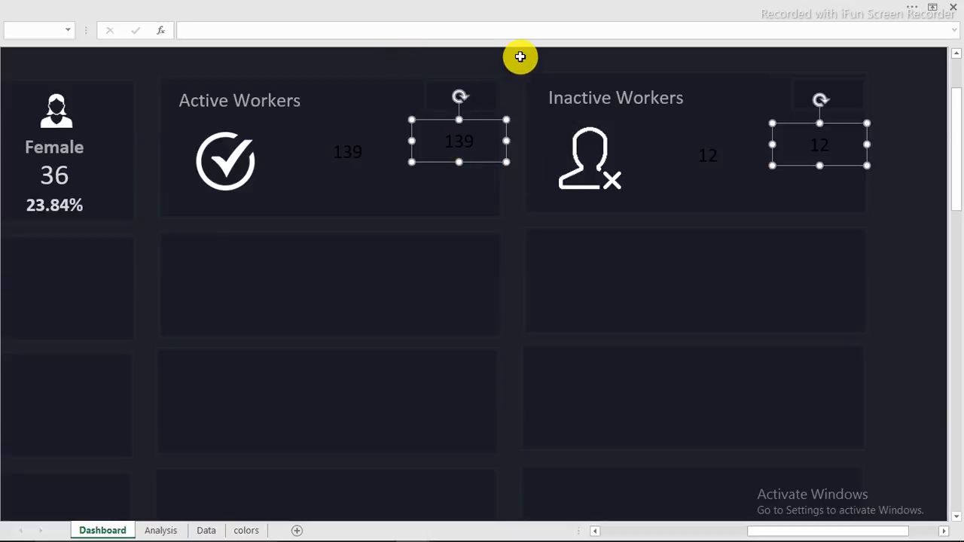
# Step: Relink the Active corner box to =Analysis!M4 so it shows 92.05%
pyautogui.click(521, 57)
pyautogui.click(459, 135)
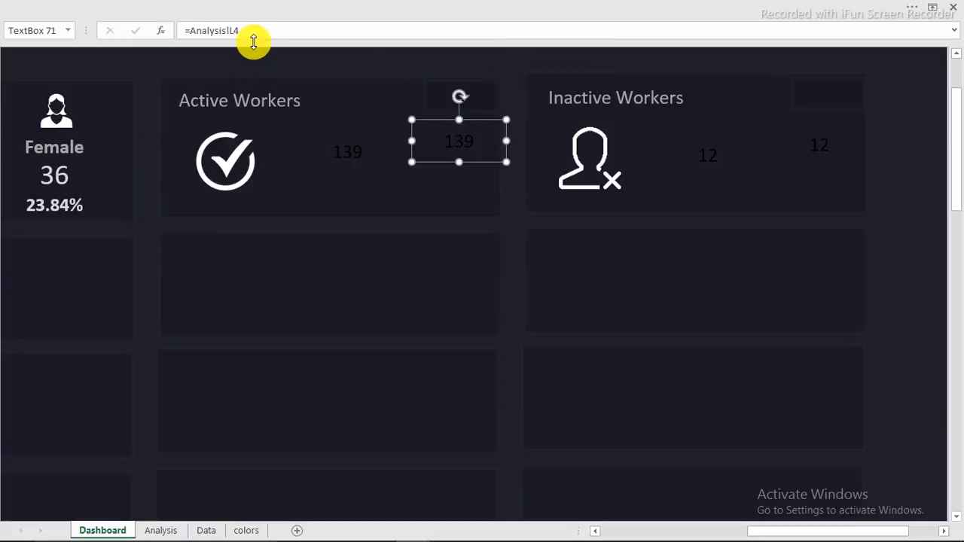
pyautogui.moveTo(238, 30); pyautogui.dragTo(185, 33)
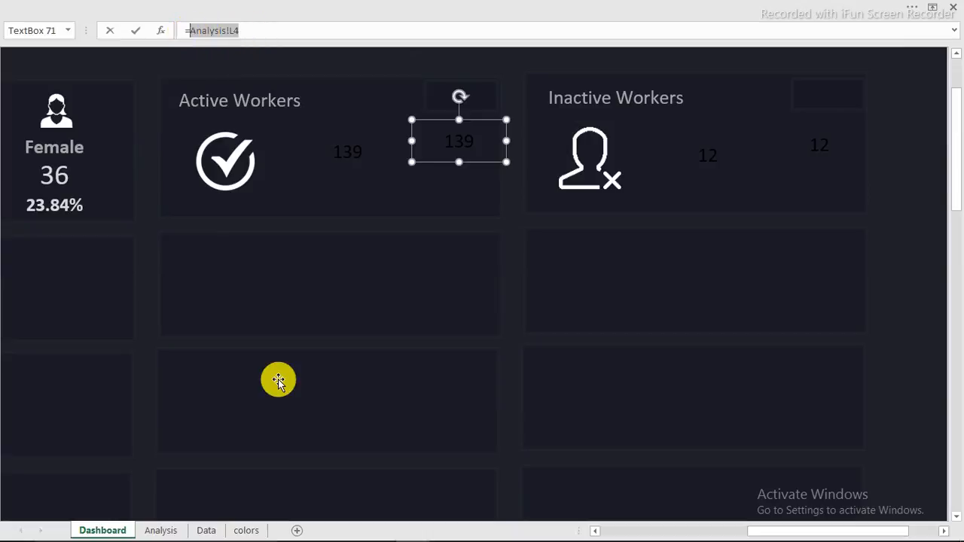
pyautogui.click(159, 530)
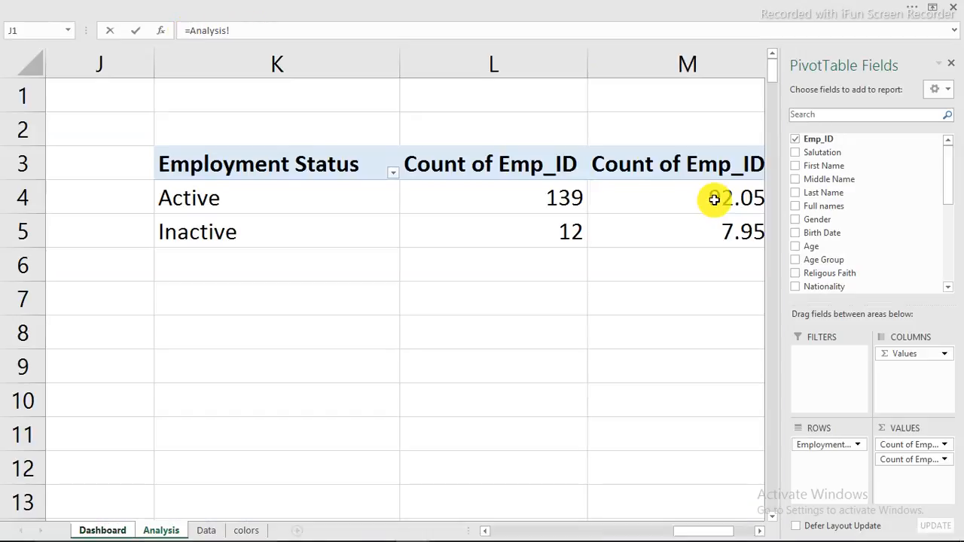
pyautogui.click(714, 198)
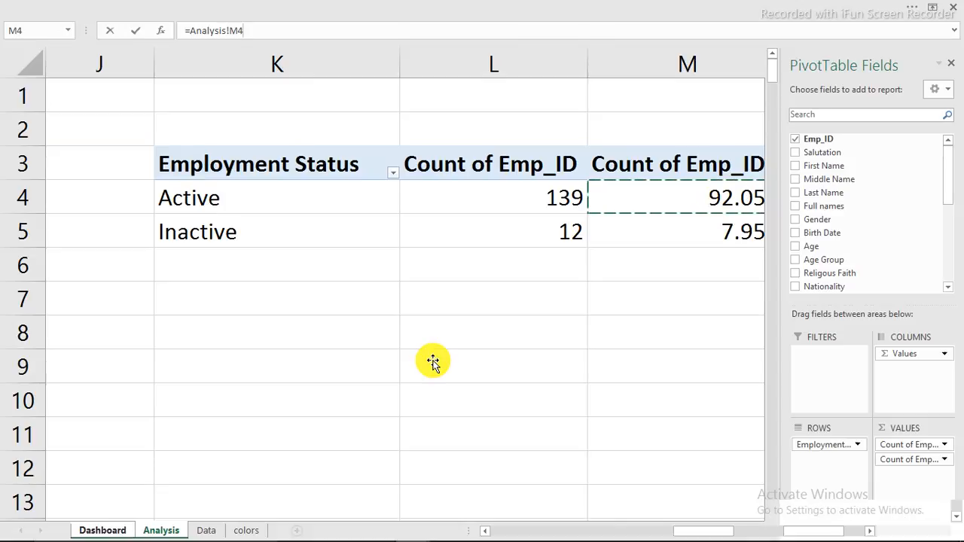
pyautogui.press('Return')
# Step: Relink the Inactive corner box to =Analysis!M5 so it shows 7.95%
pyautogui.click(810, 145)
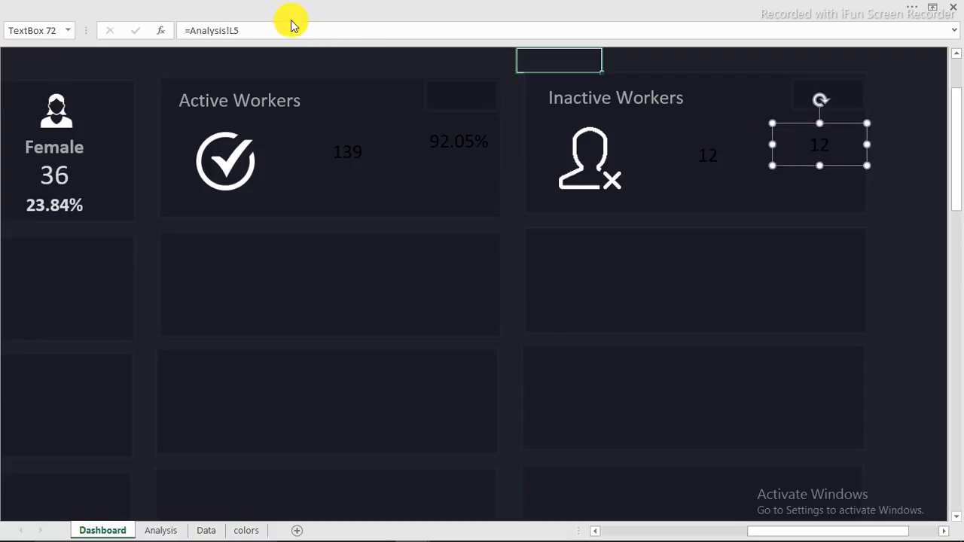
pyautogui.moveTo(239, 30); pyautogui.dragTo(189, 30)
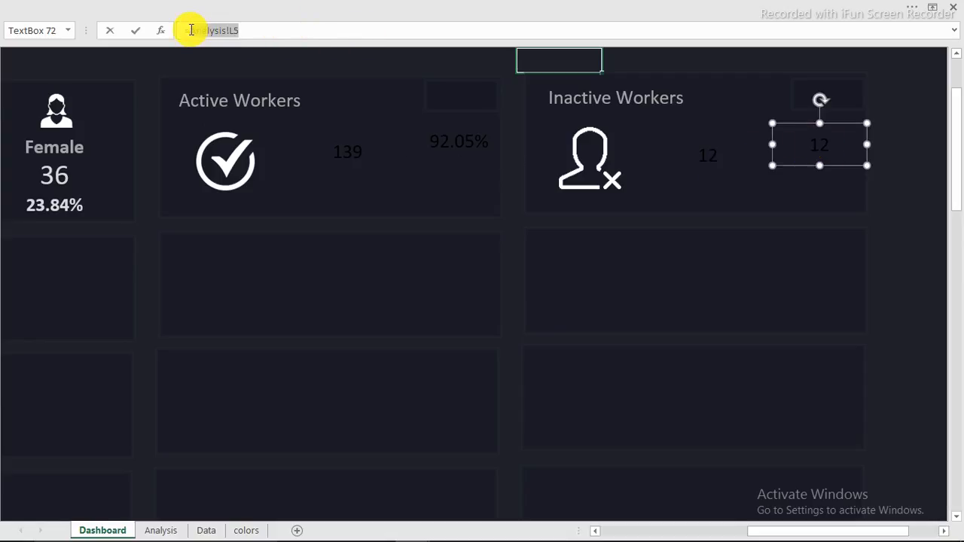
pyautogui.click(164, 530)
pyautogui.click(736, 230)
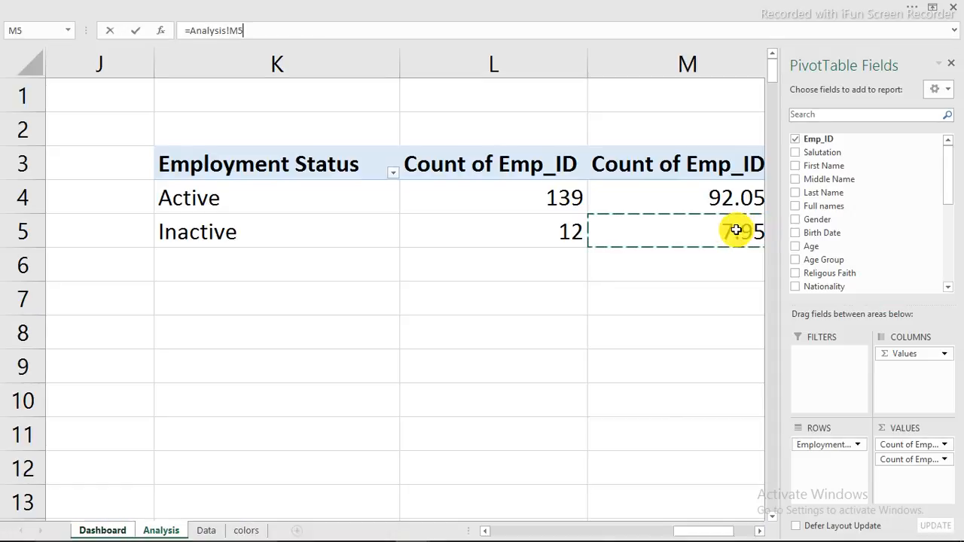
pyautogui.press('Return')
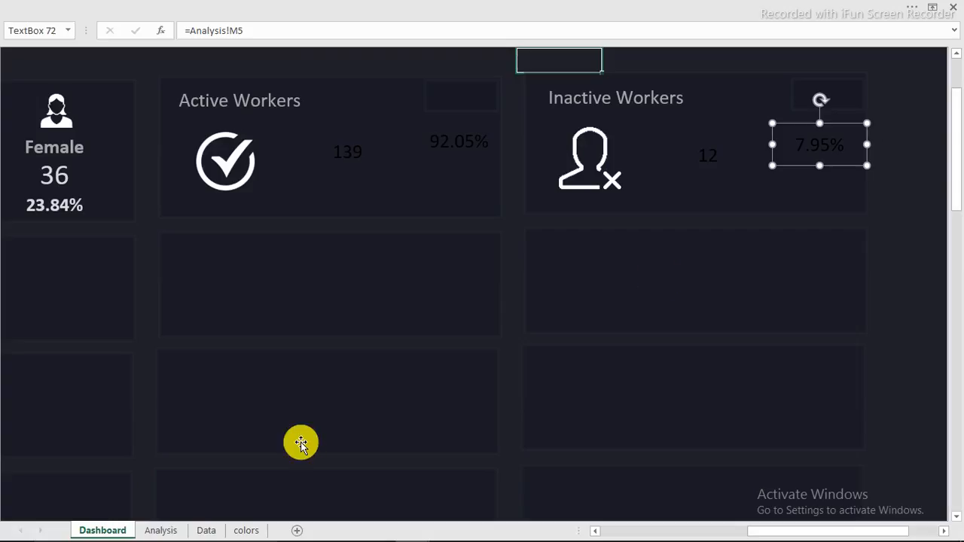
pyautogui.click(164, 530)
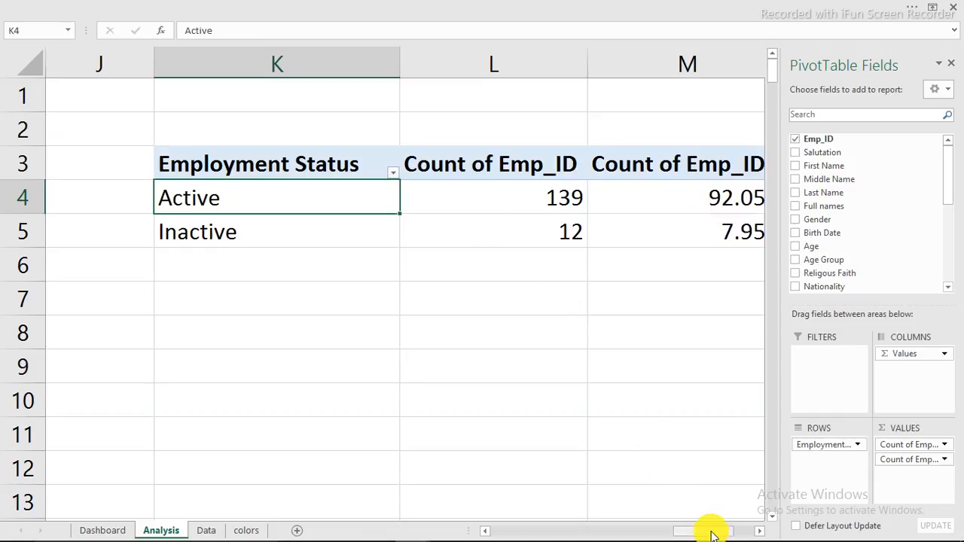
# Step: Format pivot percentages M4:M5 to one decimal, so cards read 92.1% and 7.9%
pyautogui.moveTo(712, 532)
pyautogui.mouseDown()
pyautogui.moveTo(721, 533)
pyautogui.moveTo(713, 530)
pyautogui.mouseUp()
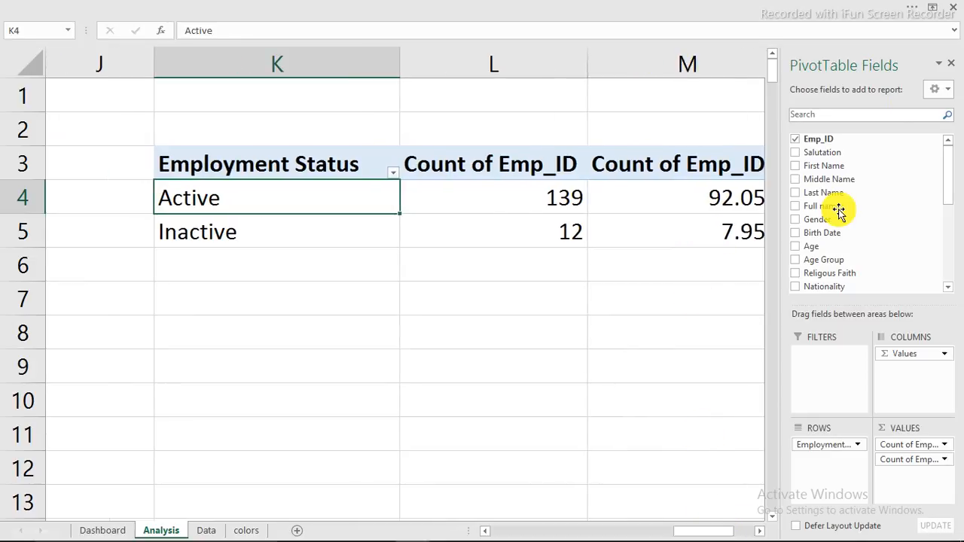
pyautogui.click(954, 66)
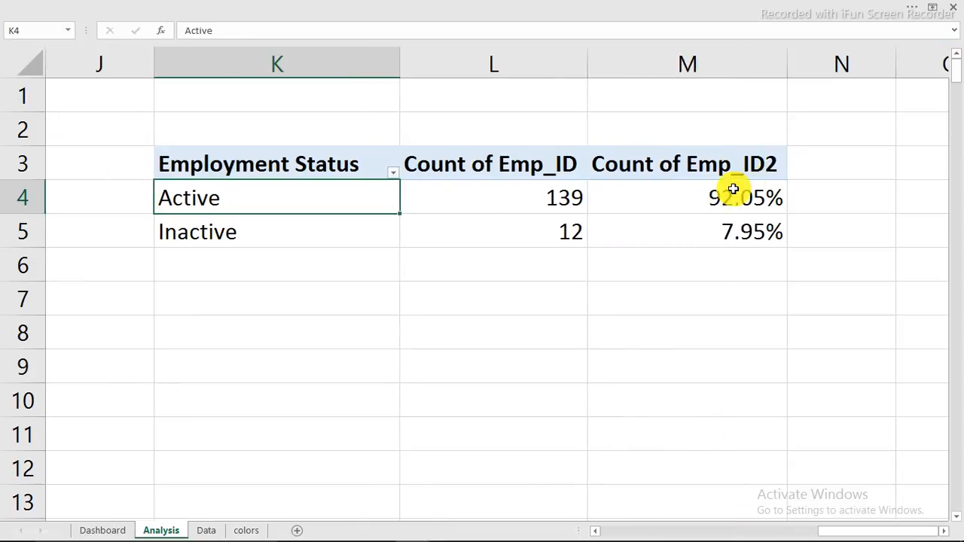
pyautogui.moveTo(731, 189); pyautogui.dragTo(733, 226)
pyautogui.moveTo(738, 228)
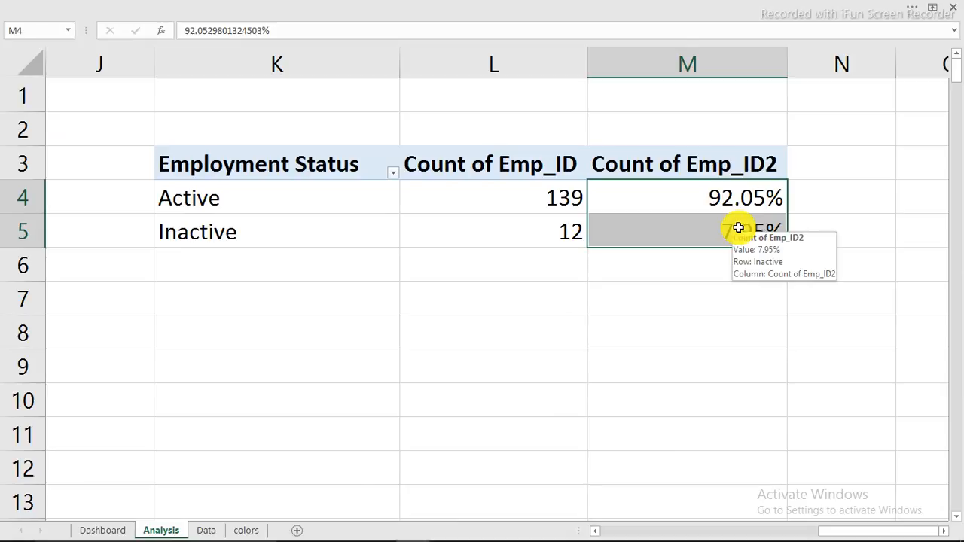
pyautogui.hotkey('ctrl', '1')
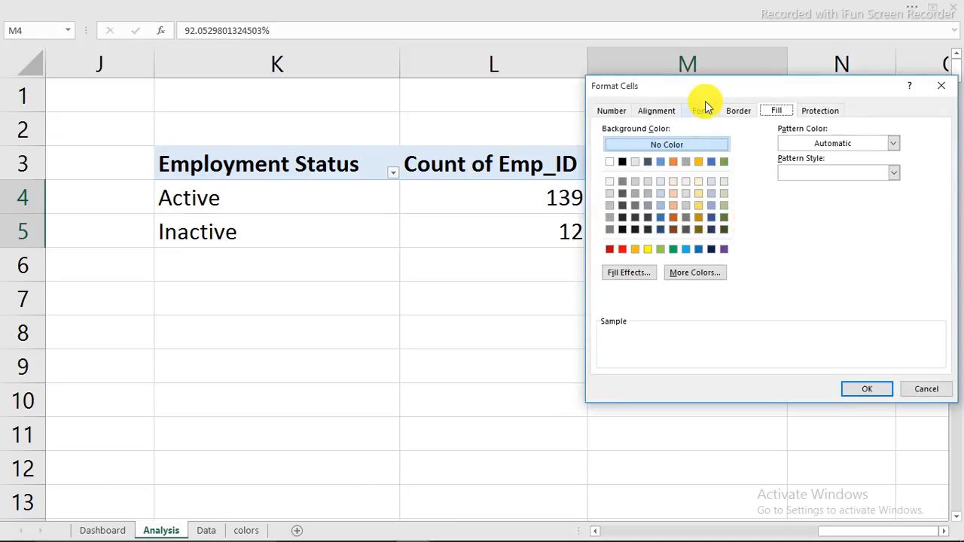
pyautogui.click(626, 111)
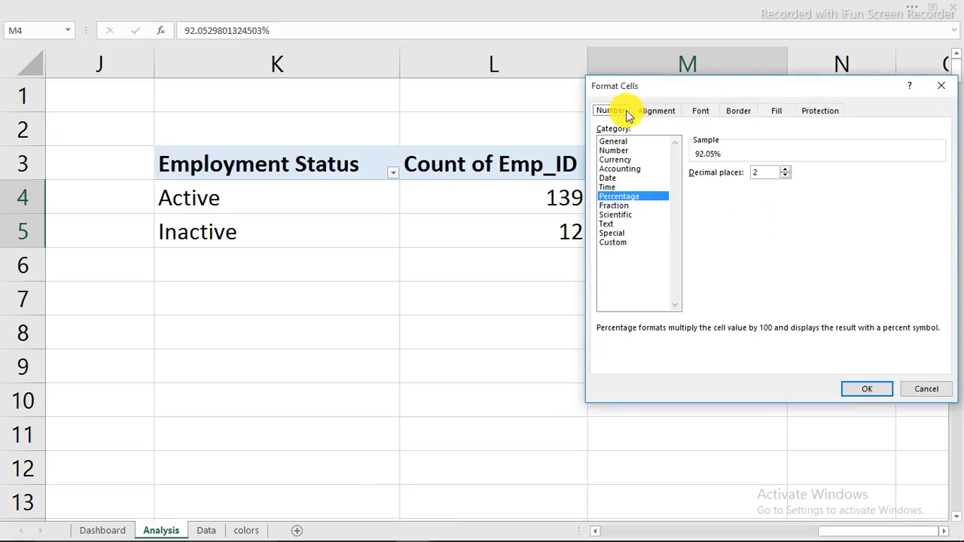
pyautogui.click(784, 175)
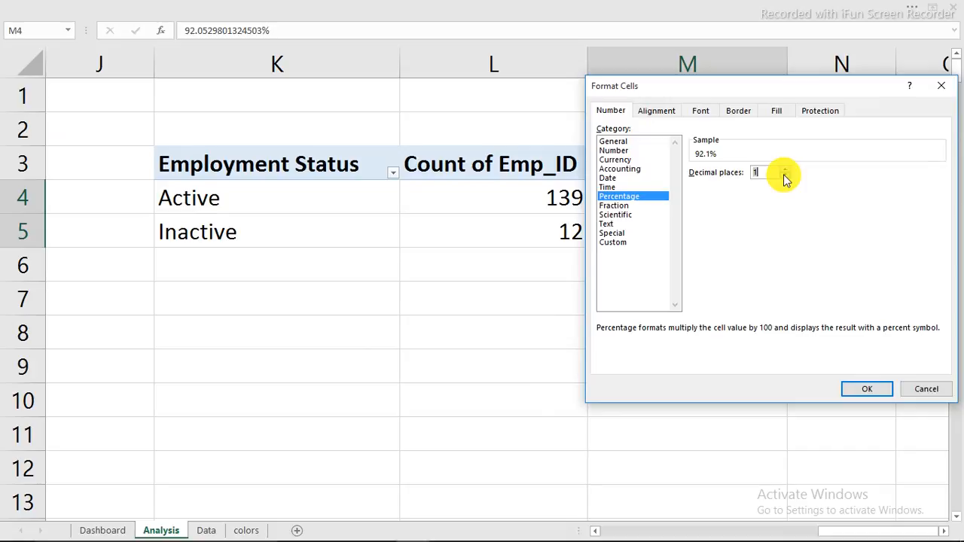
pyautogui.click(867, 387)
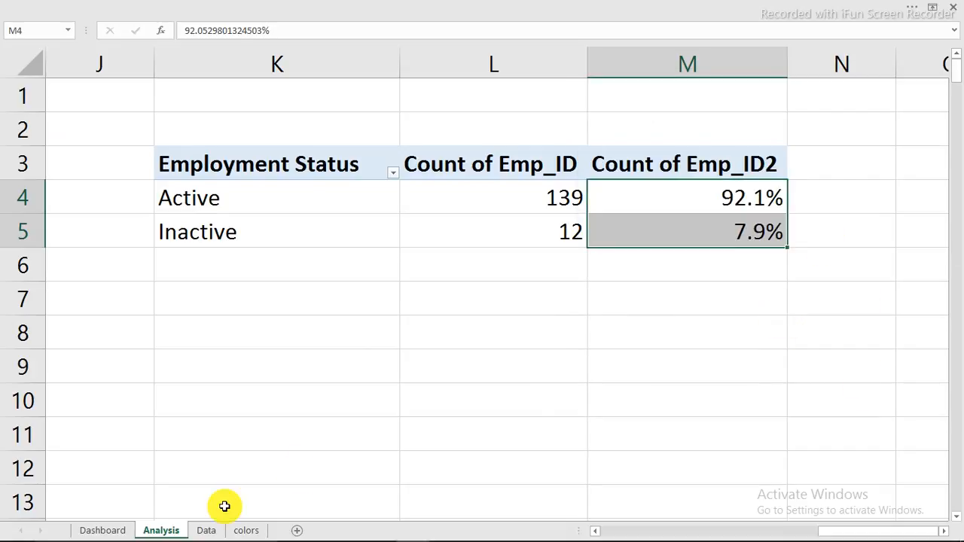
pyautogui.click(113, 533)
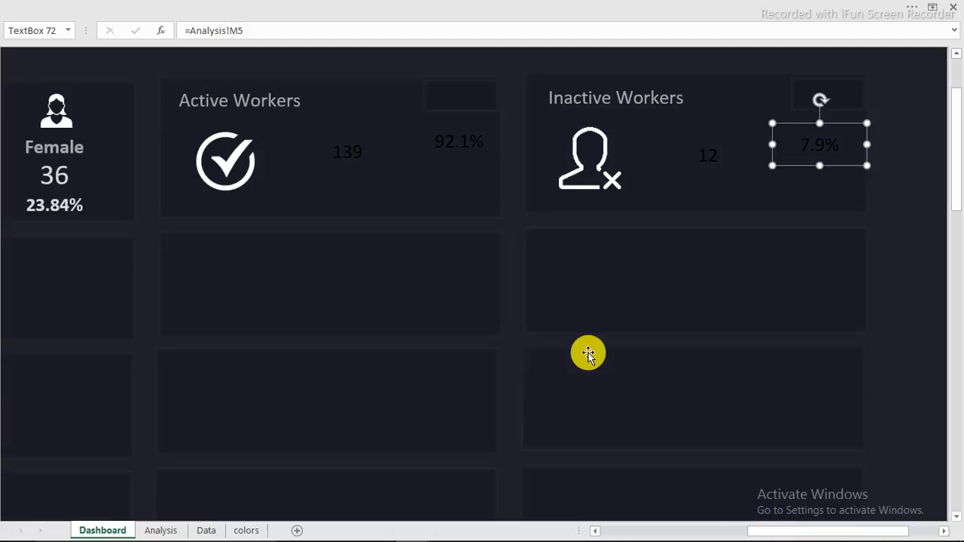
# Step: Make the 92.1% and 7.9% text light grey (White Darker 25%) and nudge both boxes up
pyautogui.keyDown('ctrl'); pyautogui.click(455, 143); pyautogui.keyUp('ctrl')
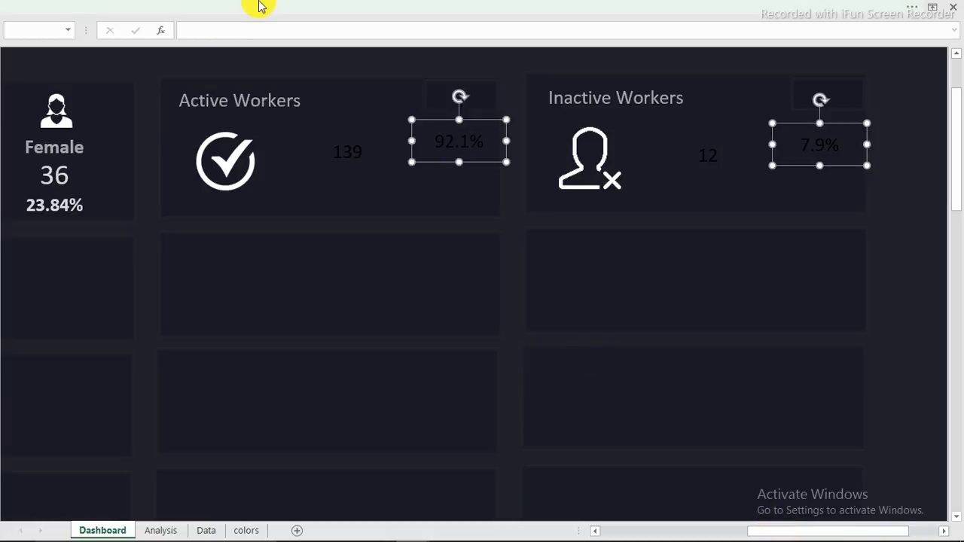
pyautogui.click(256, 27)
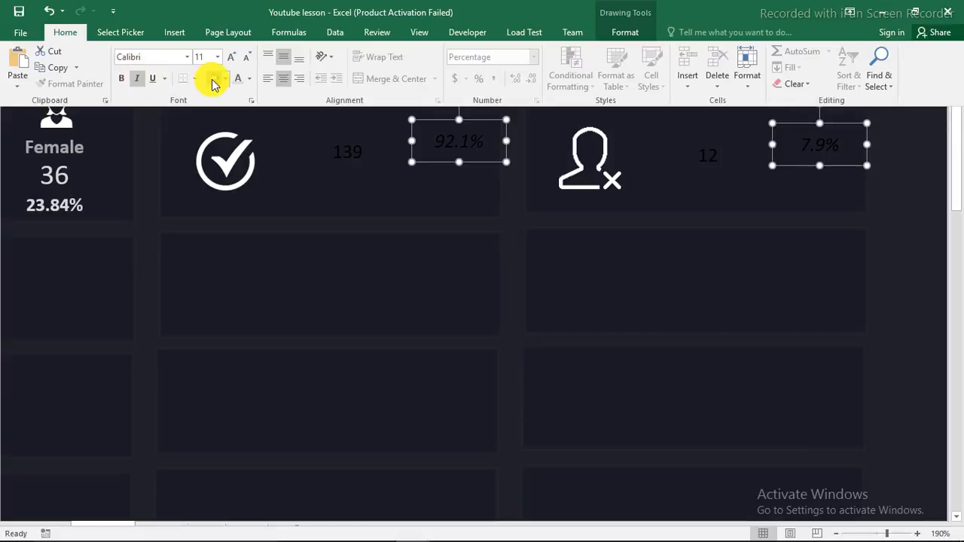
pyautogui.click(239, 80)
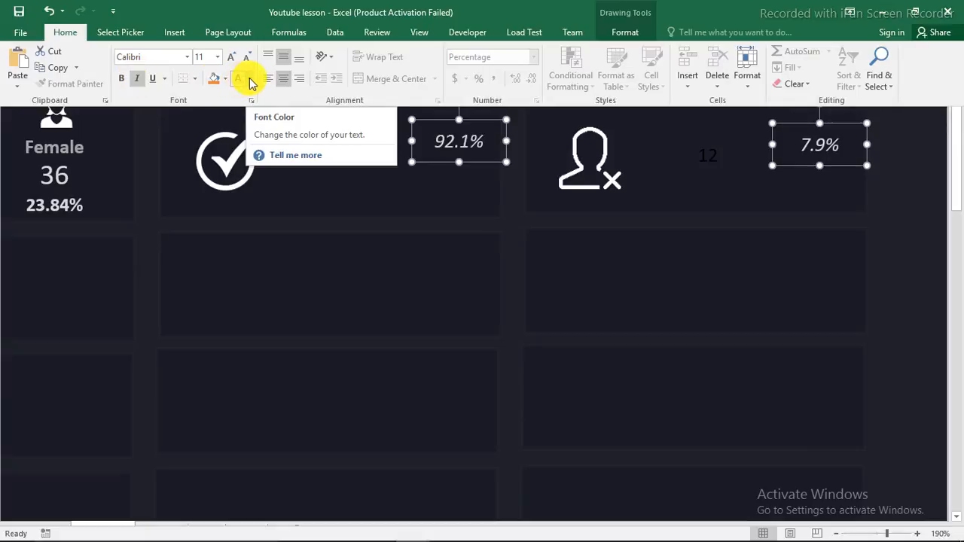
pyautogui.click(248, 79)
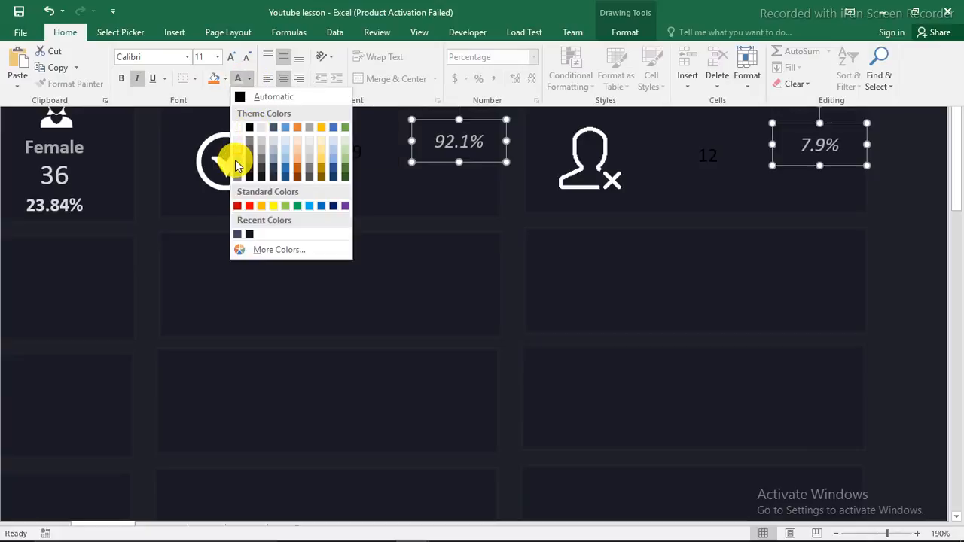
pyautogui.click(235, 160)
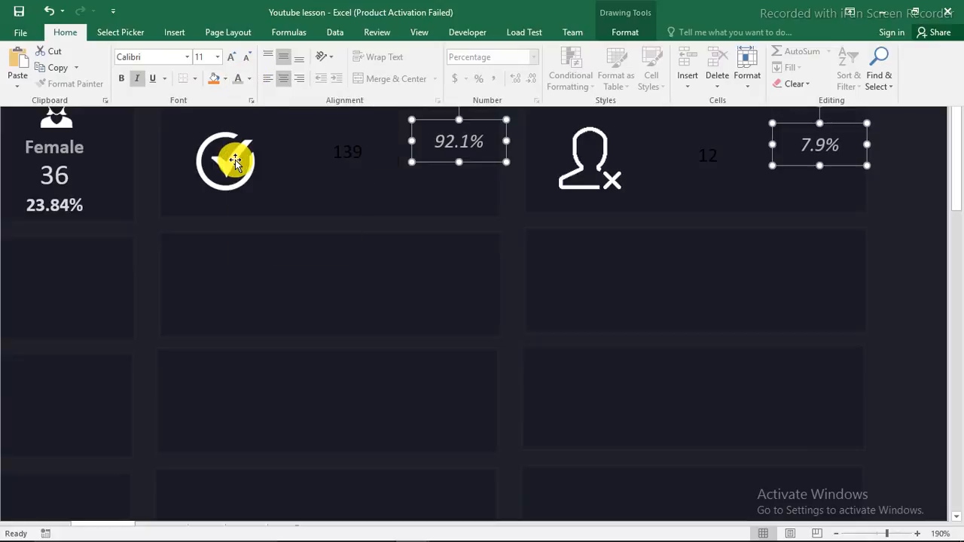
pyautogui.click(477, 163)
pyautogui.moveTo(477, 163)
pyautogui.mouseDown()
pyautogui.moveTo(488, 111)
pyautogui.moveTo(478, 162)
pyautogui.mouseUp()
# Step: Move the 92.1% box to the top of the Active Workers card and shrink its text slightly
pyautogui.click(386, 59)
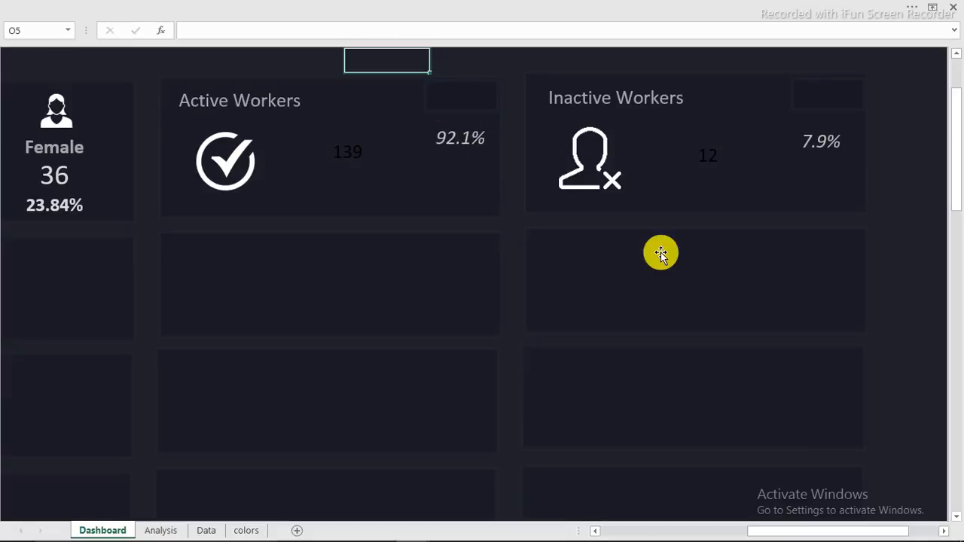
pyautogui.hotkey('ctrl', 'z')
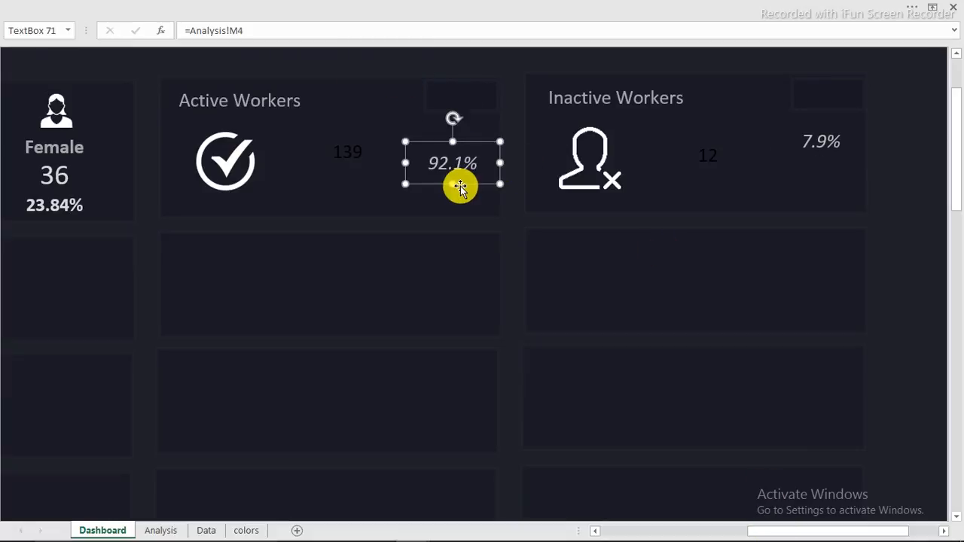
pyautogui.moveTo(464, 184); pyautogui.dragTo(477, 116)
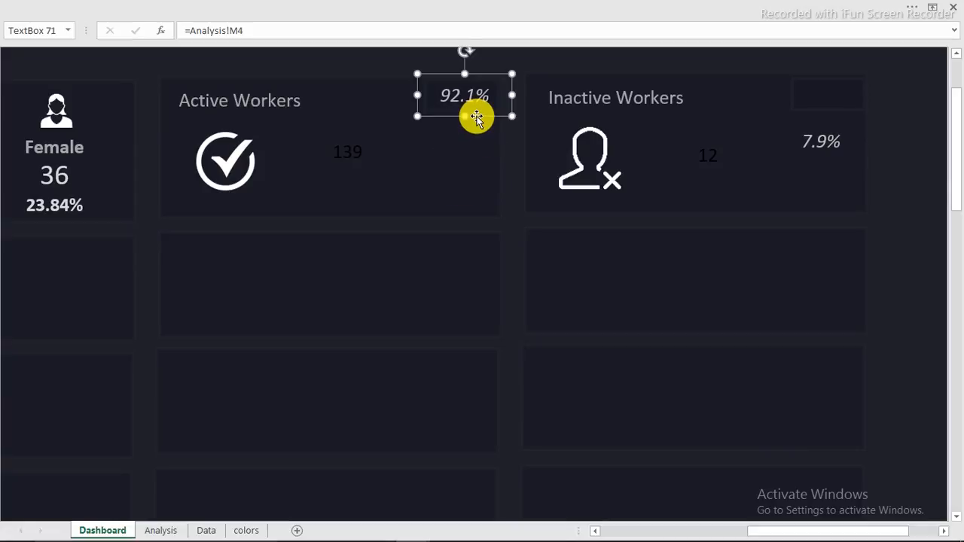
pyautogui.click(153, 6)
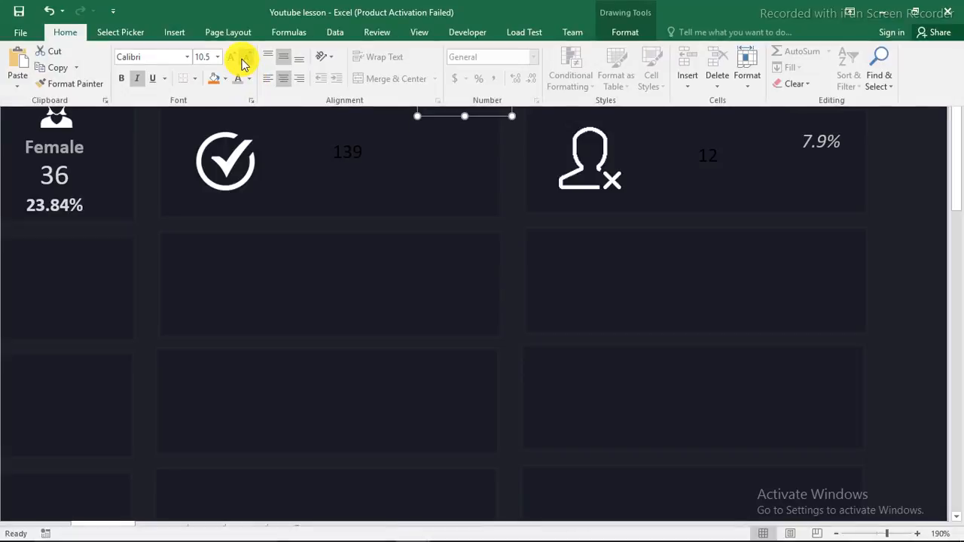
pyautogui.click(242, 64)
# Step: Format-paint the 92.1% styling onto 7.9% and move it to the Inactive Workers card's top-right
pyautogui.click(84, 82)
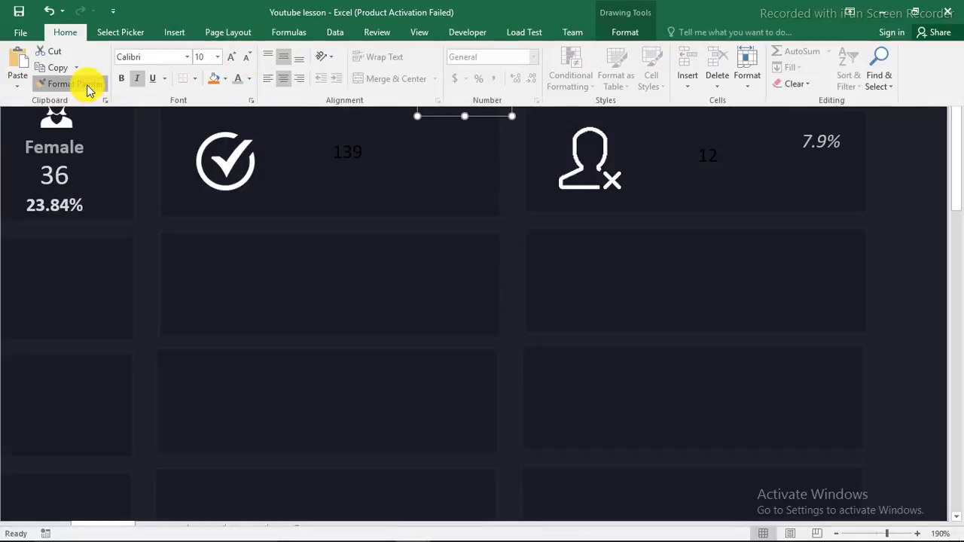
pyautogui.click(823, 142)
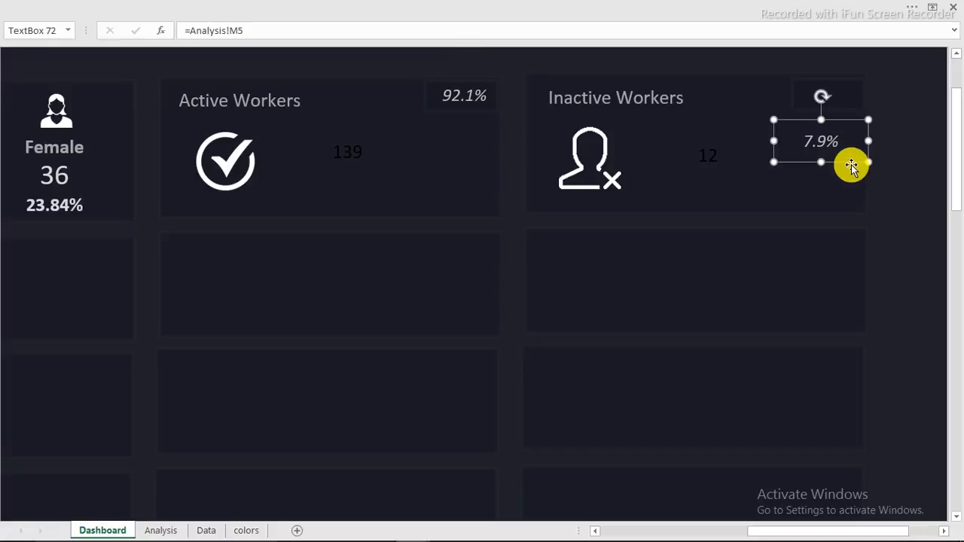
pyautogui.moveTo(850, 164); pyautogui.dragTo(865, 112)
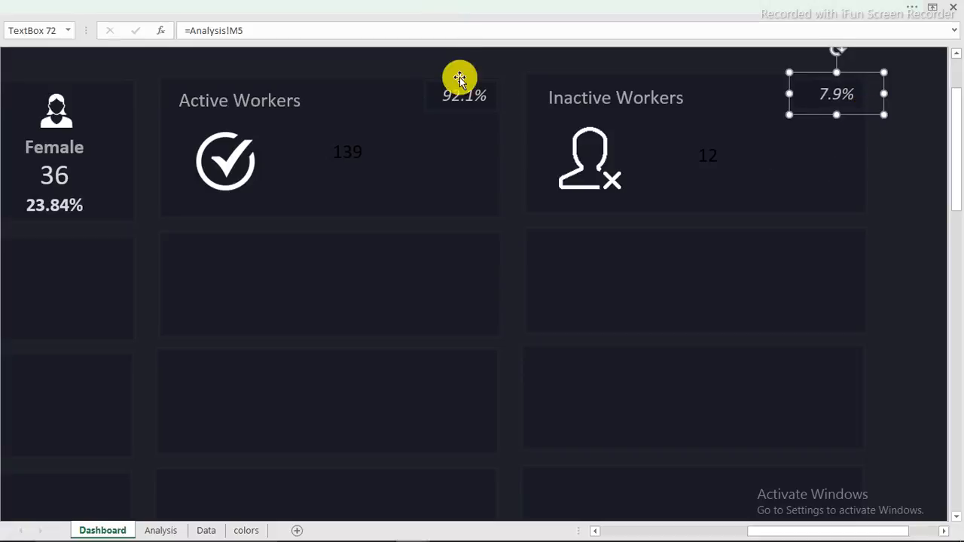
pyautogui.click(400, 59)
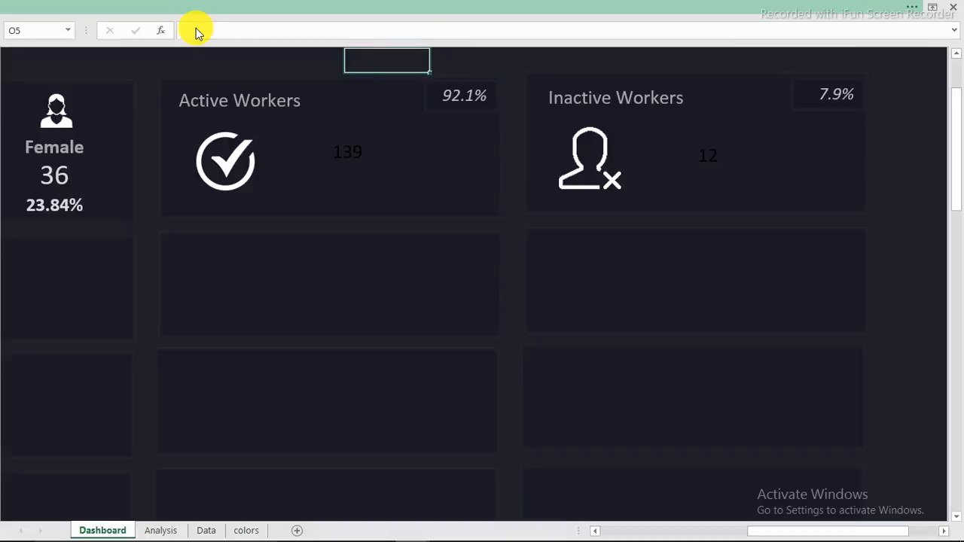
pyautogui.click(194, 9)
# Step: Insert a flowchart triangle shape beside the 139 count in the Active Workers card
pyautogui.click(171, 34)
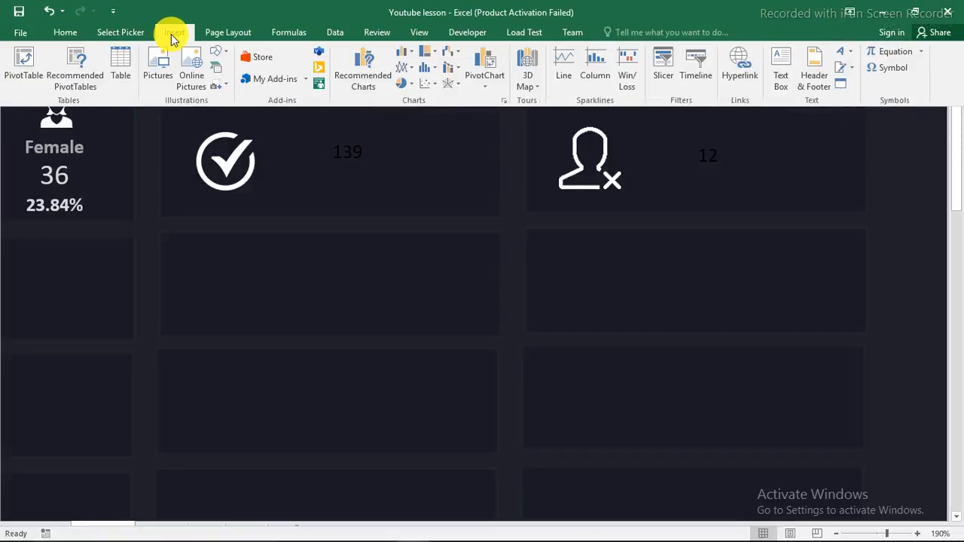
pyautogui.click(219, 54)
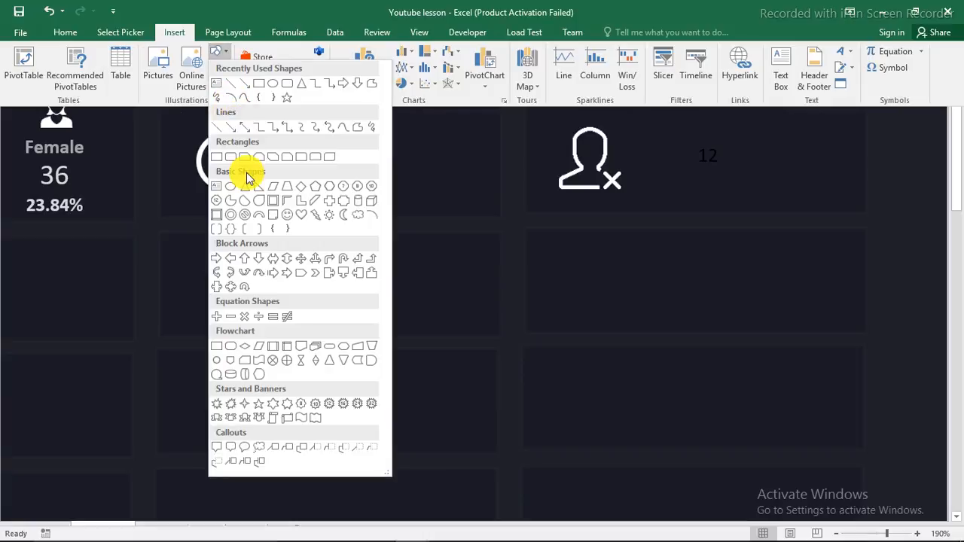
pyautogui.click(344, 361)
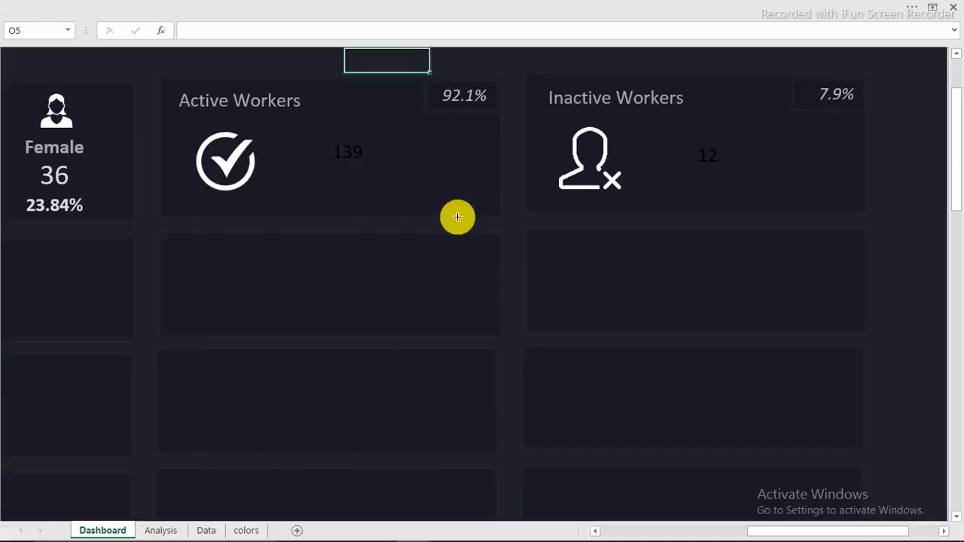
pyautogui.click(460, 156)
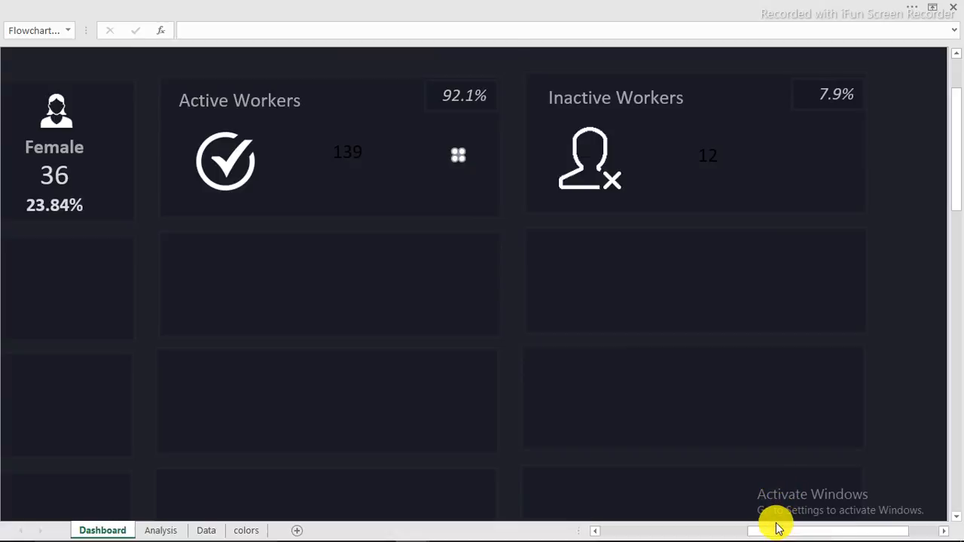
pyautogui.press('Escape')
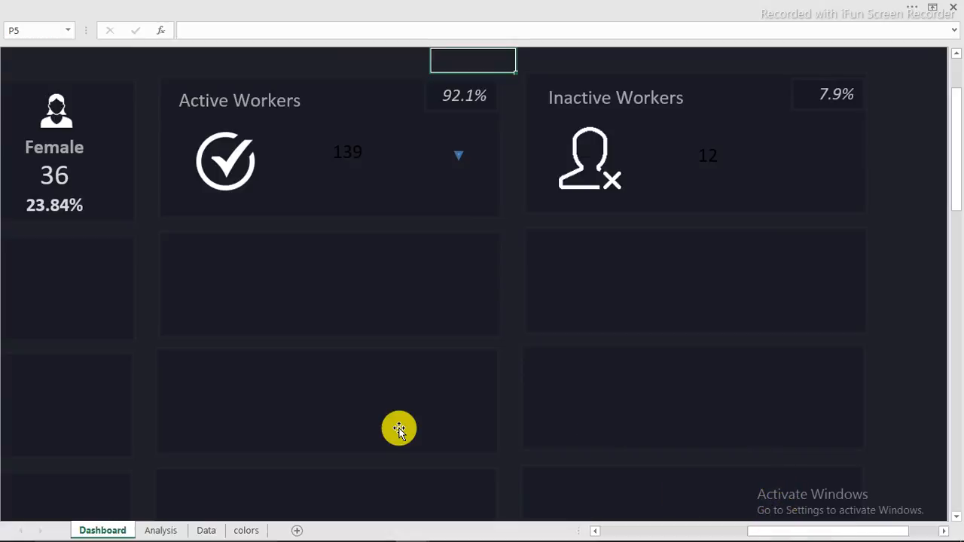
# Step: On the colors sheet, look up the Charts 2 green values 117, 138, 51
pyautogui.click(243, 532)
pyautogui.scroll(-1, 746, 234)
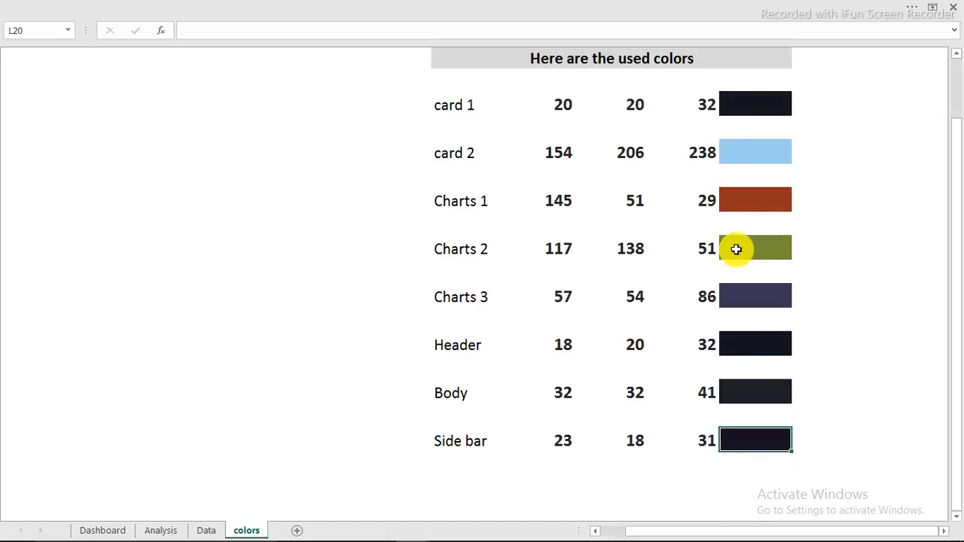
pyautogui.click(738, 249)
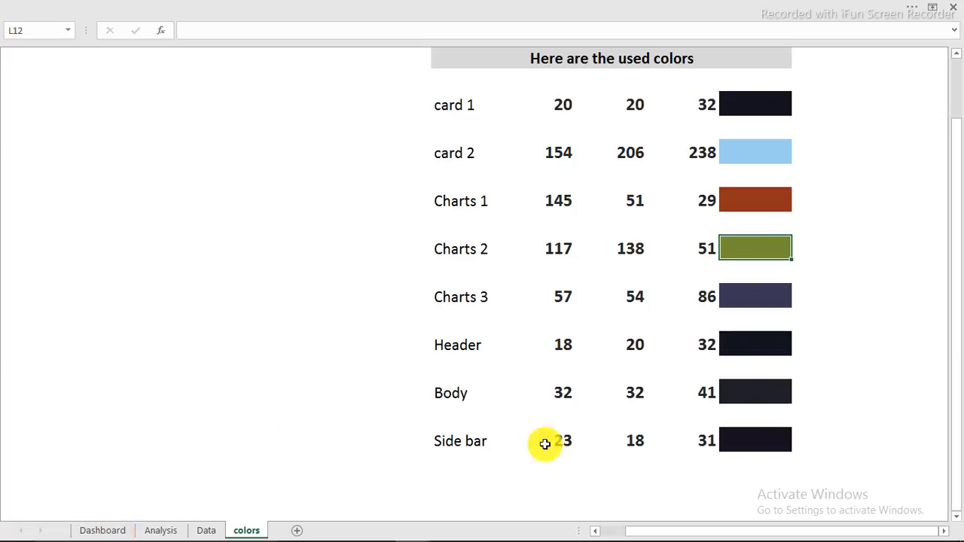
pyautogui.click(556, 256)
pyautogui.click(630, 250)
pyautogui.click(716, 245)
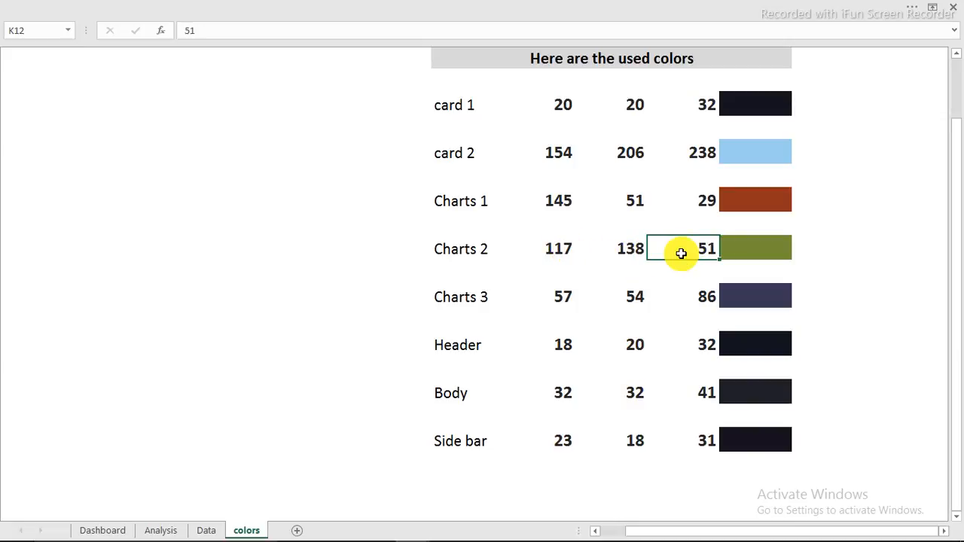
# Step: Copy the Charts 2 red value 117 from the formula bar
pyautogui.click(562, 249)
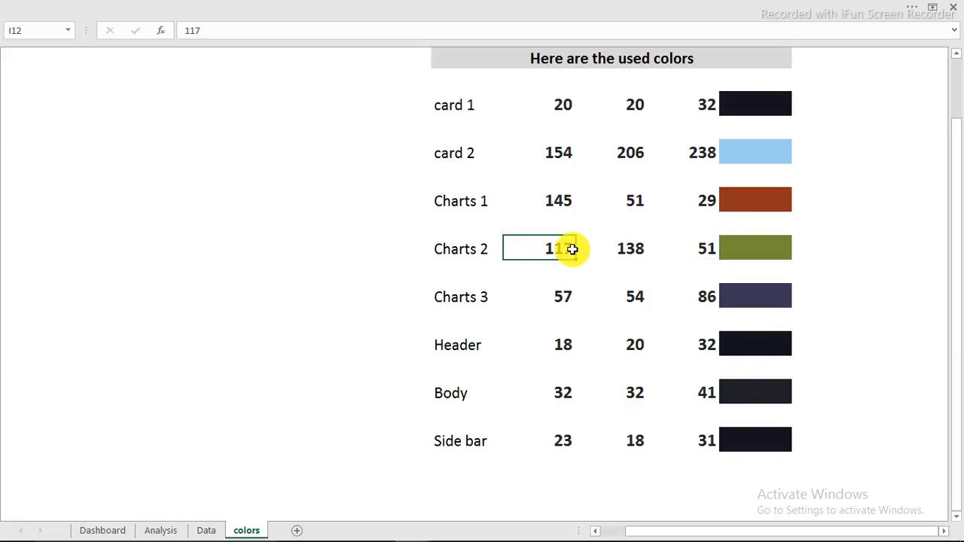
pyautogui.doubleClick(189, 27)
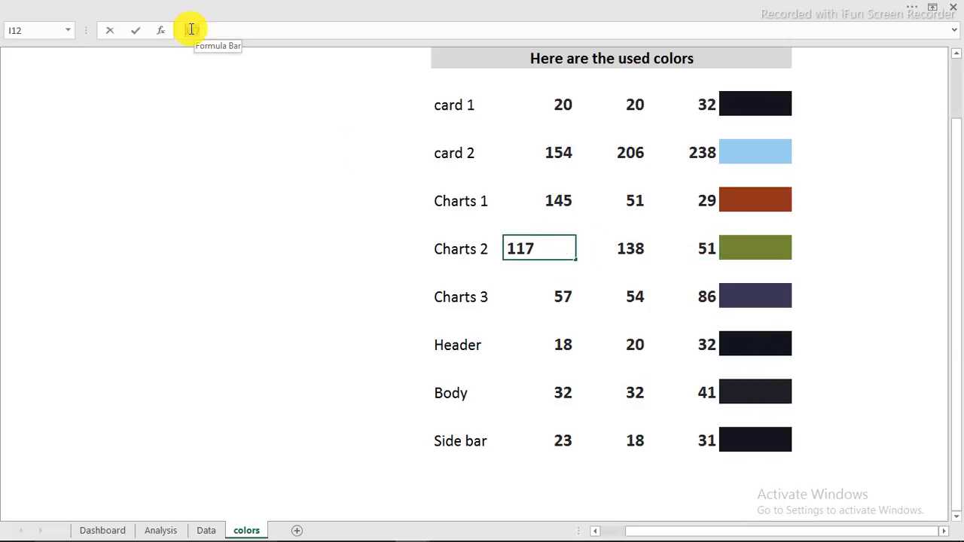
pyautogui.rightClick(190, 29)
pyautogui.click(286, 37)
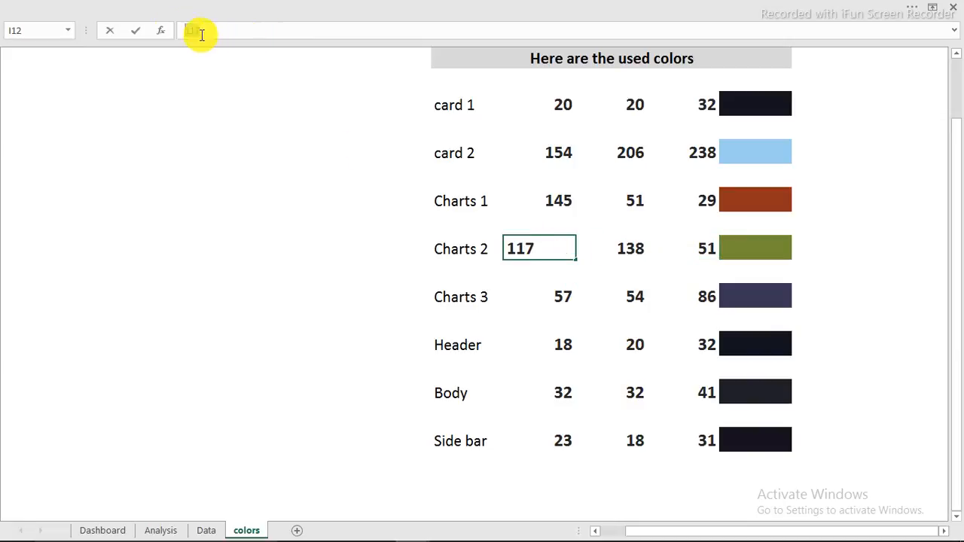
pyautogui.rightClick(189, 30)
pyautogui.click(221, 57)
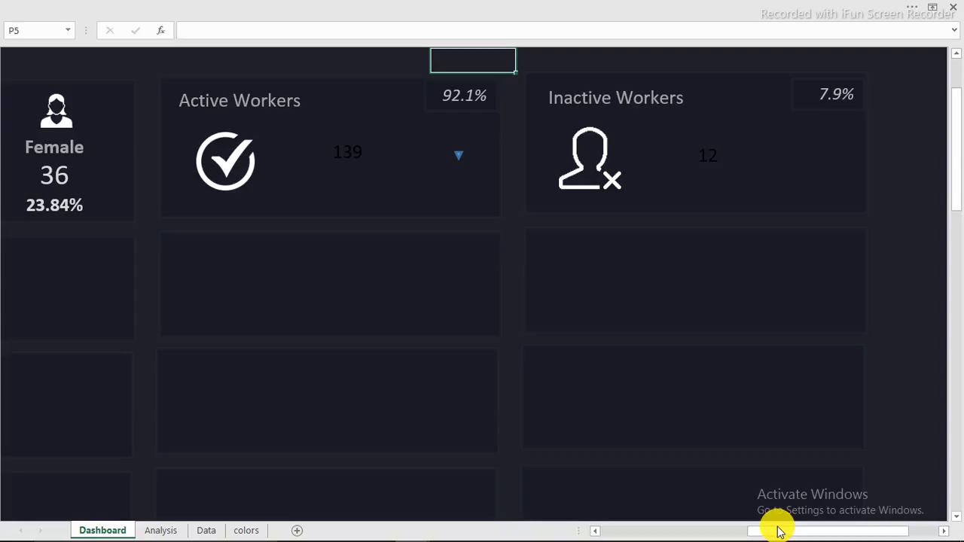
# Step: Open the triangle's Format Shape fill settings at the custom colour picker
pyautogui.click(458, 153)
pyautogui.rightClick(457, 153)
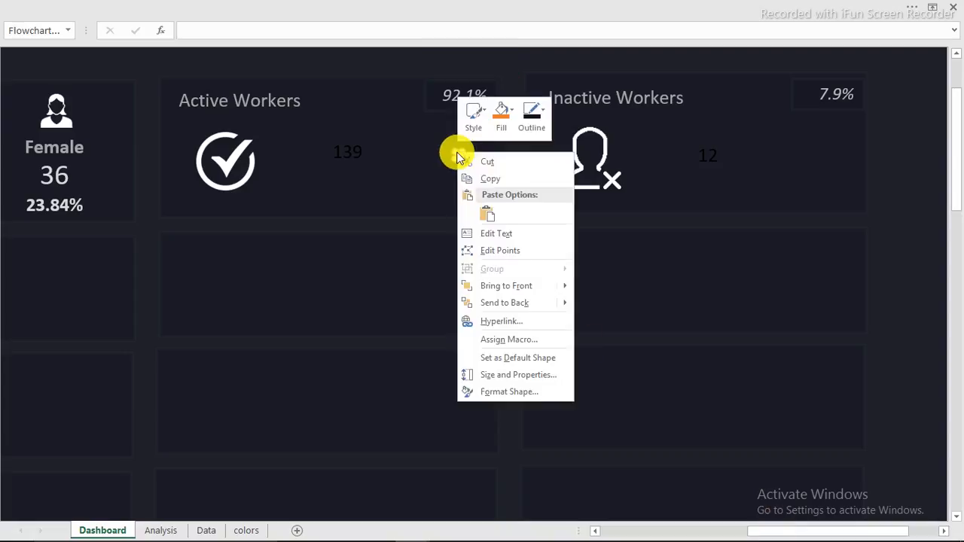
pyautogui.click(497, 391)
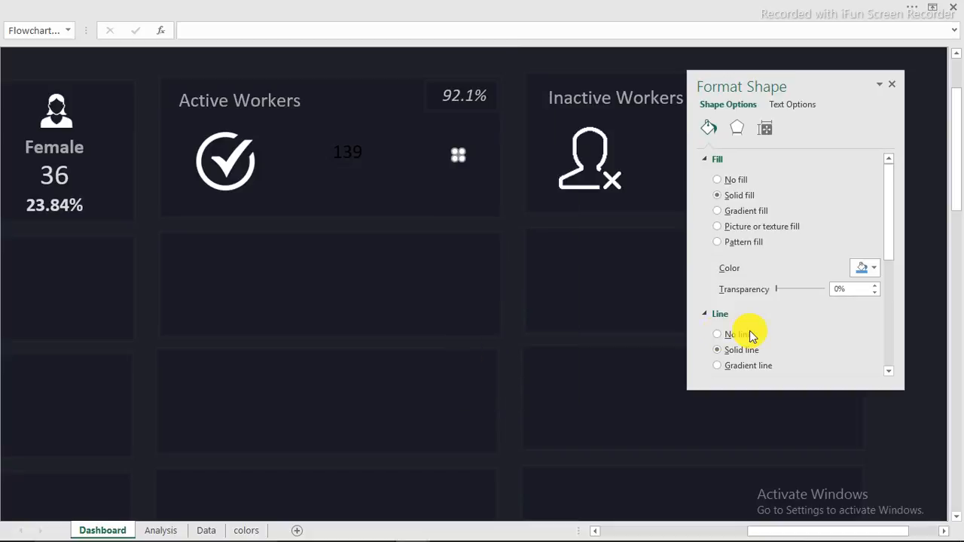
pyautogui.click(875, 270)
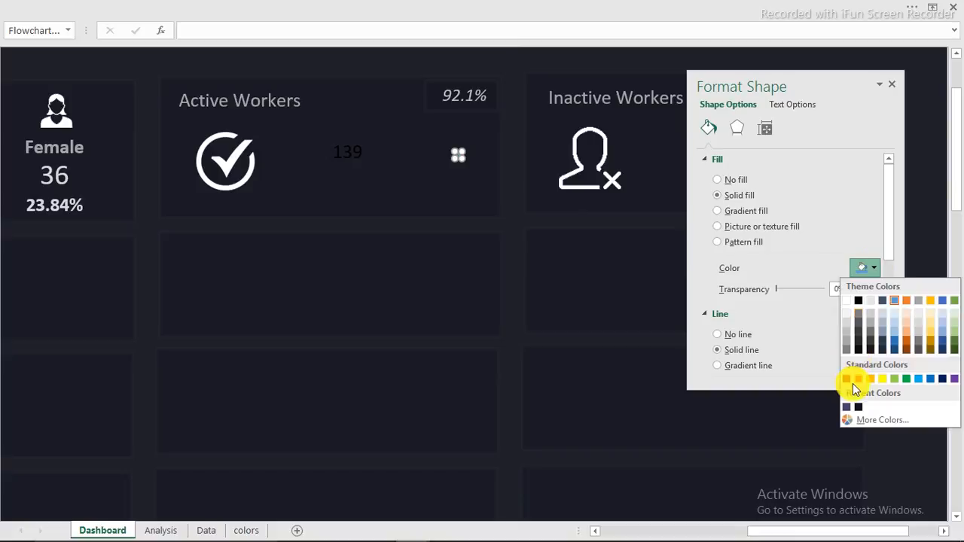
pyautogui.click(878, 420)
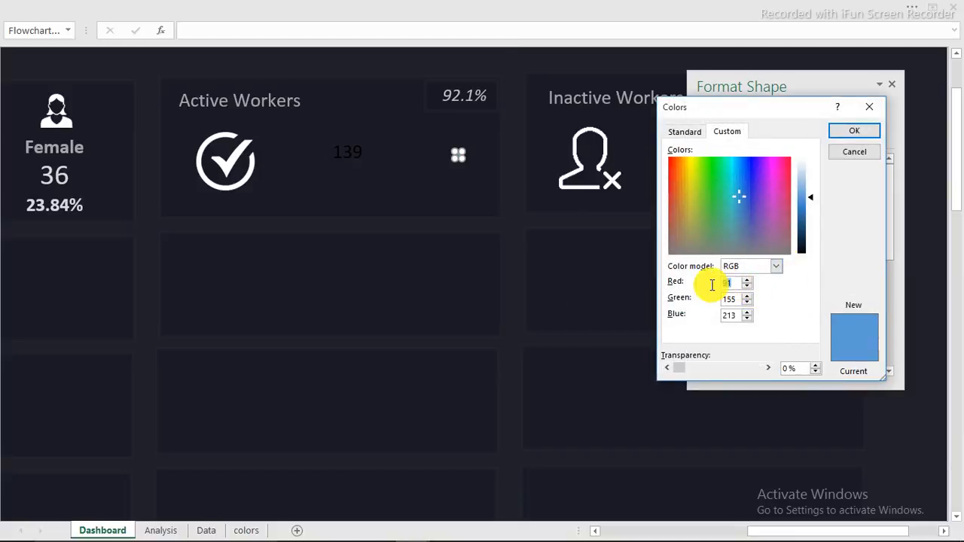
# Step: Fill the triangle with custom olive green RGB 117, 138, 51 and close the pane
pyautogui.rightClick(725, 281)
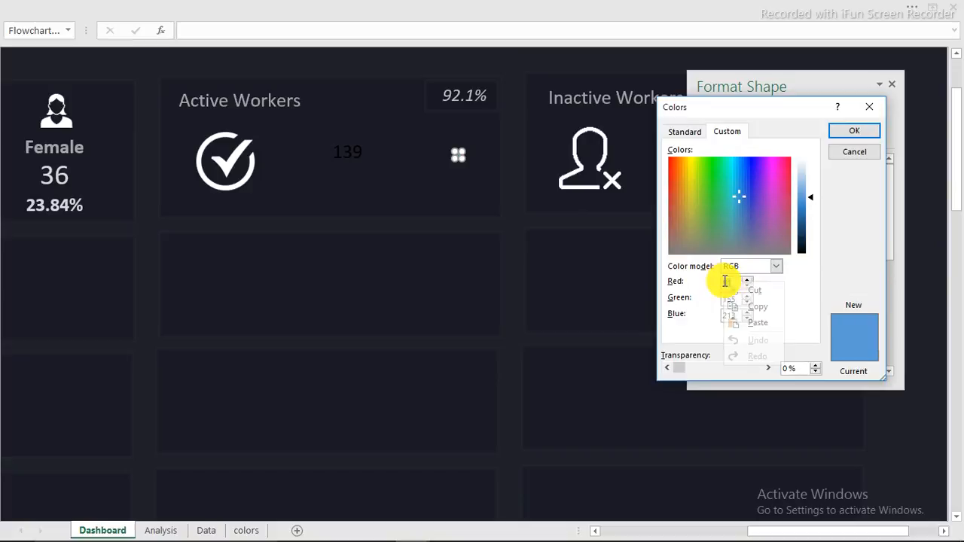
pyautogui.click(745, 323)
pyautogui.press('Tab')
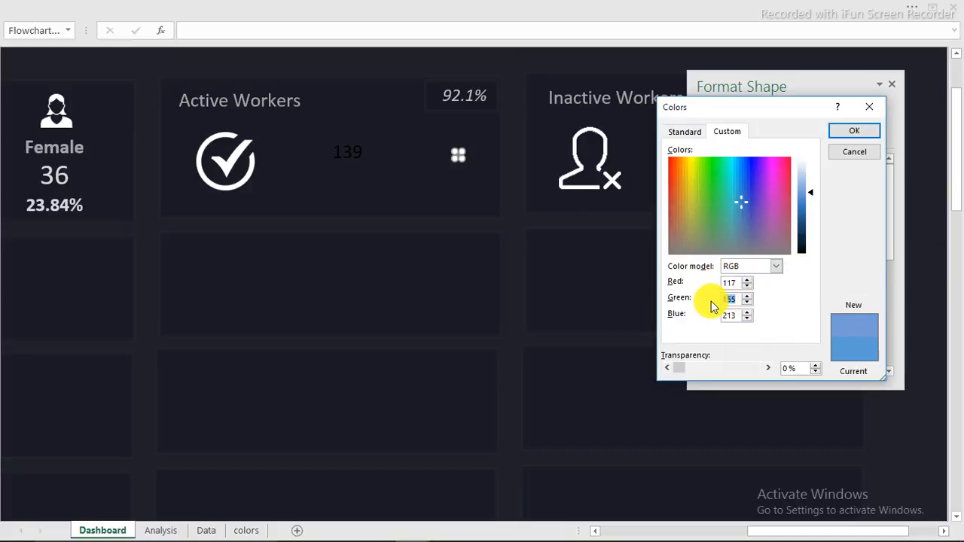
pyautogui.write('13')
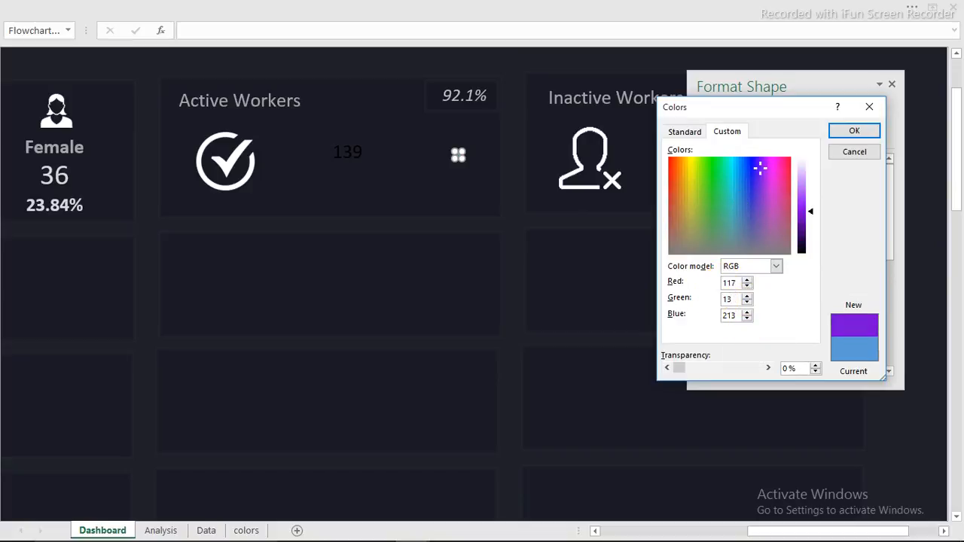
pyautogui.write('8')
pyautogui.press('Tab')
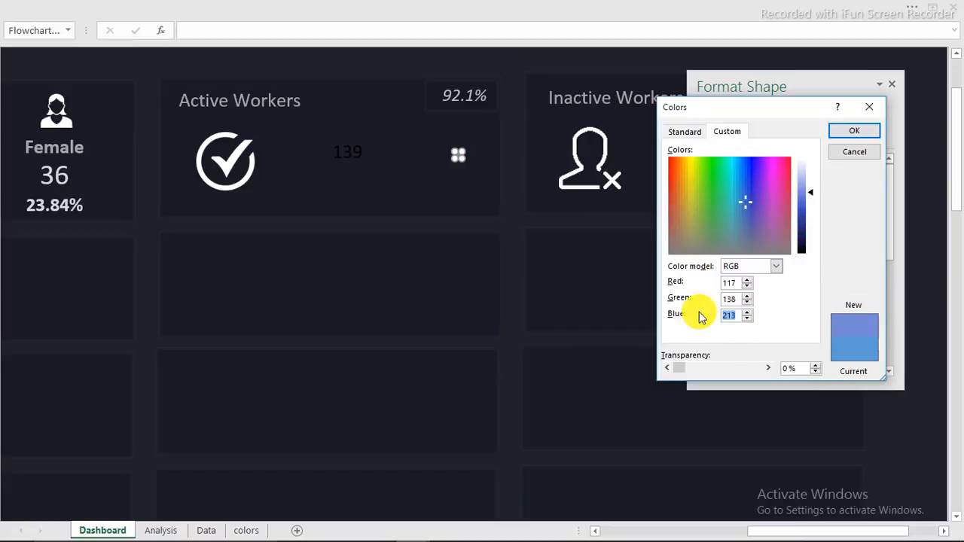
pyautogui.write('5')
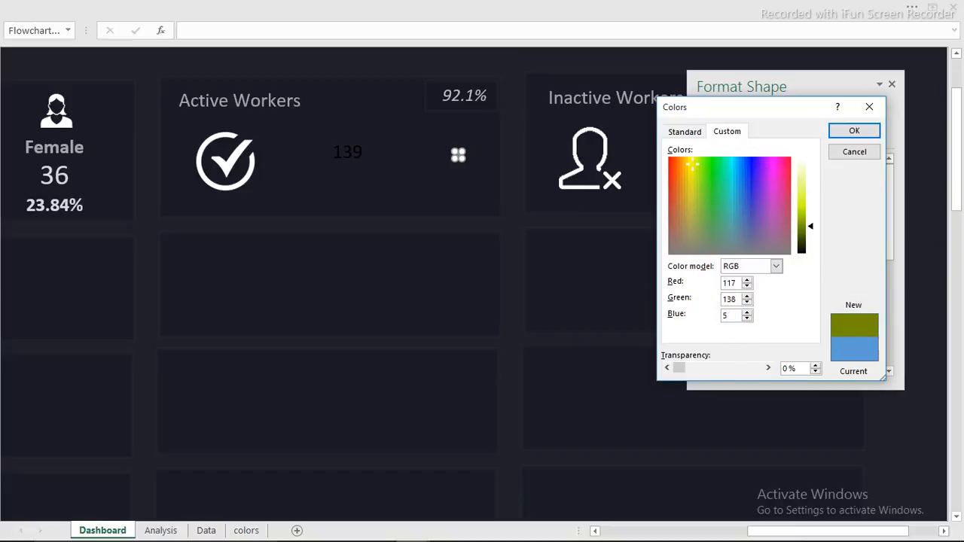
pyautogui.write('1')
pyautogui.click(858, 132)
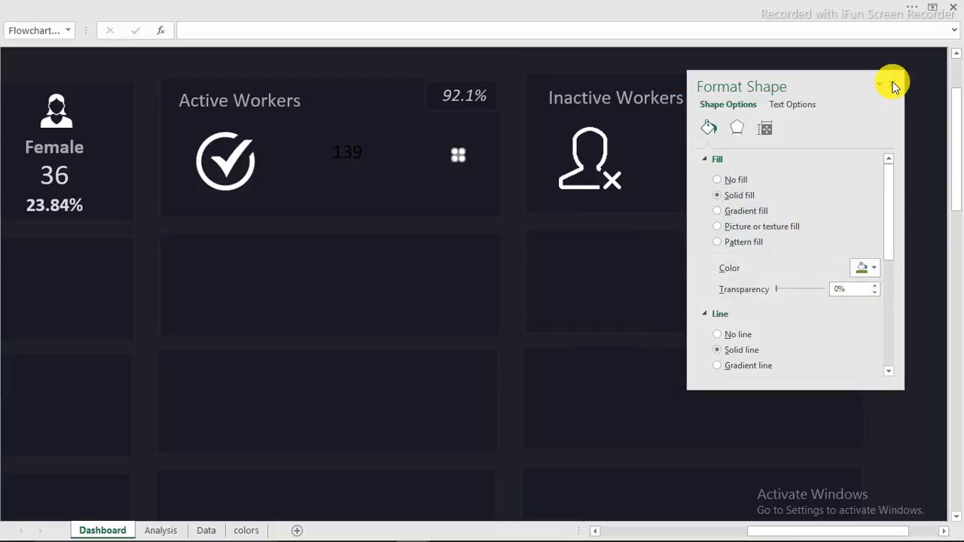
pyautogui.click(893, 85)
pyautogui.click(624, 60)
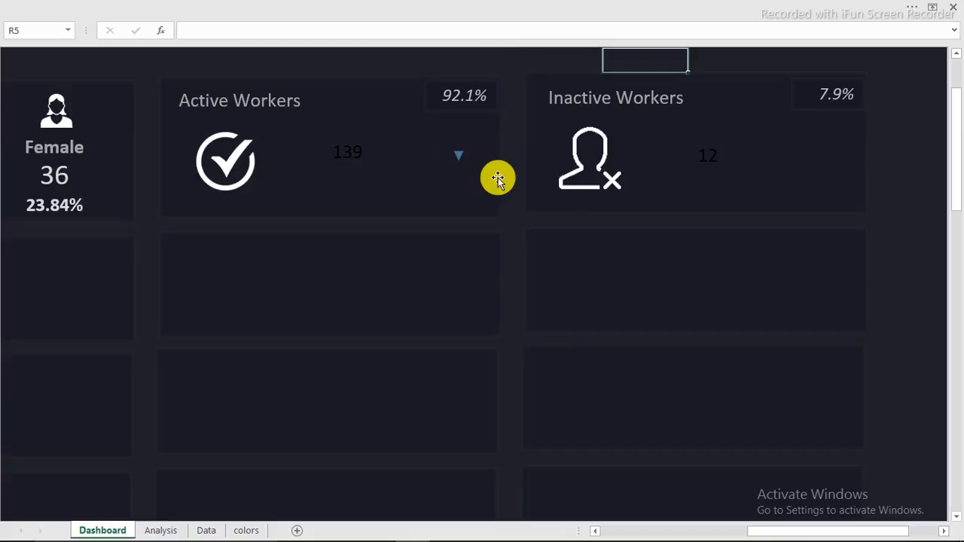
# Step: Set the olive triangle's line to No line and close the Format Shape pane
pyautogui.click(458, 154)
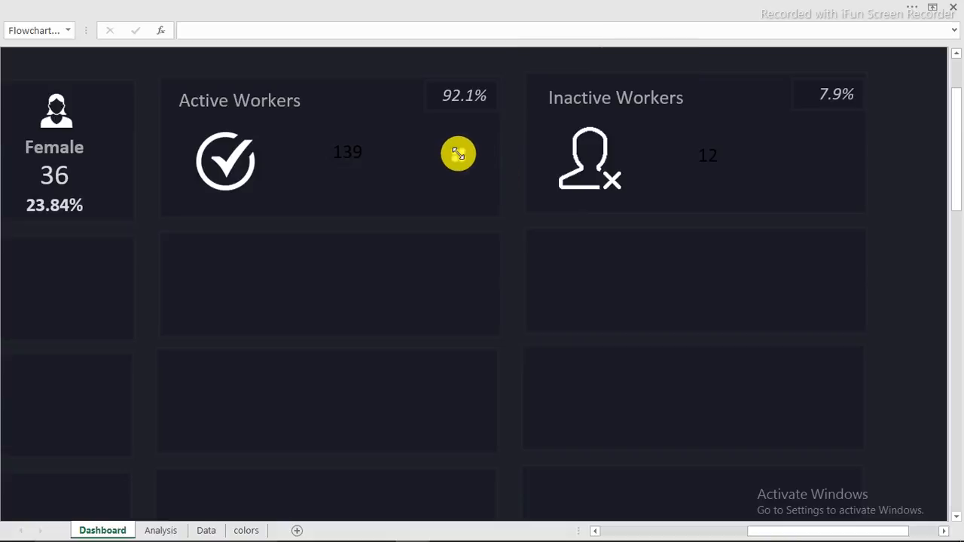
pyautogui.rightClick(458, 155)
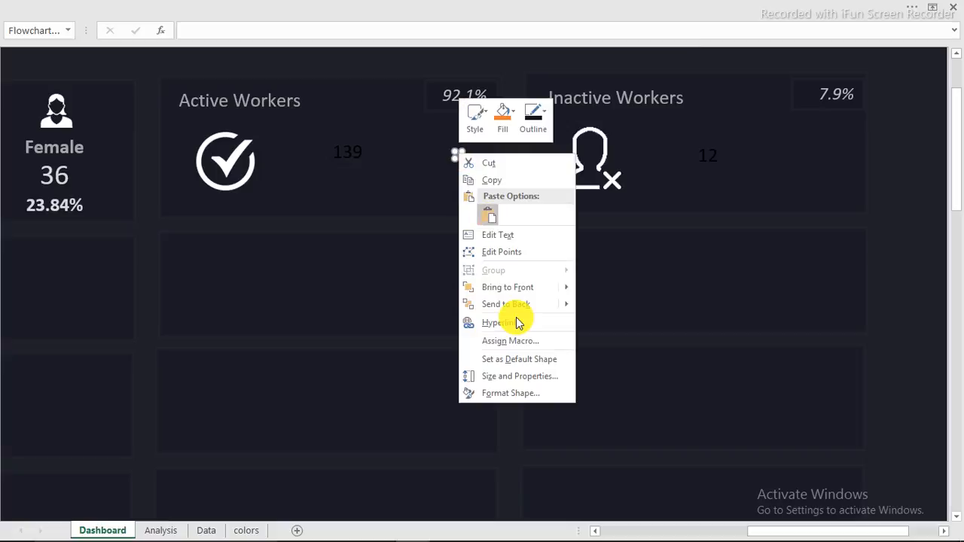
pyautogui.click(507, 393)
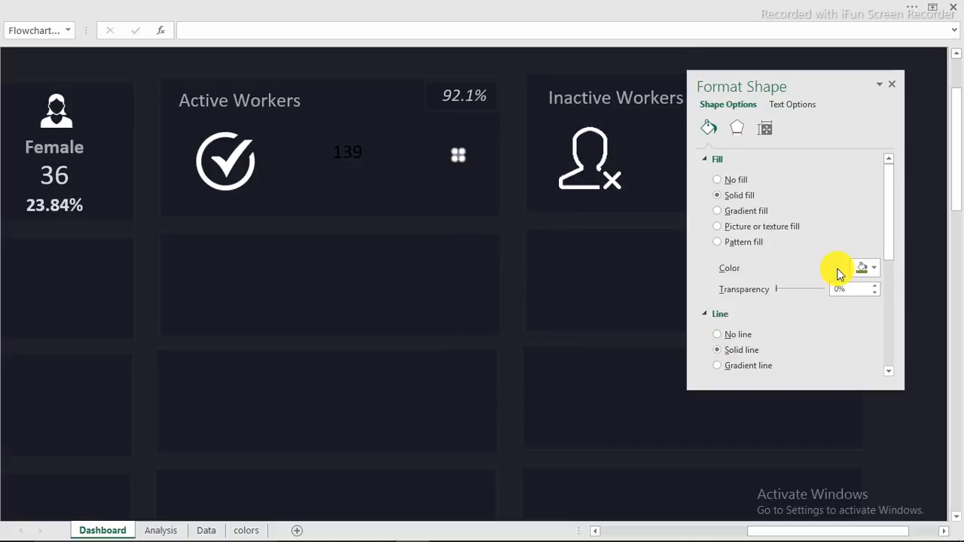
pyautogui.click(720, 335)
pyautogui.click(577, 60)
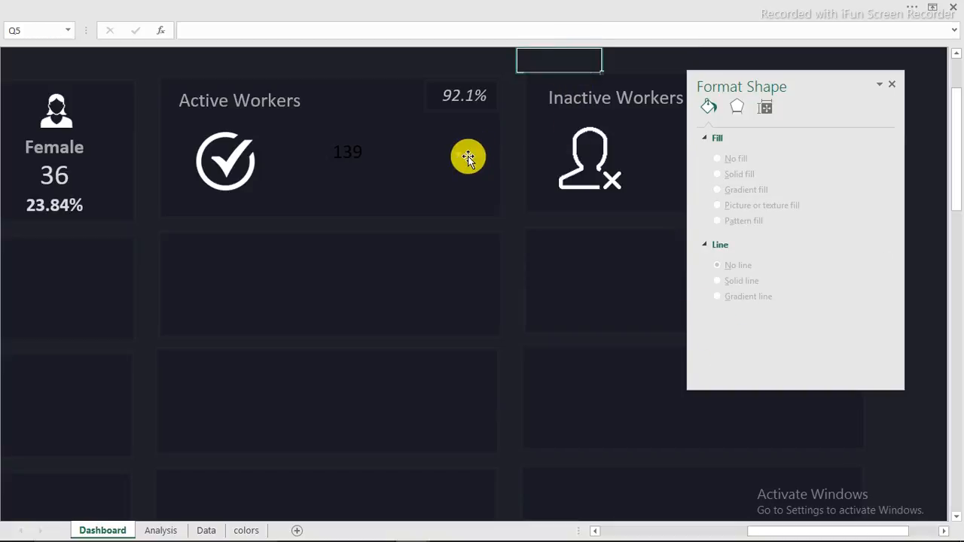
pyautogui.click(457, 155)
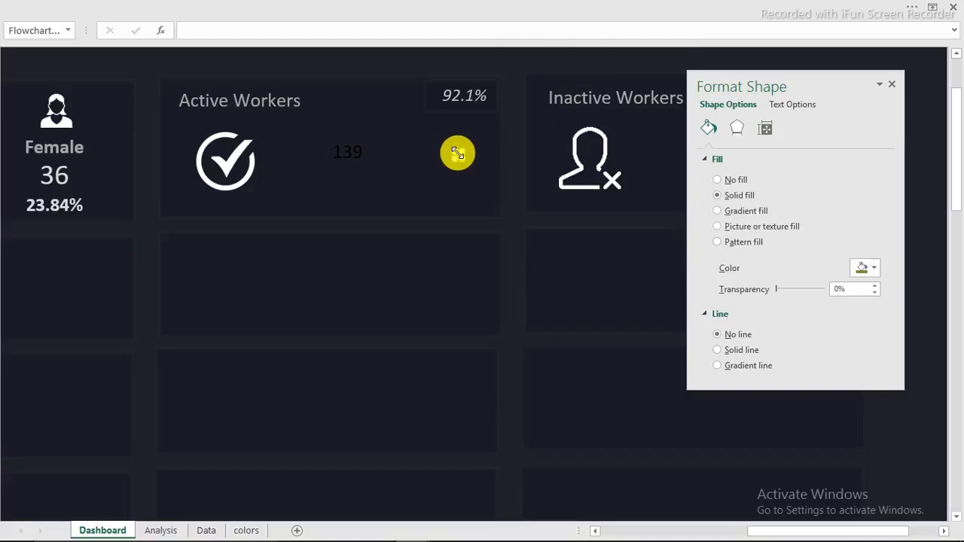
pyautogui.click(549, 59)
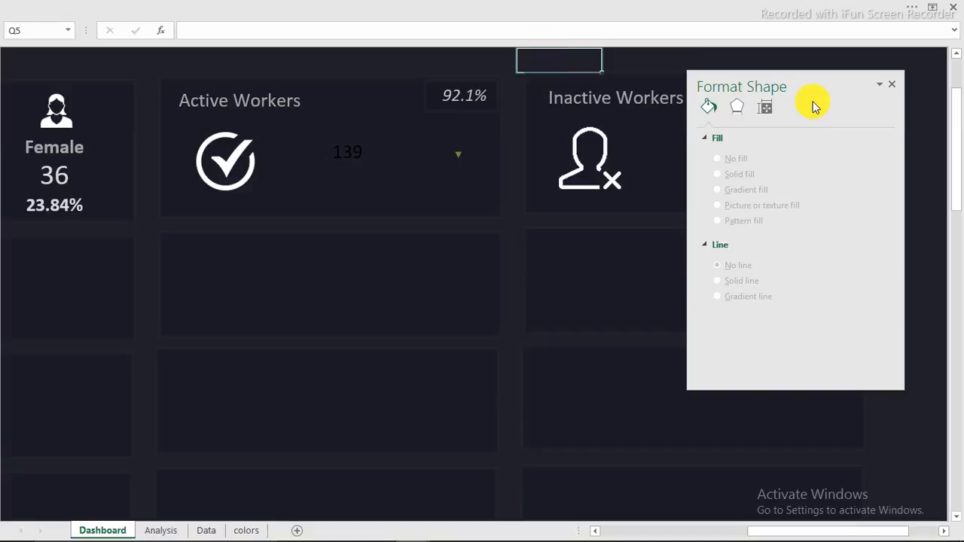
pyautogui.moveTo(828, 85); pyautogui.dragTo(490, 260)
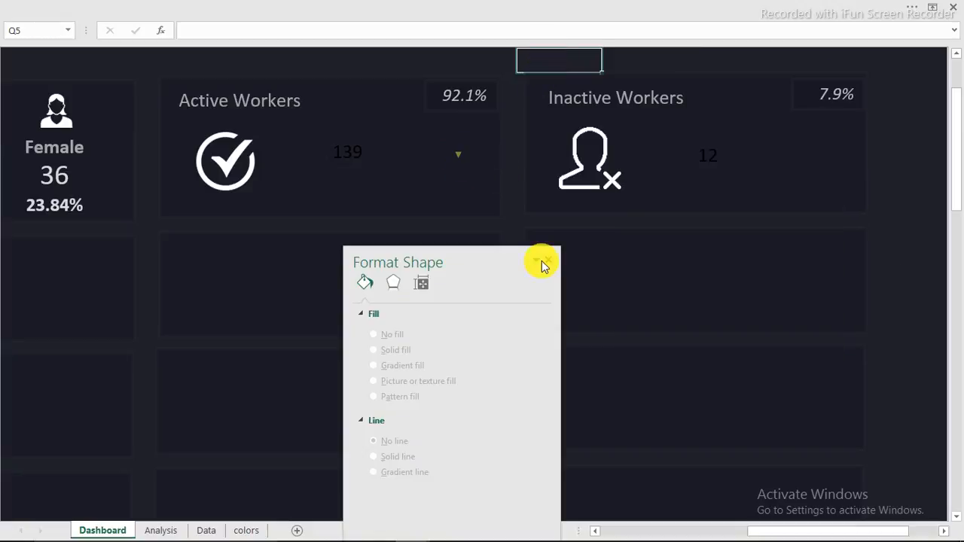
pyautogui.click(548, 258)
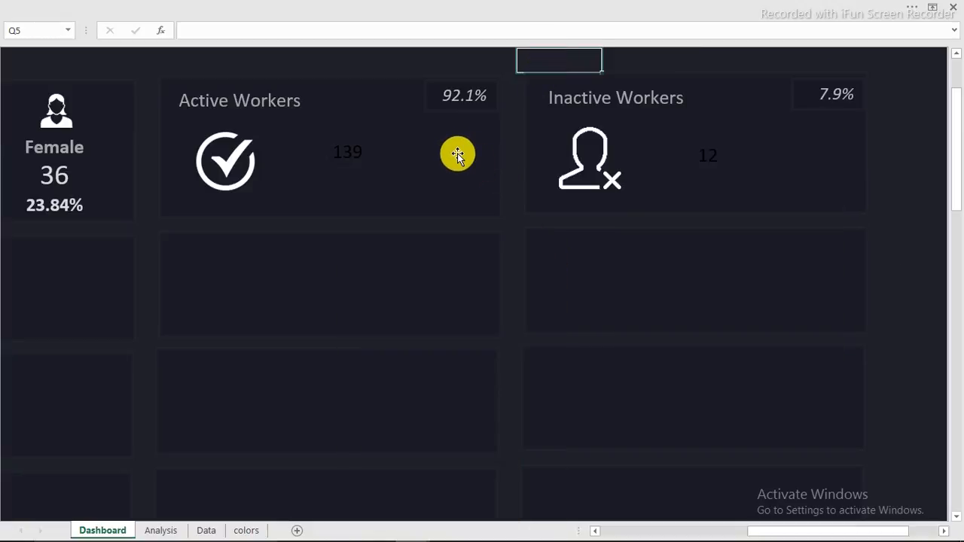
pyautogui.click(457, 154)
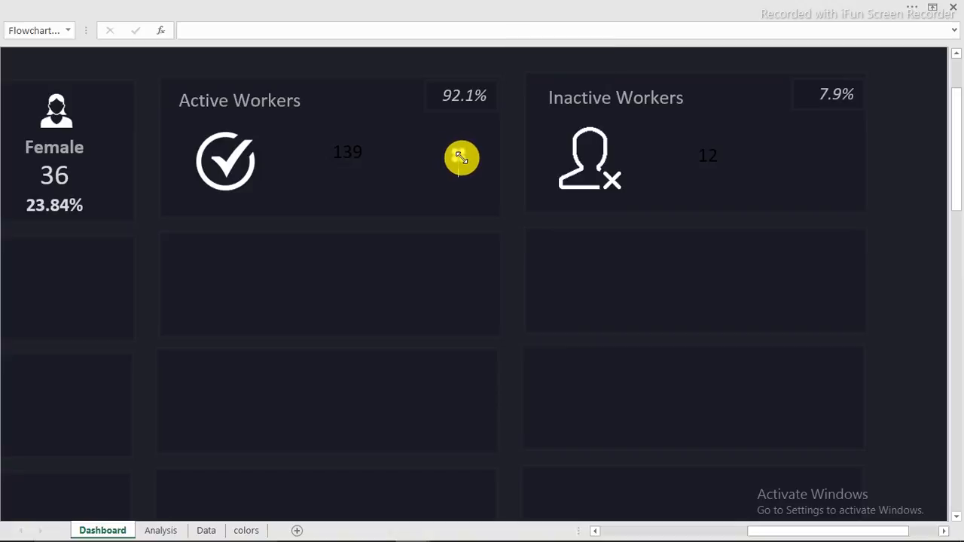
pyautogui.press('Return')
pyautogui.press('Return')
pyautogui.press('Return')
pyautogui.press('Return')
pyautogui.press('Return')
pyautogui.press('Return')
pyautogui.press('Return')
pyautogui.press('Return')
pyautogui.press('Return')
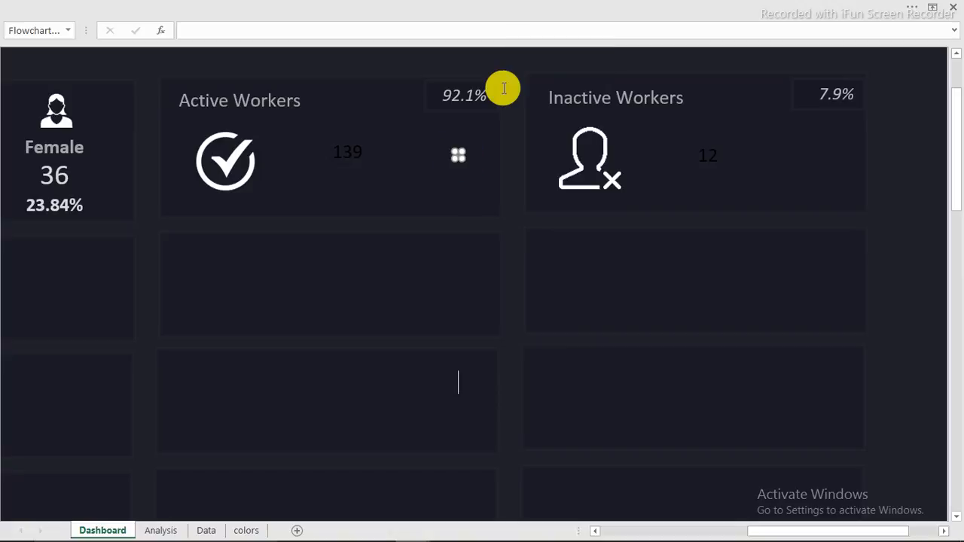
pyautogui.click(520, 61)
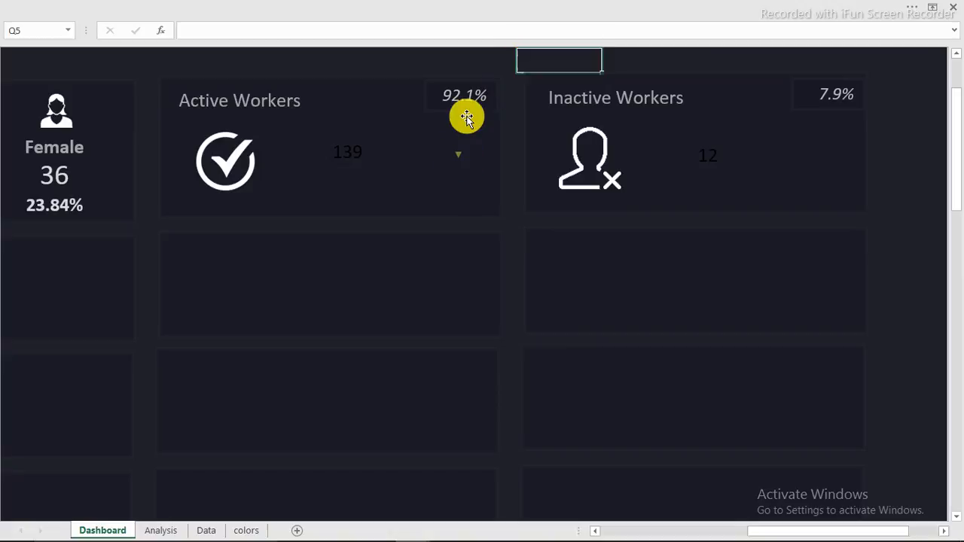
# Step: Duplicate the olive triangle and place the copy just left of 7.9% in the Inactive Workers card
pyautogui.click(458, 154)
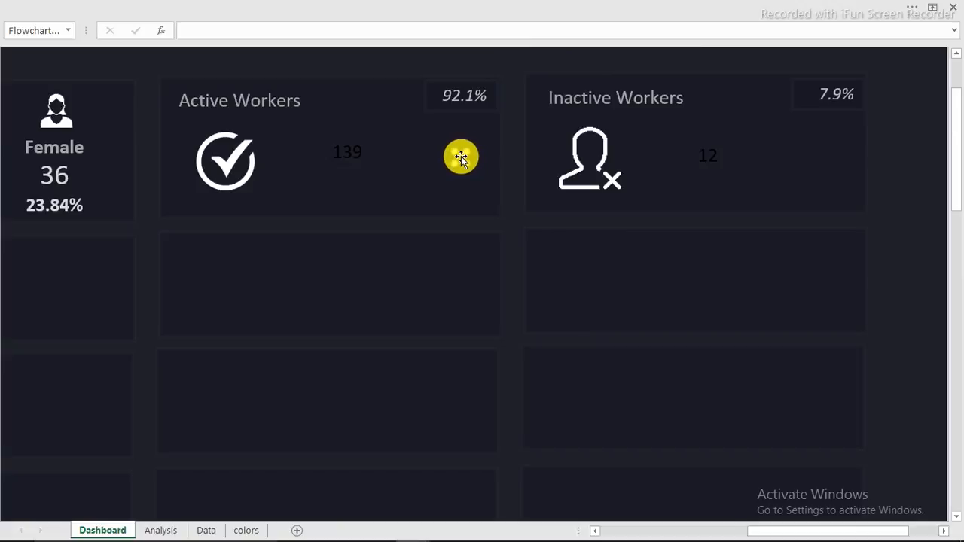
pyautogui.moveTo(461, 156); pyautogui.dragTo(820, 126)
pyautogui.moveTo(805, 91); pyautogui.dragTo(806, 92)
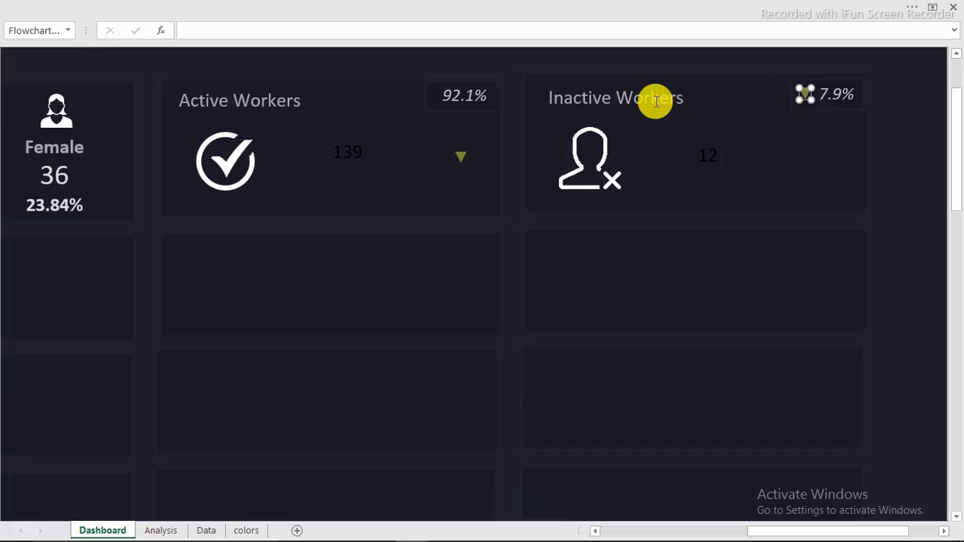
pyautogui.click(461, 156)
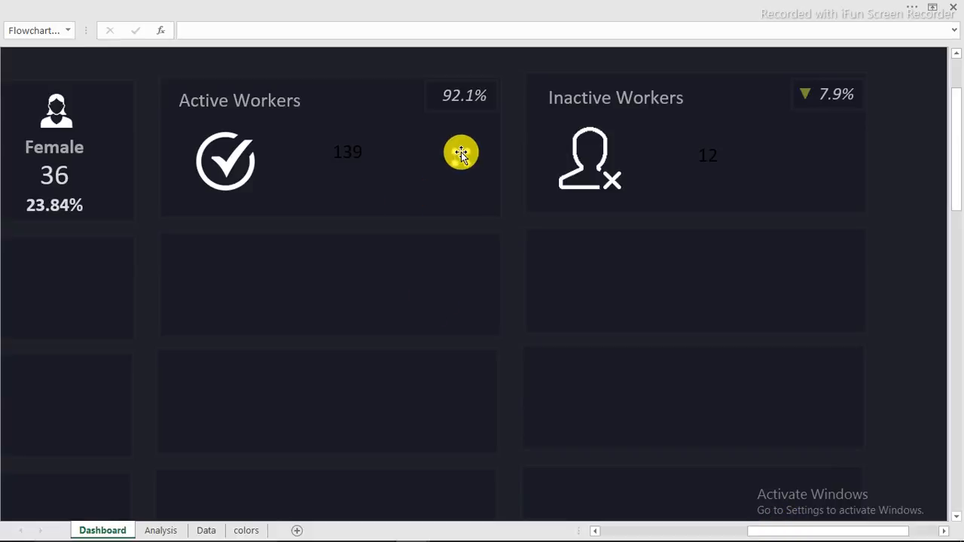
# Step: Flip the triangle vertically so it points up and place it beside 92.1% on Active Workers
pyautogui.click(633, 21)
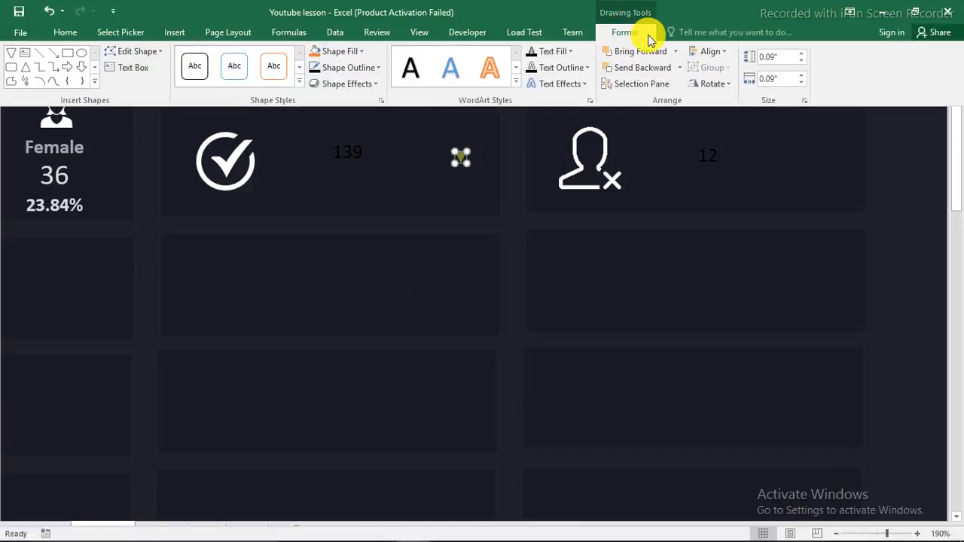
pyautogui.click(712, 84)
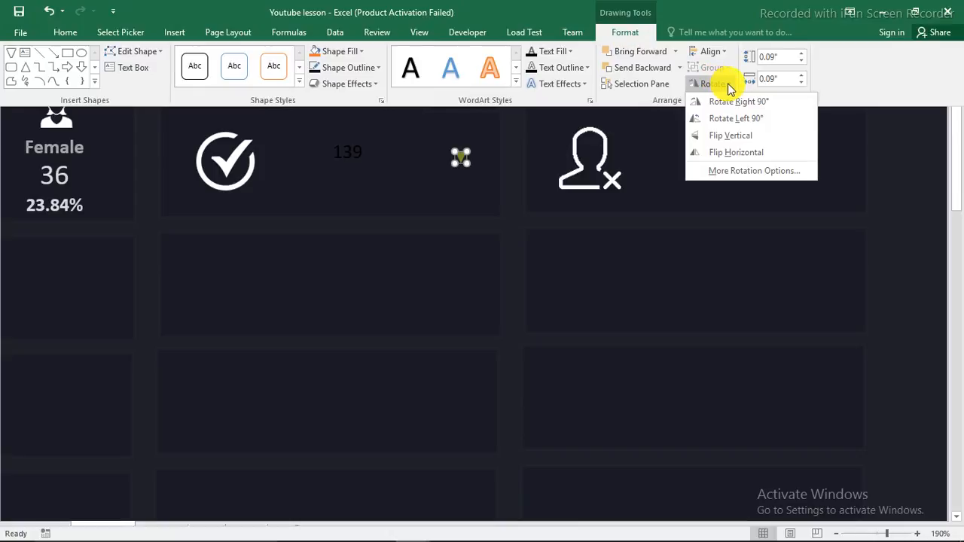
pyautogui.click(736, 143)
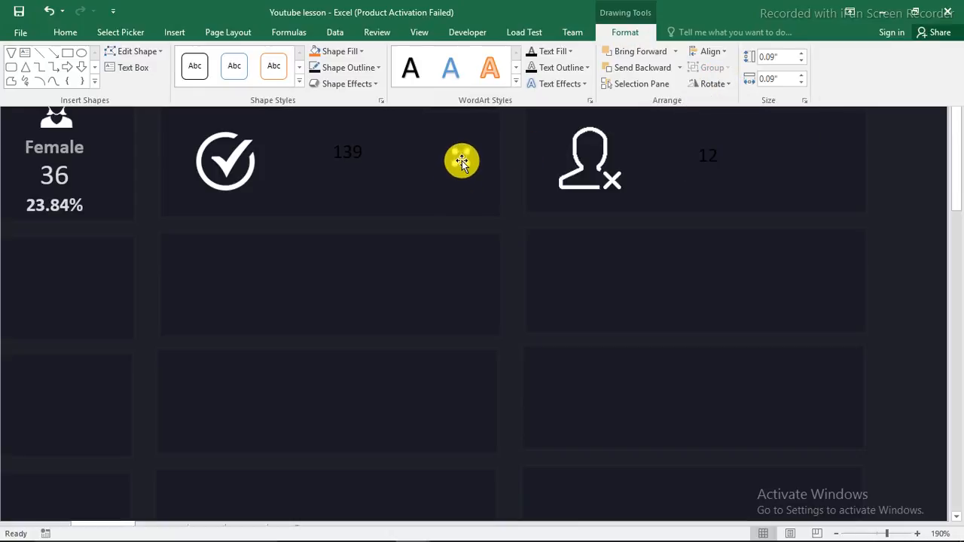
pyautogui.click(461, 160)
pyautogui.moveTo(462, 160); pyautogui.dragTo(434, 96)
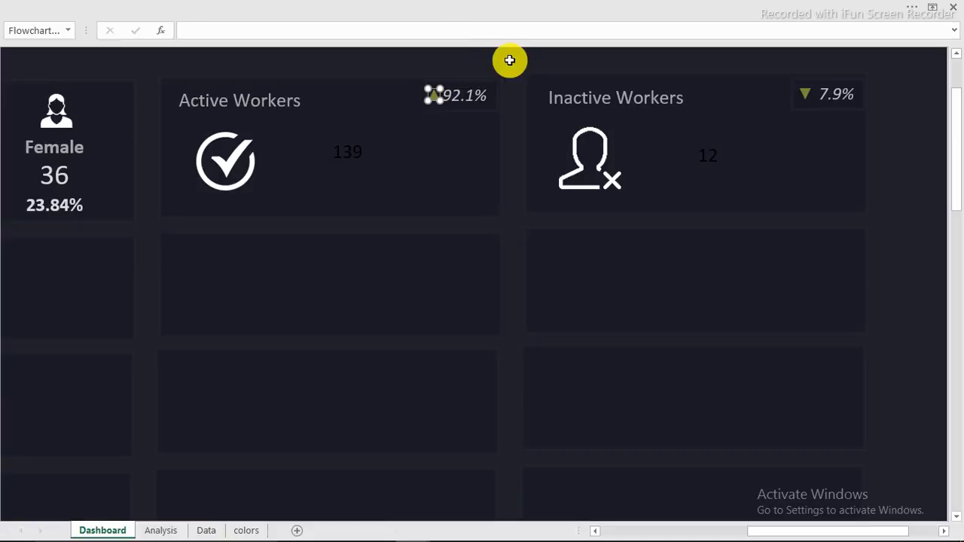
pyautogui.click(512, 60)
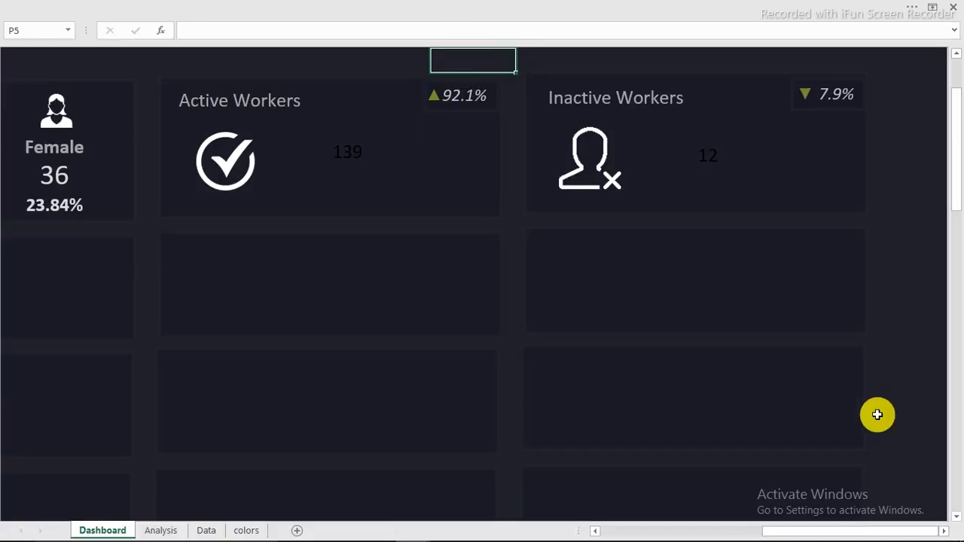
# Step: Make the 139 and 12 count numbers light grey at 32-point font size
pyautogui.click(350, 156)
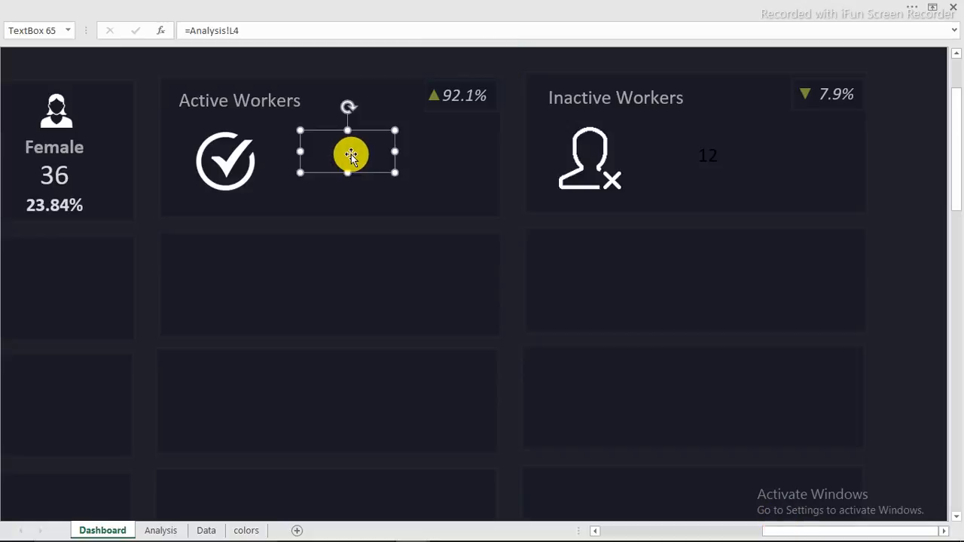
pyautogui.keyDown('ctrl'); pyautogui.click(712, 160); pyautogui.keyUp('ctrl')
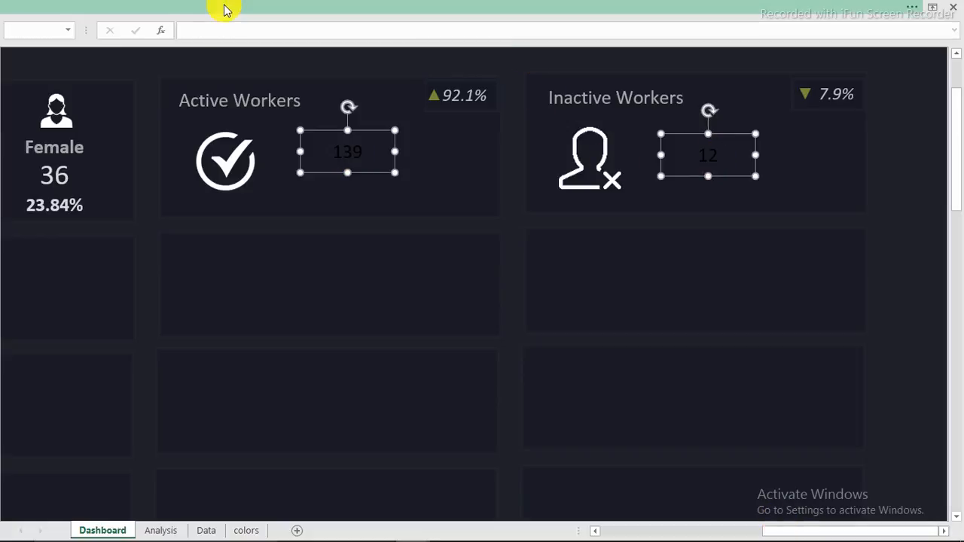
pyautogui.click(226, 9)
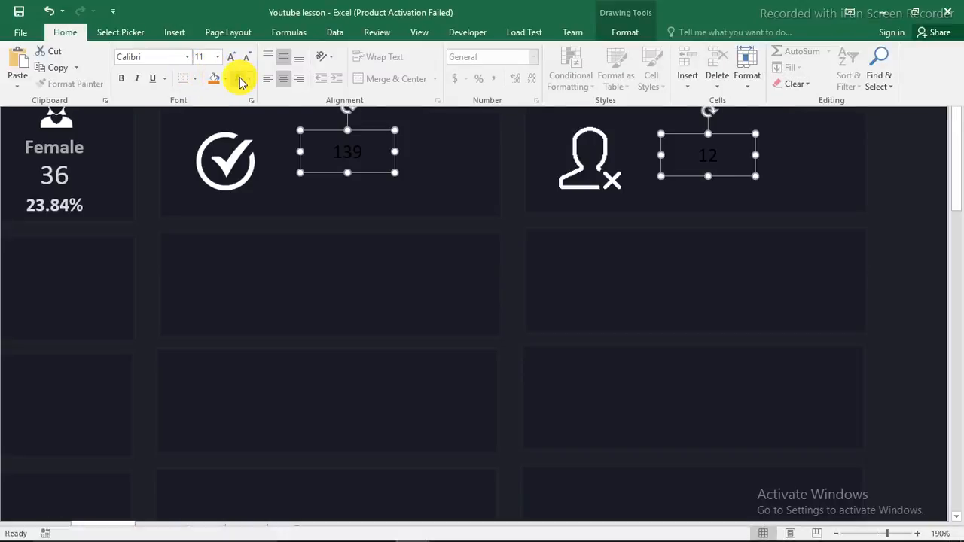
pyautogui.click(238, 79)
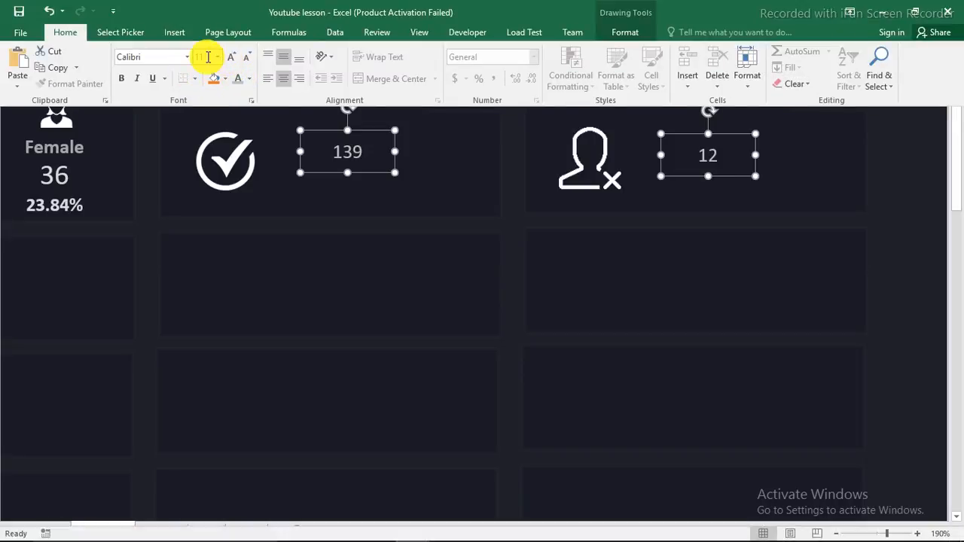
pyautogui.click(216, 57)
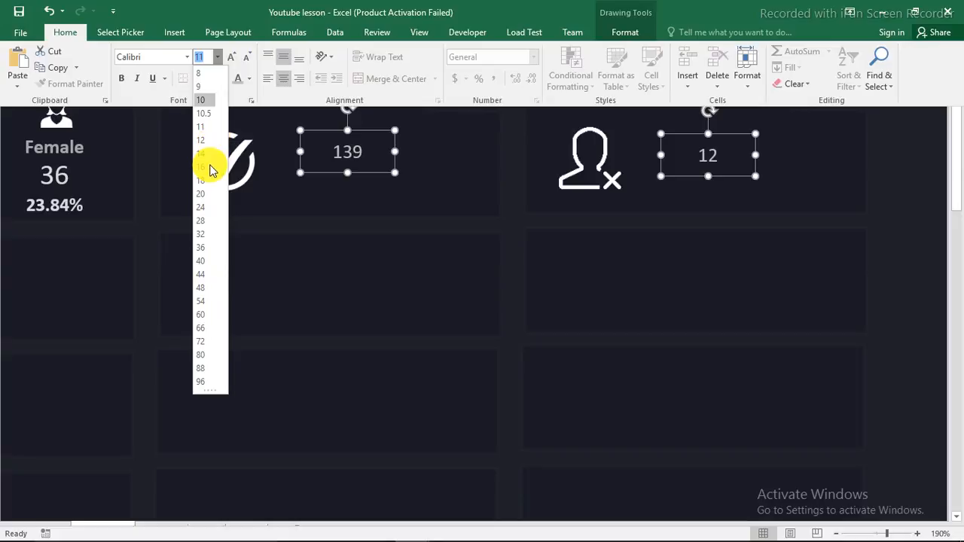
pyautogui.click(202, 239)
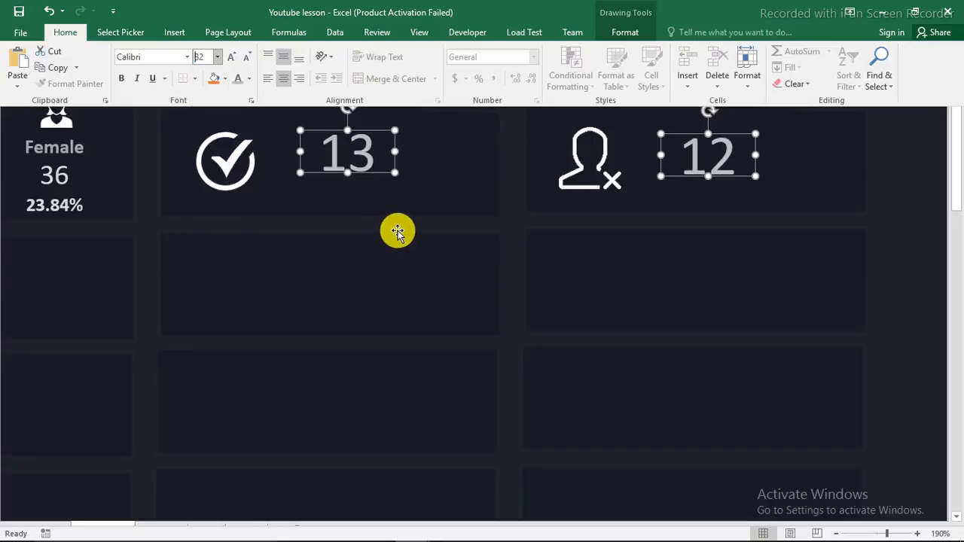
pyautogui.hotkey('ctrl', 'shift', 'F1')
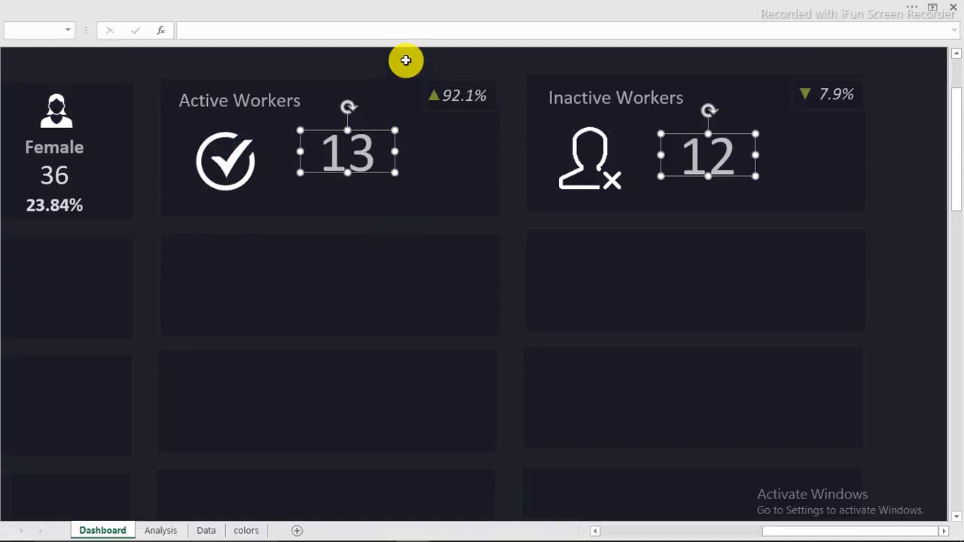
pyautogui.click(401, 60)
# Step: Widen and heighten the 139 and 12 text boxes so the larger numbers fit
pyautogui.click(372, 146)
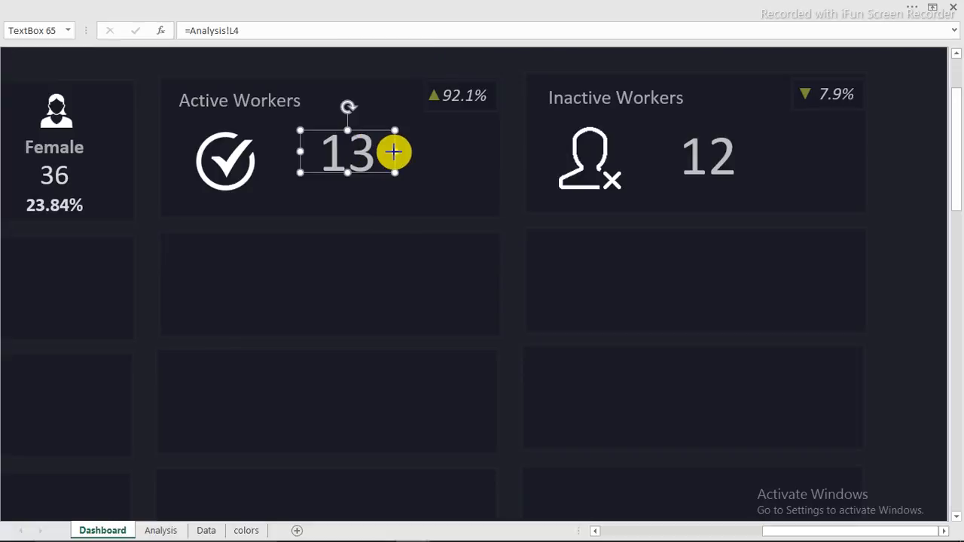
pyautogui.moveTo(391, 151); pyautogui.dragTo(426, 153)
pyautogui.moveTo(363, 172); pyautogui.dragTo(364, 183)
pyautogui.click(686, 155)
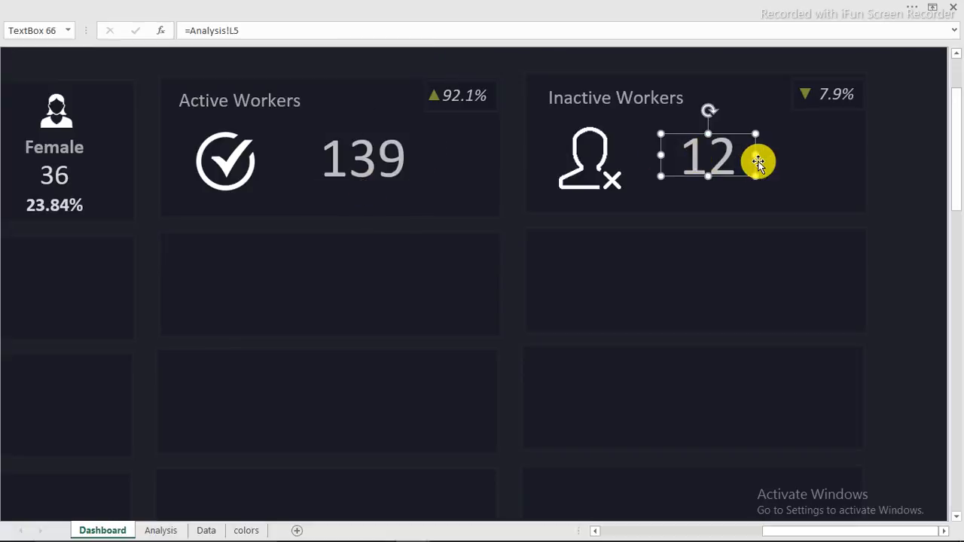
pyautogui.moveTo(758, 156); pyautogui.dragTo(798, 154)
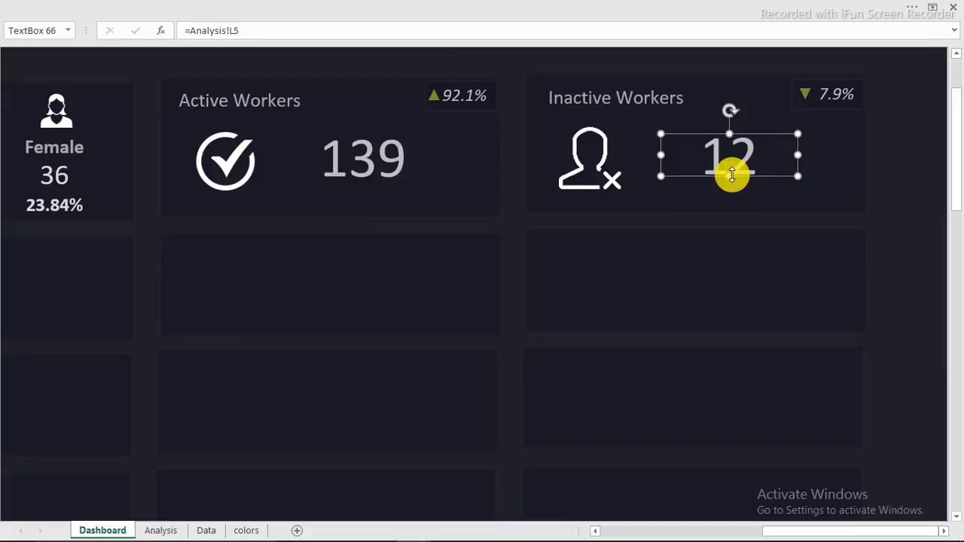
pyautogui.moveTo(731, 174); pyautogui.dragTo(732, 183)
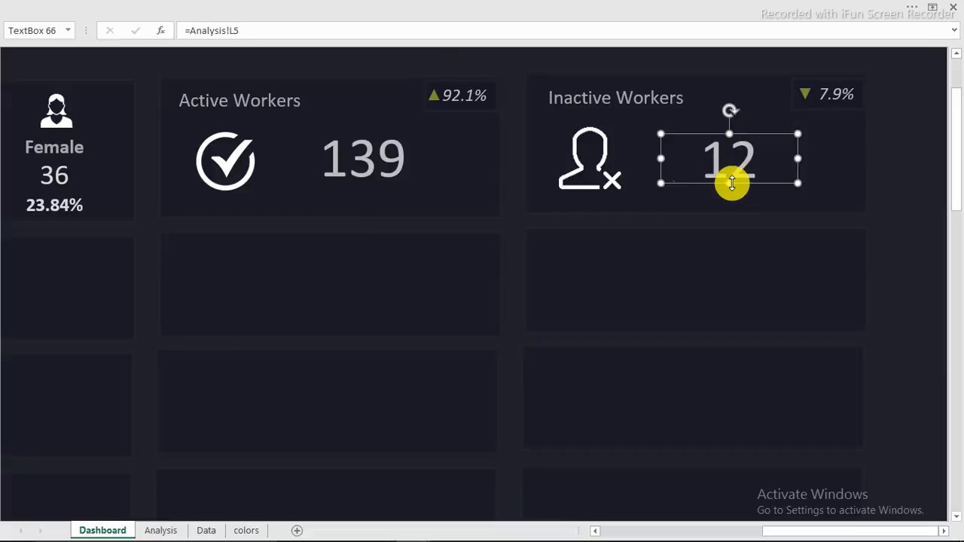
pyautogui.click(487, 61)
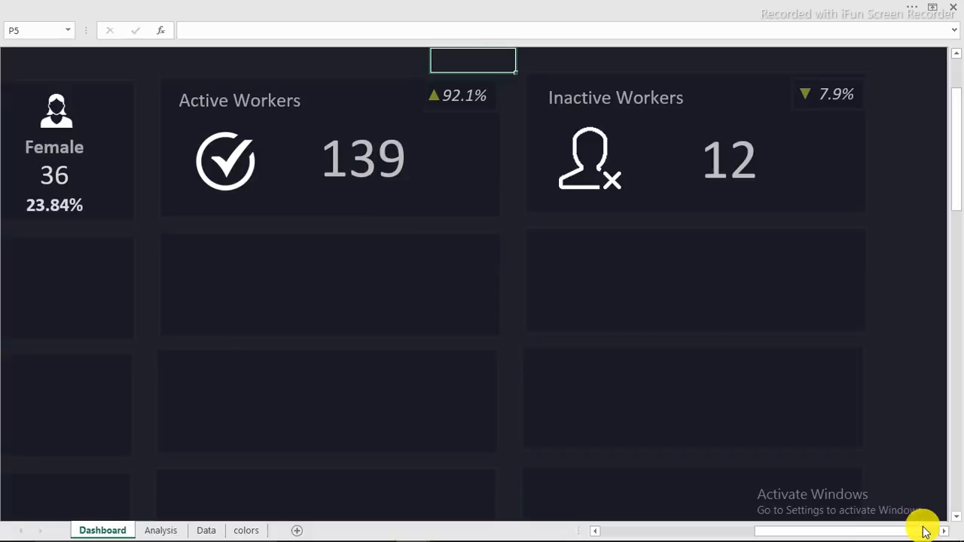
# Step: Set the zoom to 100% and scroll so the whole dashboard's top row of cards is visible
pyautogui.click(727, 7)
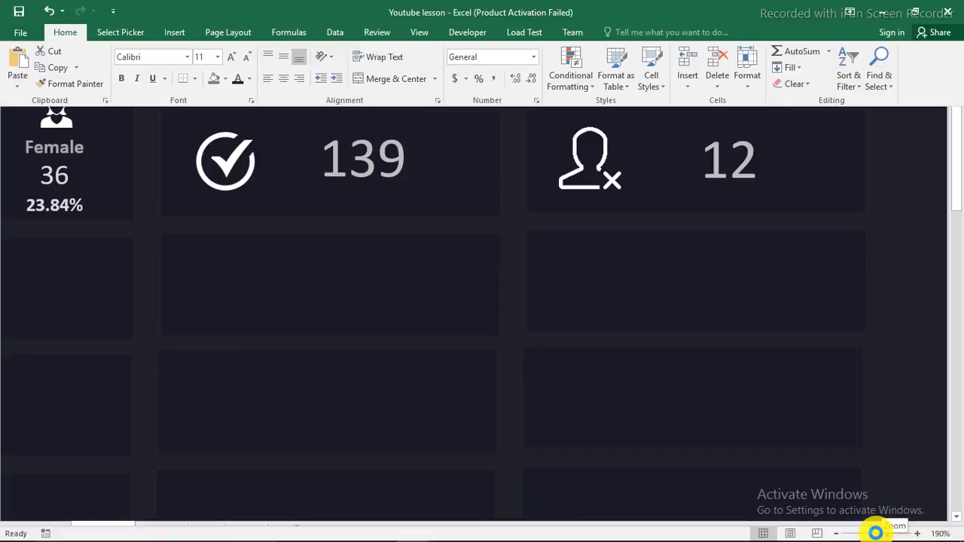
pyautogui.click(875, 533)
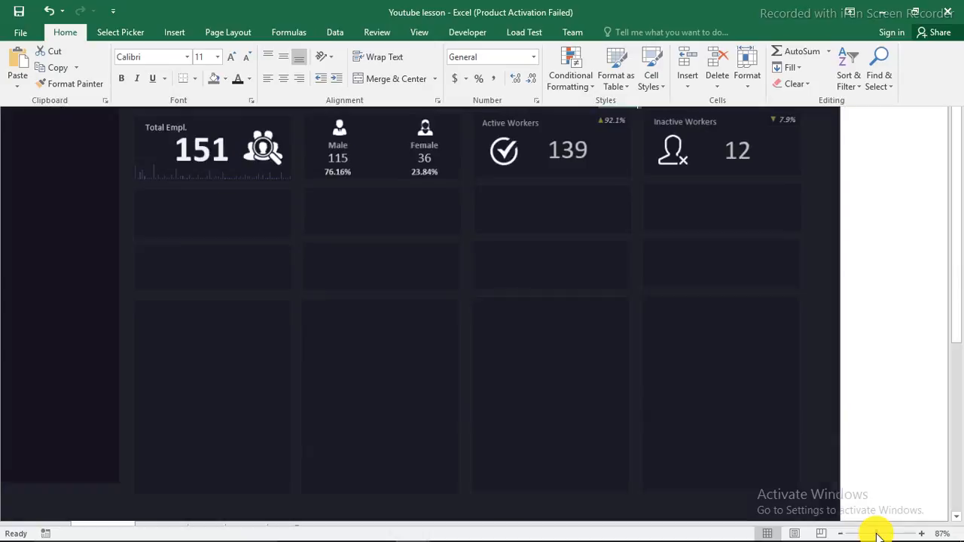
pyautogui.click(918, 533)
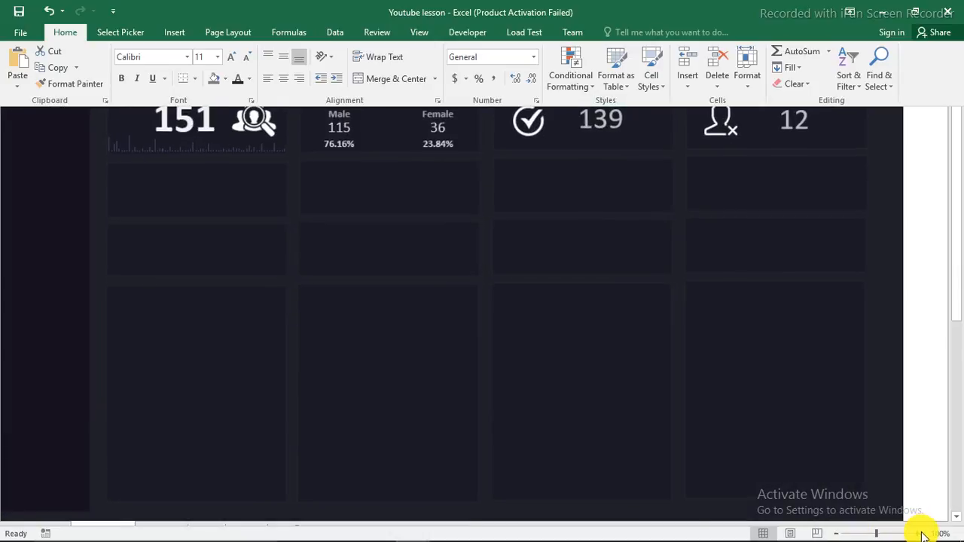
pyautogui.click(918, 533)
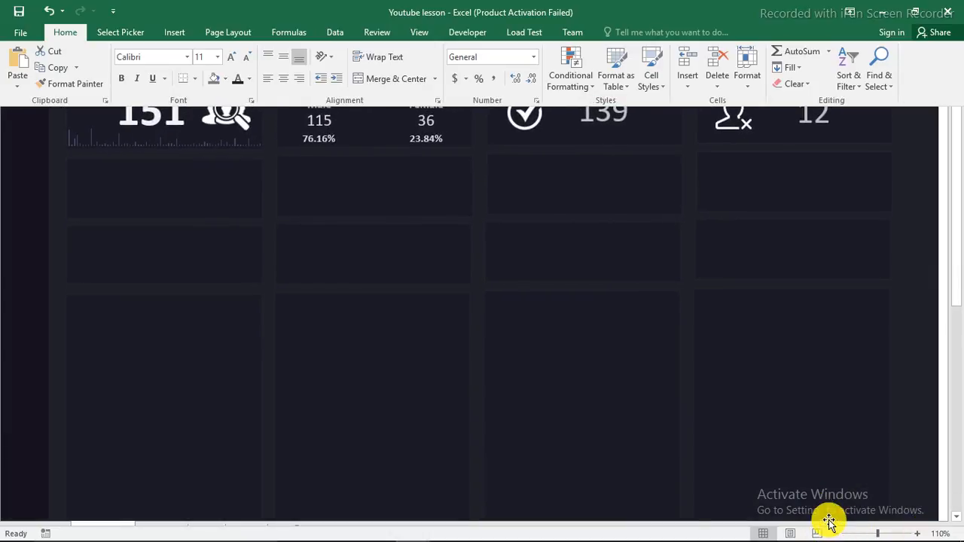
pyautogui.click(836, 534)
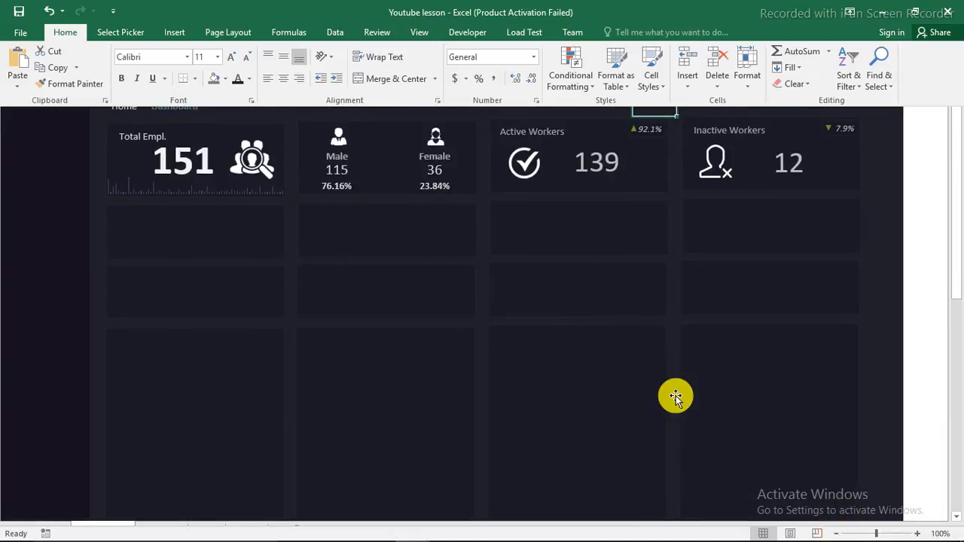
pyautogui.click(930, 417)
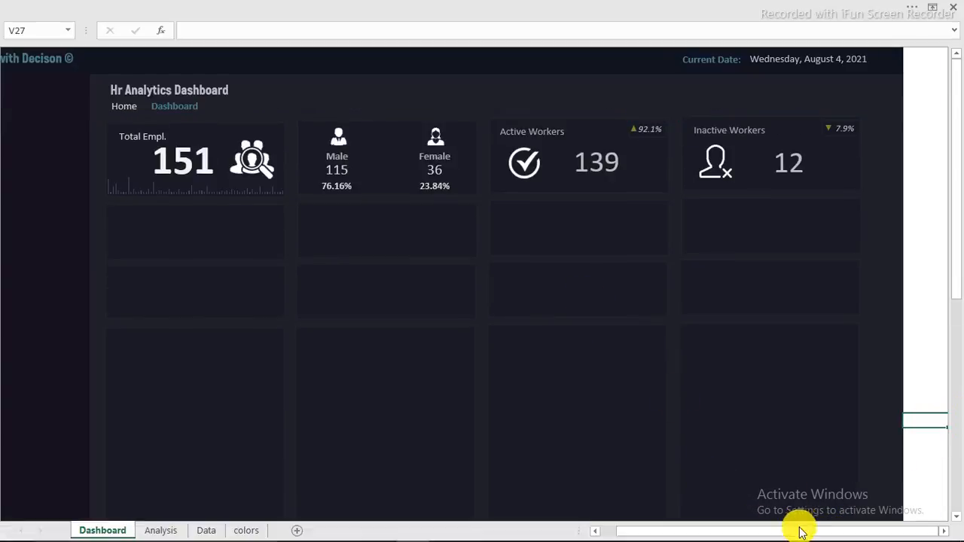
pyautogui.moveTo(801, 533); pyautogui.dragTo(780, 536)
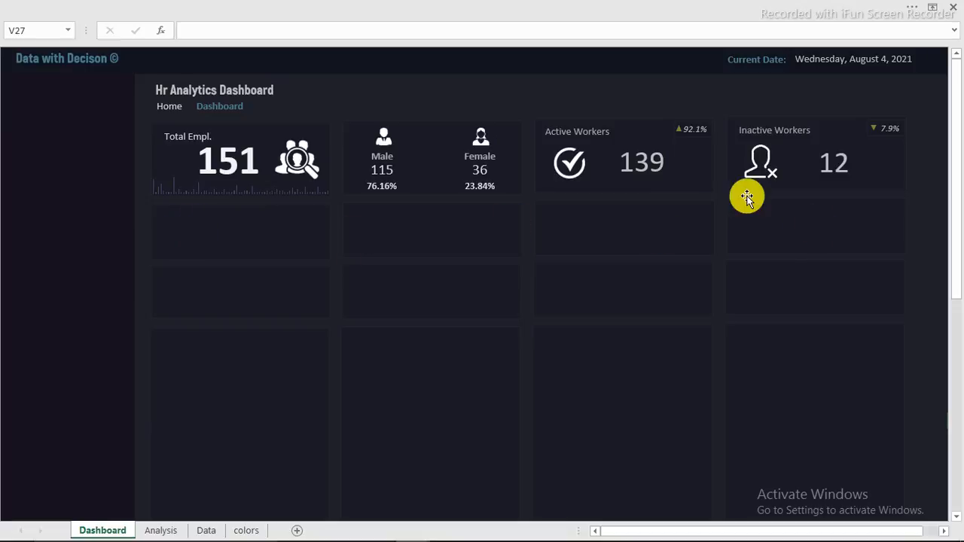
pyautogui.moveTo(789, 527)
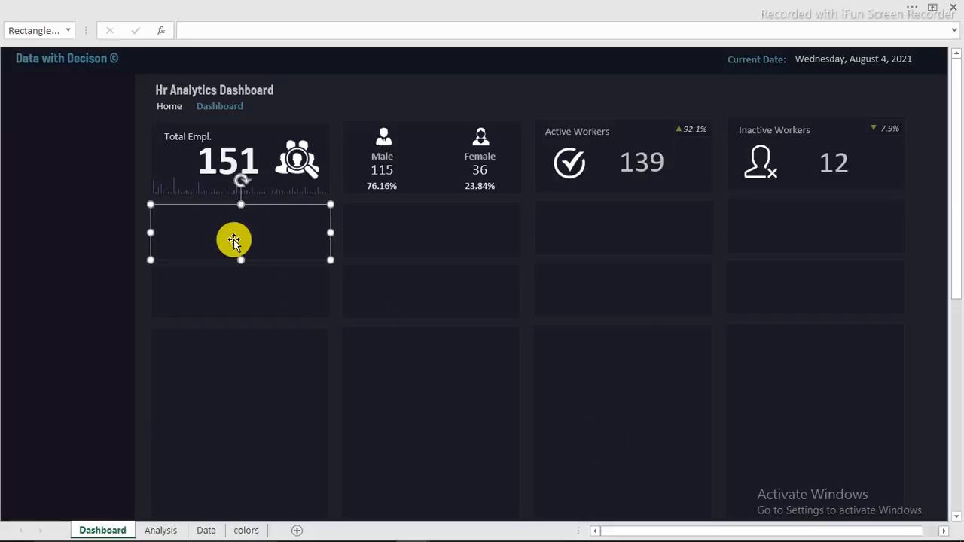
# Step: Fill the rectangle under the Total Empl. card with custom light blue RGB 154, 206, 238
pyautogui.rightClick(234, 239)
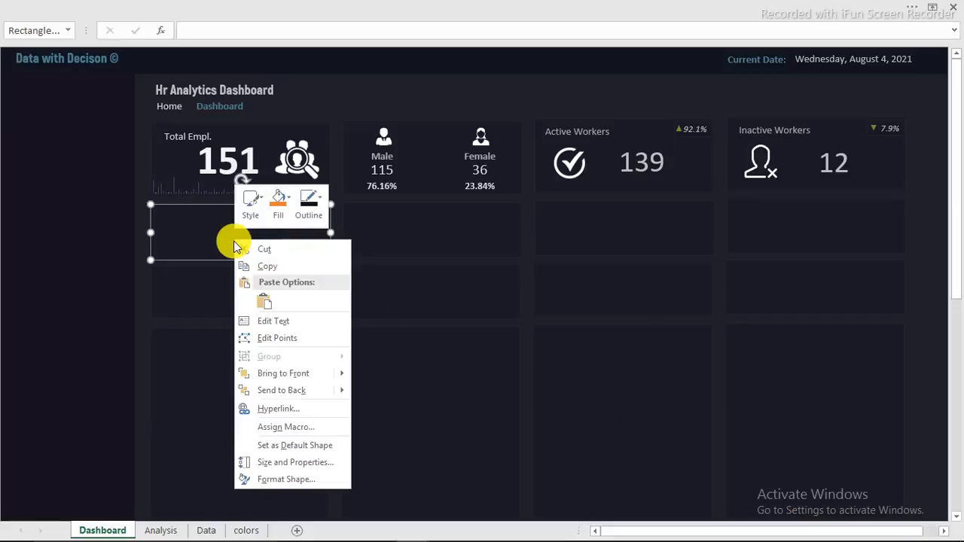
pyautogui.click(293, 476)
pyautogui.moveTo(442, 265); pyautogui.dragTo(472, 143)
pyautogui.click(578, 326)
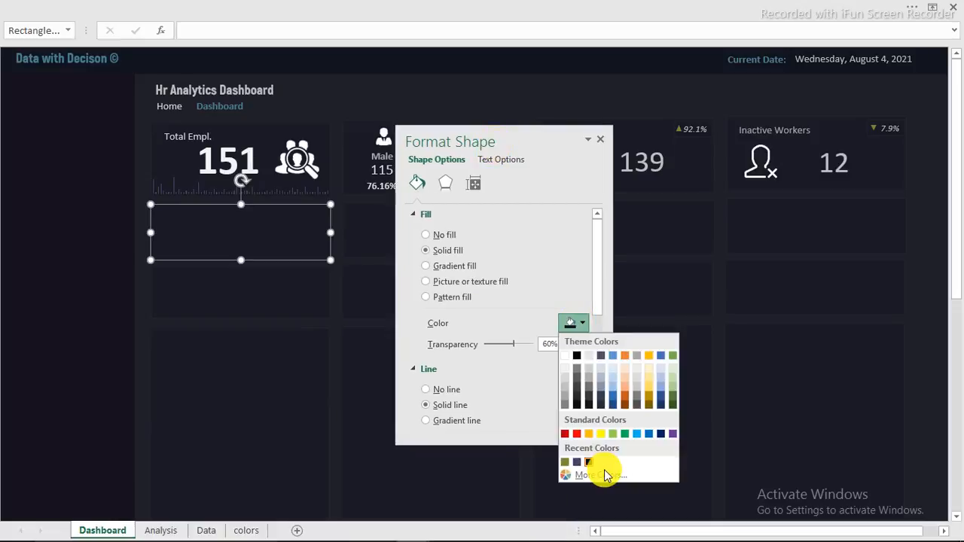
pyautogui.click(597, 469)
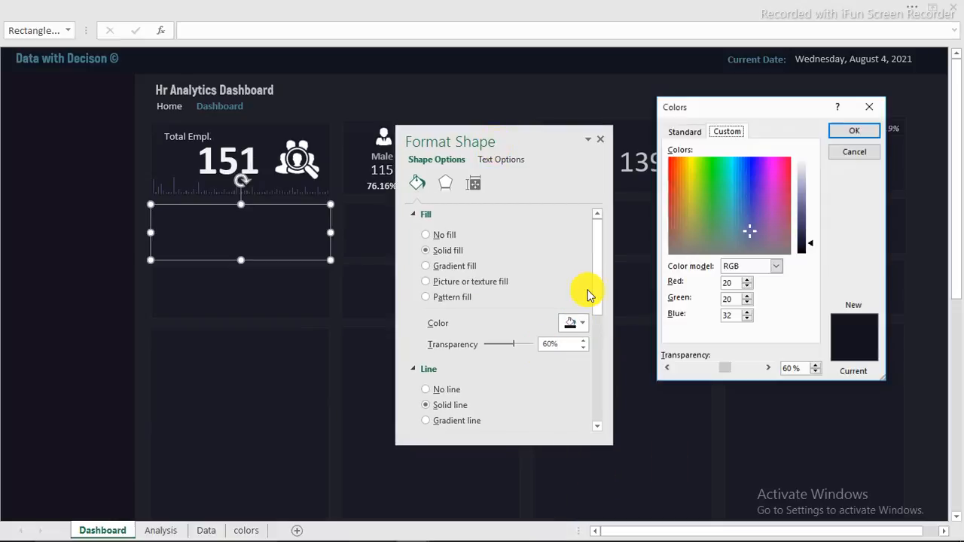
pyautogui.click(723, 283)
pyautogui.doubleClick(726, 282)
pyautogui.rightClick(728, 284)
pyautogui.click(751, 329)
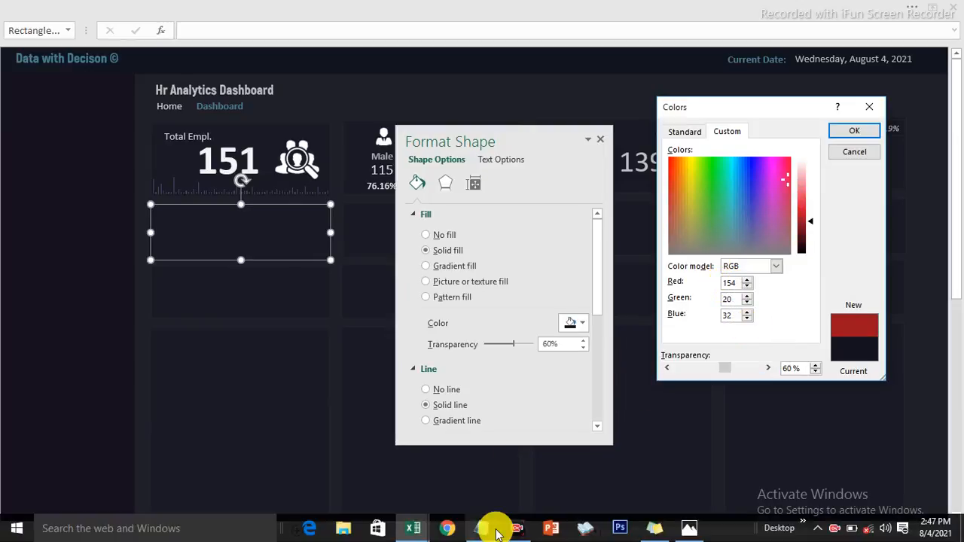
pyautogui.click(482, 531)
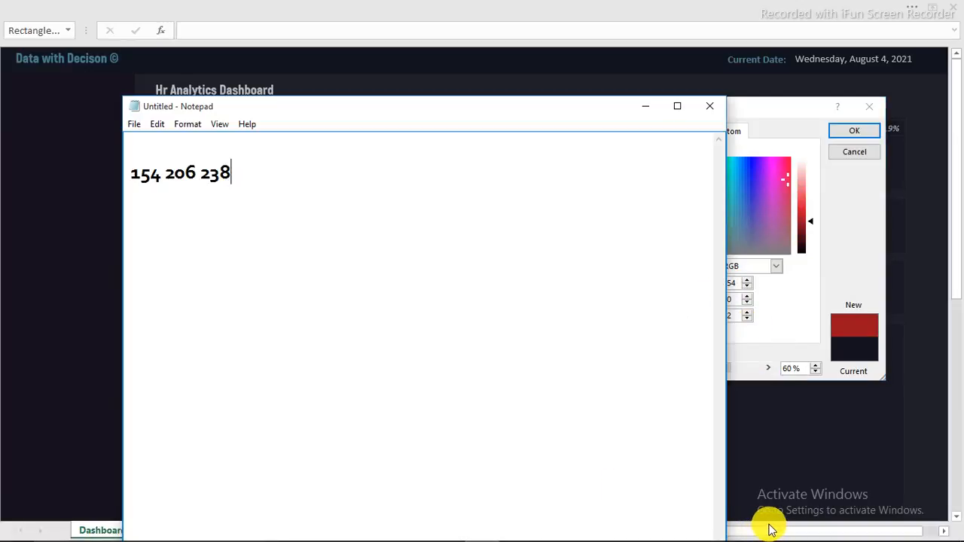
pyautogui.click(772, 520)
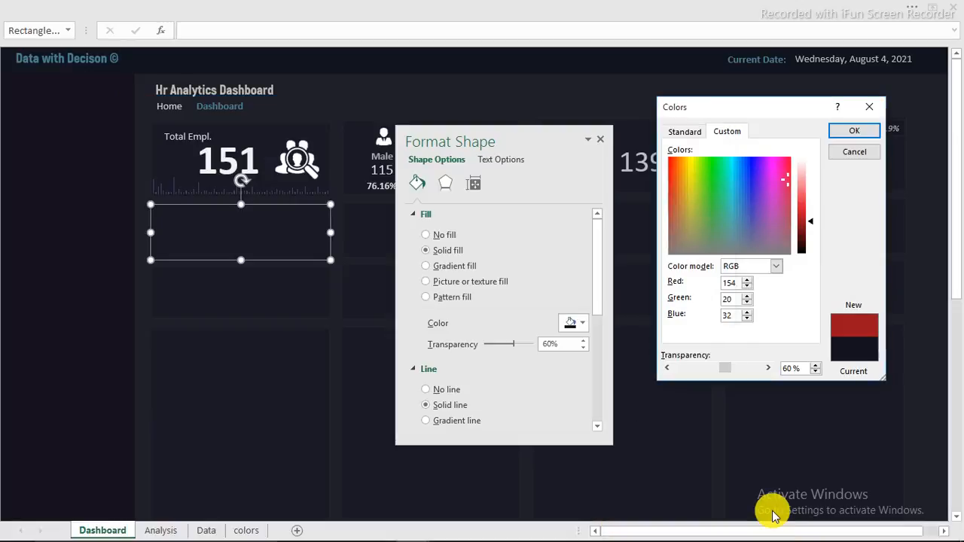
pyautogui.rightClick(719, 300)
pyautogui.click(743, 343)
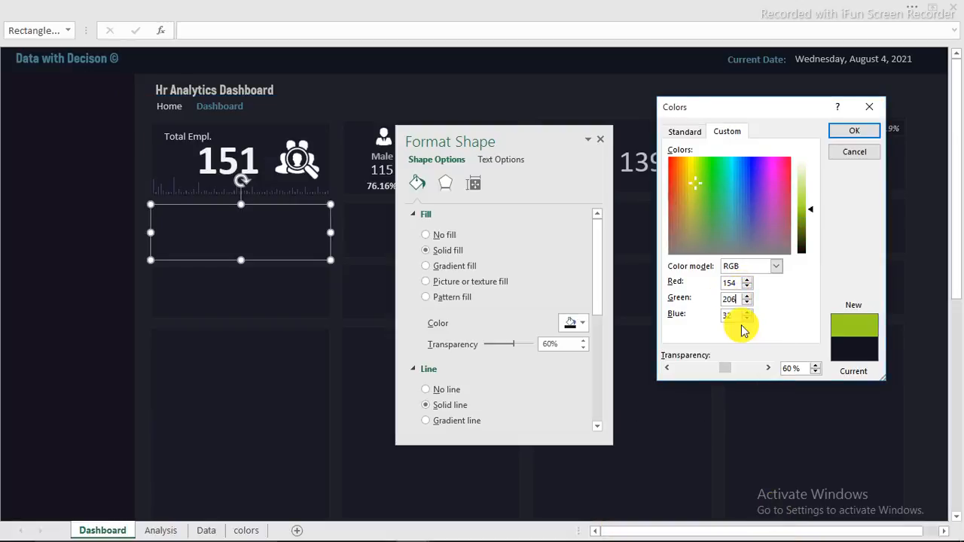
pyautogui.write('238')
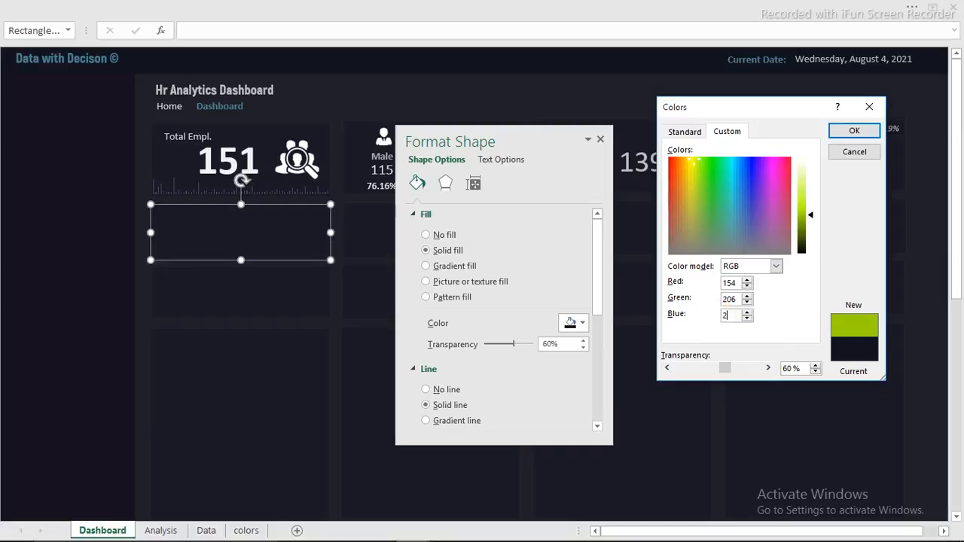
pyautogui.click(847, 132)
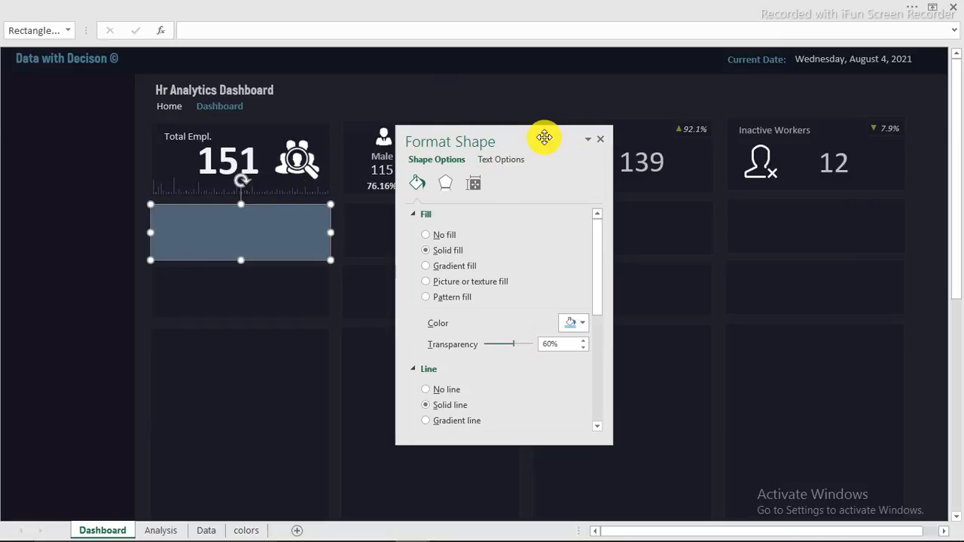
pyautogui.click(604, 139)
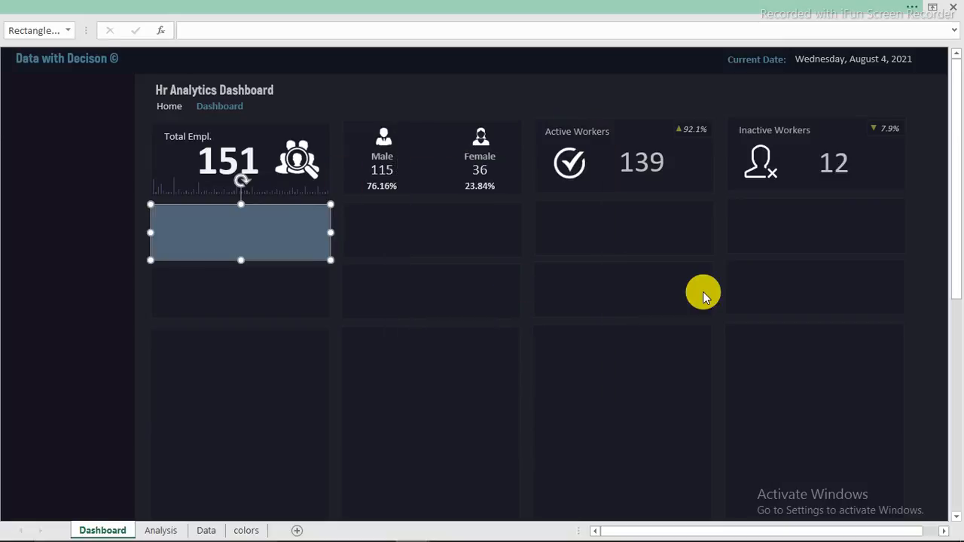
# Step: Copy the light-blue fill onto the Active Workers rectangle and set the first rectangle's transparency to 86%
pyautogui.click(92, 8)
pyautogui.click(89, 83)
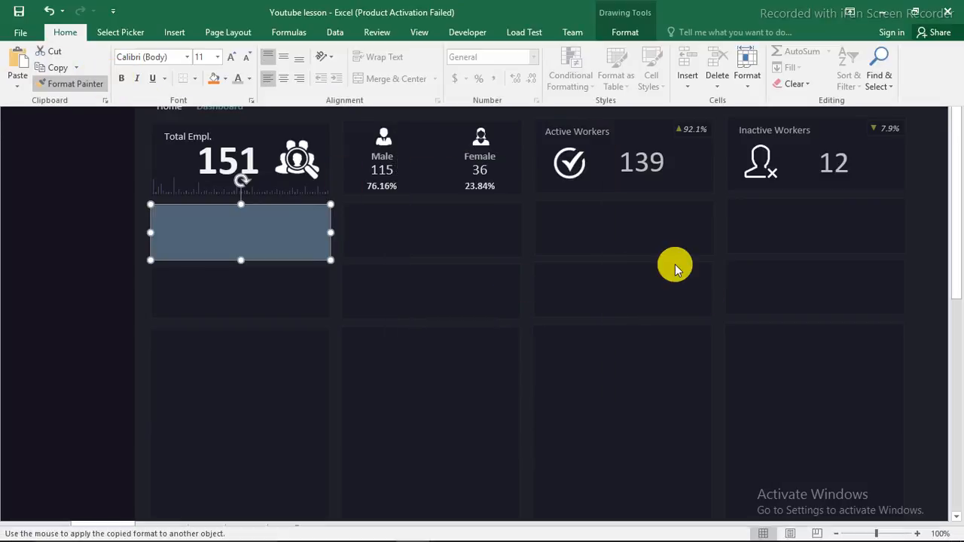
pyautogui.click(621, 239)
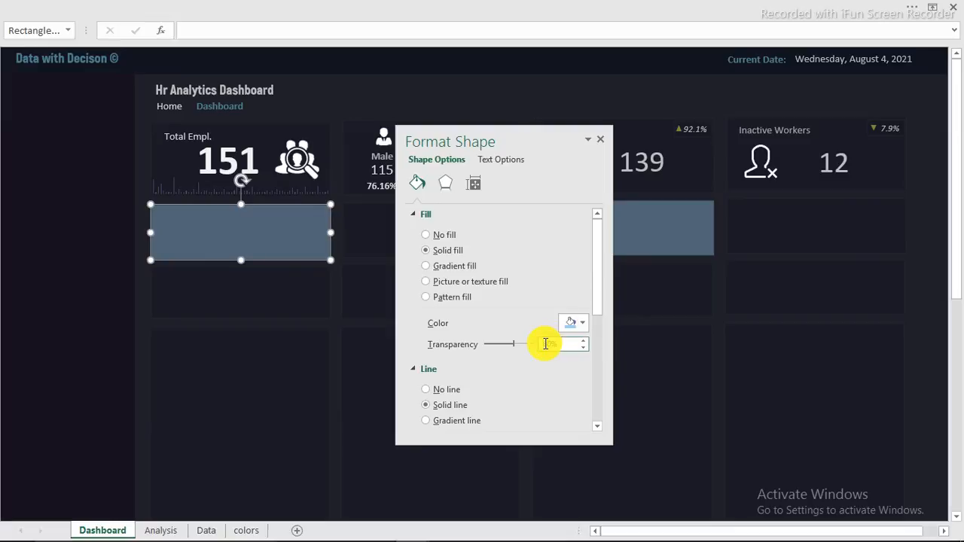
pyautogui.press('BackSpace')
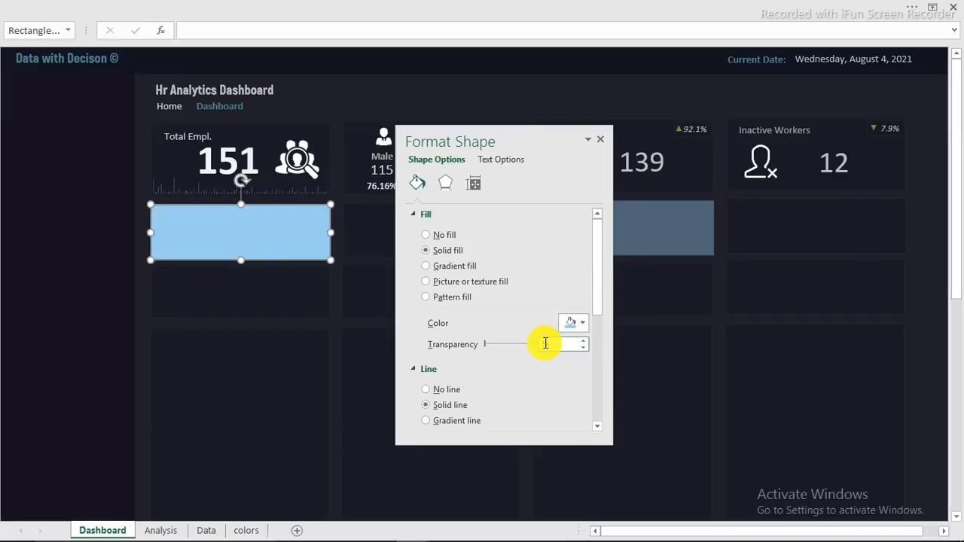
pyautogui.write('8')
pyautogui.press('Return')
pyautogui.write('6')
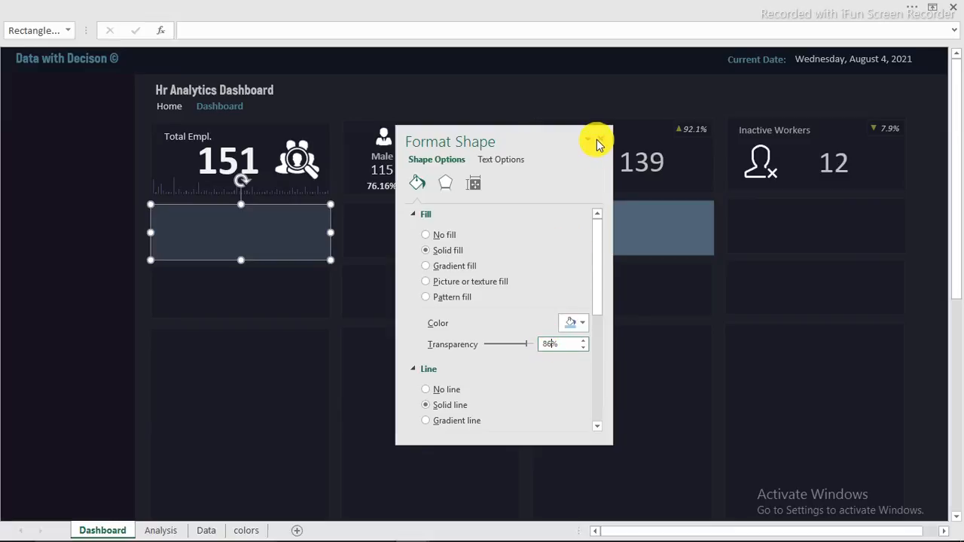
# Step: Set the Active Workers rectangle's transparency to 86% as well
pyautogui.click(641, 215)
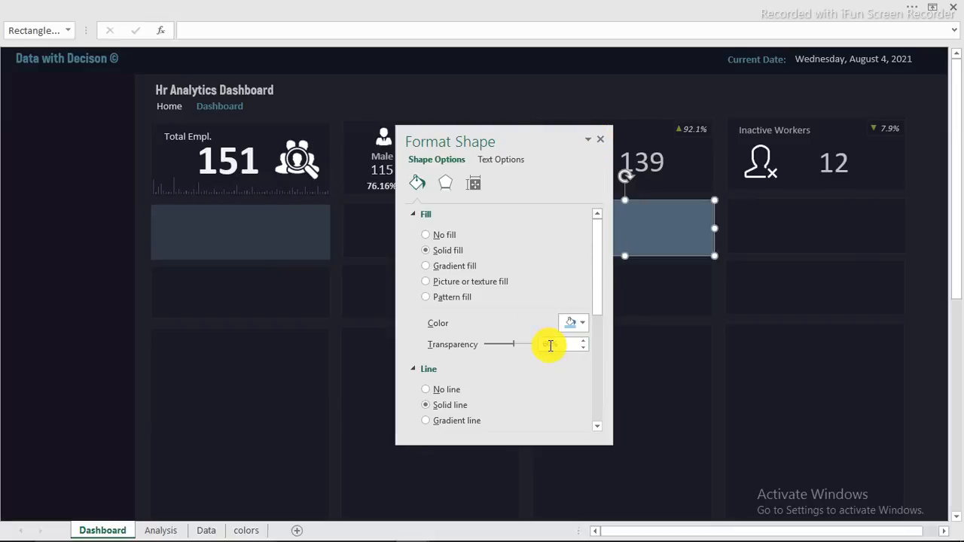
pyautogui.press('Delete')
pyautogui.press('Delete')
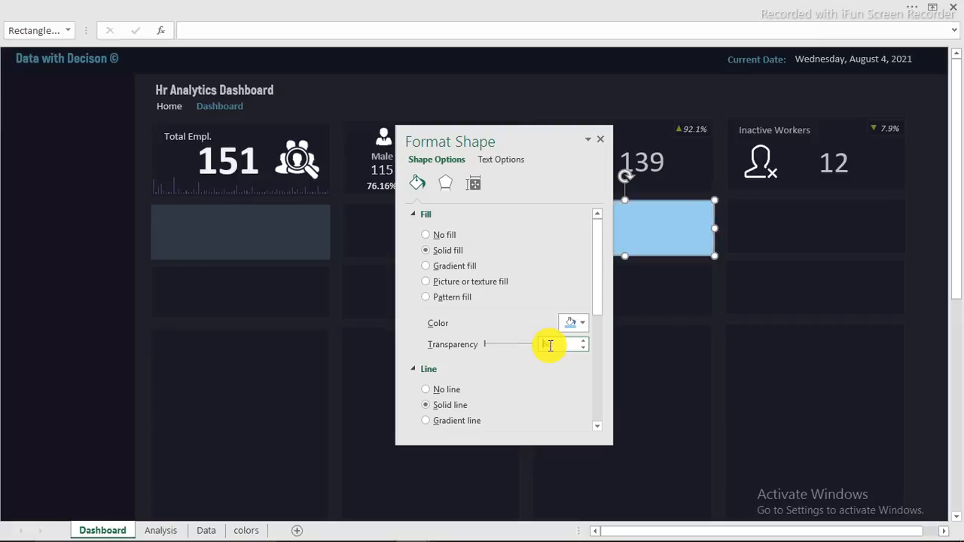
pyautogui.write('8')
pyautogui.press('Return')
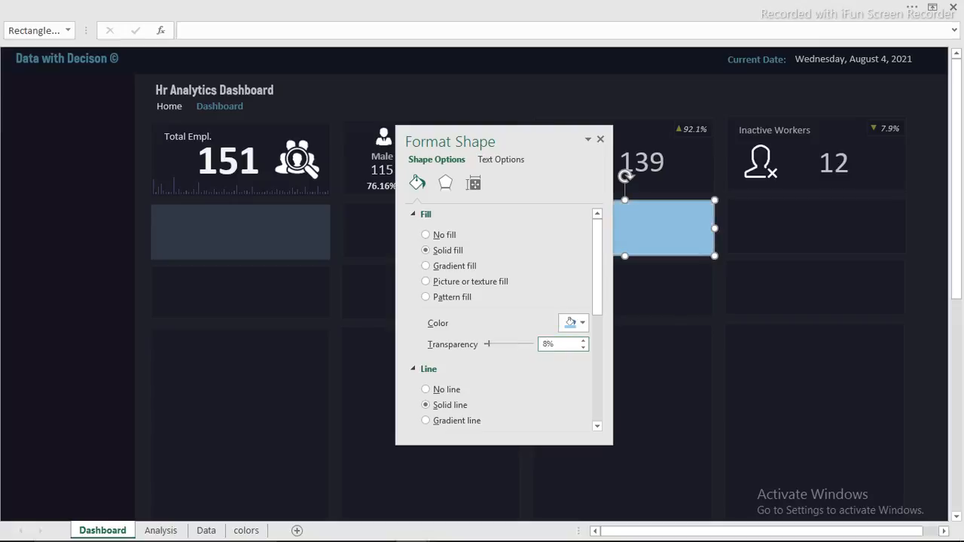
pyautogui.write('6')
pyautogui.press('Return')
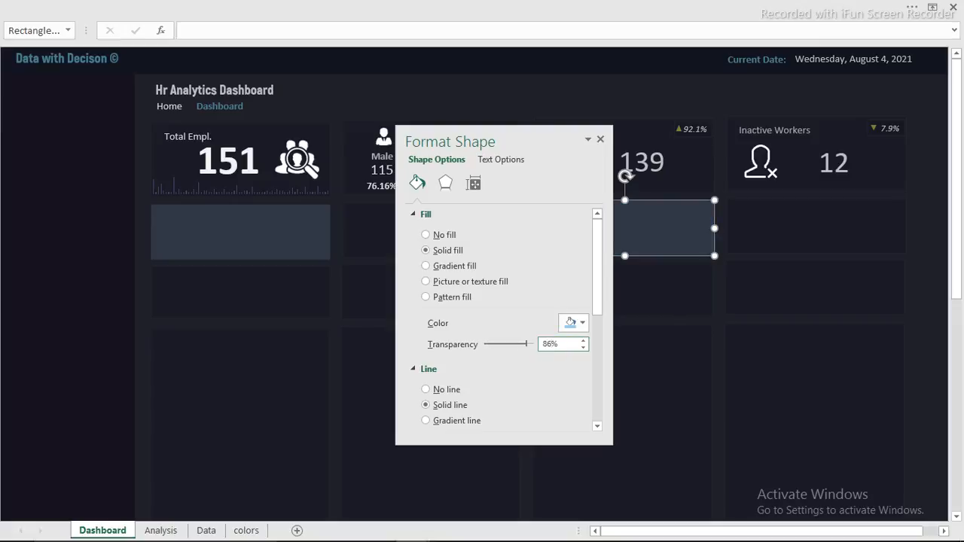
pyautogui.click(600, 138)
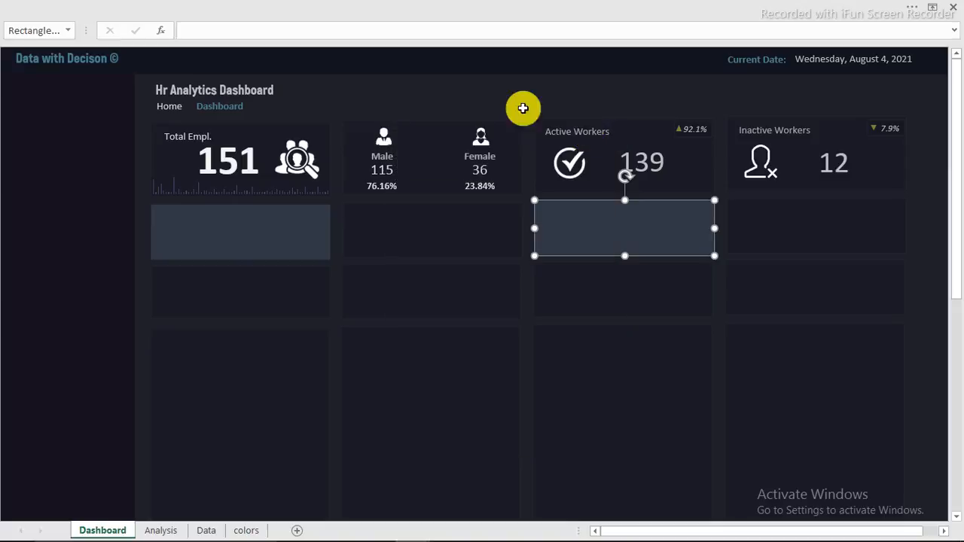
pyautogui.click(480, 95)
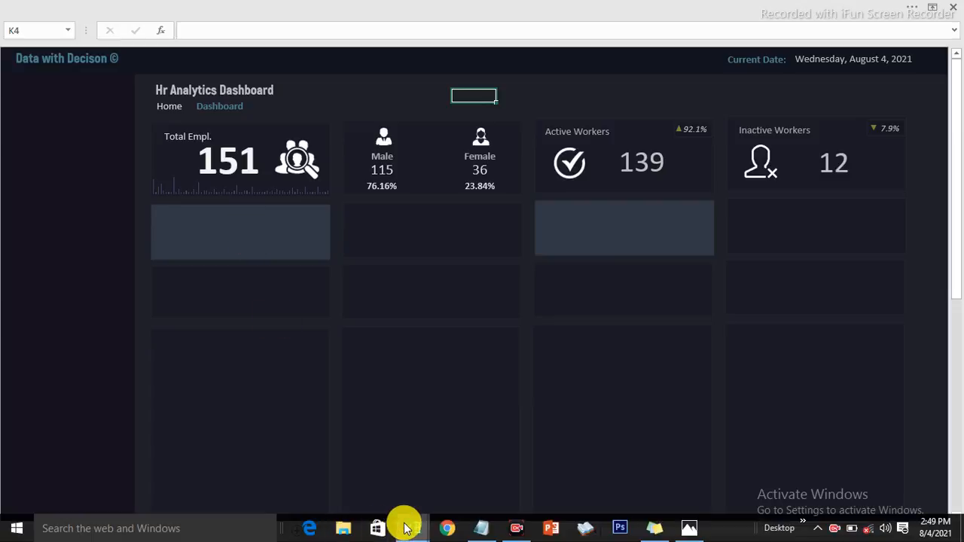
pyautogui.click(405, 527)
pyautogui.click(327, 452)
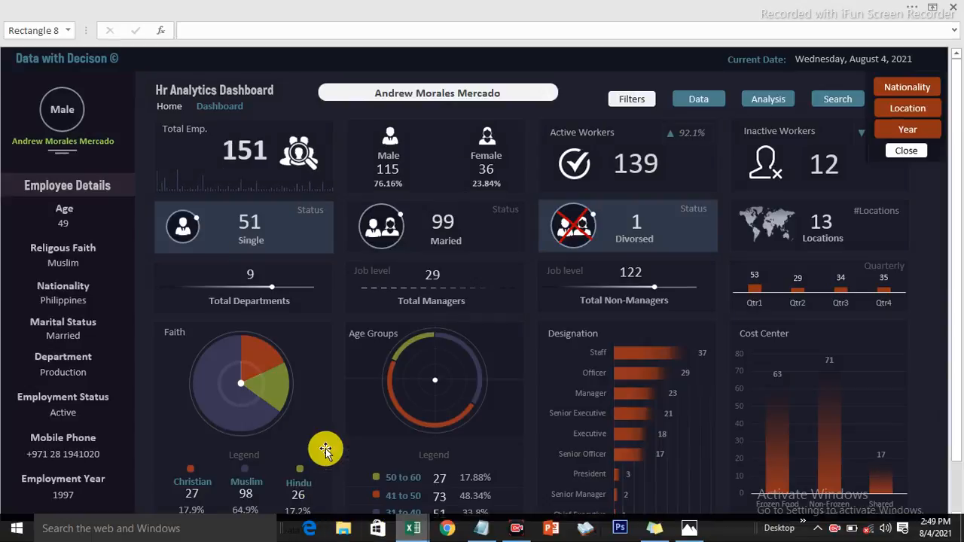
pyautogui.click(185, 225)
pyautogui.click(186, 226)
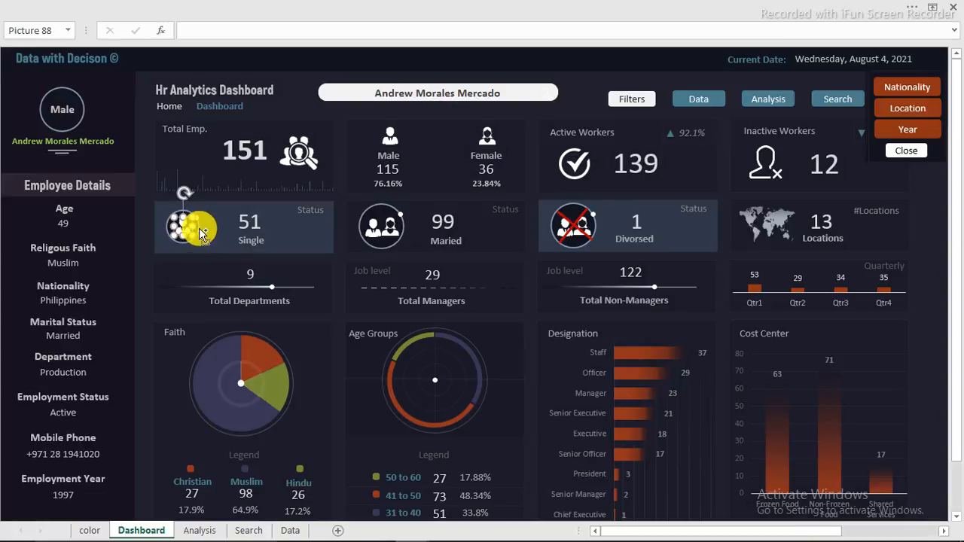
pyautogui.keyDown('ctrl'); pyautogui.click(314, 211); pyautogui.keyUp('ctrl')
pyautogui.keyDown('ctrl'); pyautogui.click(252, 239); pyautogui.keyUp('ctrl')
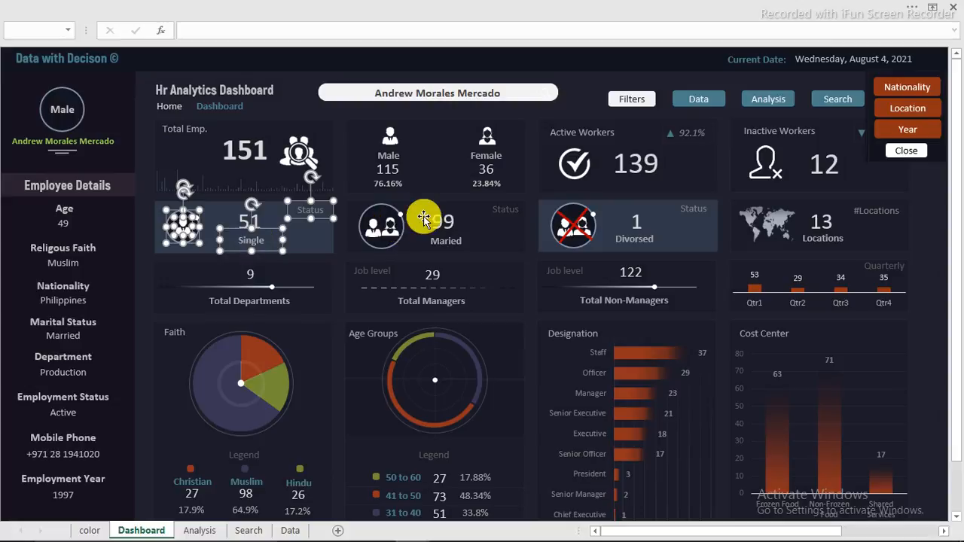
pyautogui.keyDown('ctrl'); pyautogui.click(386, 222); pyautogui.keyUp('ctrl')
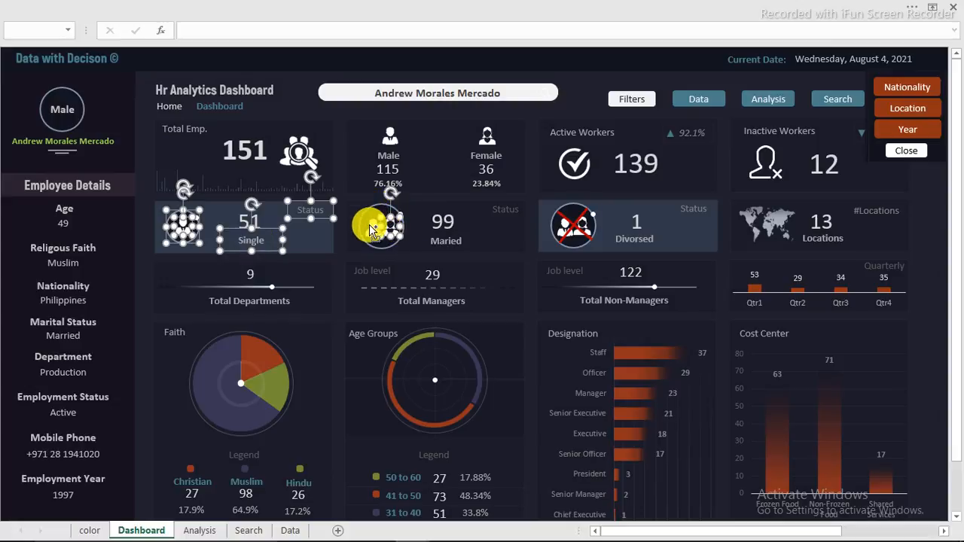
pyautogui.keyDown('ctrl'); pyautogui.click(371, 230); pyautogui.keyUp('ctrl')
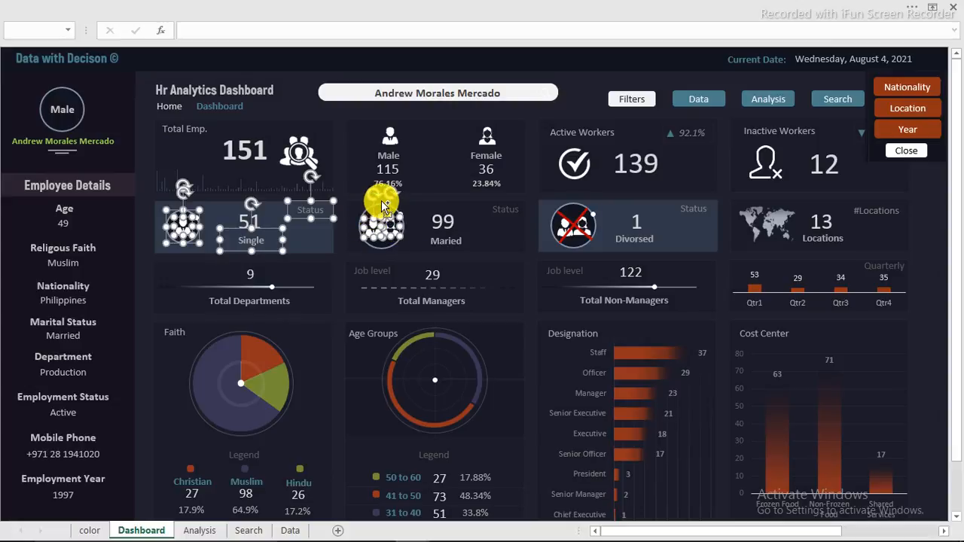
pyautogui.keyDown('ctrl'); pyautogui.click(383, 204); pyautogui.keyUp('ctrl')
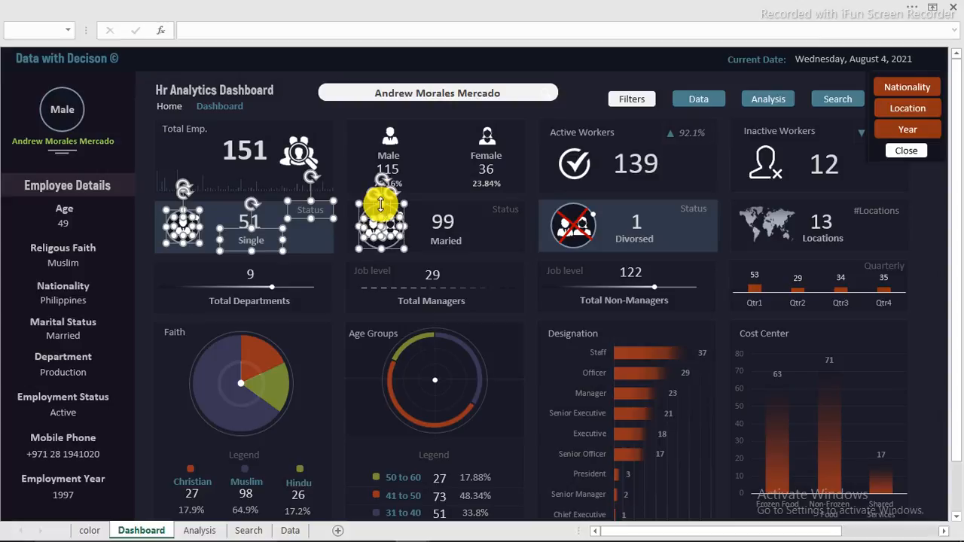
pyautogui.keyDown('ctrl'); pyautogui.click(488, 215); pyautogui.keyUp('ctrl')
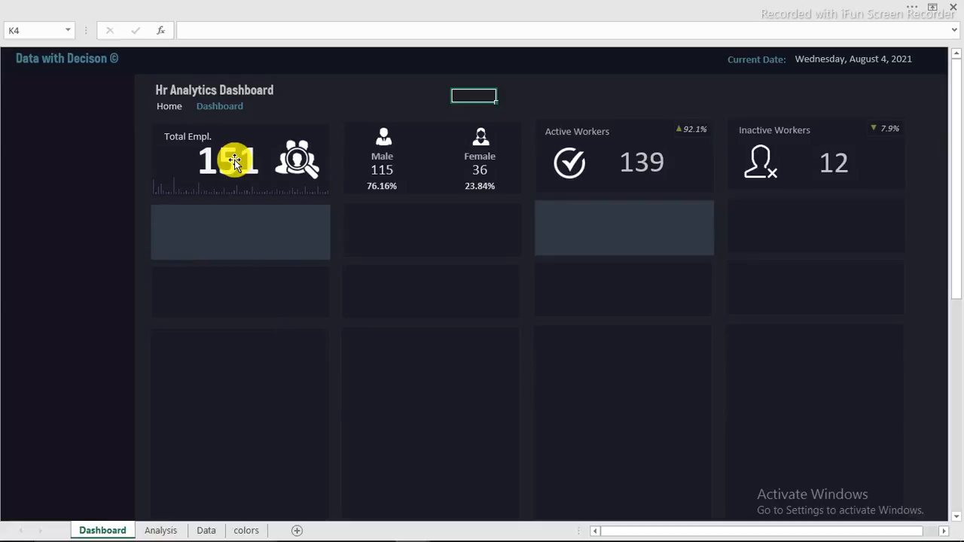
# Step: Paste the Single, Maried, Divorsed and Locations icons and labels and move them into the status cards
pyautogui.click(141, 221)
pyautogui.hotkey('ctrl', 'v')
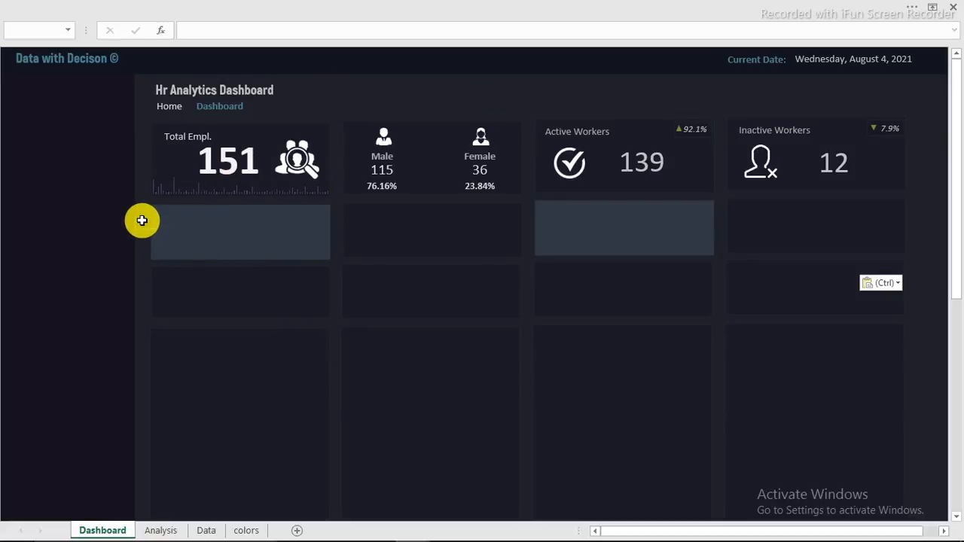
pyautogui.moveTo(399, 269); pyautogui.dragTo(430, 258)
pyautogui.click(439, 95)
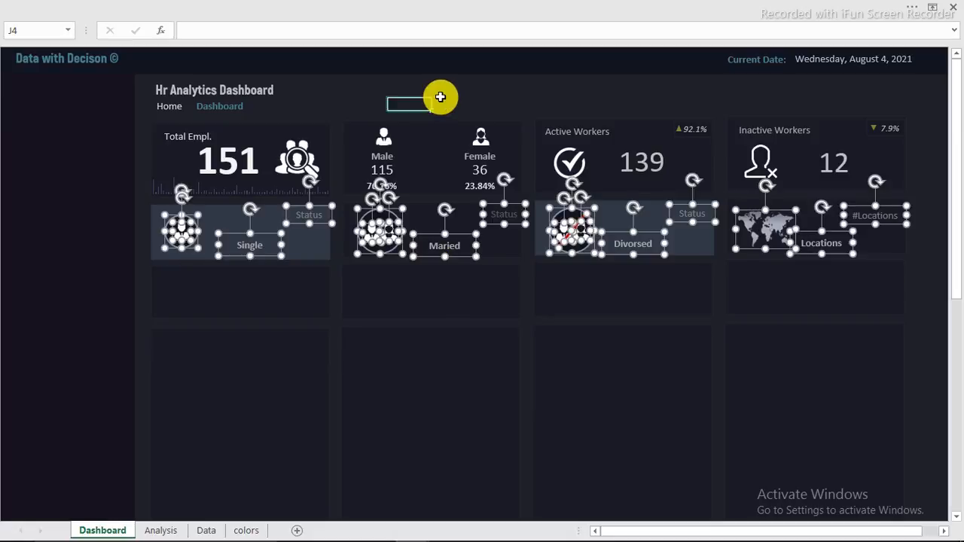
# Step: Undo an accidental resize and move of the world-map picture, keeping it in the Locations card
pyautogui.click(772, 230)
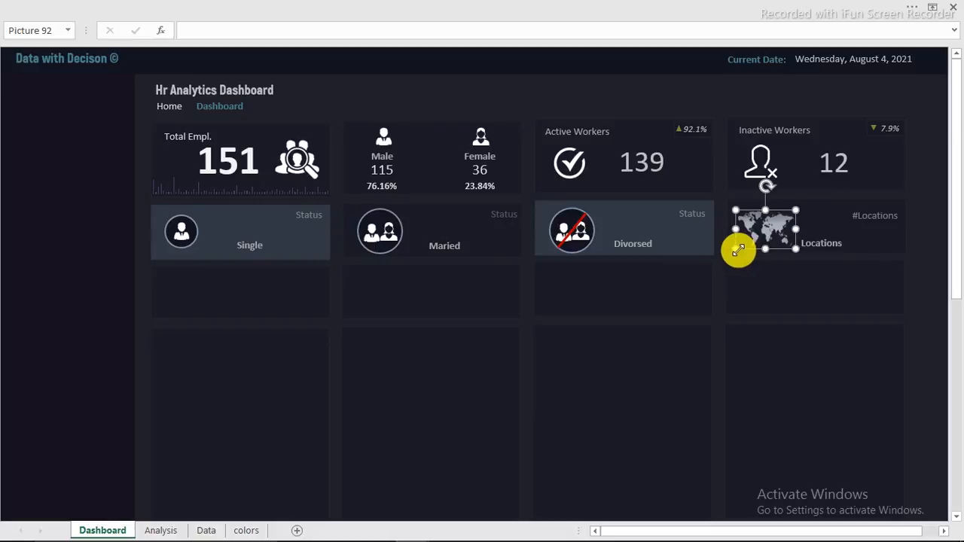
pyautogui.moveTo(738, 250); pyautogui.dragTo(409, 458)
pyautogui.moveTo(662, 308); pyautogui.dragTo(512, 332)
pyautogui.hotkey('ctrl', 'z')
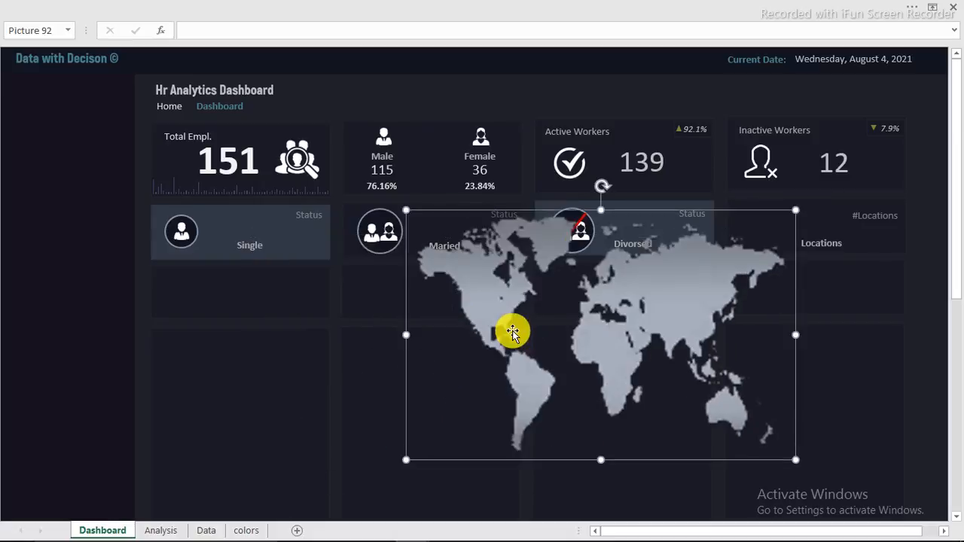
pyautogui.hotkey('ctrl', 'z')
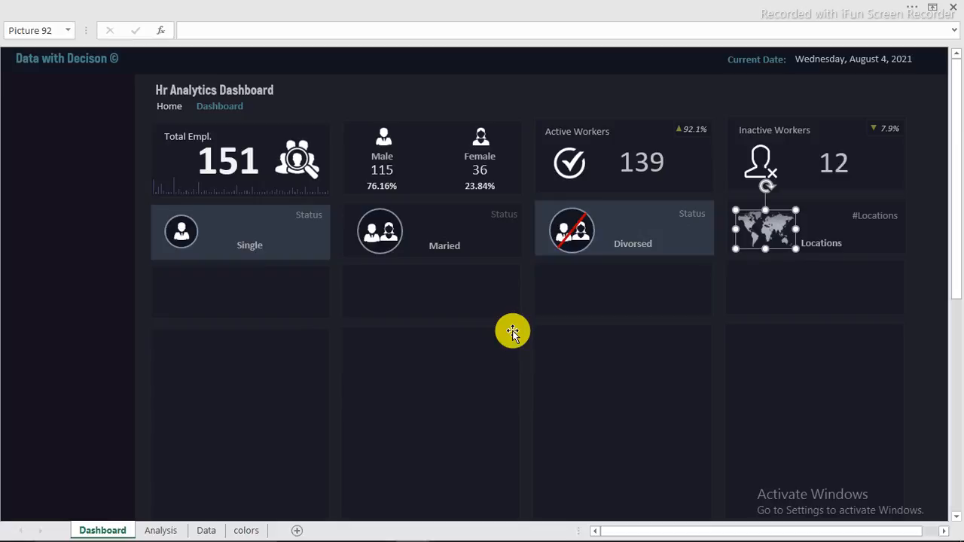
pyautogui.click(430, 94)
# Step: Put the red strike line back over the Divorsed couple icon
pyautogui.click(574, 228)
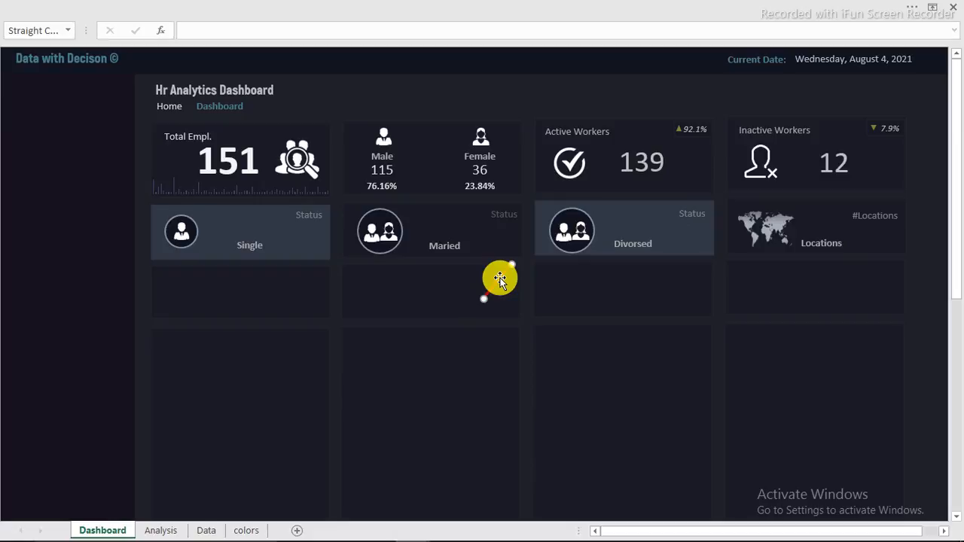
pyautogui.moveTo(500, 277); pyautogui.dragTo(573, 233)
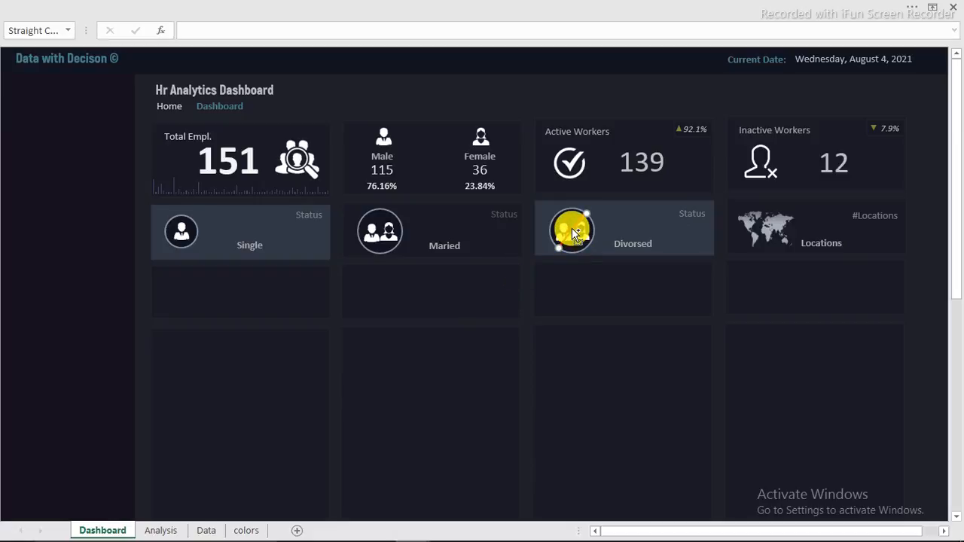
pyautogui.click(580, 274)
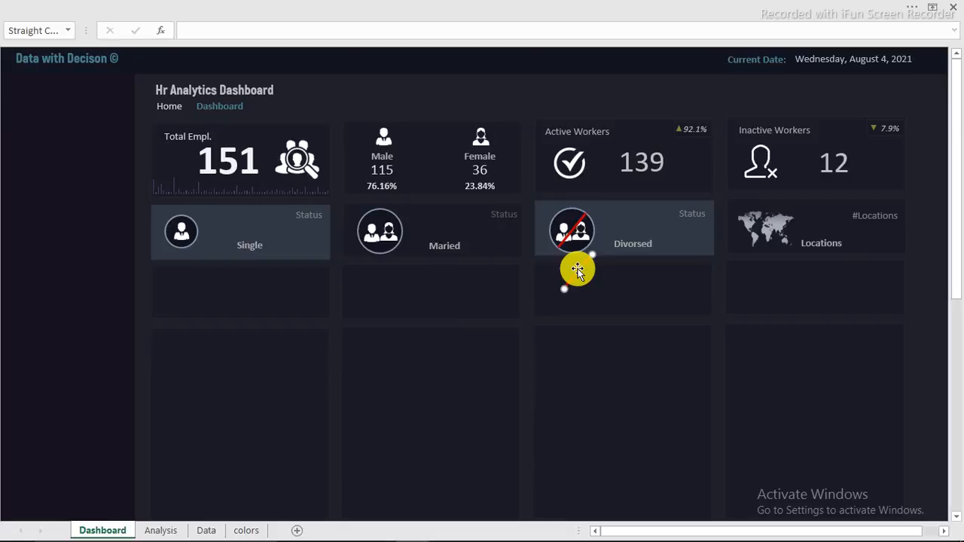
# Step: Draw a short straight line in the empty card, then delete the unwanted extra line
pyautogui.click(243, 53)
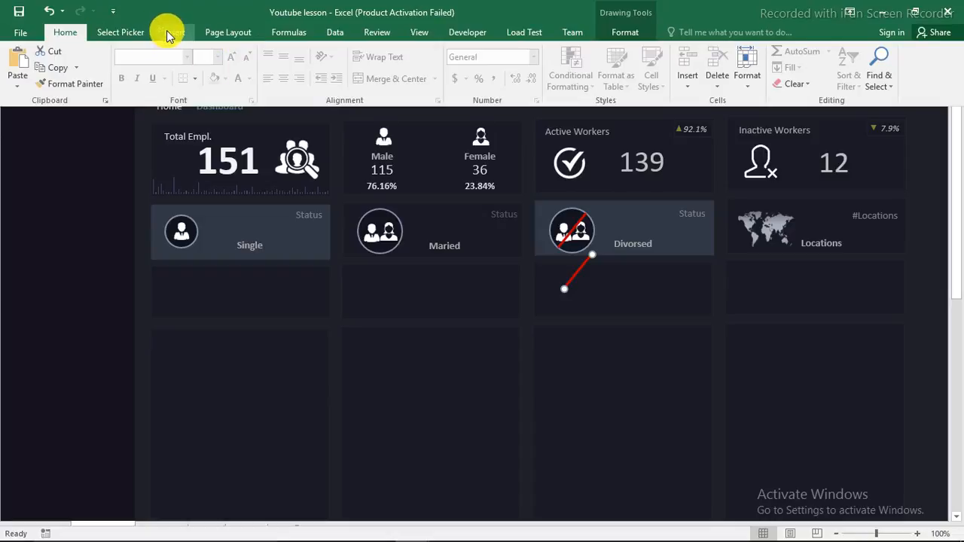
pyautogui.click(170, 34)
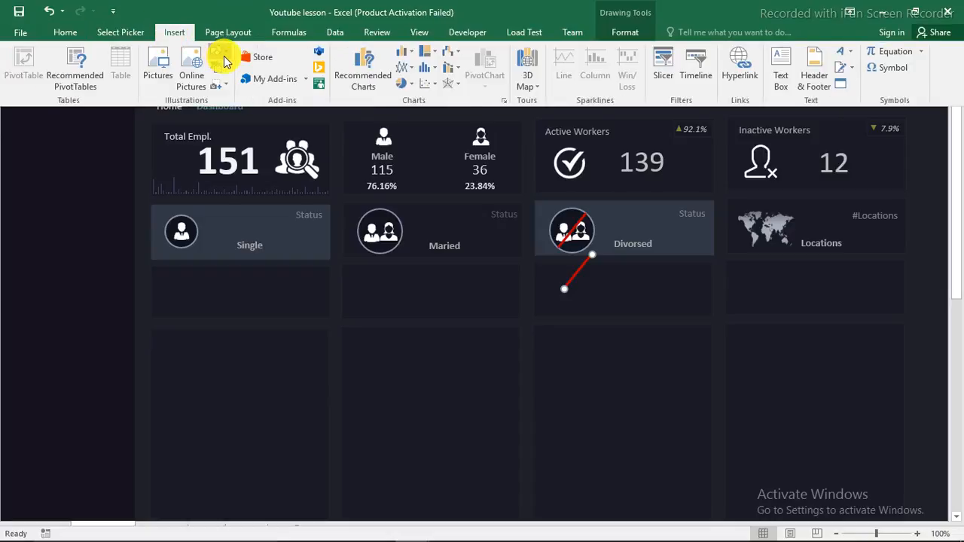
pyautogui.click(224, 60)
pyautogui.click(243, 99)
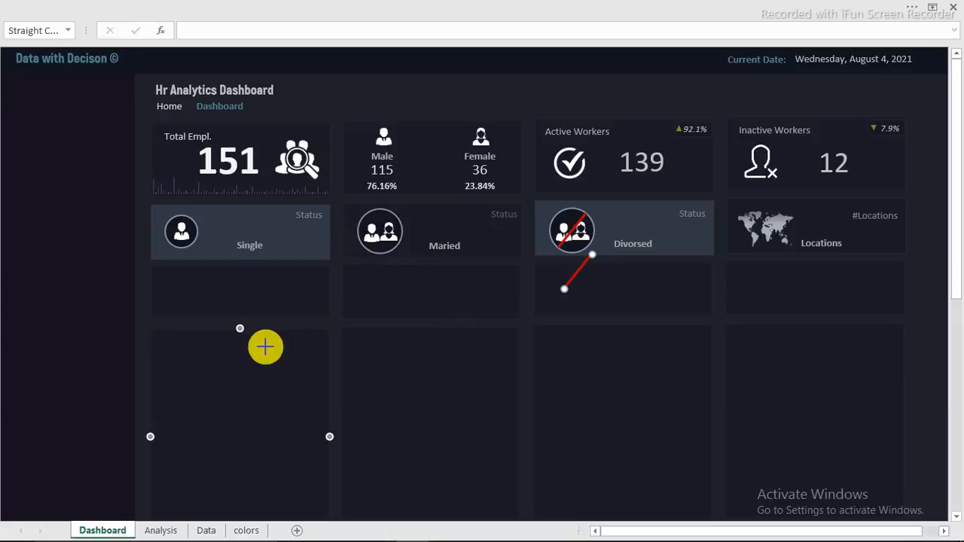
pyautogui.moveTo(265, 346); pyautogui.dragTo(299, 347)
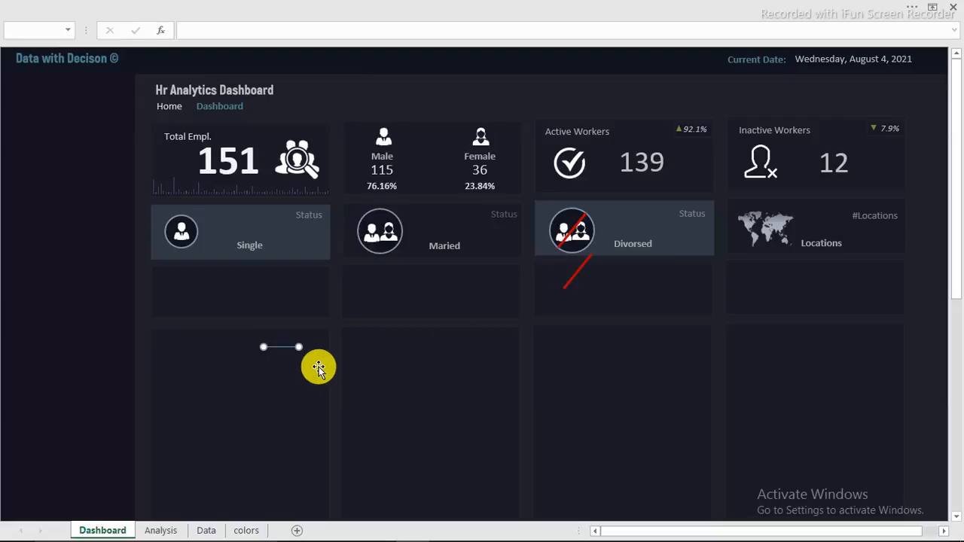
pyautogui.press('Delete')
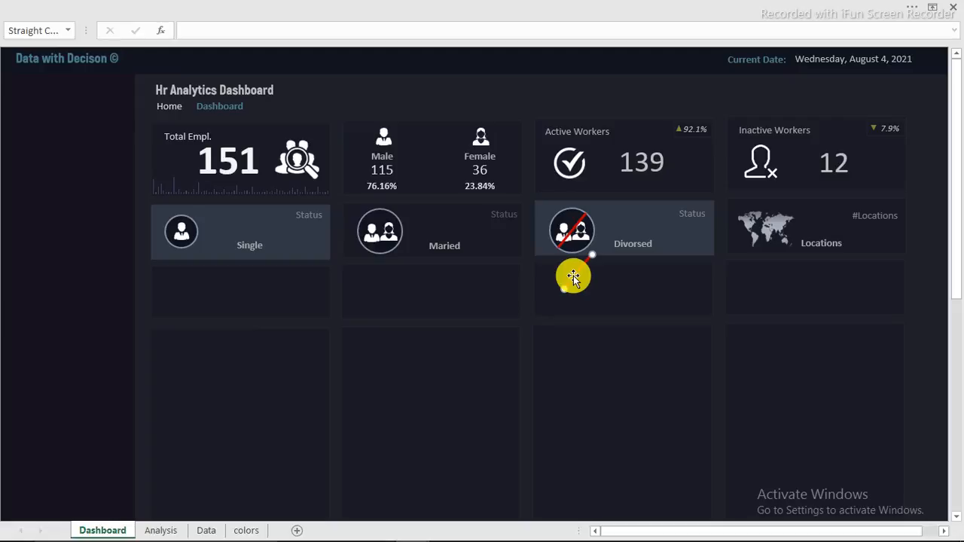
# Step: Rotate the red line 90° right and move it onto the Divorsed icon to complete the X
pyautogui.click(706, 6)
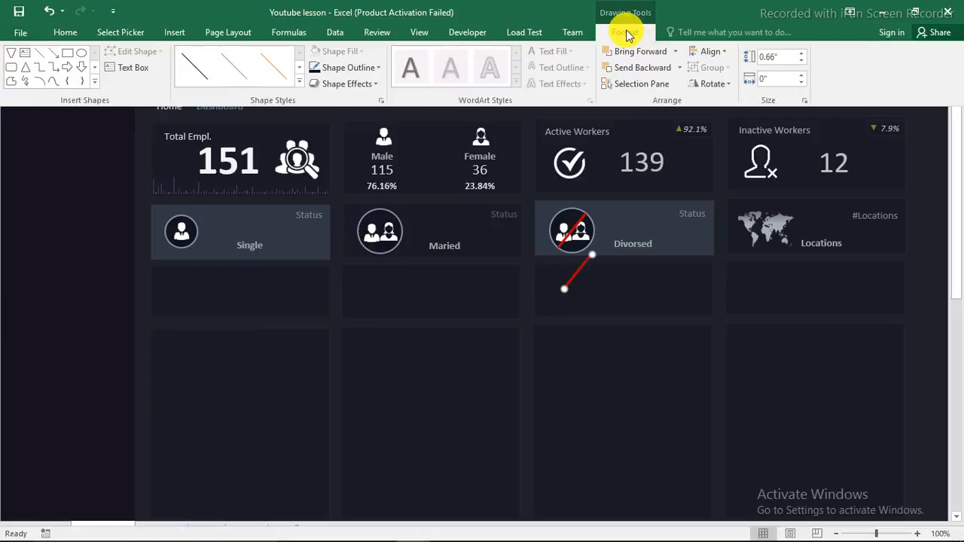
pyautogui.click(726, 84)
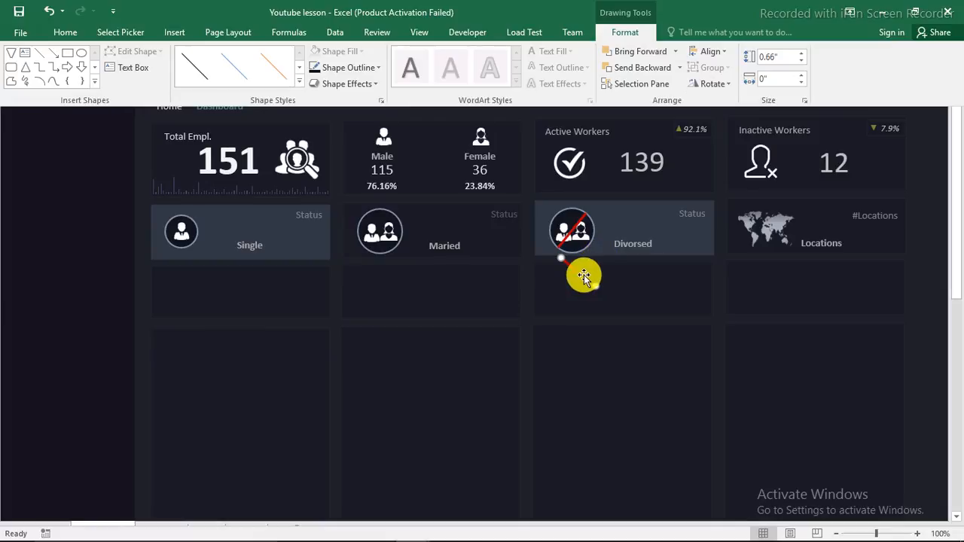
pyautogui.moveTo(584, 274); pyautogui.dragTo(584, 235)
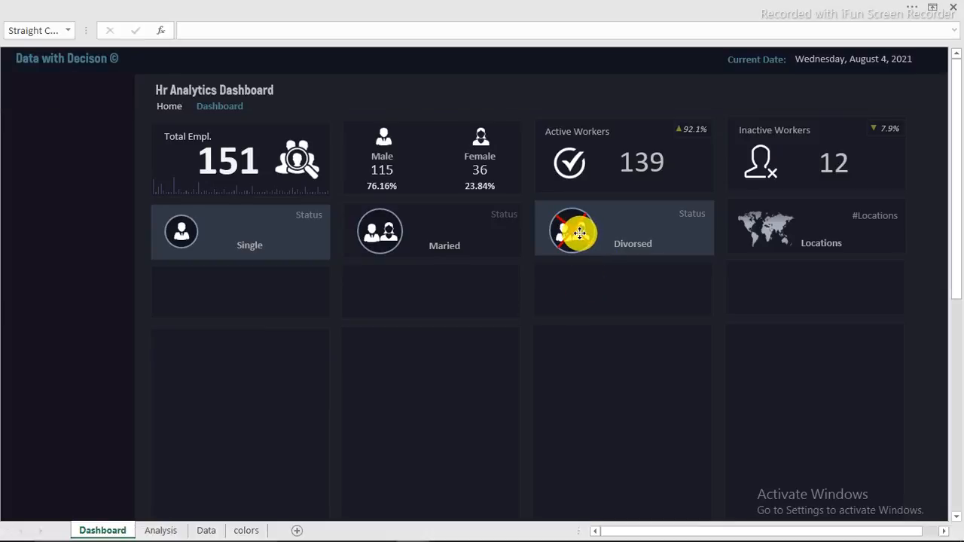
pyautogui.click(418, 95)
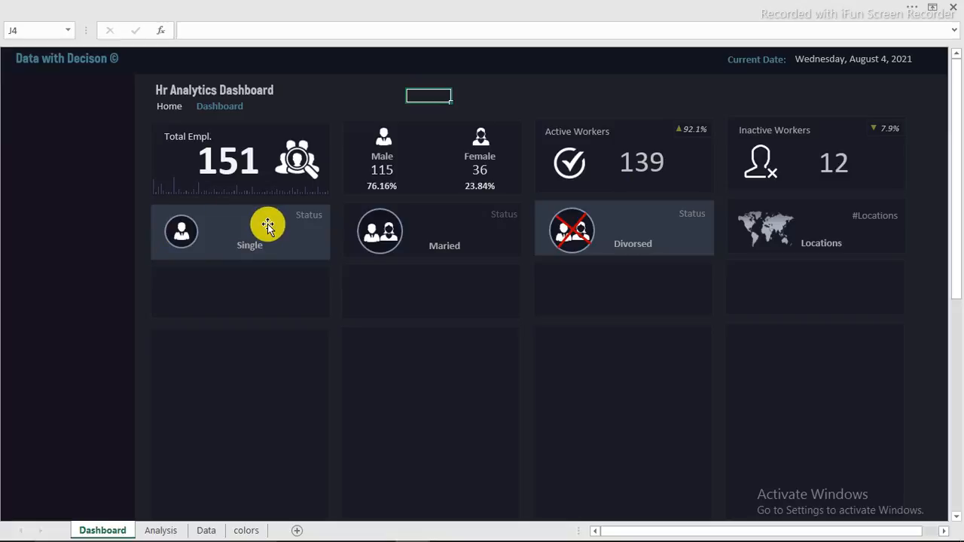
# Step: Copy the employment-status pivot table (K3:M5) on the Analysis sheet and paste it at O3
pyautogui.hotkey('ctrl', 'pagedown')
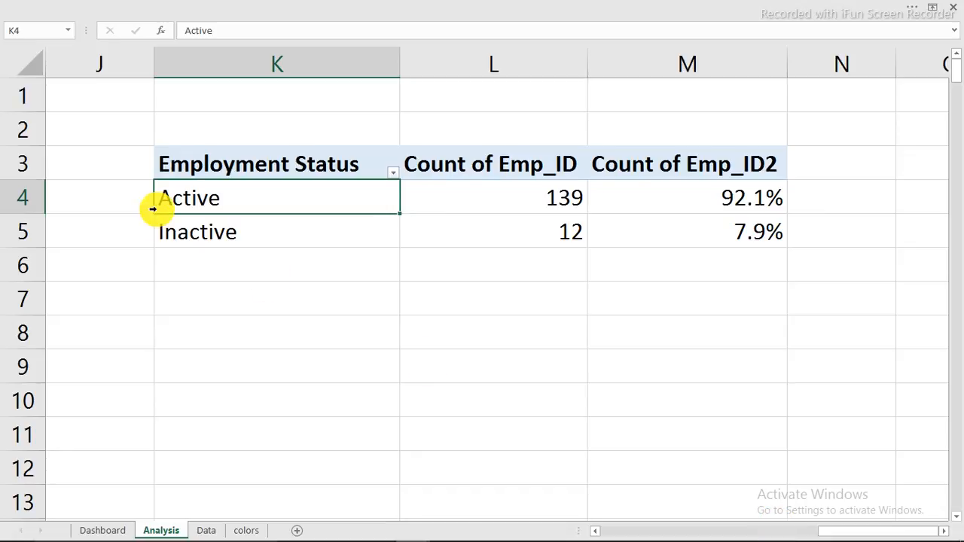
pyautogui.moveTo(183, 163)
pyautogui.mouseDown()
pyautogui.moveTo(751, 215)
pyautogui.moveTo(764, 233)
pyautogui.mouseUp()
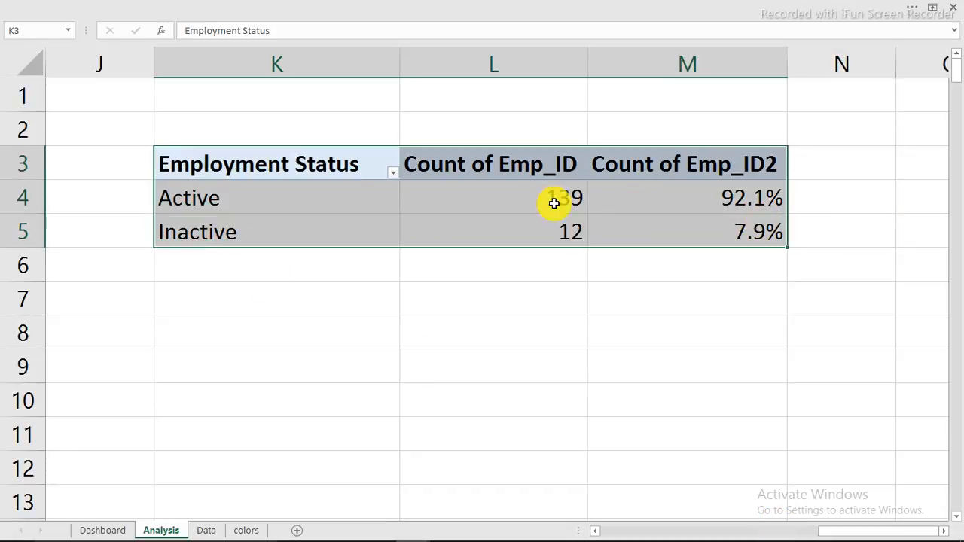
pyautogui.rightClick(502, 201)
pyautogui.click(538, 211)
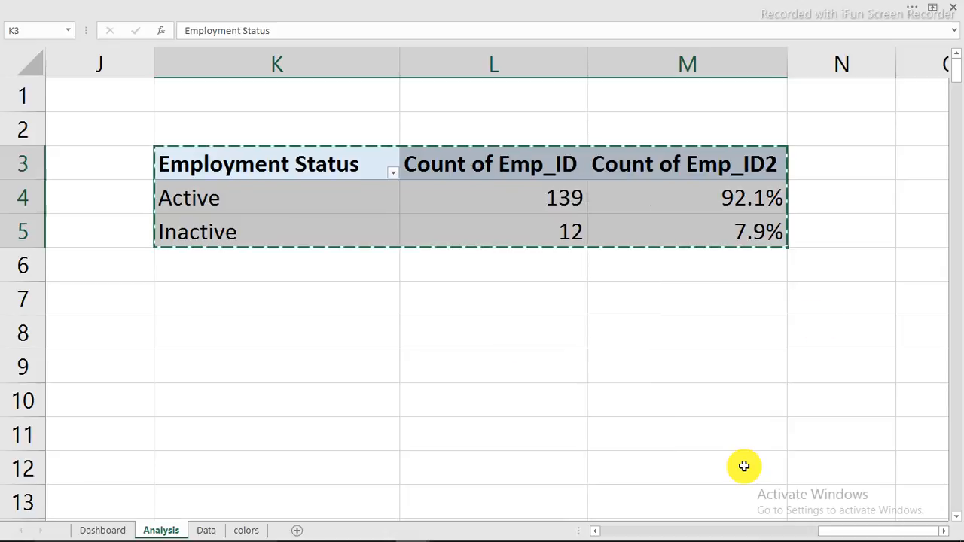
pyautogui.click(943, 532)
pyautogui.click(943, 532)
pyautogui.click(944, 532)
pyautogui.click(406, 177)
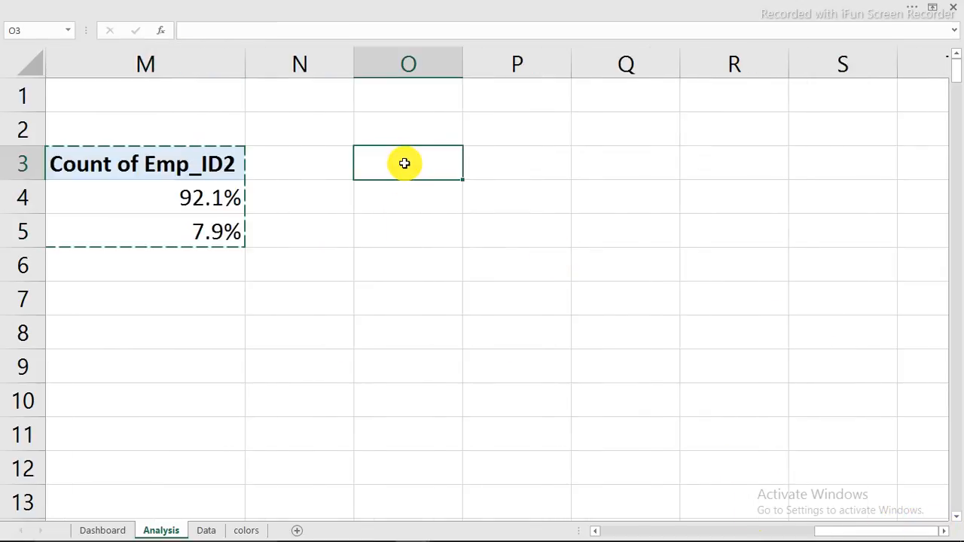
pyautogui.rightClick(408, 162)
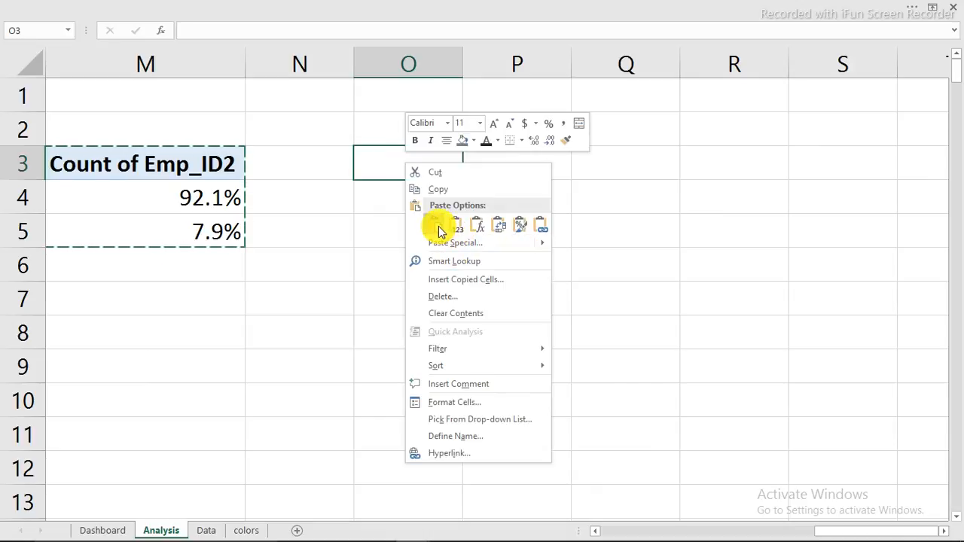
pyautogui.click(434, 223)
# Step: Remove Employment Status from the copied pivot's rows so it shows only 151 and 100.0%
pyautogui.click(434, 195)
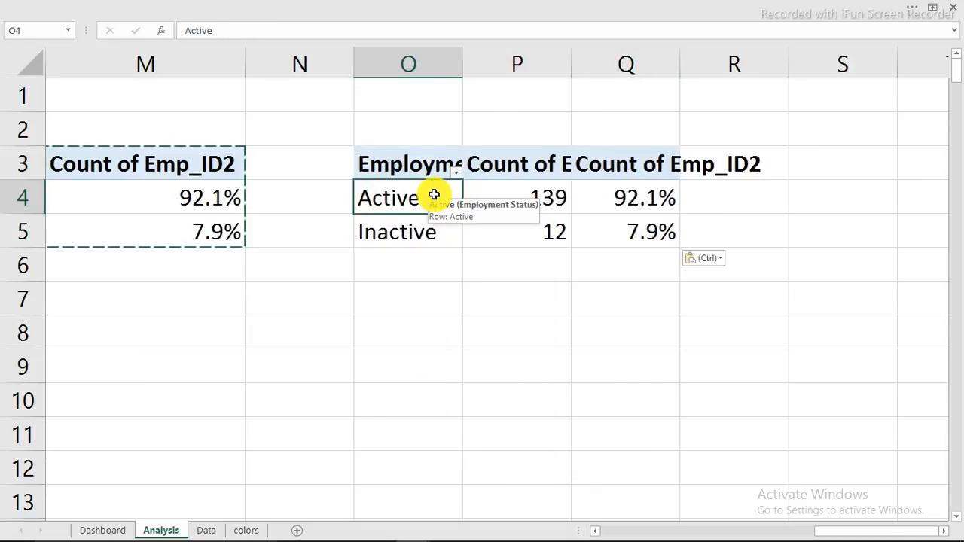
pyautogui.rightClick(435, 195)
pyautogui.click(482, 436)
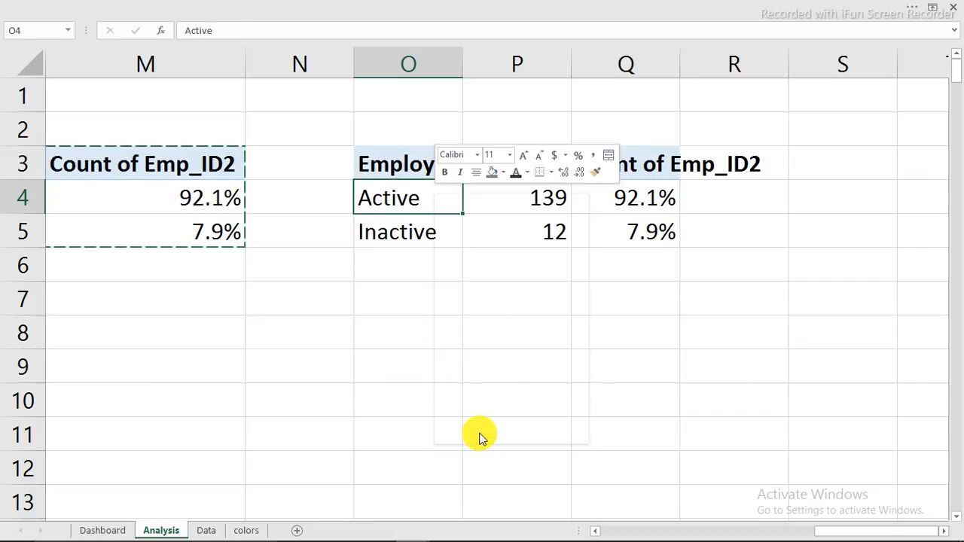
pyautogui.moveTo(900, 463); pyautogui.dragTo(670, 430)
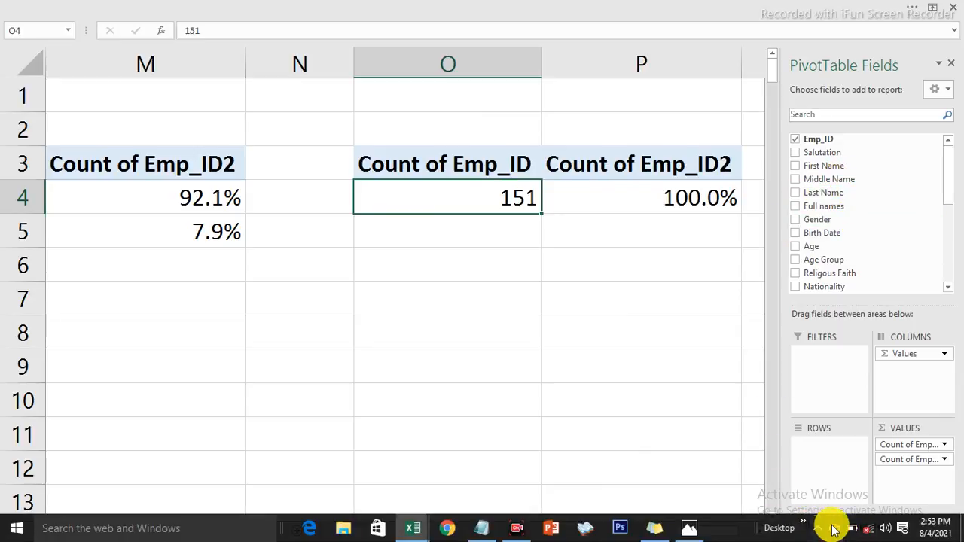
# Step: Search 'ma' in the field list and add Marital Status as the copied pivot's rows
pyautogui.click(834, 528)
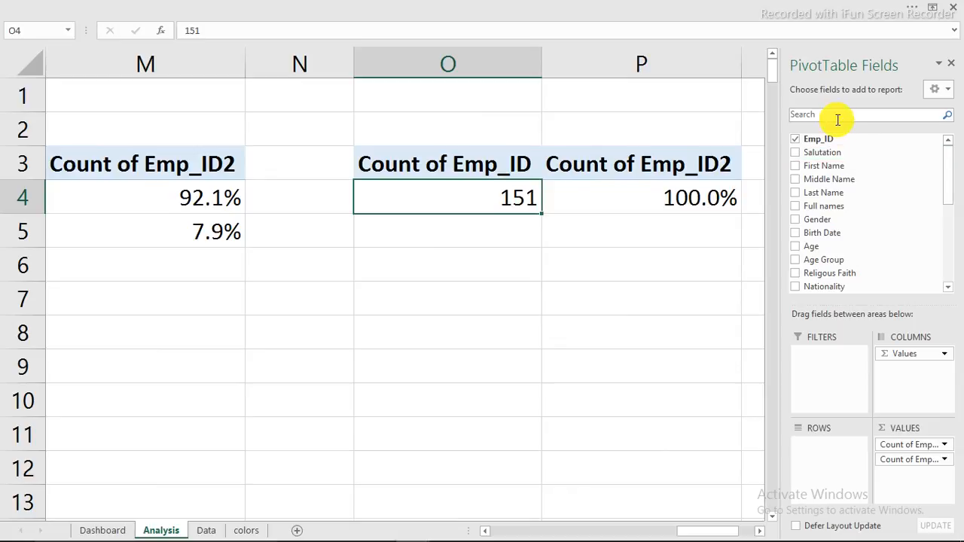
pyautogui.write('ma')
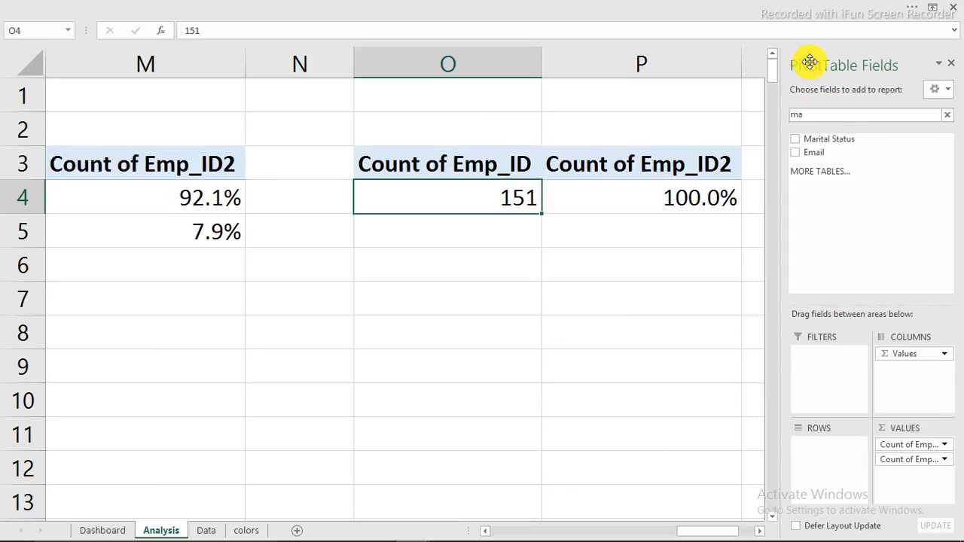
pyautogui.click(797, 139)
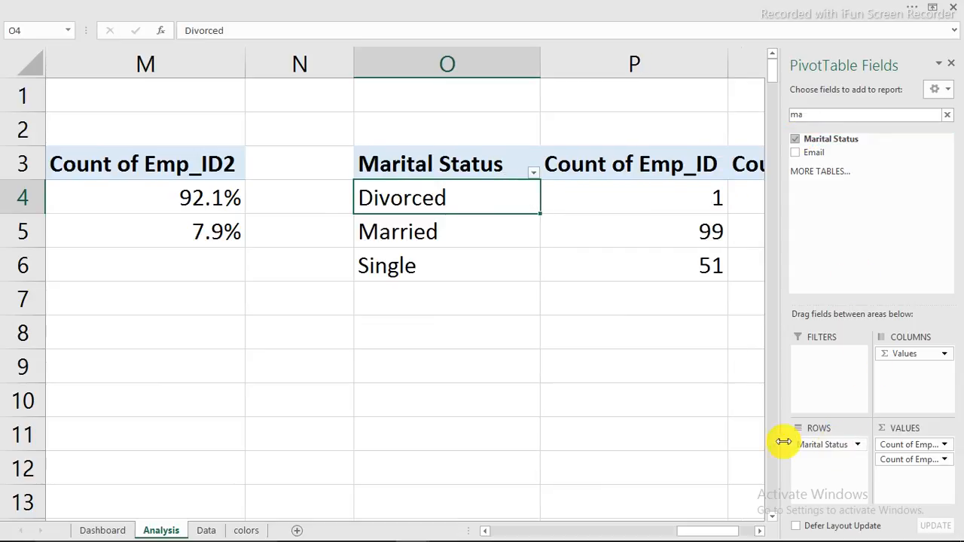
pyautogui.moveTo(685, 533); pyautogui.dragTo(712, 532)
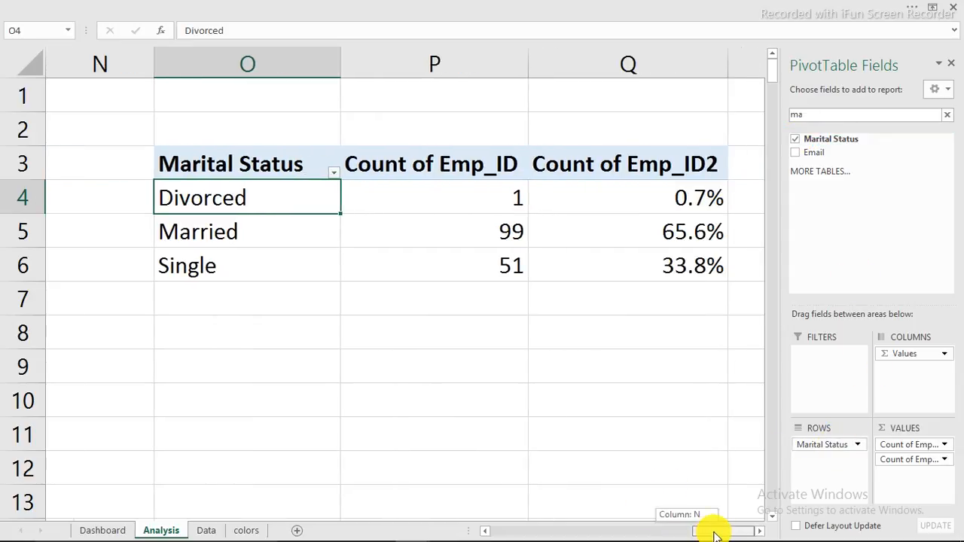
pyautogui.moveTo(630, 199)
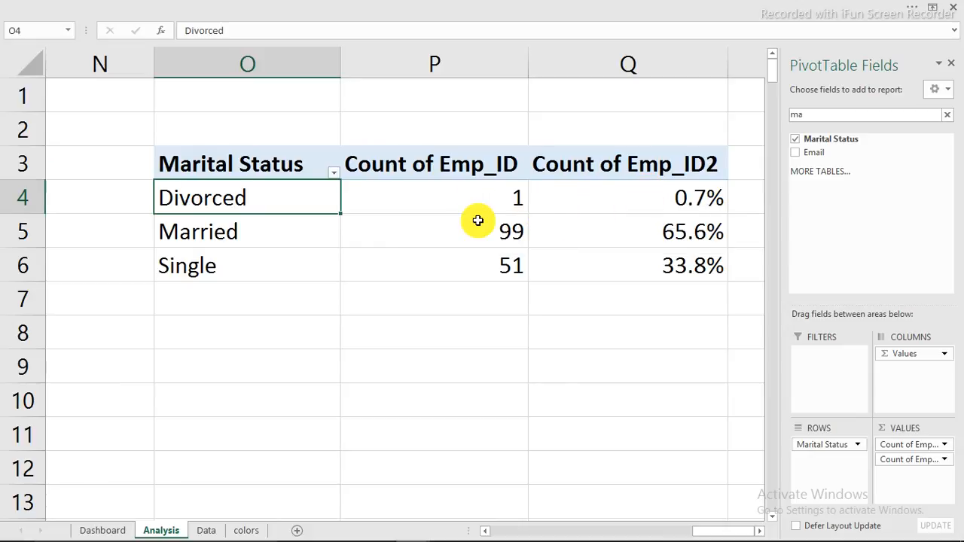
pyautogui.moveTo(509, 262)
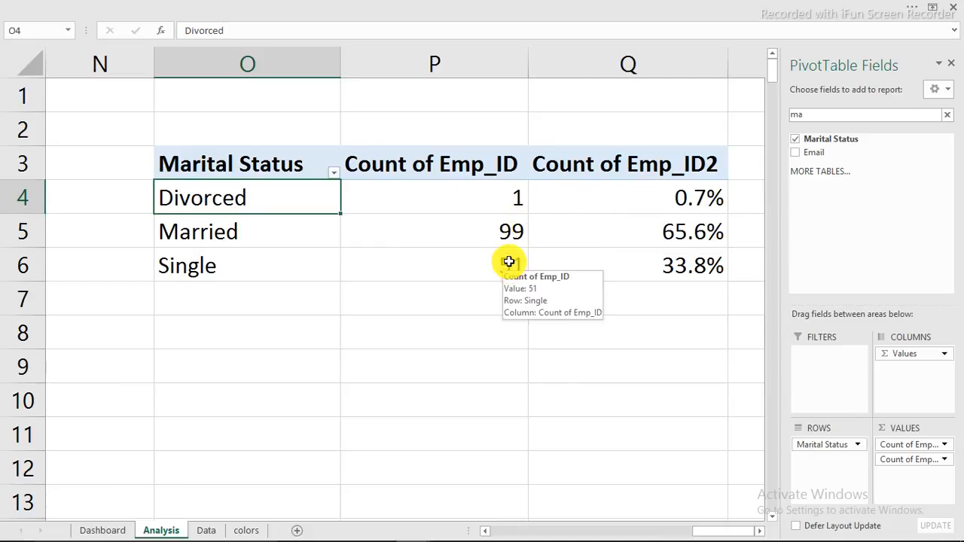
# Step: Remove the percentage column from the pivot, leaving Divorced 1, Married 99, Single 51, and return to Dashboard
pyautogui.click(106, 532)
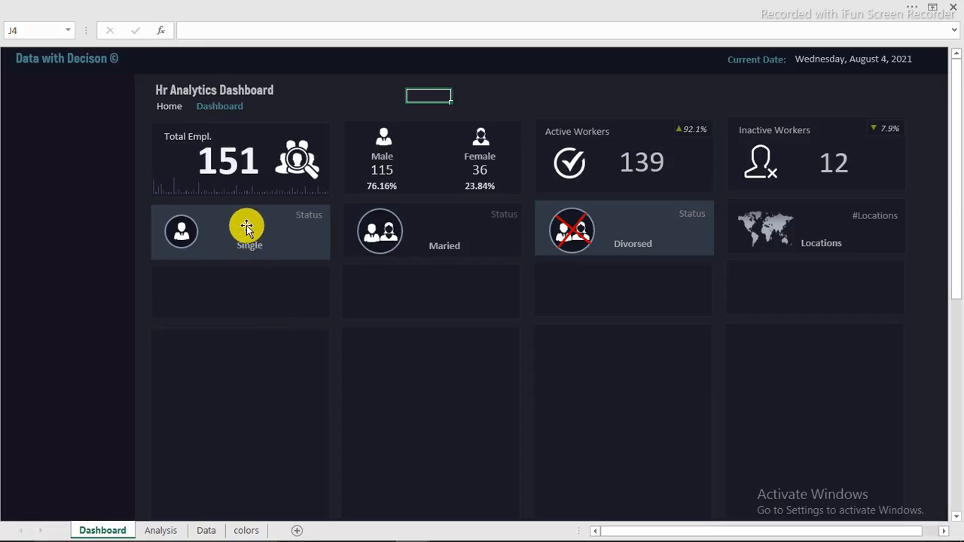
pyautogui.click(169, 532)
pyautogui.click(636, 232)
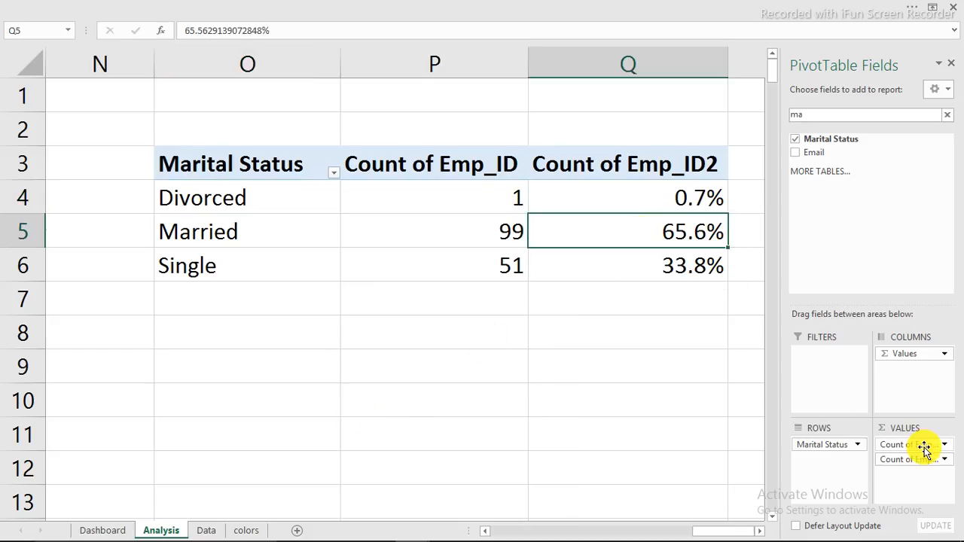
pyautogui.moveTo(914, 458); pyautogui.dragTo(538, 437)
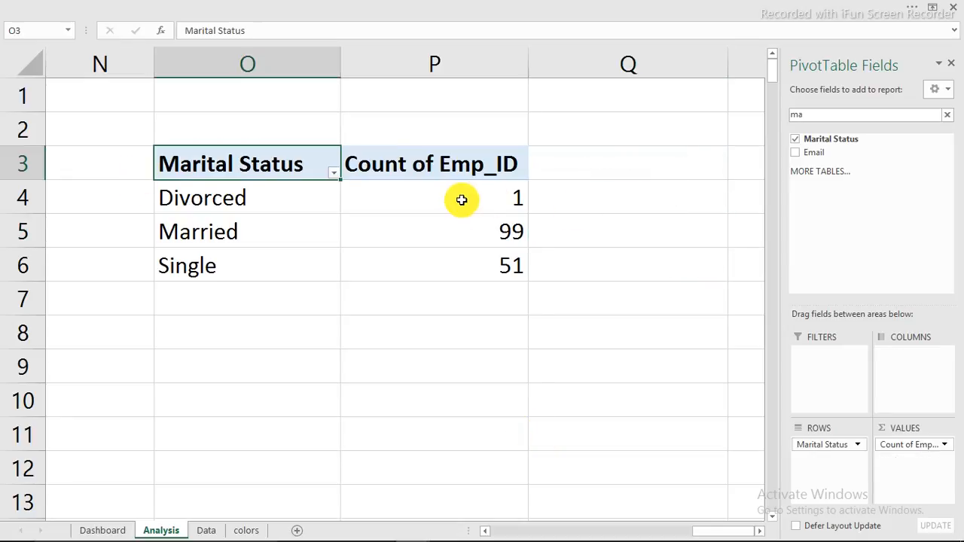
pyautogui.click(108, 530)
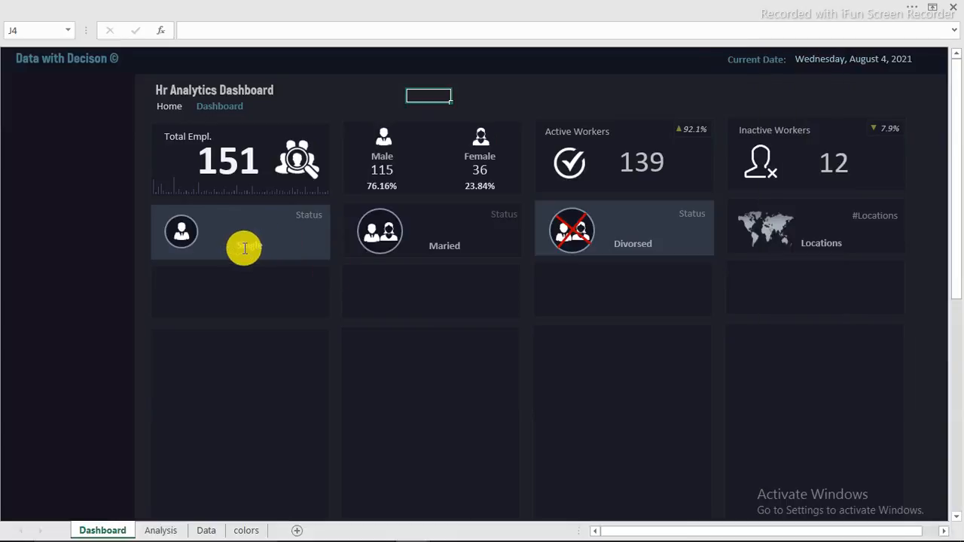
# Step: Move the Single, Maried and Divorsed label boxes upward, then select the Single box alone
pyautogui.click(244, 249)
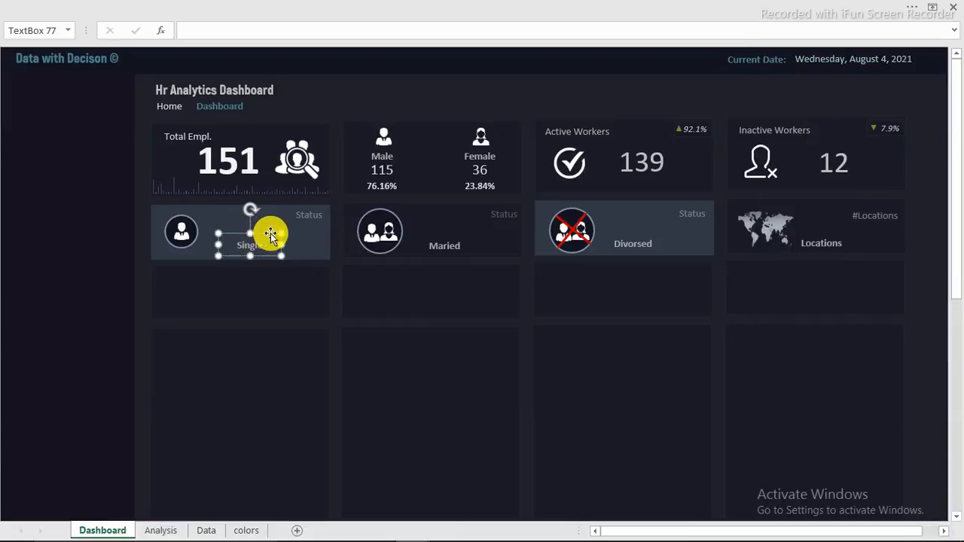
pyautogui.keyDown('ctrl'); pyautogui.click(443, 247); pyautogui.keyUp('ctrl')
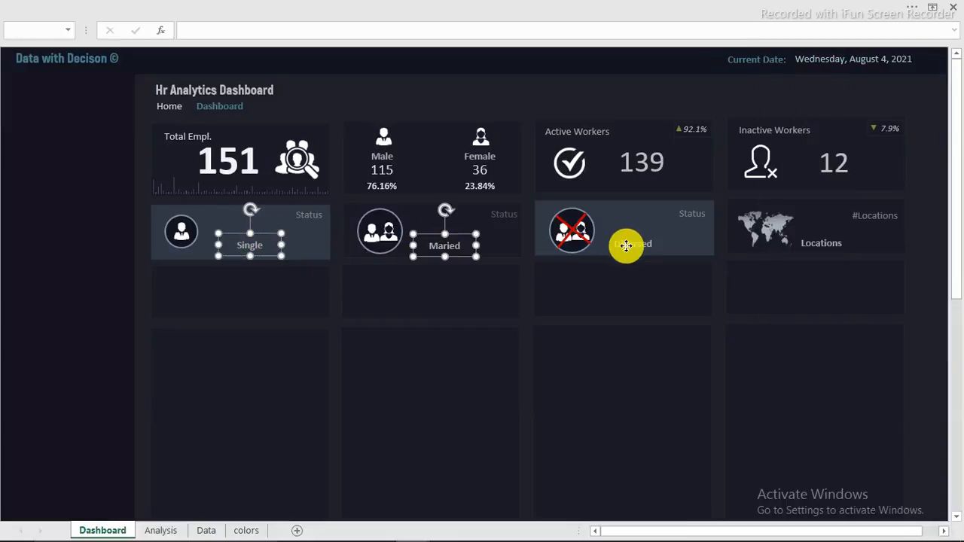
pyautogui.keyDown('ctrl'); pyautogui.click(629, 242); pyautogui.keyUp('ctrl')
pyautogui.moveTo(641, 229); pyautogui.dragTo(644, 212)
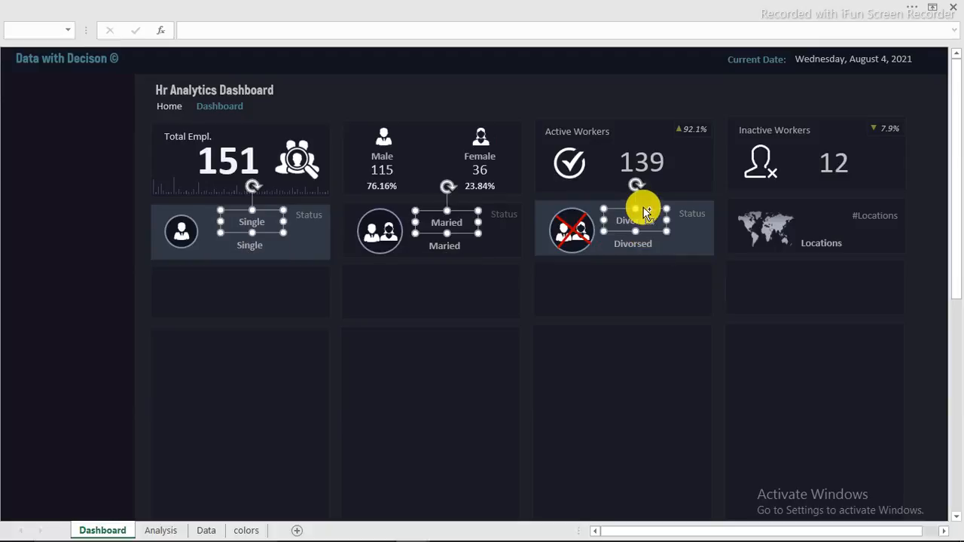
pyautogui.click(342, 88)
pyautogui.click(259, 221)
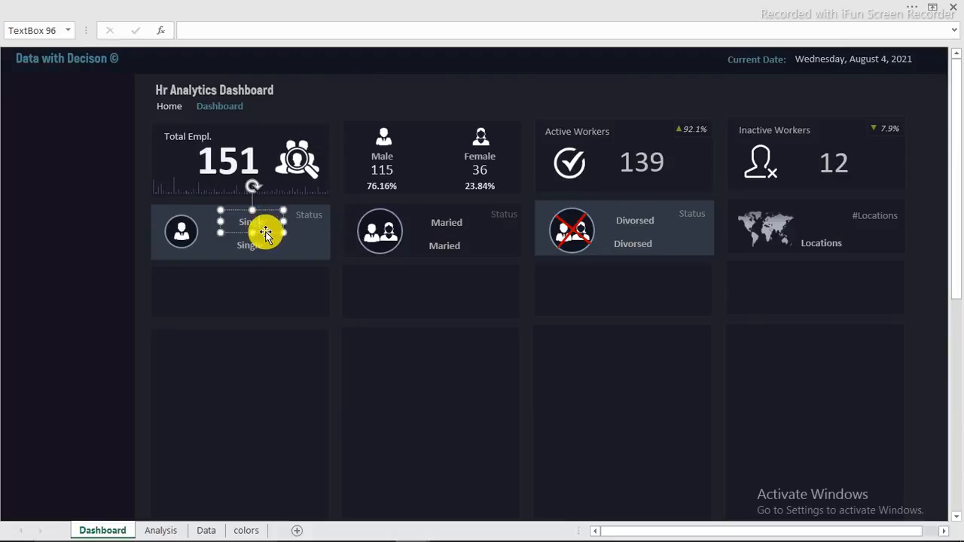
# Step: Link the Single box to Analysis cell P6 so it shows 51
pyautogui.click(271, 29)
pyautogui.write('=')
pyautogui.click(164, 530)
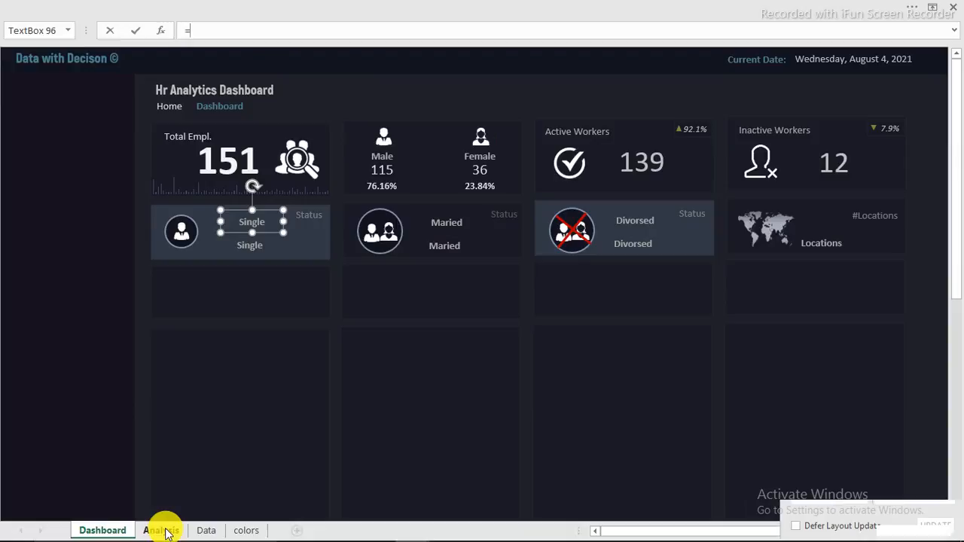
pyautogui.click(508, 269)
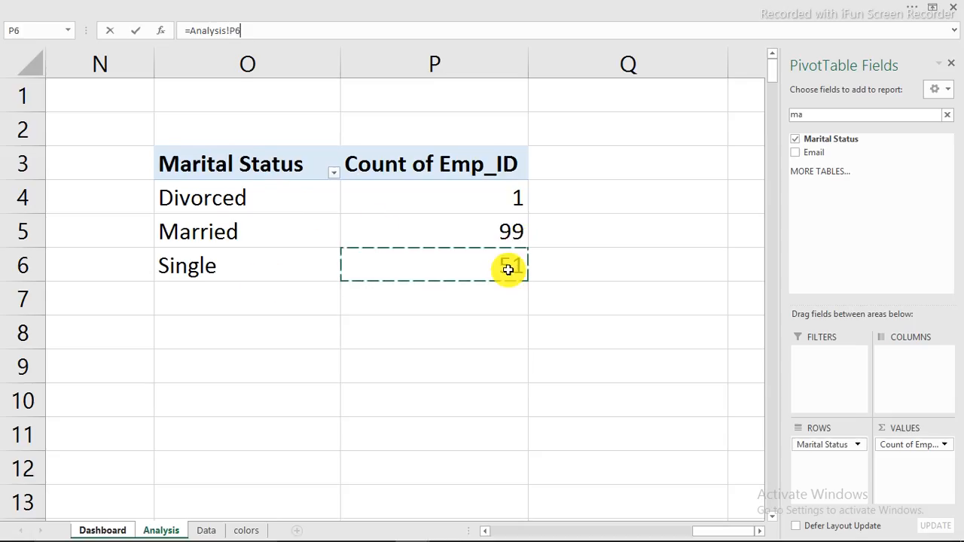
pyautogui.press('Return')
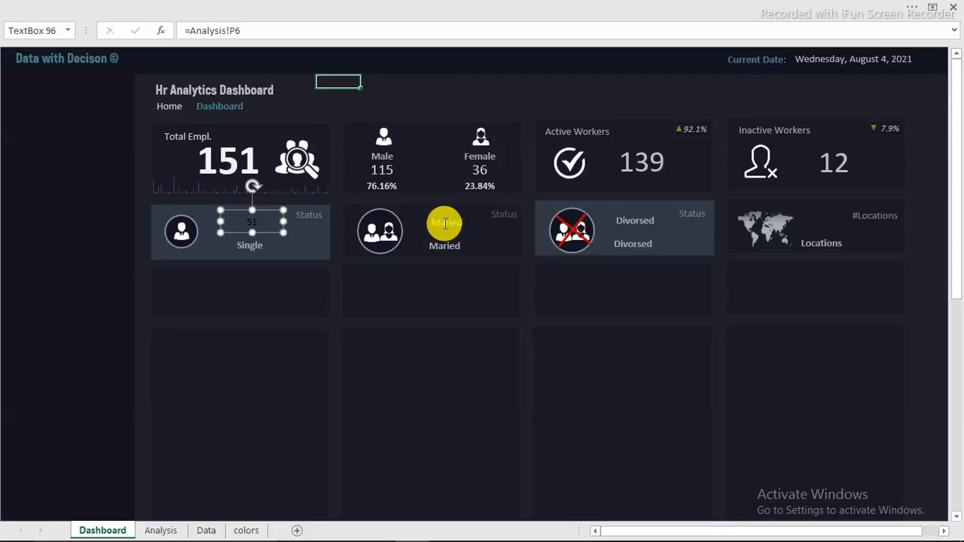
# Step: Link the Married box to Analysis cell P5 so it shows 99
pyautogui.click(444, 223)
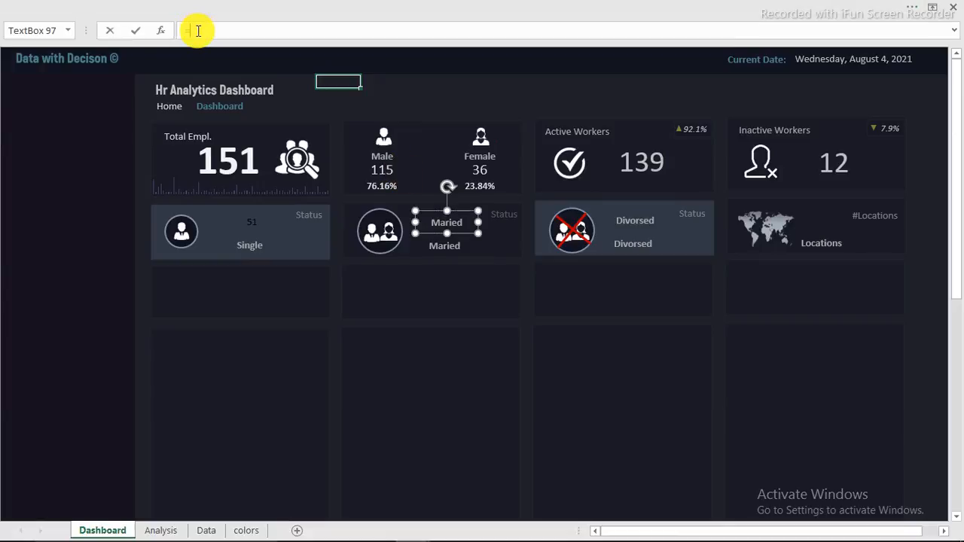
pyautogui.click(161, 530)
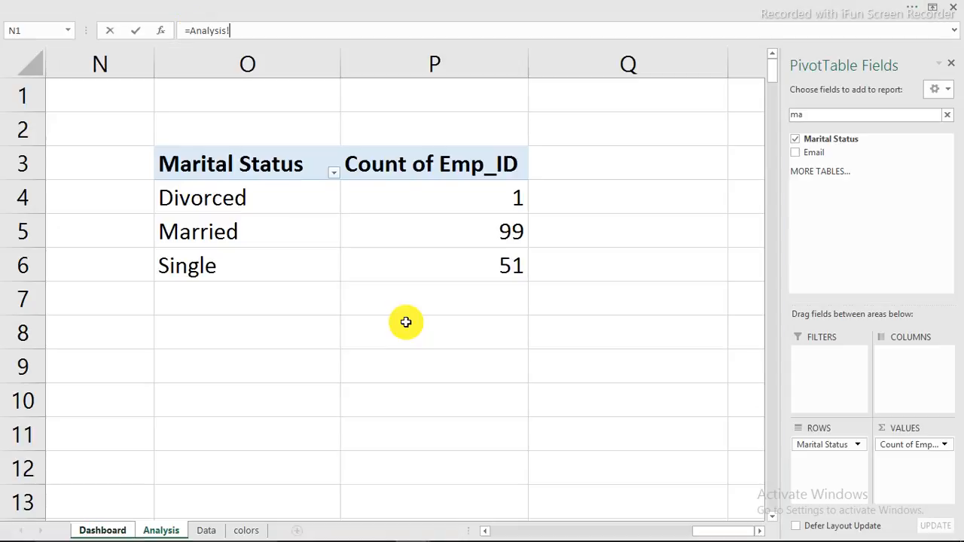
pyautogui.click(445, 226)
pyautogui.press('Return')
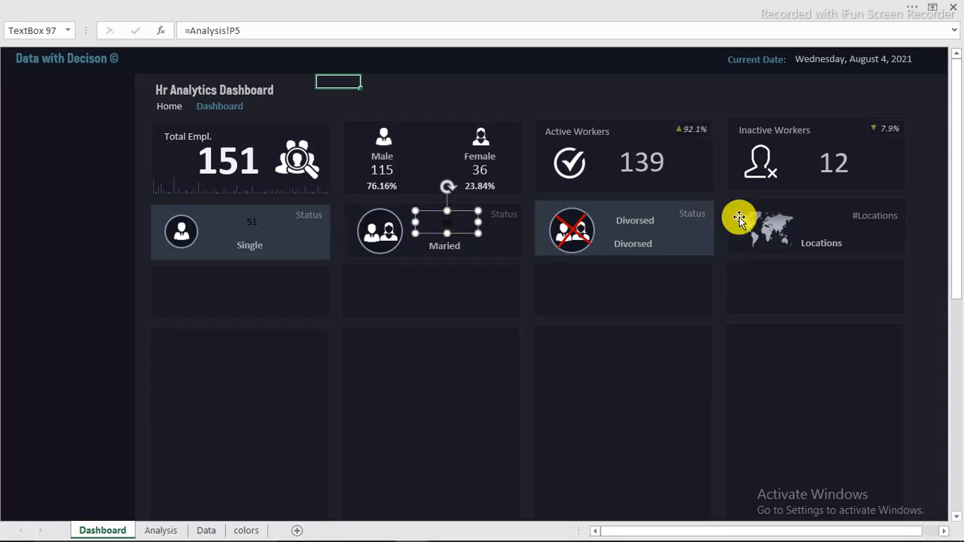
# Step: Link the Divorced box to the Analysis pivot's Divorced count so it shows 1
pyautogui.click(633, 218)
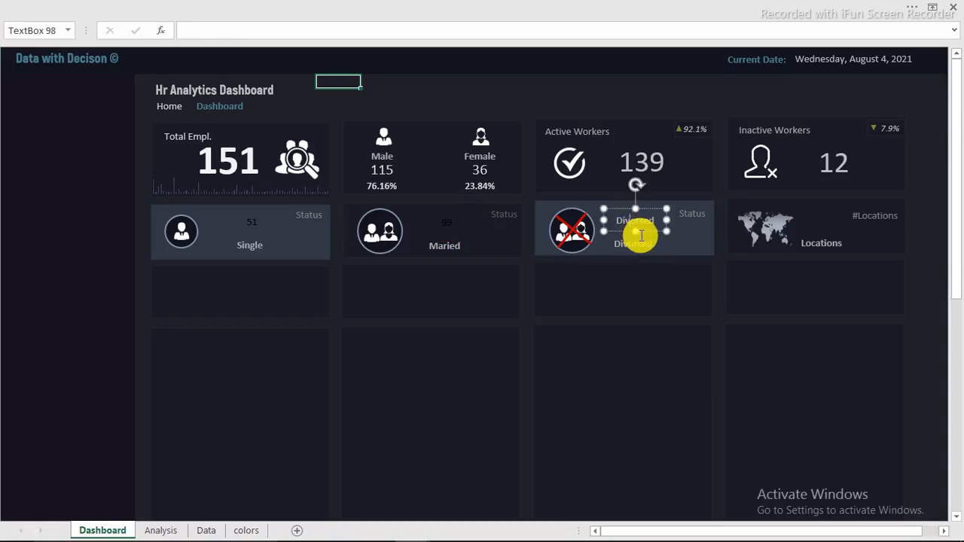
pyautogui.write('=')
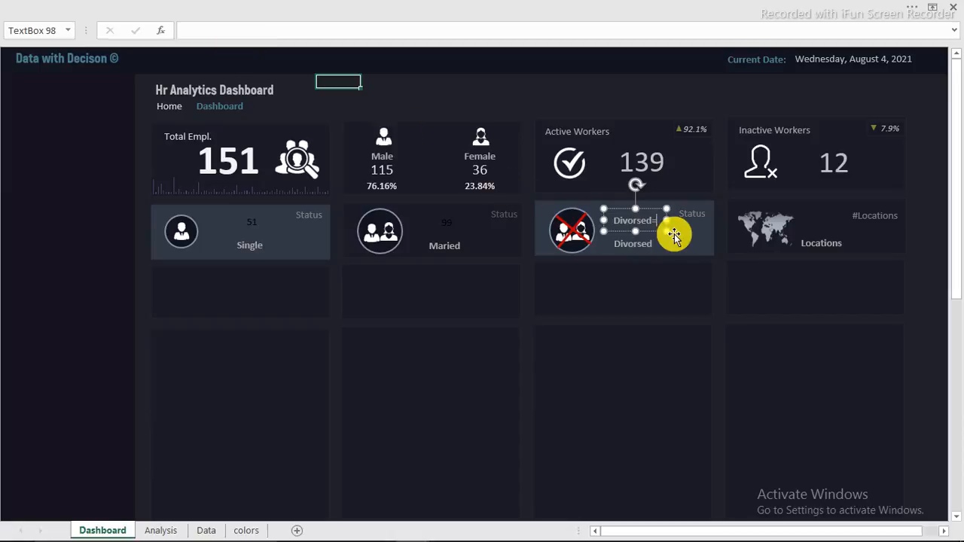
pyautogui.click(627, 208)
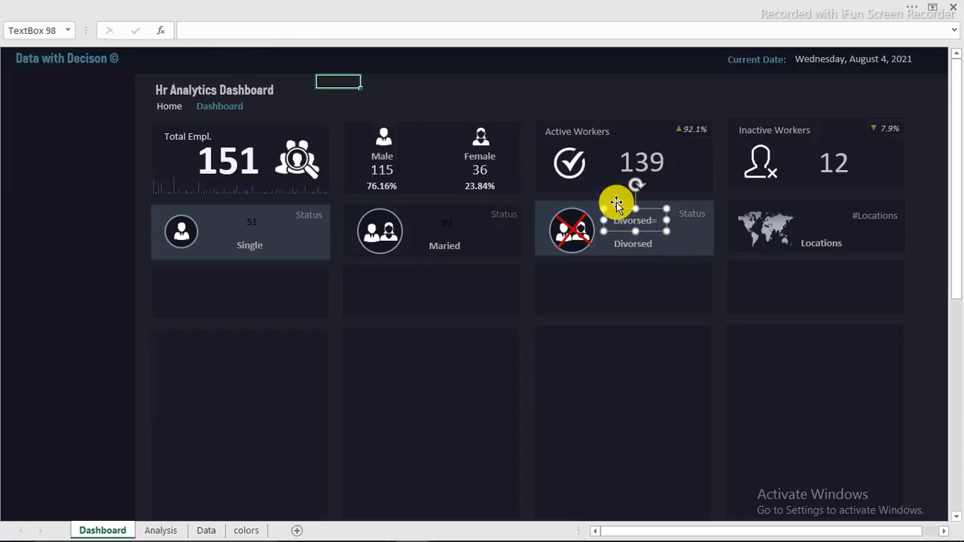
pyautogui.write('=')
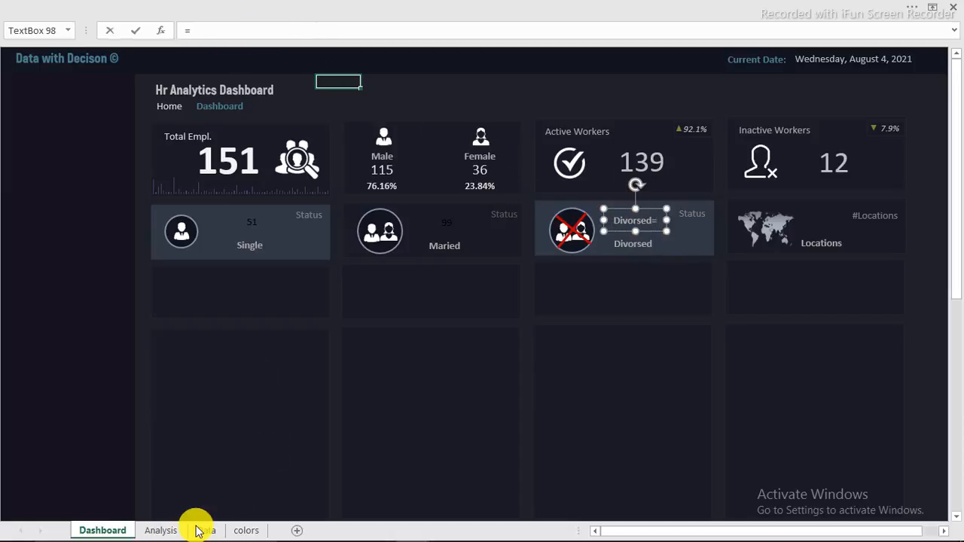
pyautogui.click(161, 531)
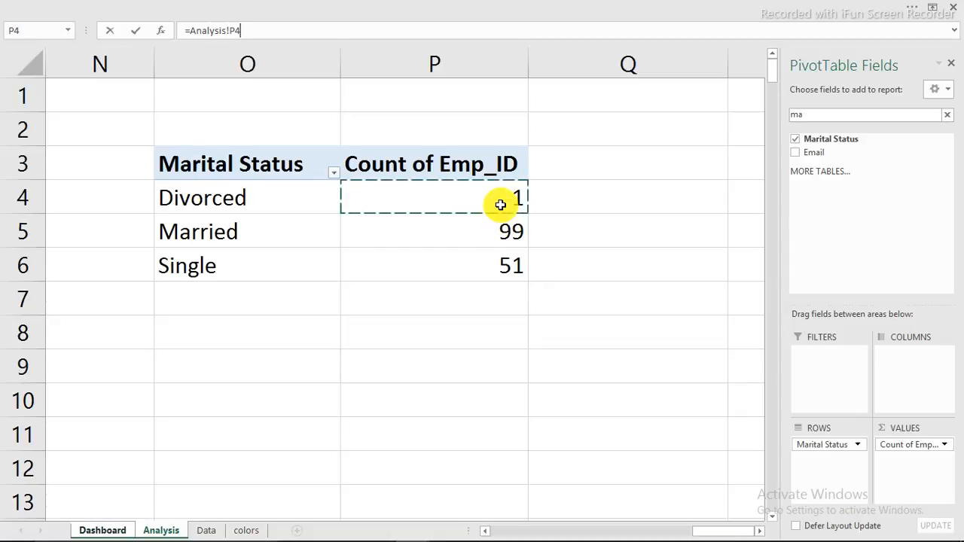
pyautogui.press('Return')
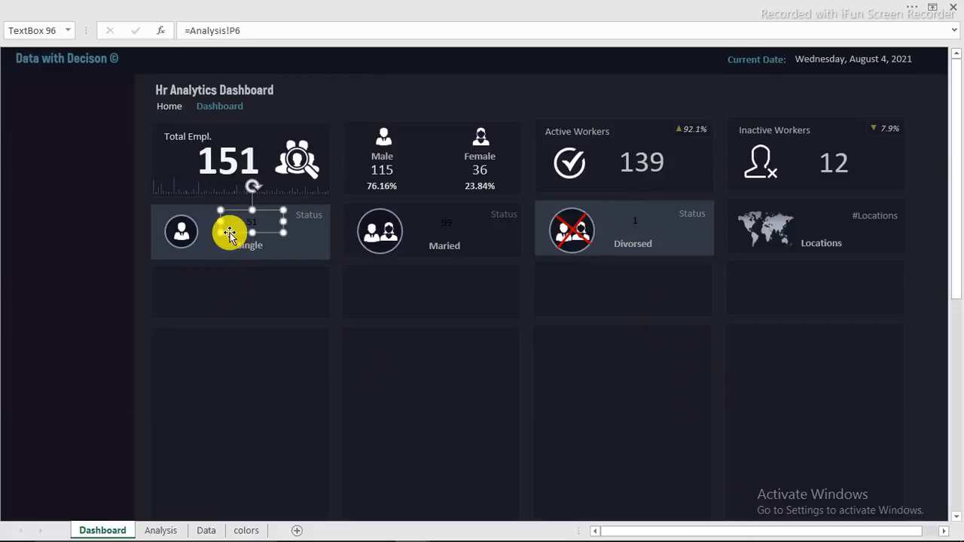
# Step: Make the 51 count white at font size 20
pyautogui.click(158, 31)
pyautogui.click(158, 27)
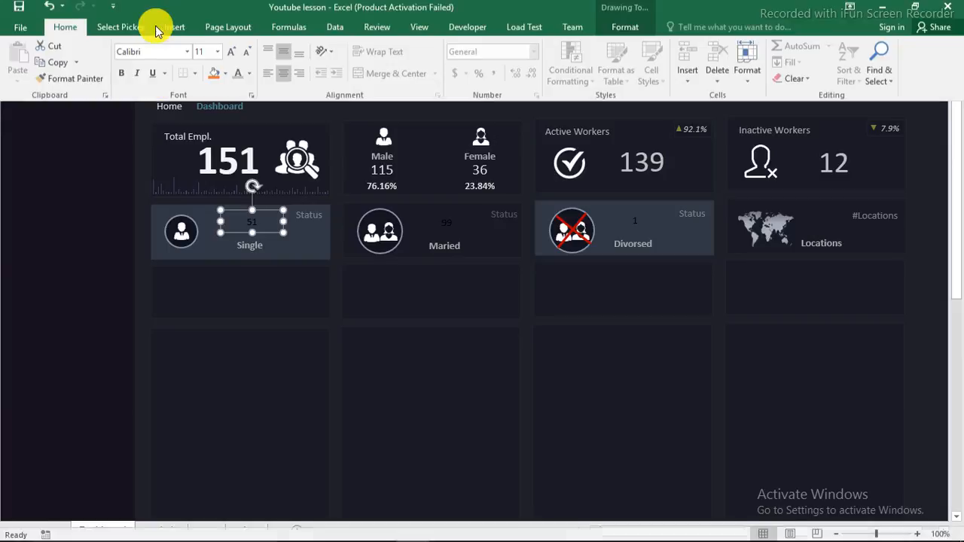
pyautogui.click(238, 78)
pyautogui.click(218, 57)
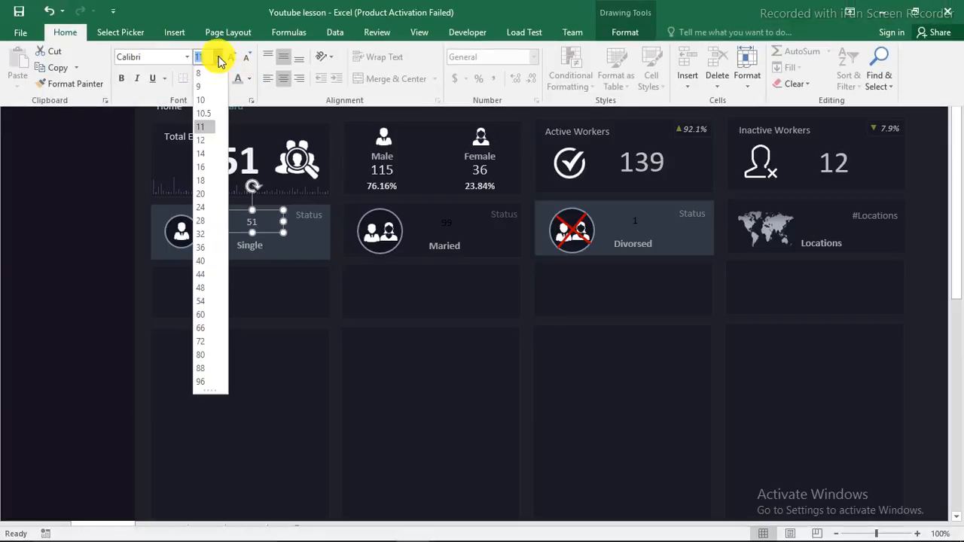
pyautogui.click(202, 193)
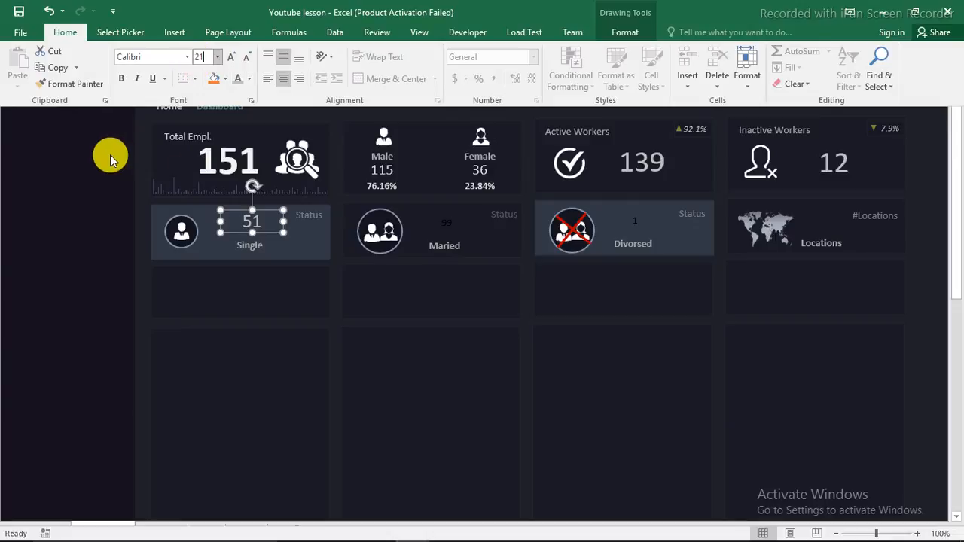
pyautogui.hotkey('ctrl', 'shift', 'F1')
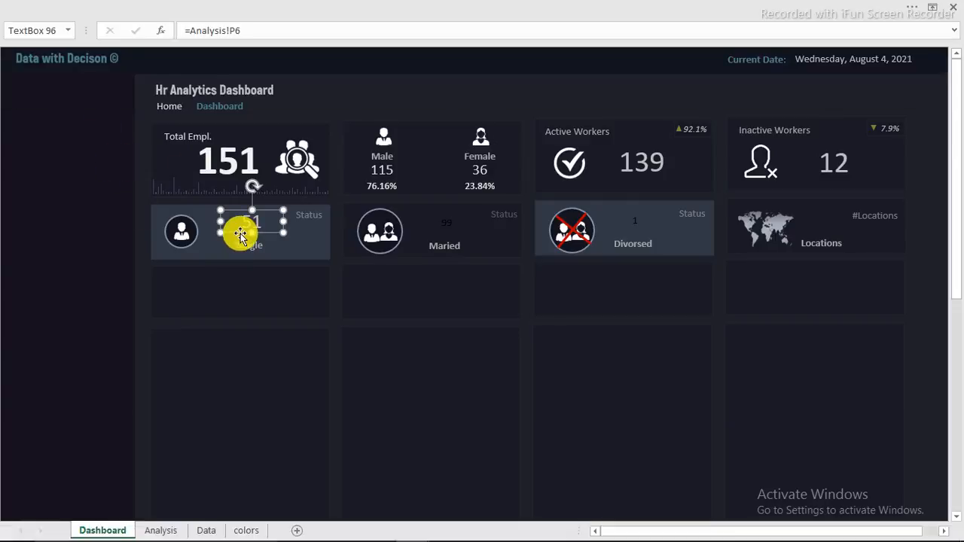
# Step: Copy the 51 box's formatting onto the 99 and 1 counts with Format Painter
pyautogui.click(104, 11)
pyautogui.click(128, 227)
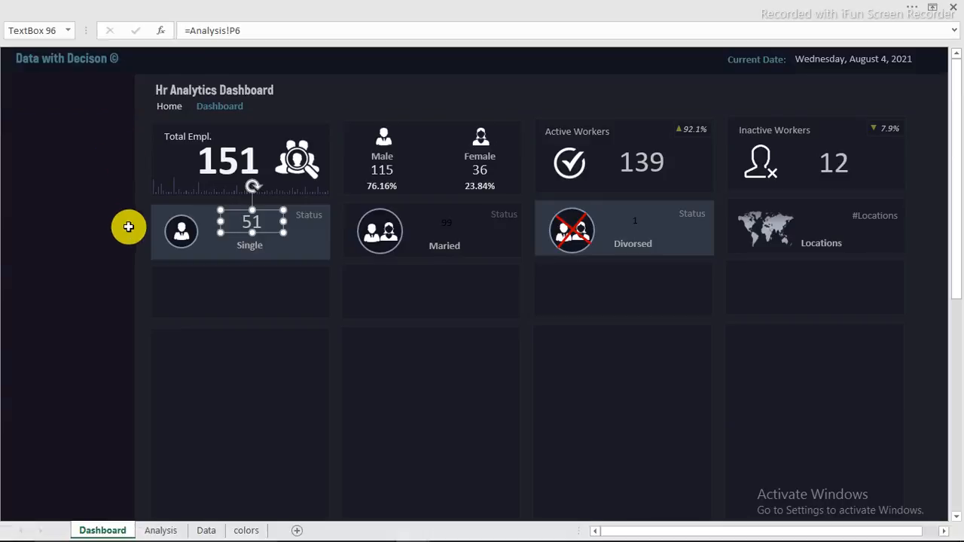
pyautogui.scroll(2, 129, 223)
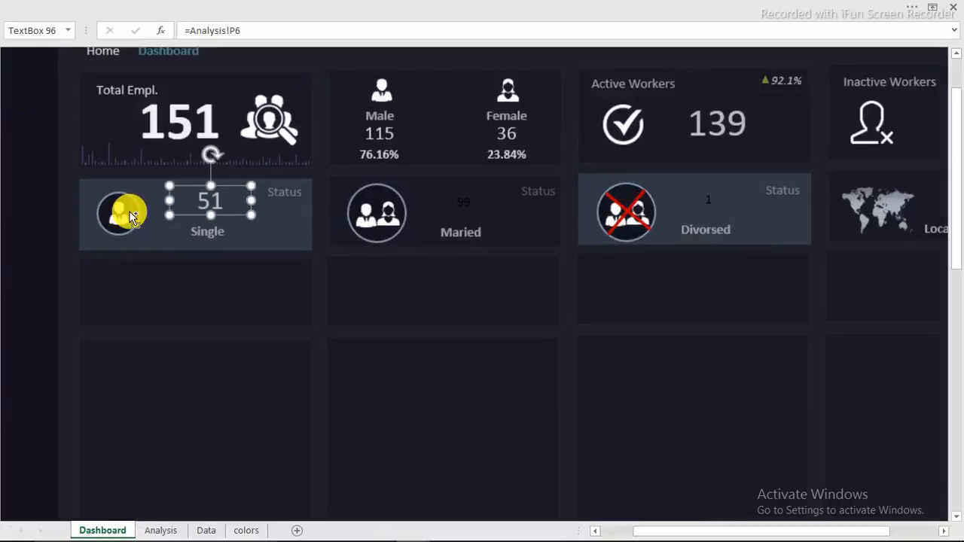
pyautogui.scroll(1, 131, 217)
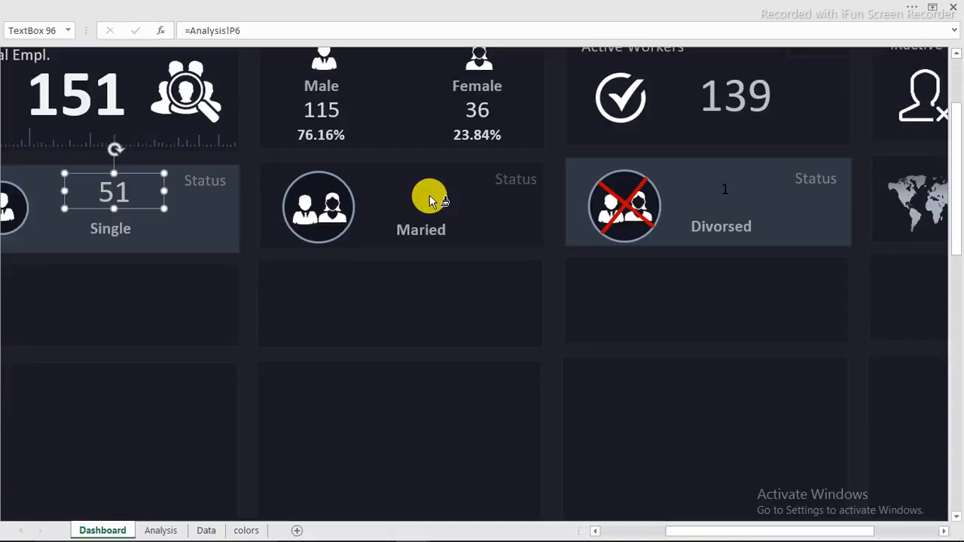
pyautogui.click(429, 195)
pyautogui.click(725, 193)
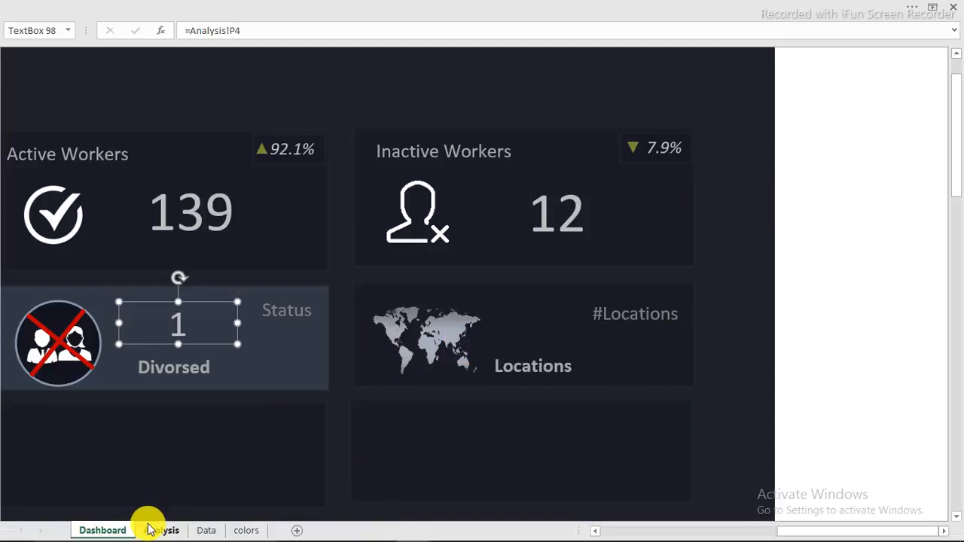
# Step: Copy the marital status pivot table on Analysis and paste it at R3
pyautogui.click(153, 532)
pyautogui.moveTo(176, 163); pyautogui.dragTo(417, 254)
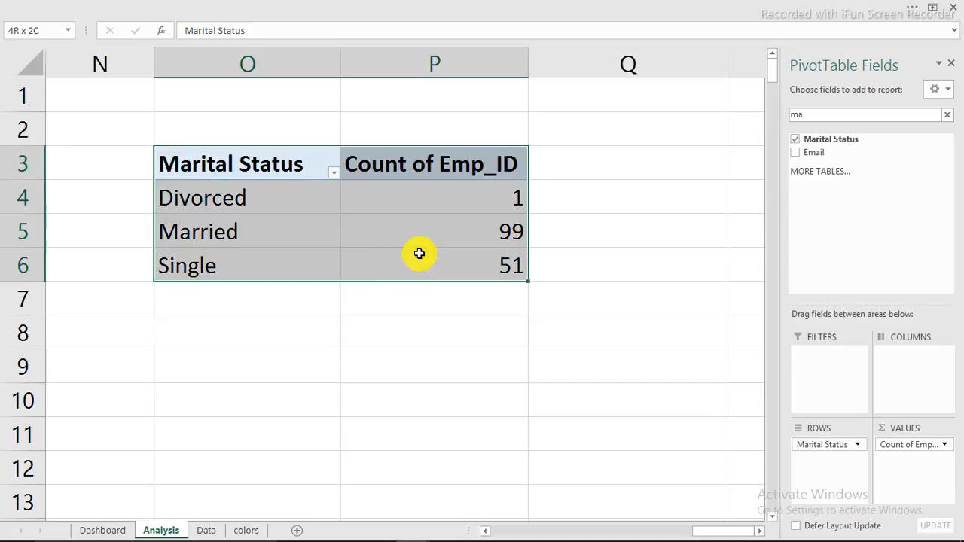
pyautogui.click(361, 198)
pyautogui.moveTo(233, 165); pyautogui.dragTo(420, 263)
pyautogui.rightClick(399, 222)
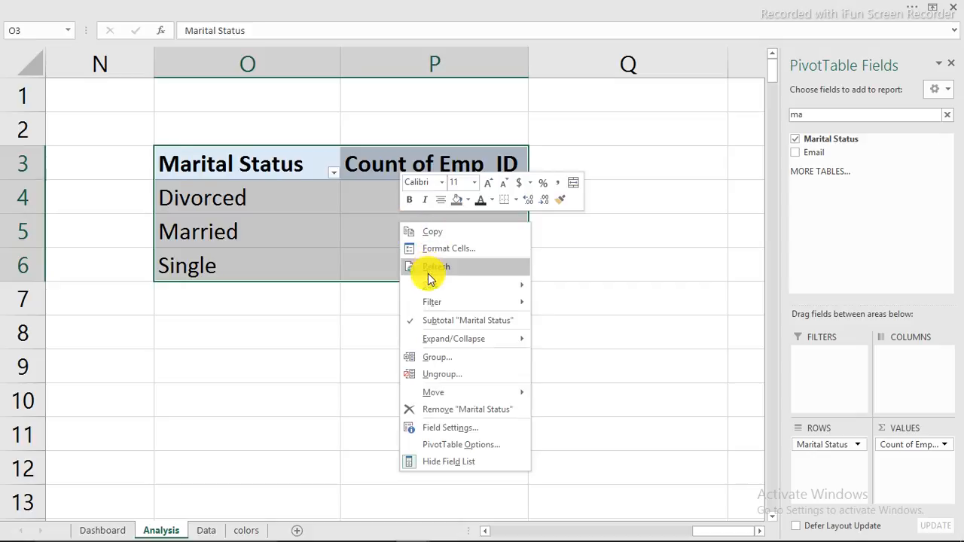
pyautogui.click(429, 233)
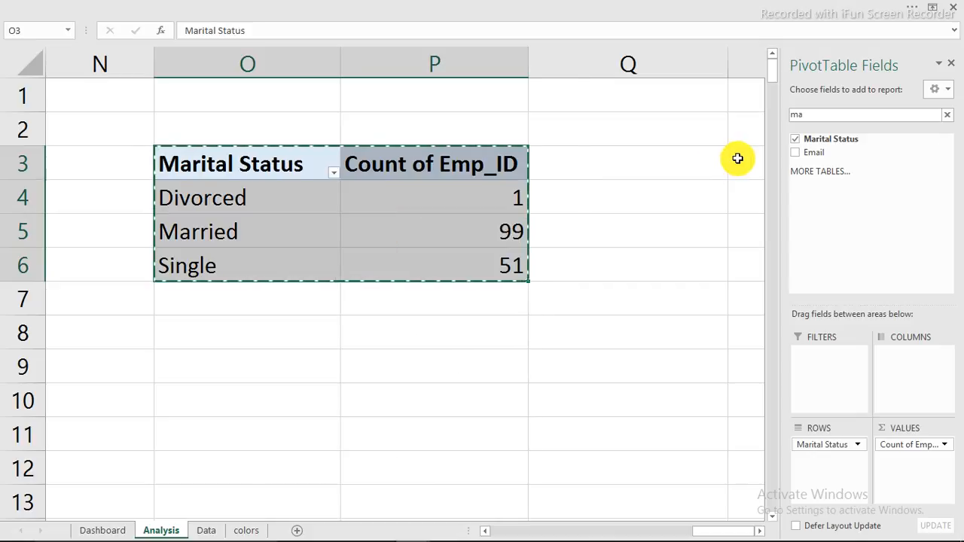
pyautogui.click(738, 158)
pyautogui.rightClick(738, 158)
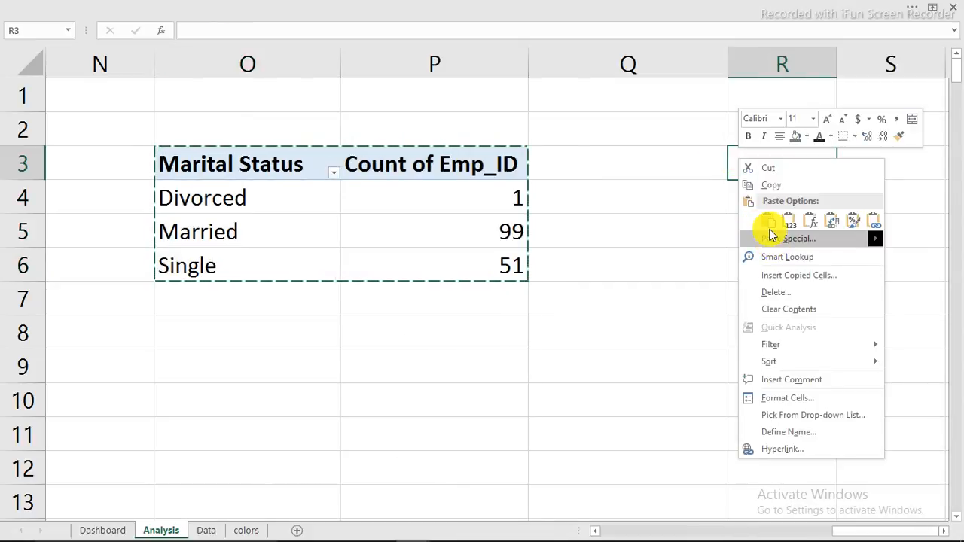
pyautogui.click(768, 220)
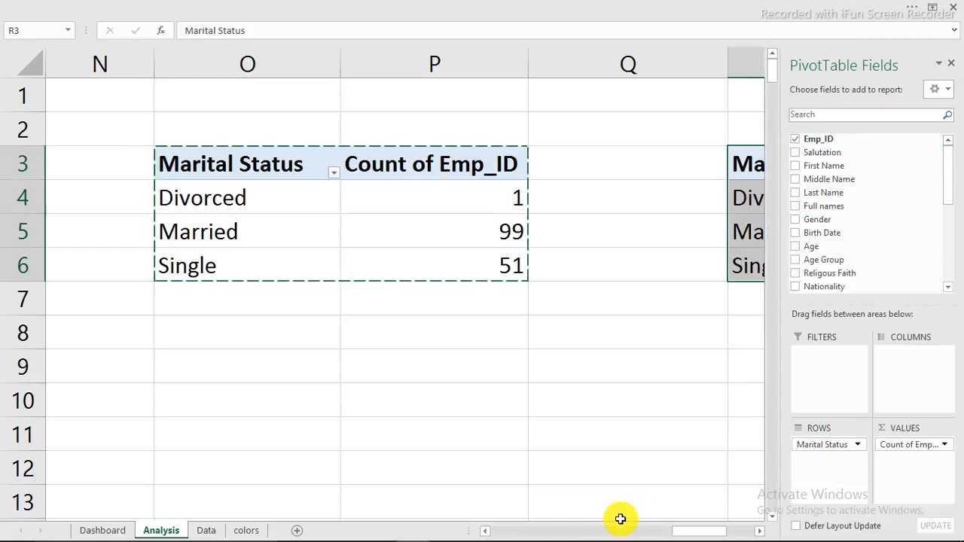
# Step: Replace Marital Status with the Location field in the copied pivot's rows
pyautogui.moveTo(694, 532); pyautogui.dragTo(715, 522)
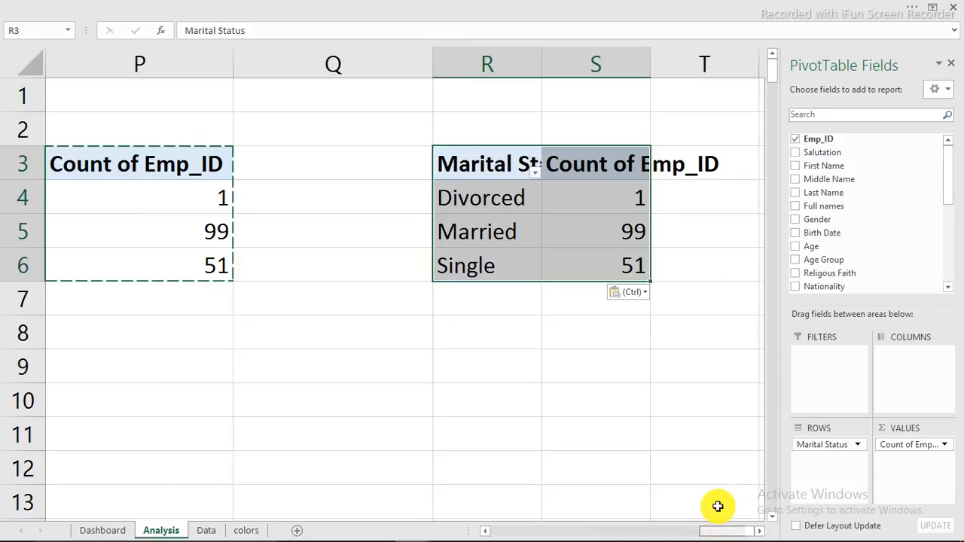
pyautogui.moveTo(836, 446); pyautogui.dragTo(625, 461)
pyautogui.moveTo(837, 447); pyautogui.dragTo(844, 178)
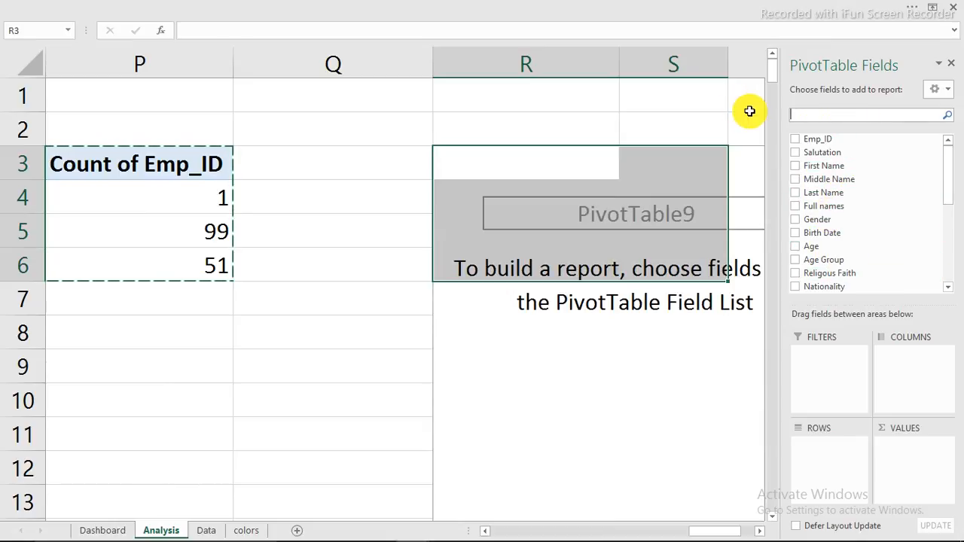
pyautogui.write('llo')
pyautogui.press('BackSpace')
pyautogui.press('BackSpace')
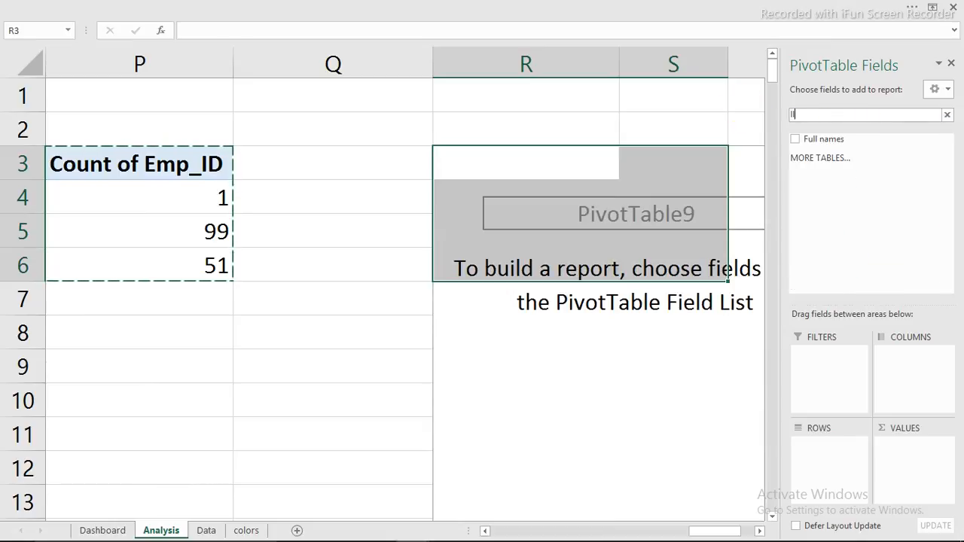
pyautogui.write('l')
pyautogui.press('BackSpace')
pyautogui.press('BackSpace')
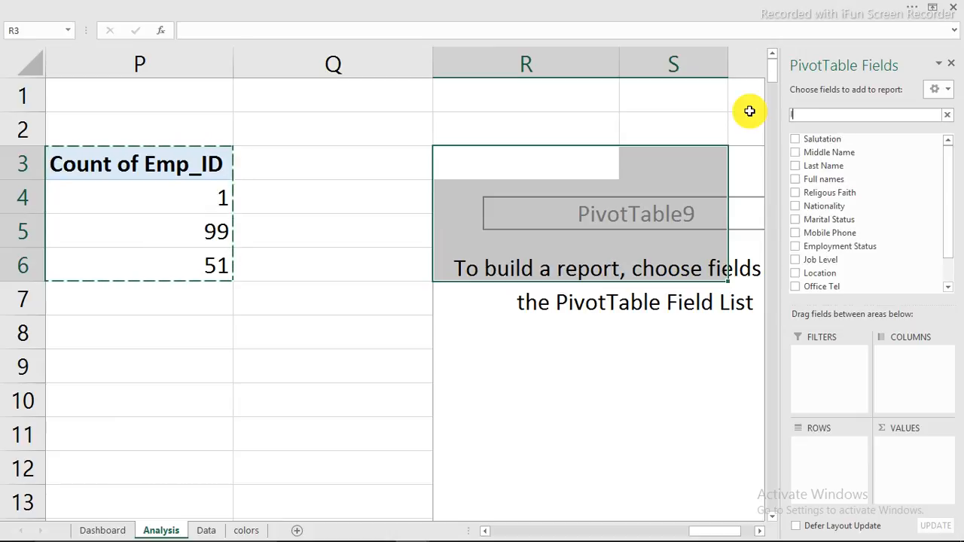
pyautogui.write('lo')
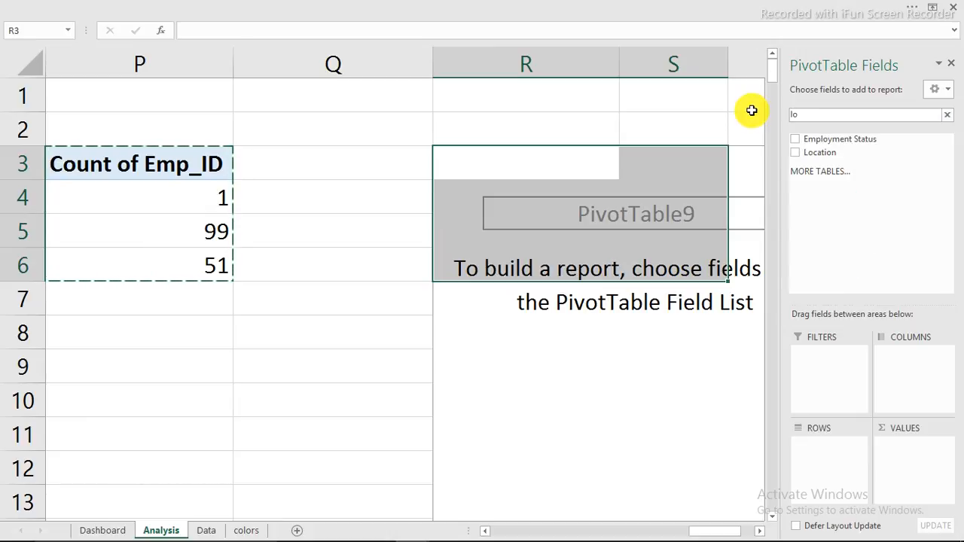
pyautogui.click(796, 154)
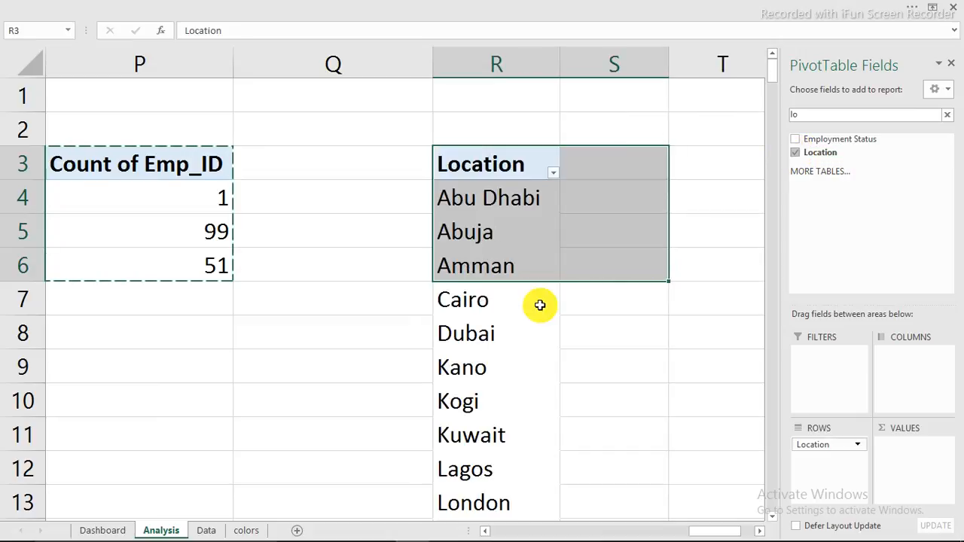
pyautogui.click(616, 311)
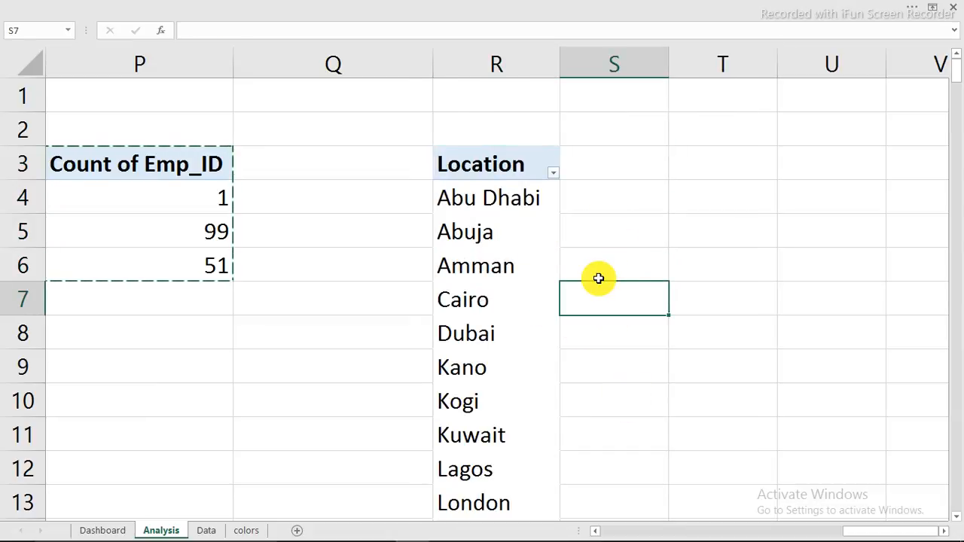
pyautogui.click(653, 200)
pyautogui.click(653, 236)
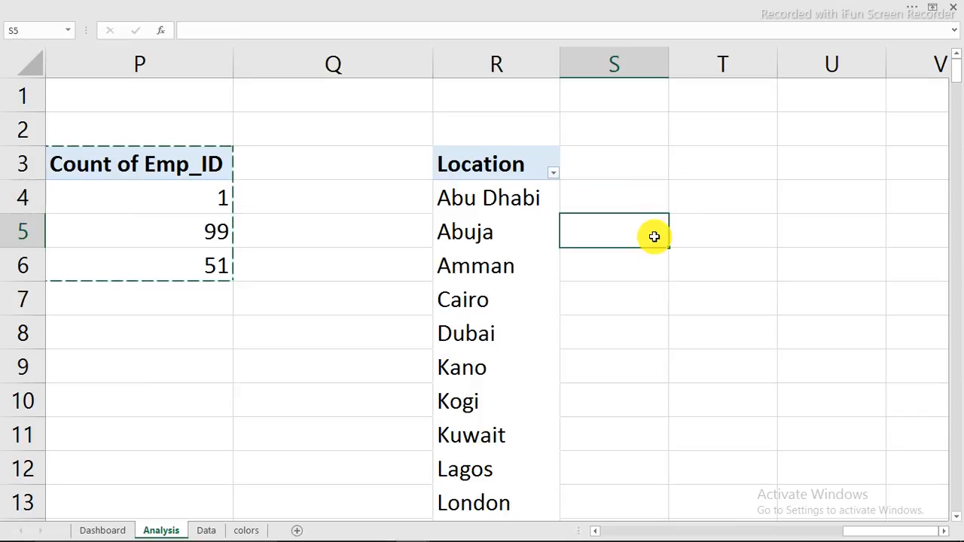
# Step: Label S5 'Total' and enter =COUNTA(R4:R66) in S6, giving 14 locations
pyautogui.write('Total')
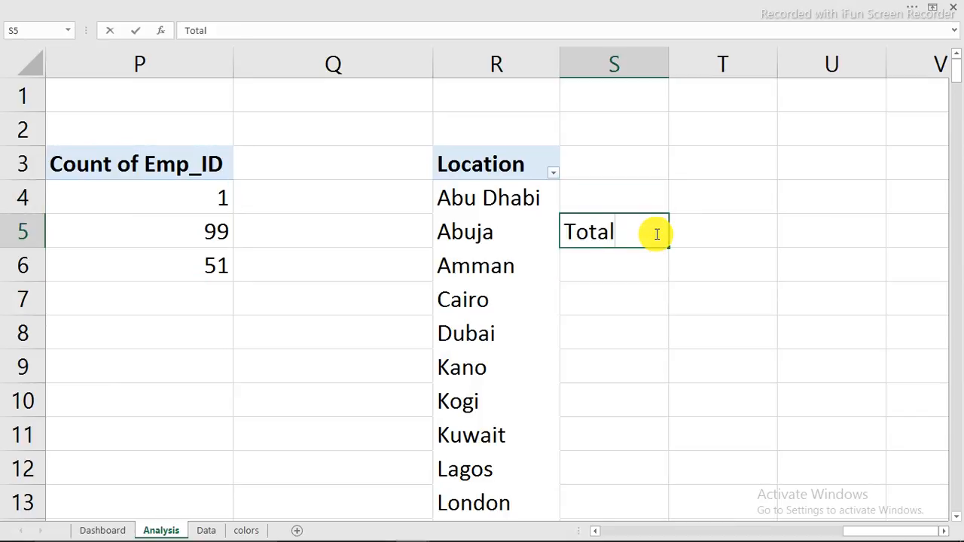
pyautogui.press('Return')
pyautogui.write('=couna')
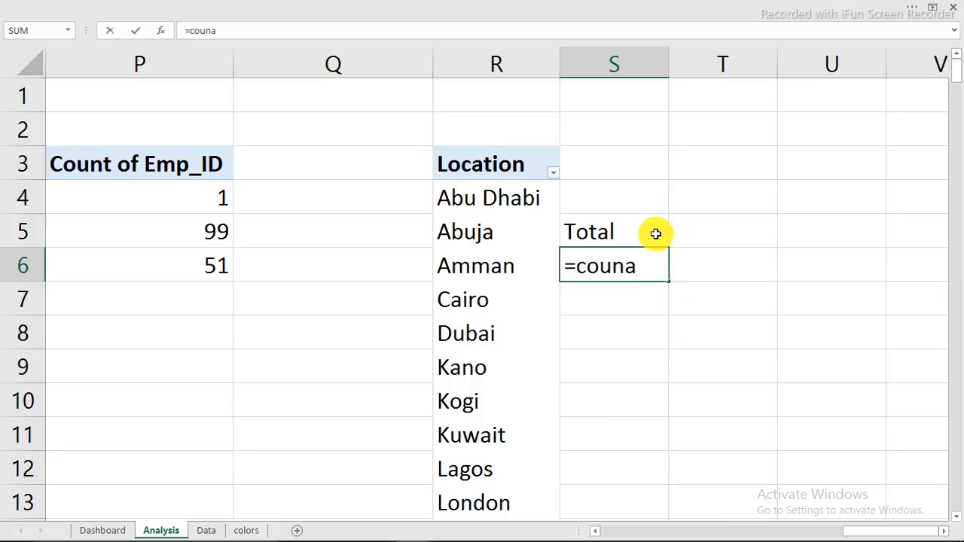
pyautogui.press('BackSpace')
pyautogui.write('t')
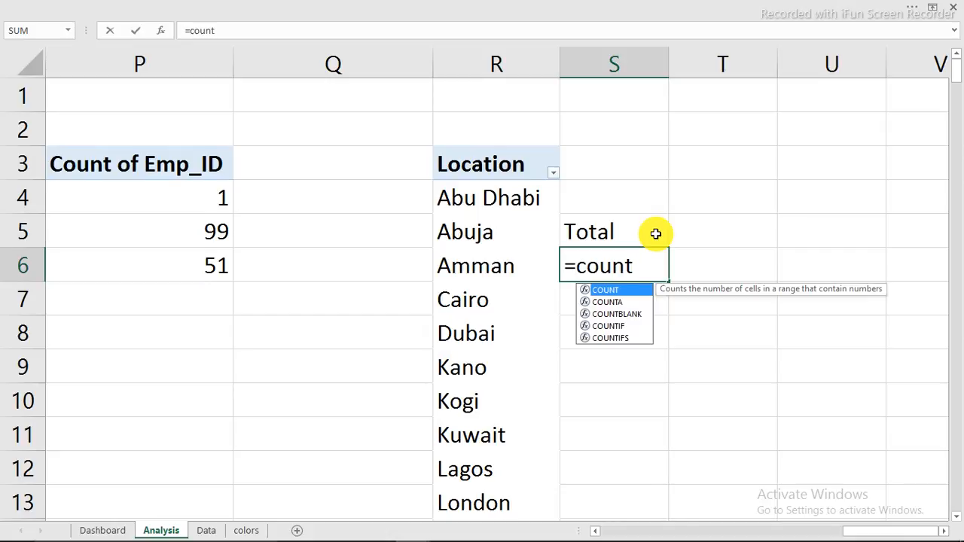
pyautogui.press('Down')
pyautogui.press('Tab')
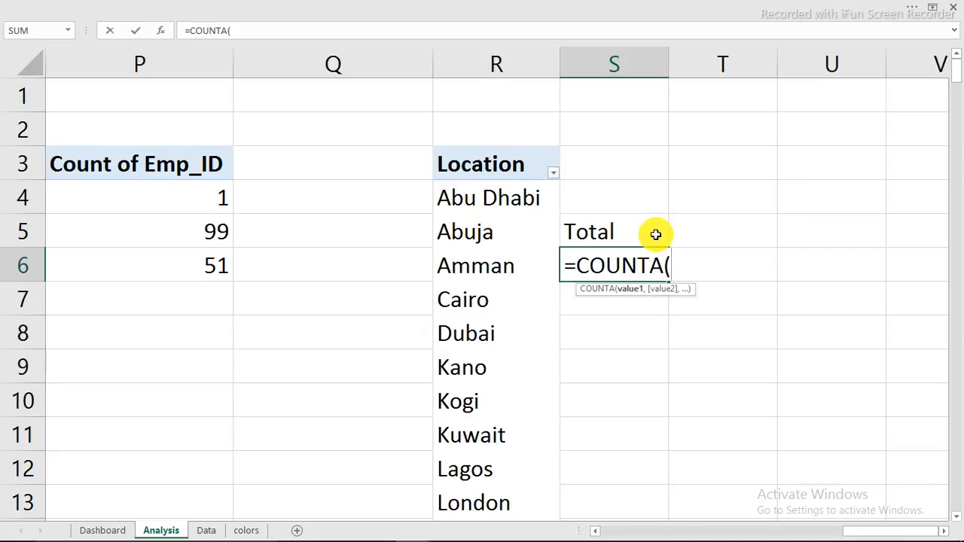
pyautogui.click(515, 198)
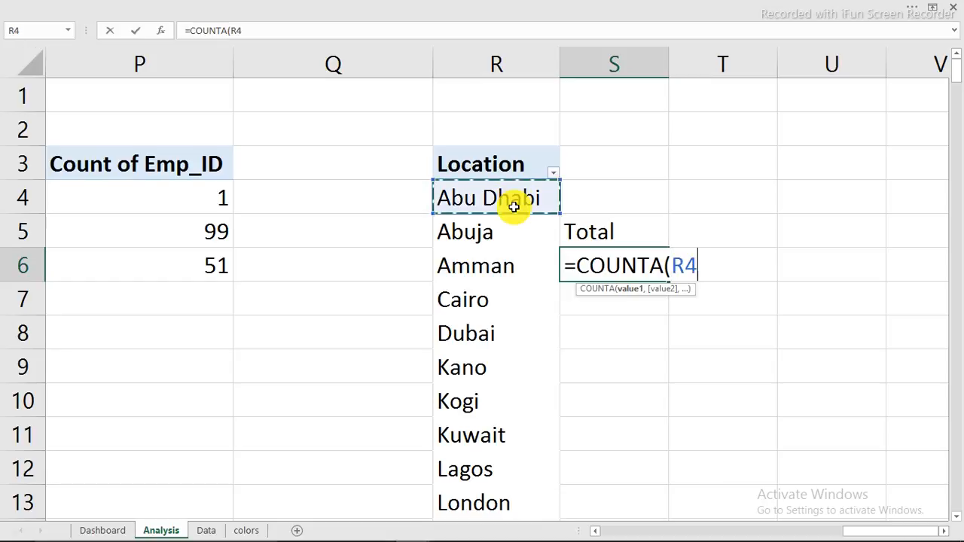
pyautogui.moveTo(511, 538); pyautogui.dragTo(519, 462)
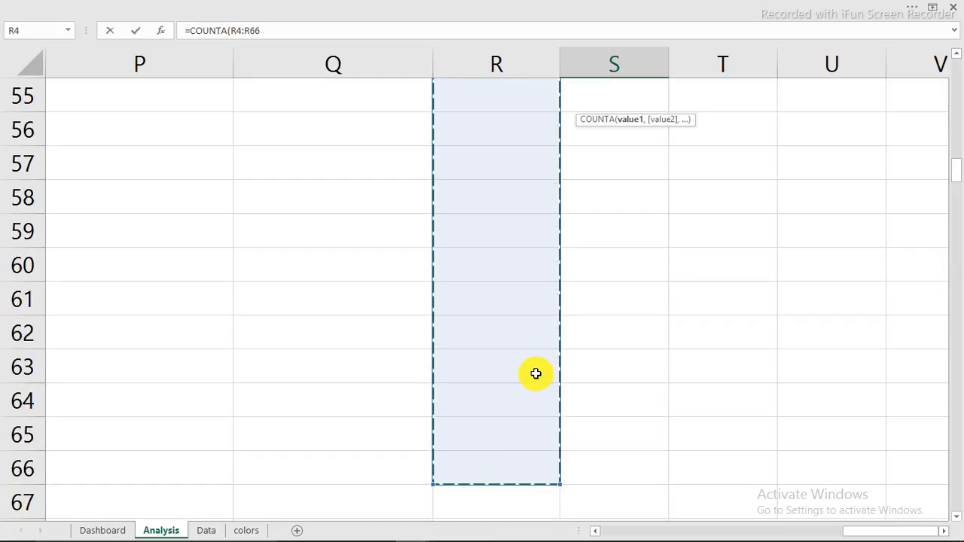
pyautogui.press('Return')
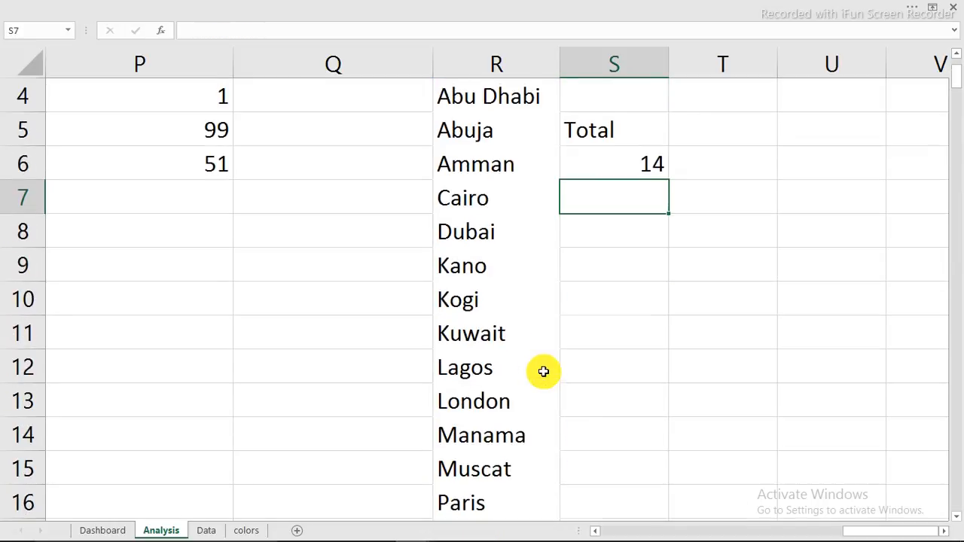
pyautogui.scroll(1, 637, 213)
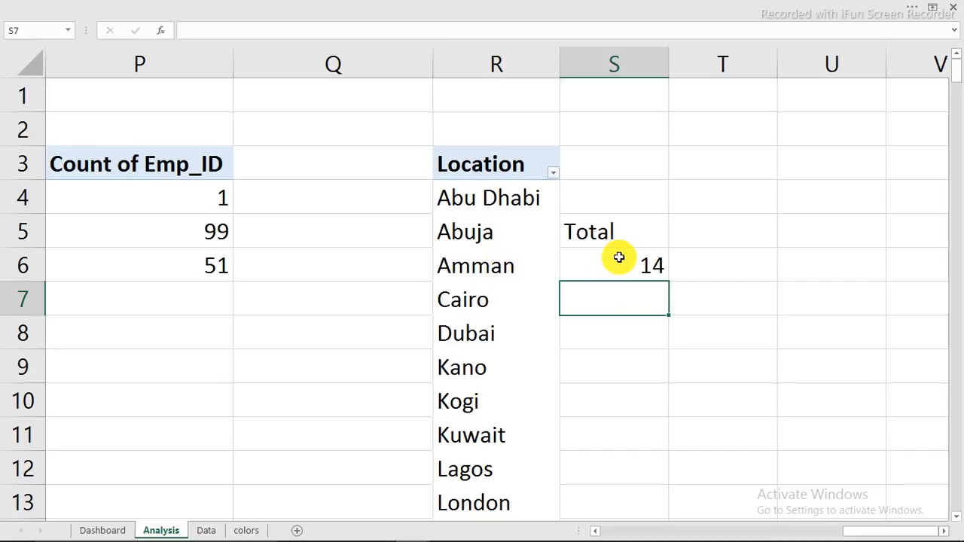
# Step: Paste a duplicate number box on Dashboard and link it to =Analysis!S6
pyautogui.click(102, 530)
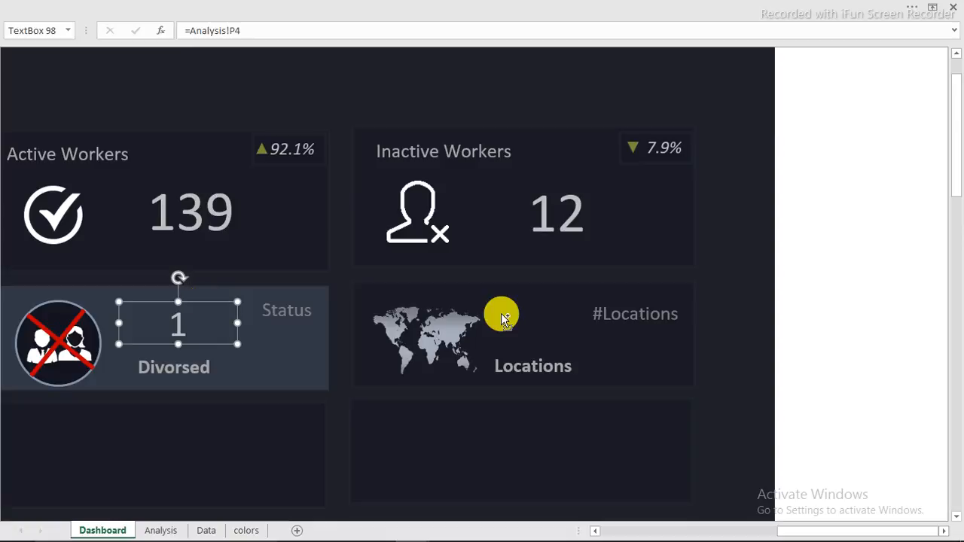
pyautogui.hotkey('ctrl', 'v')
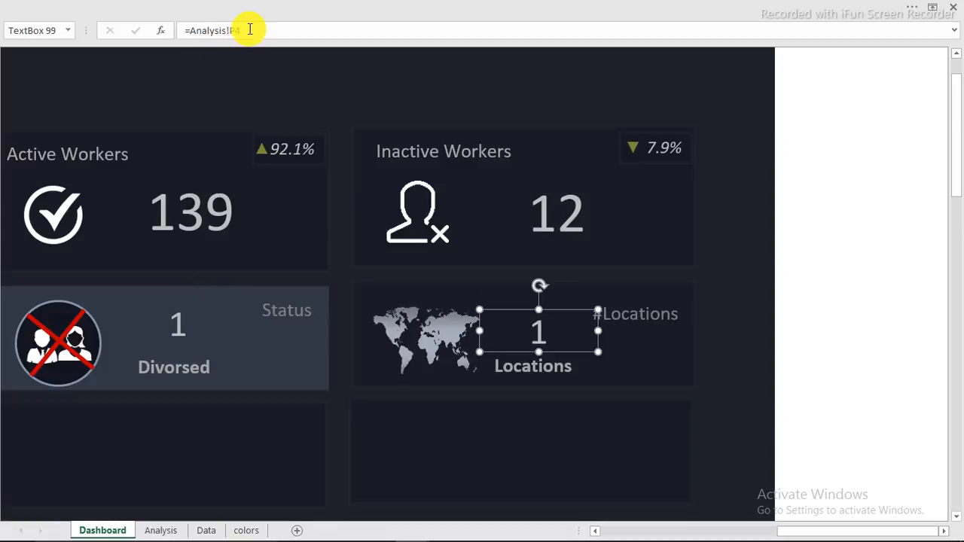
pyautogui.moveTo(250, 29); pyautogui.dragTo(189, 30)
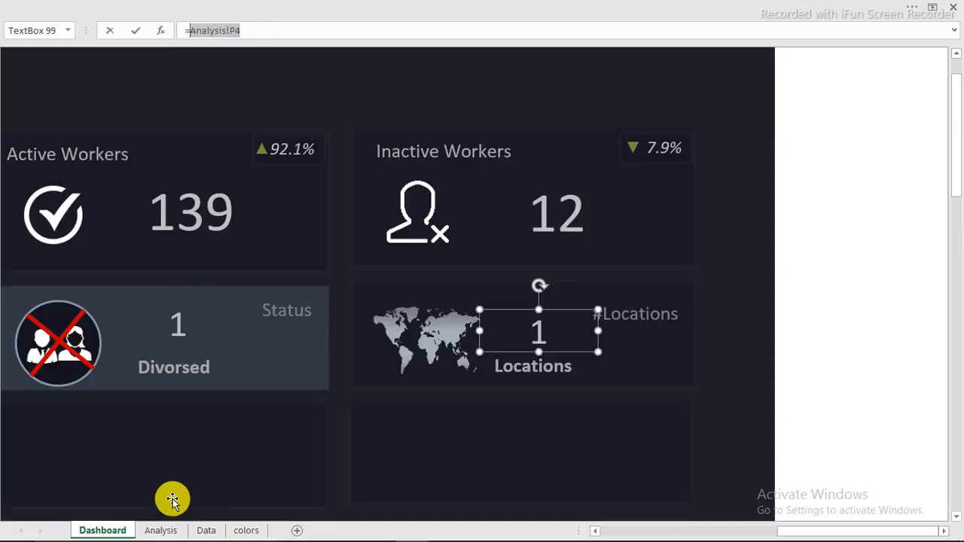
pyautogui.click(160, 530)
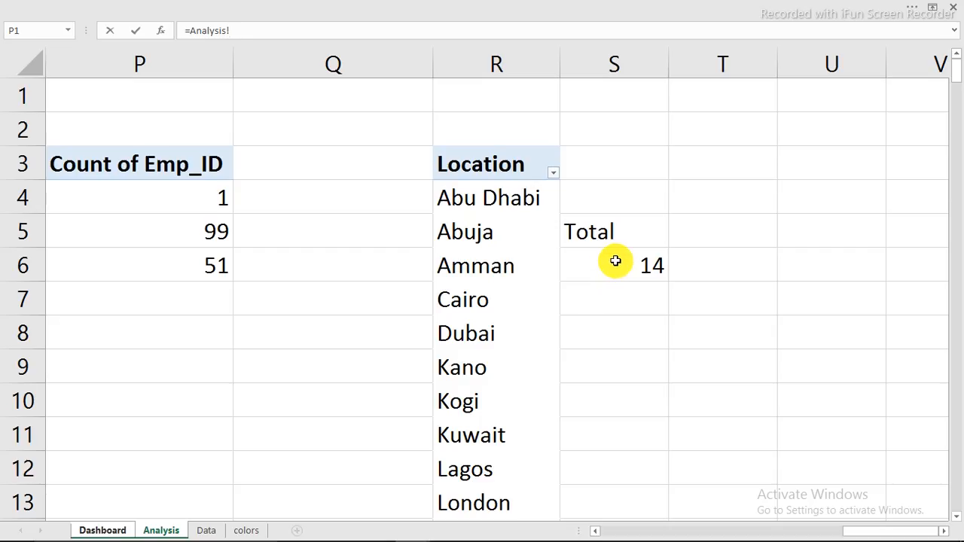
pyautogui.click(615, 261)
pyautogui.press('Return')
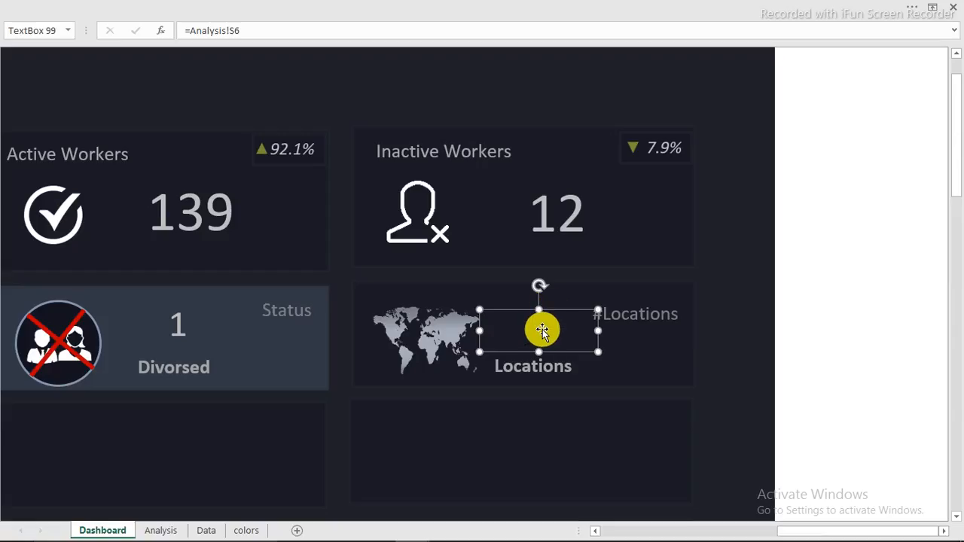
# Step: Apply the Divorced number's formatting to the Locations number with Format Painter
pyautogui.click(176, 324)
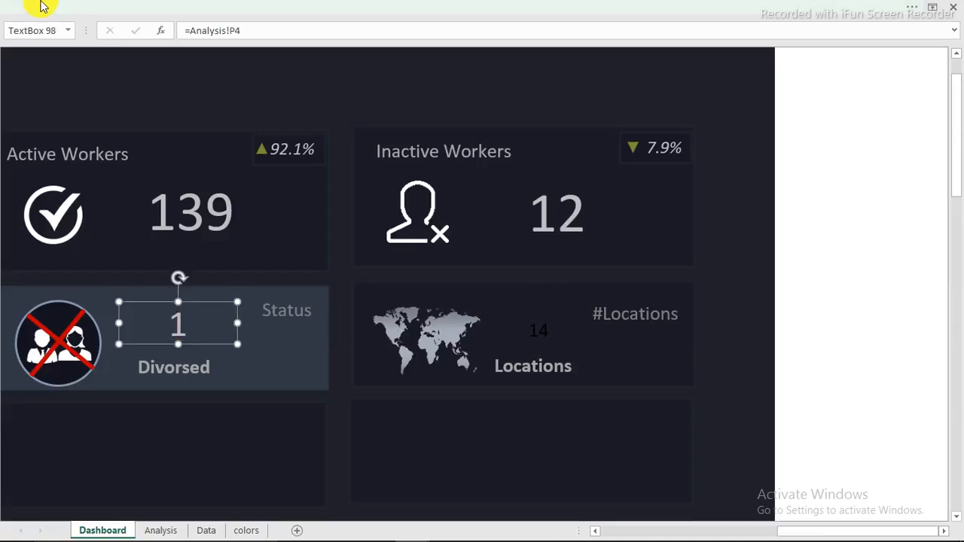
pyautogui.click(96, 19)
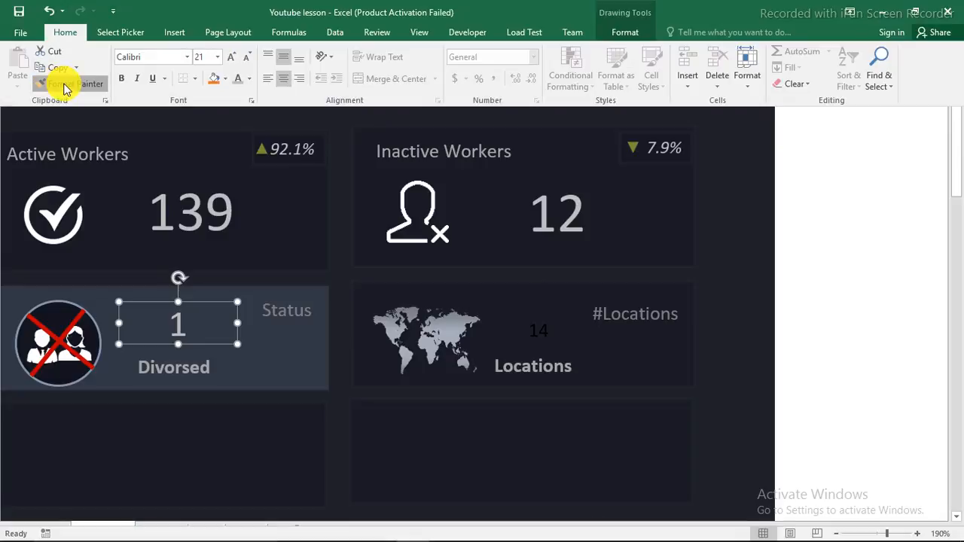
pyautogui.click(64, 84)
pyautogui.click(544, 332)
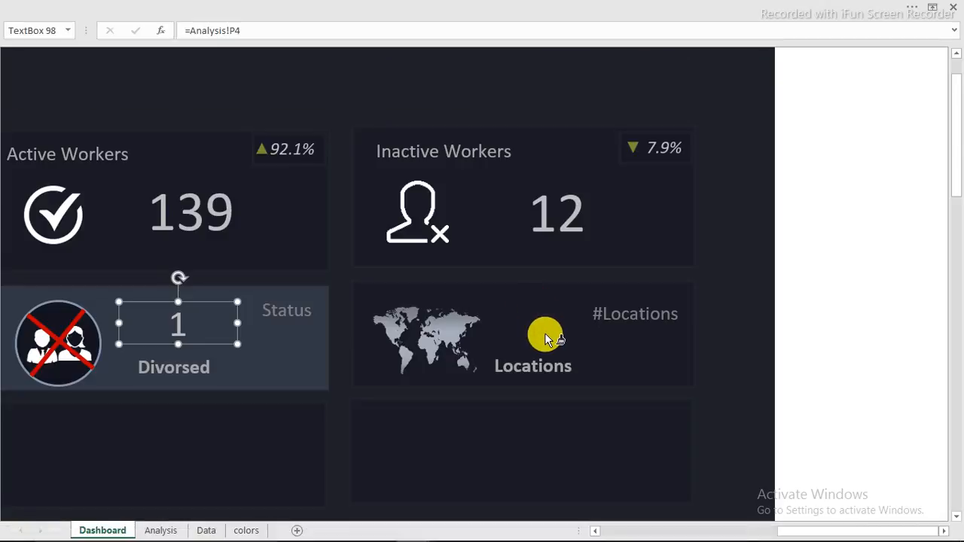
pyautogui.click(844, 278)
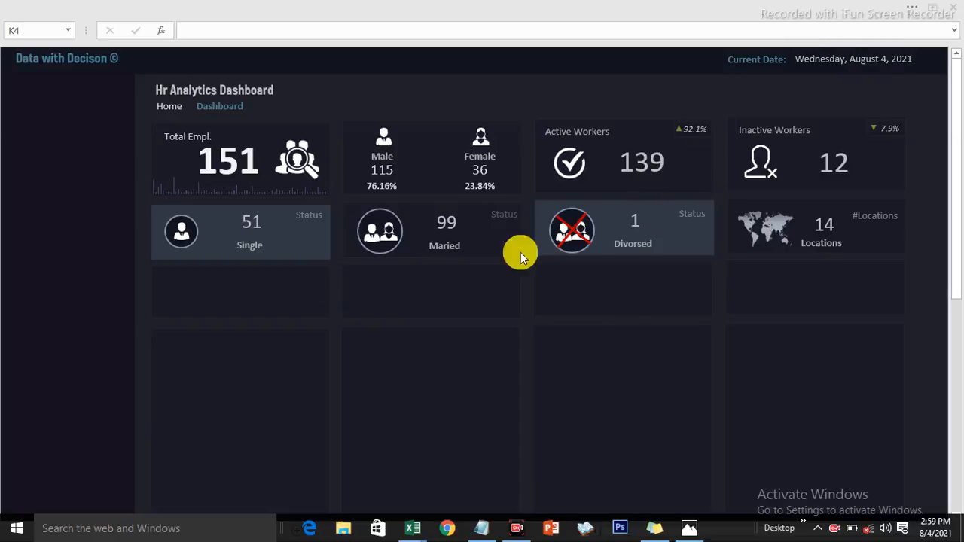
pyautogui.moveTo(413, 525)
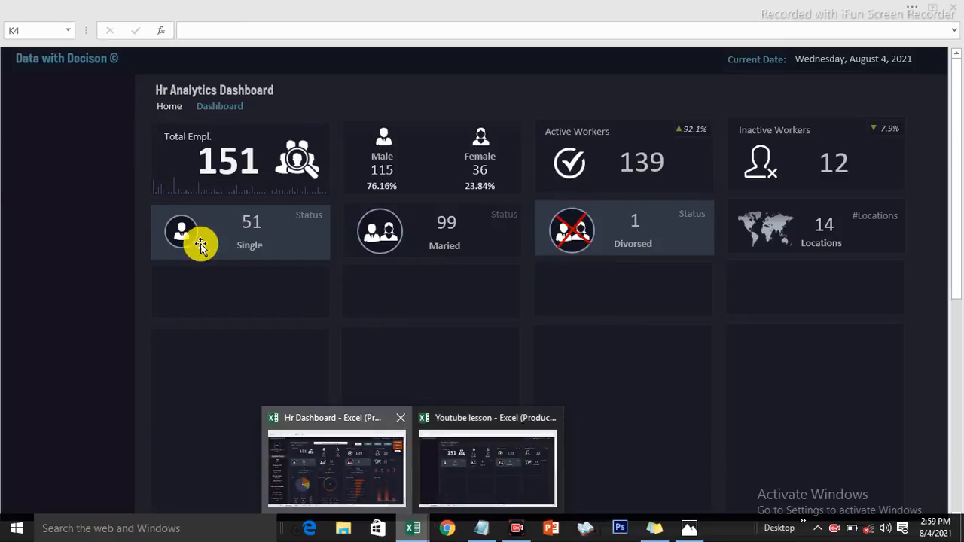
pyautogui.click(381, 468)
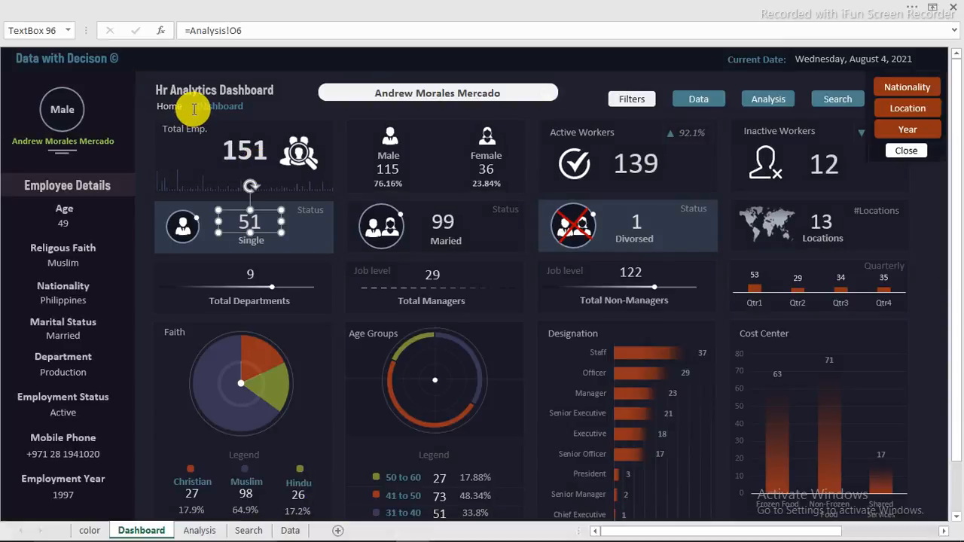
pyautogui.click(292, 101)
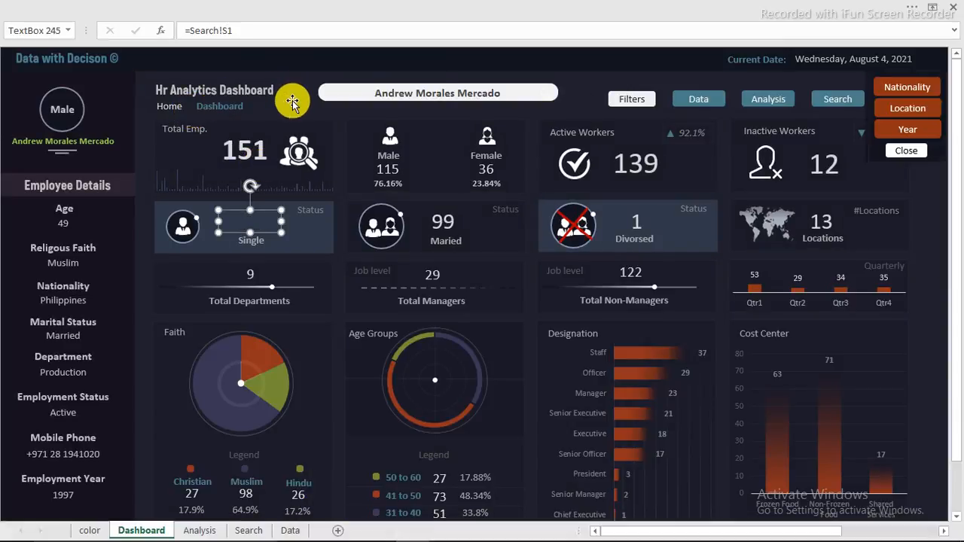
pyautogui.click(293, 79)
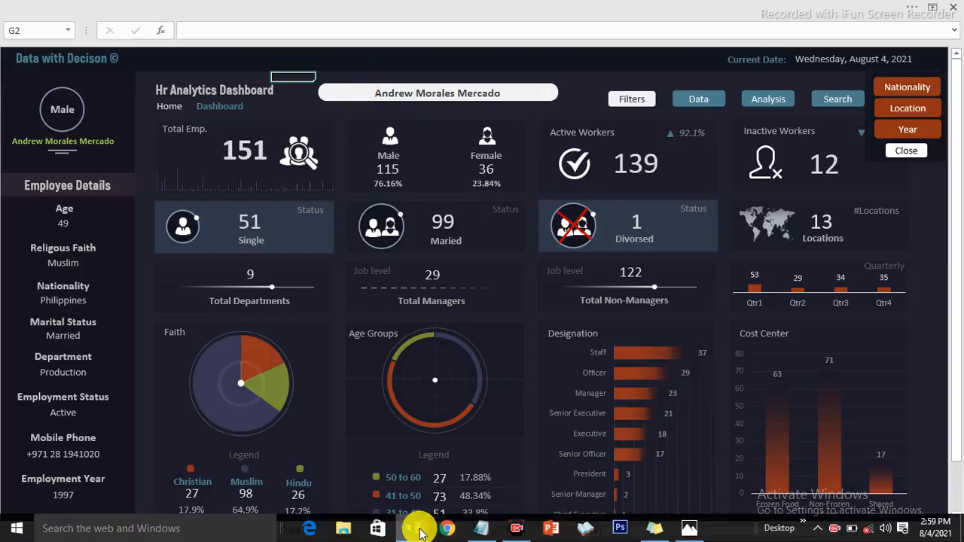
pyautogui.click(415, 529)
pyautogui.click(470, 482)
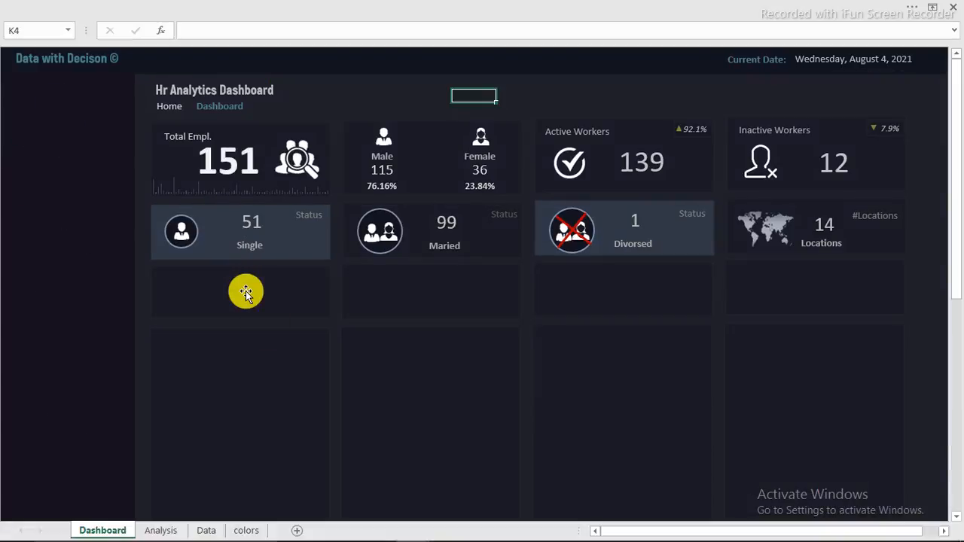